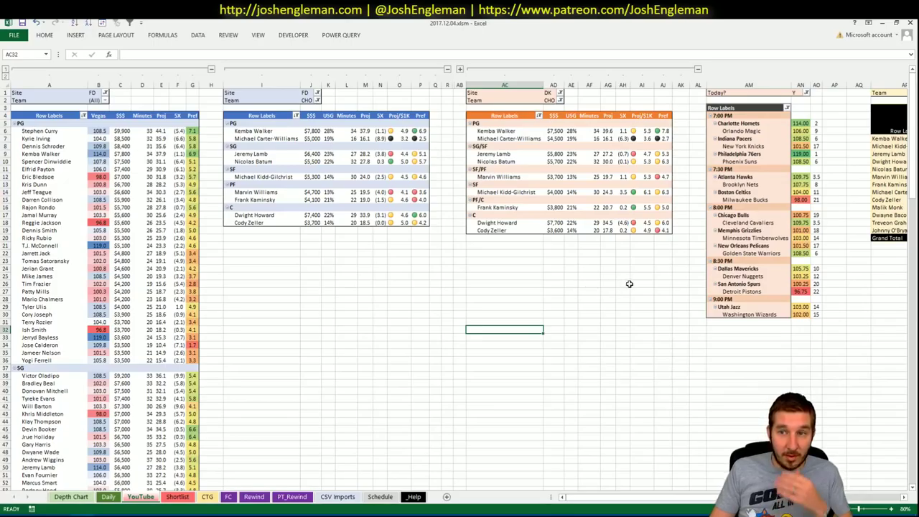
Step: Switch to the Schedule sheet listing the eleven NBA games for Dec 4, 2017
left_click(378, 496)
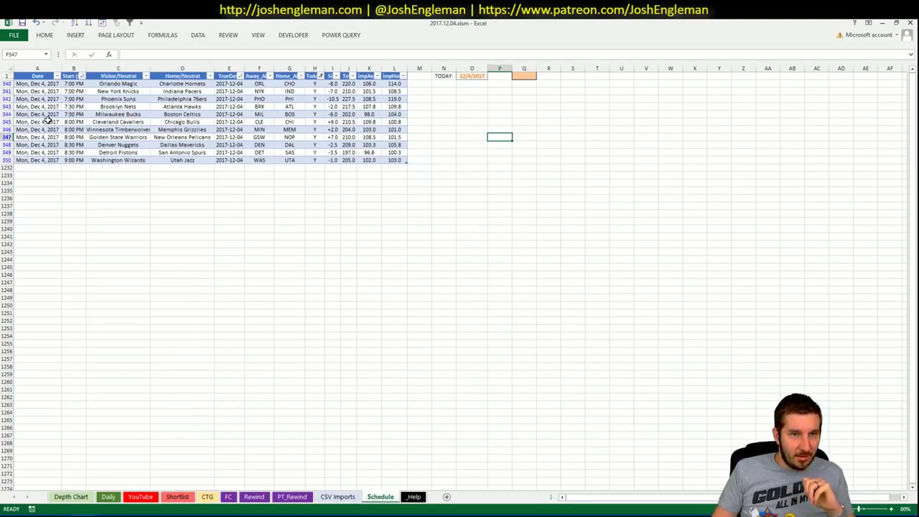
Step: Return to the YouTube pivot tables, then view Charlotte's shot-profile stats on the CTG sheet
left_click(141, 498)
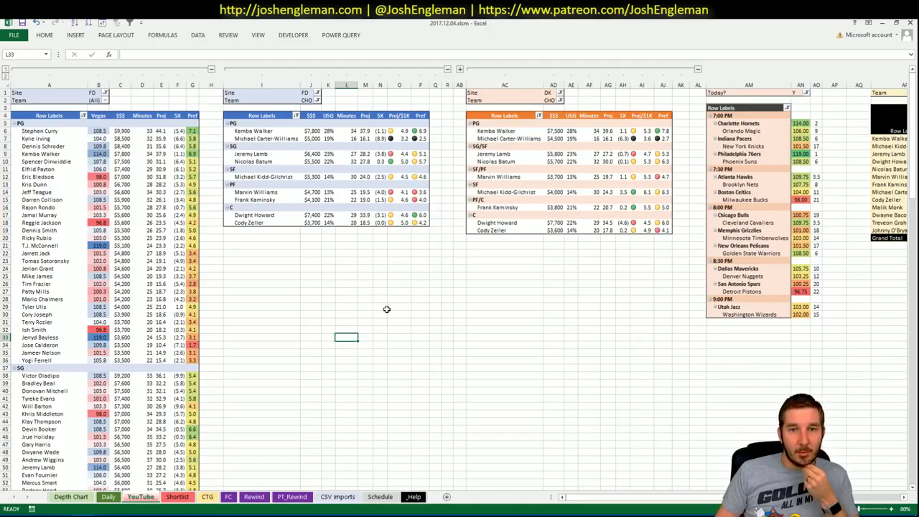
mouse_move(624, 497)
left_mouse_down()
mouse_move(646, 497)
mouse_move(607, 497)
left_mouse_up()
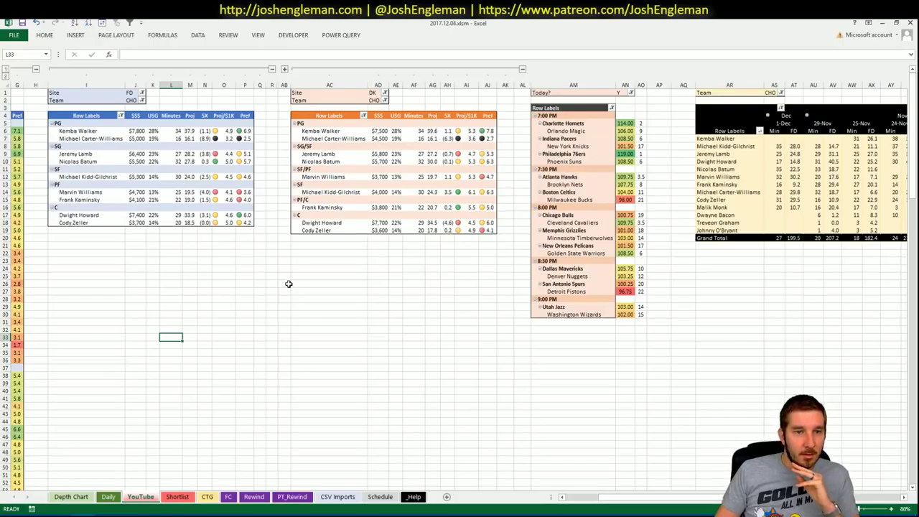
left_click(207, 496)
left_click(248, 378)
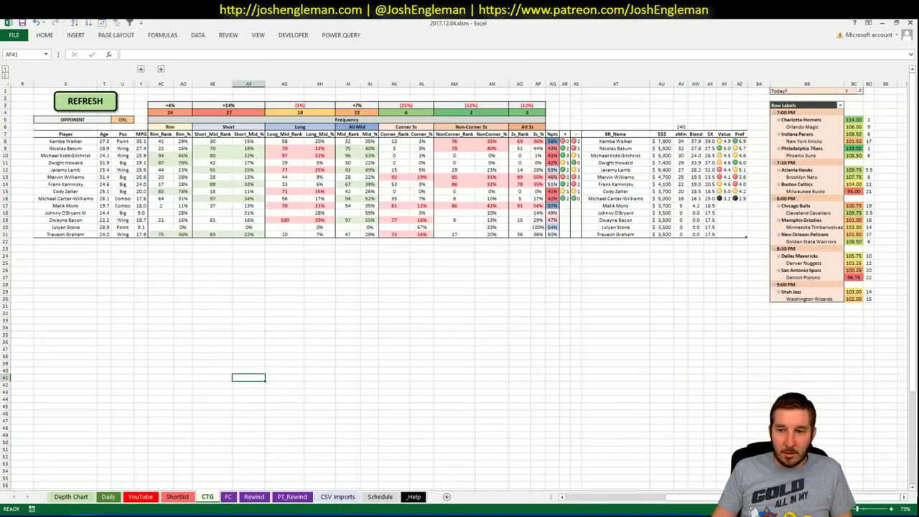
left_click(904, 496)
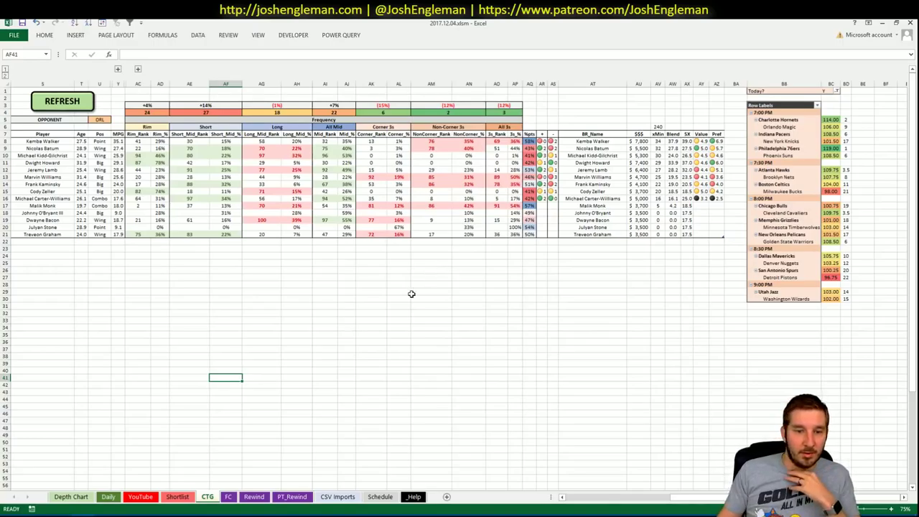
left_click(178, 497)
left_click(208, 498)
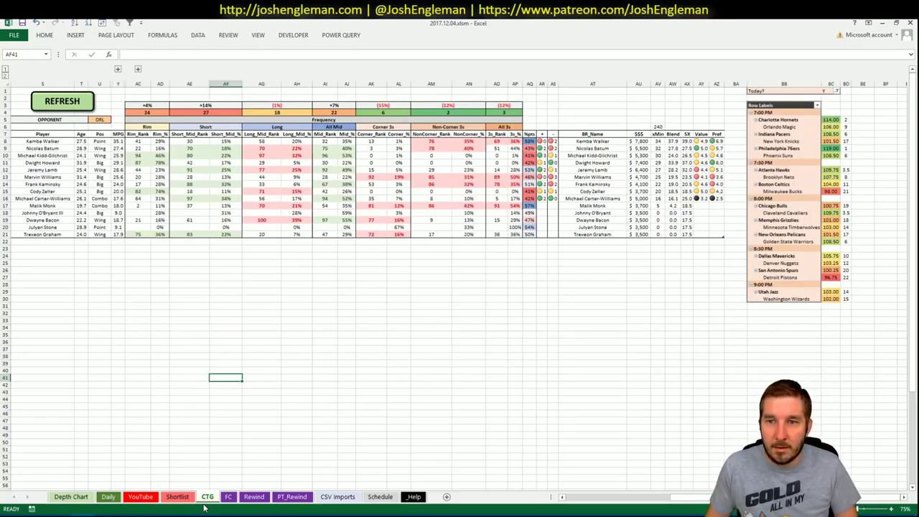
left_click(142, 498)
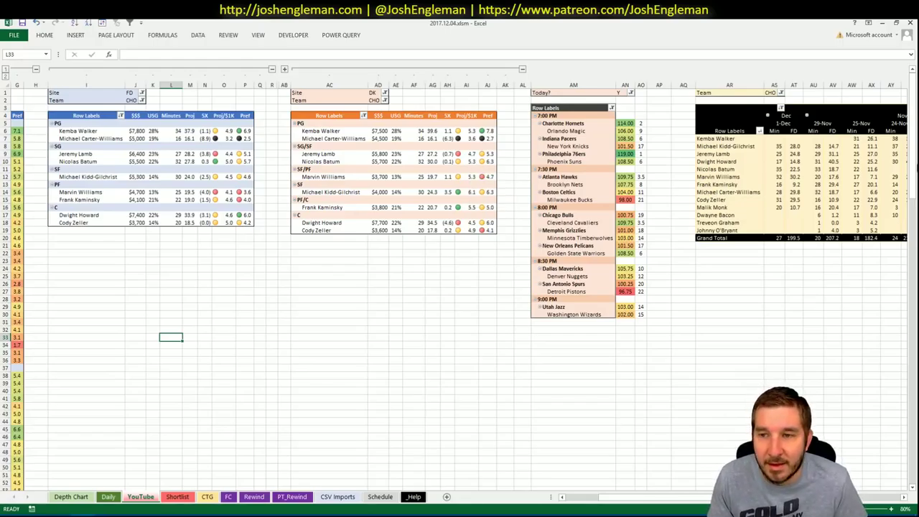
left_click(770, 92)
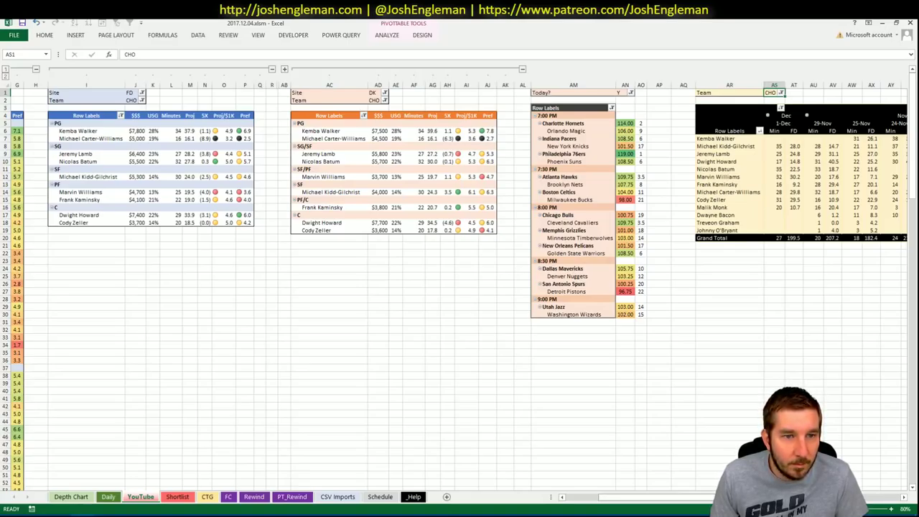
scroll(663, 219, "right", 5)
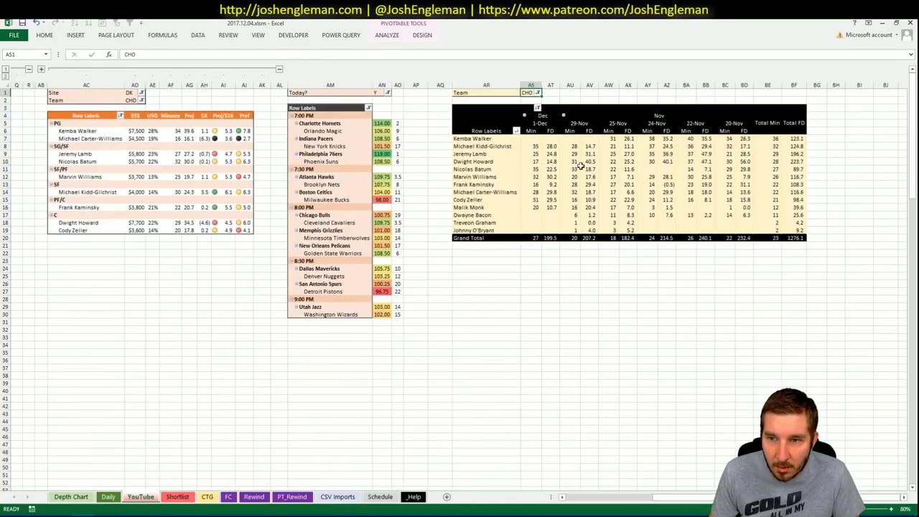
mouse_move(775, 192)
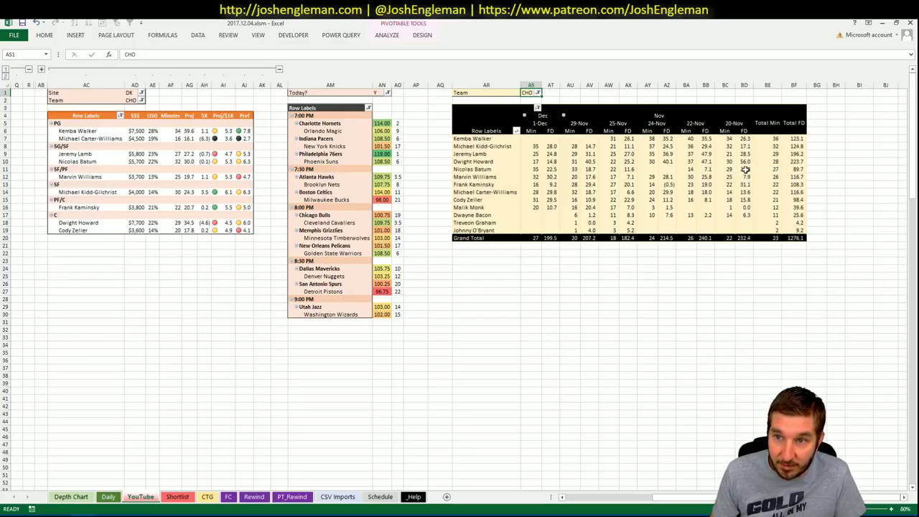
mouse_move(732, 146)
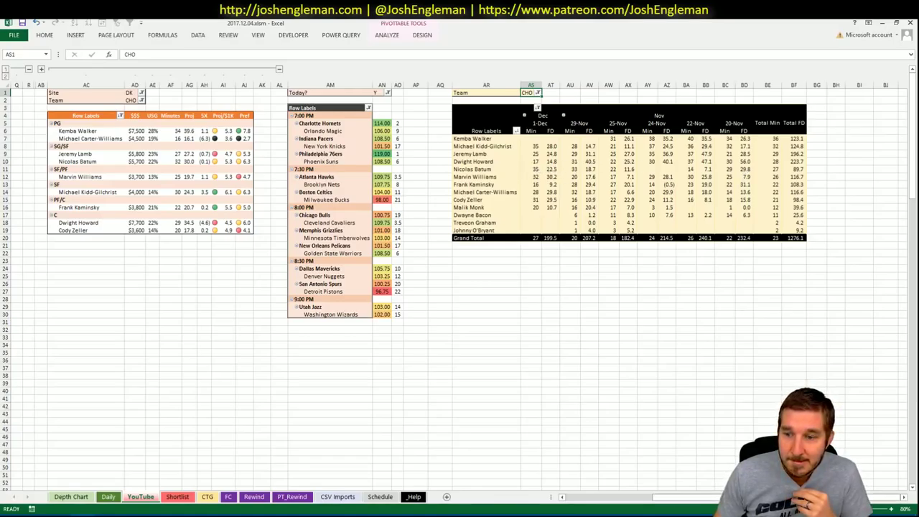
left_click_drag(671, 497, 624, 497)
scroll(701, 441, "left", 2)
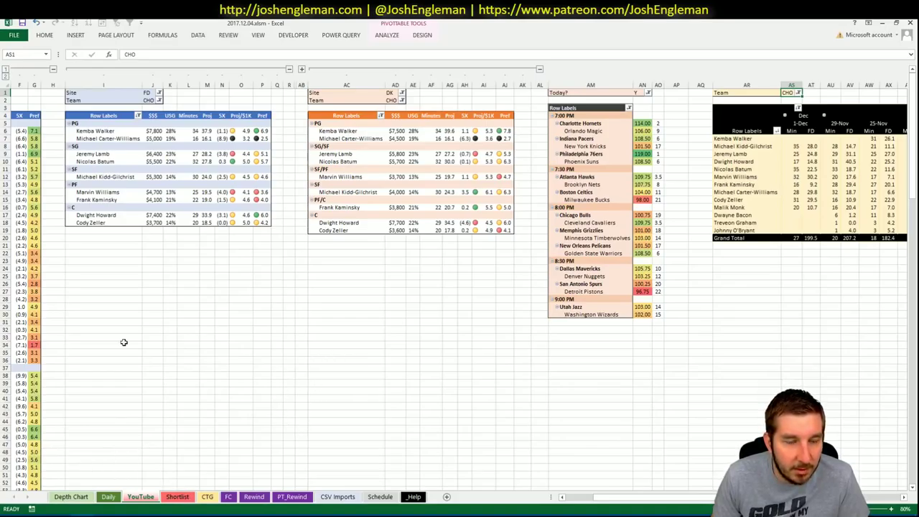
left_click(257, 36)
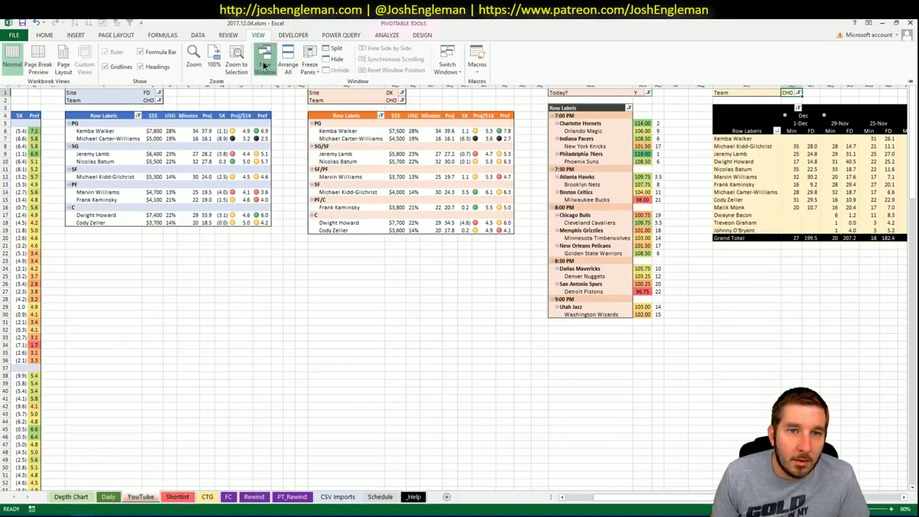
Step: Open a second workbook window on the Shortlist sheet, snapped narrow on the left
left_click(264, 66)
left_click(178, 496)
key("super+Left")
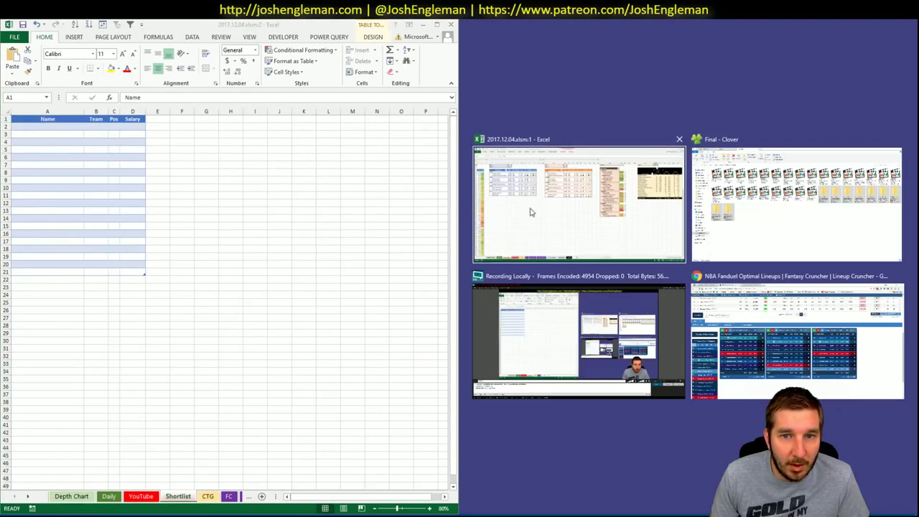
left_click(578, 204)
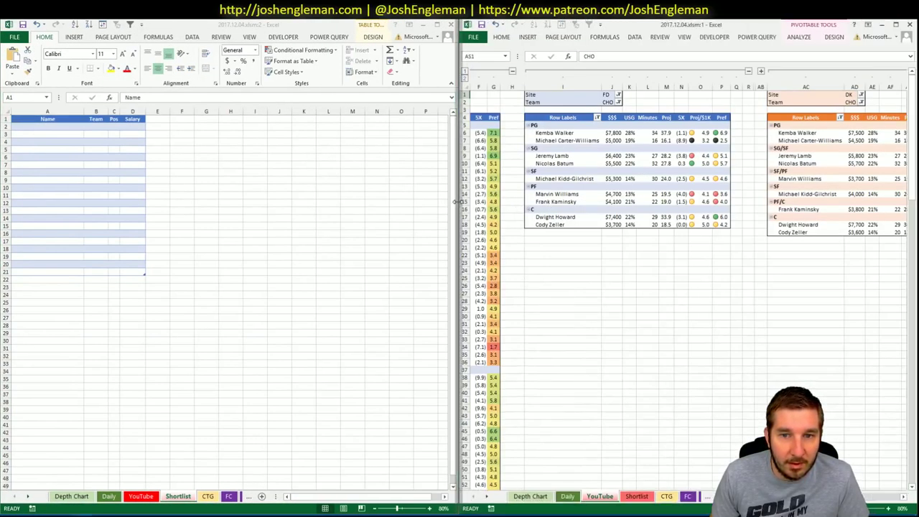
left_click_drag(455, 202, 155, 186)
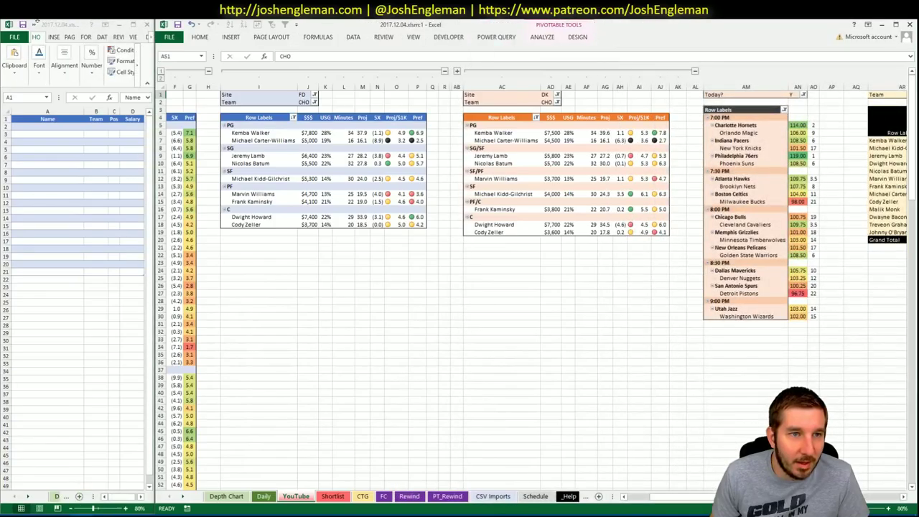
left_click(36, 38)
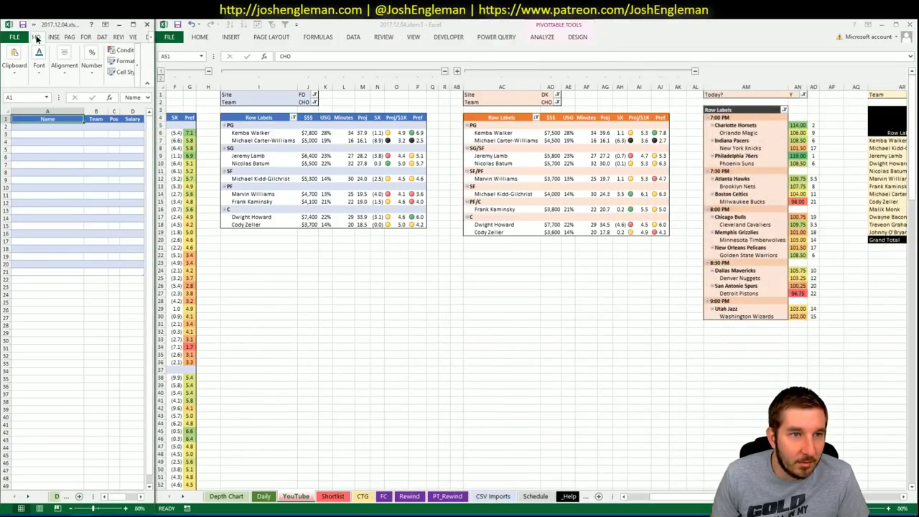
Step: Add Nicolas Batum (CHO, SG, $5,500) in shortlist cell A2
left_click(36, 38)
left_click(41, 87)
type("Ni")
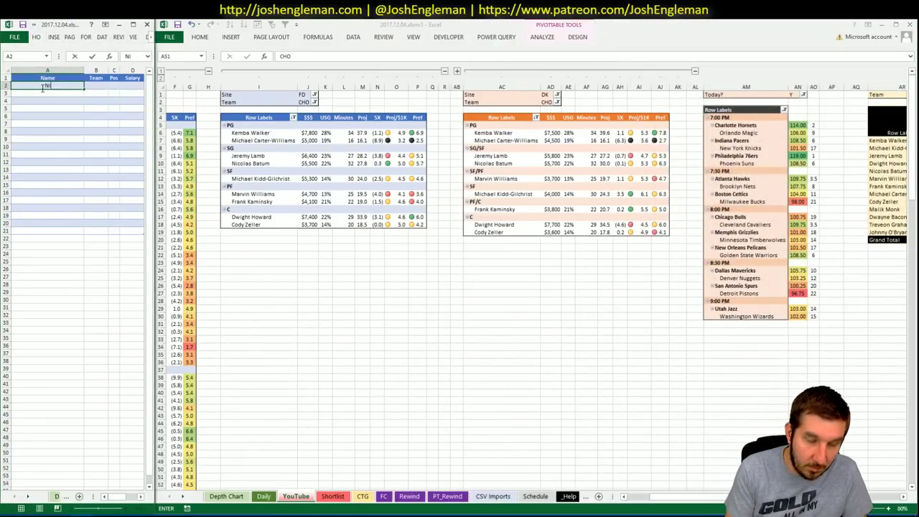
type("colas Batum")
key("Return")
left_click(398, 316)
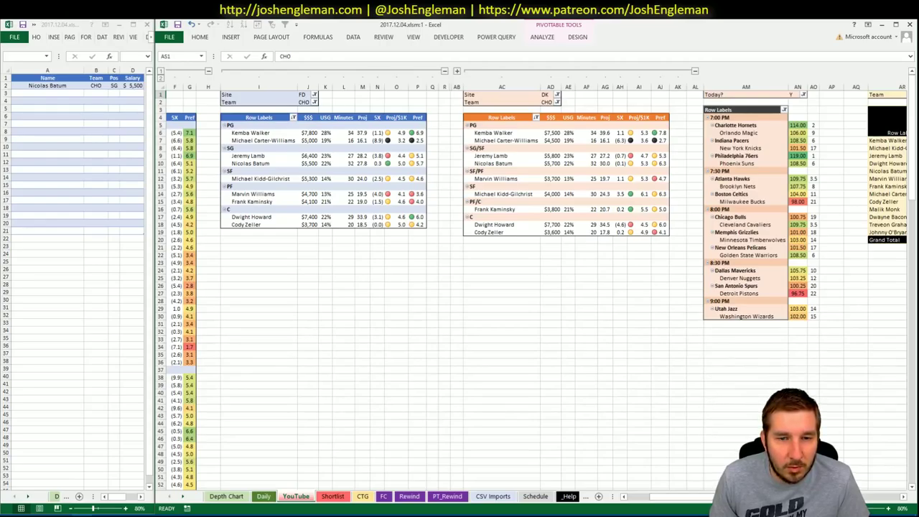
scroll(531, 287, "right", 8)
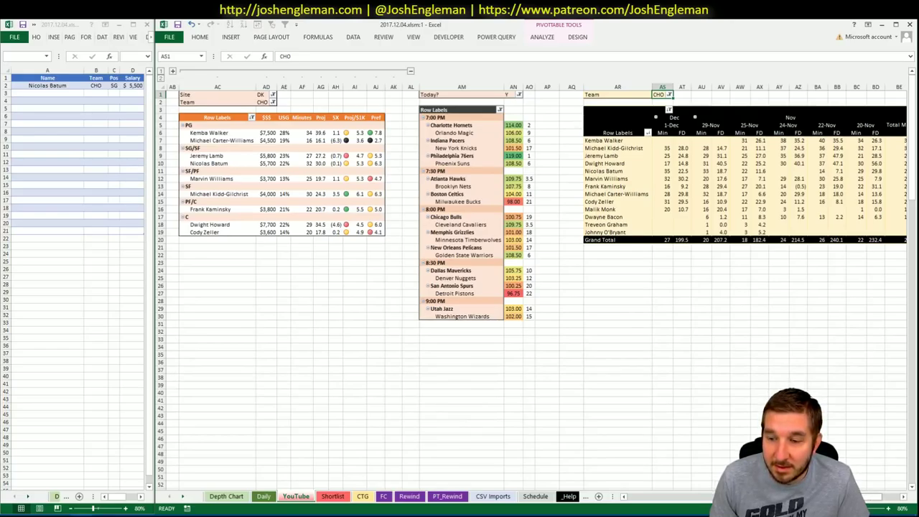
left_click_drag(877, 496, 707, 494)
Step: Filter the FantasyCruncher player pool to SG players and scroll through them
left_click(86, 513)
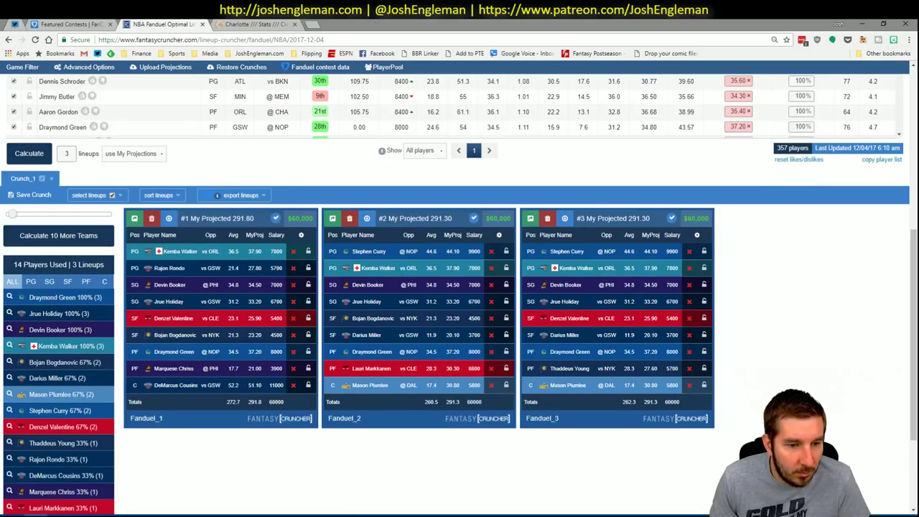
scroll(243, 496, "up", 5)
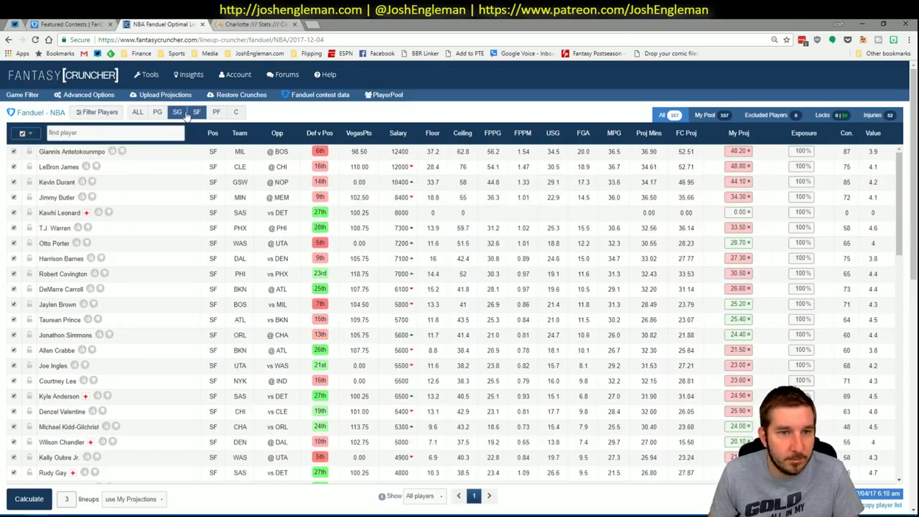
left_click(183, 114)
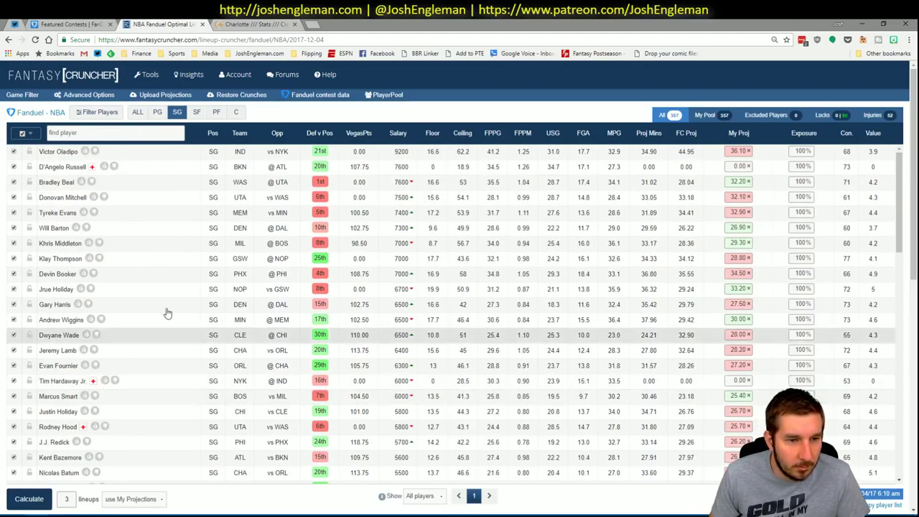
scroll(167, 313, "down", 3)
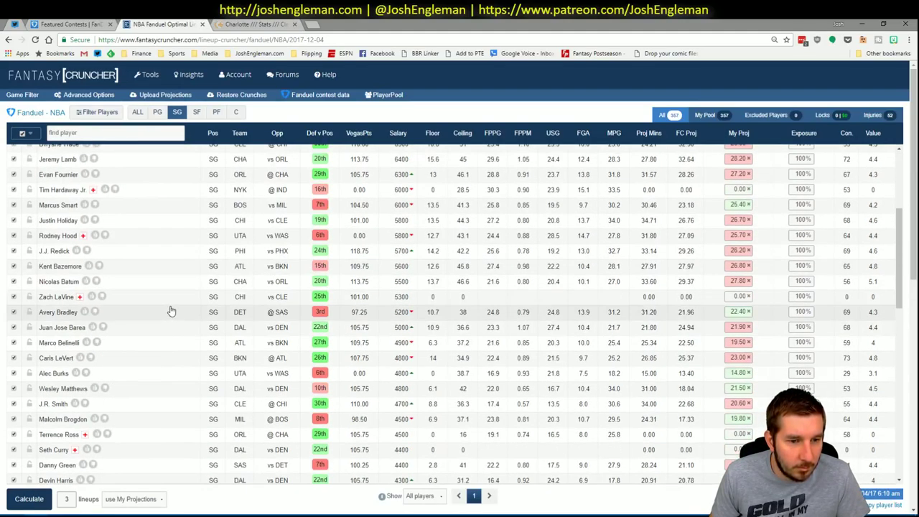
scroll(171, 311, "down", 2)
scroll(172, 309, "up", 3)
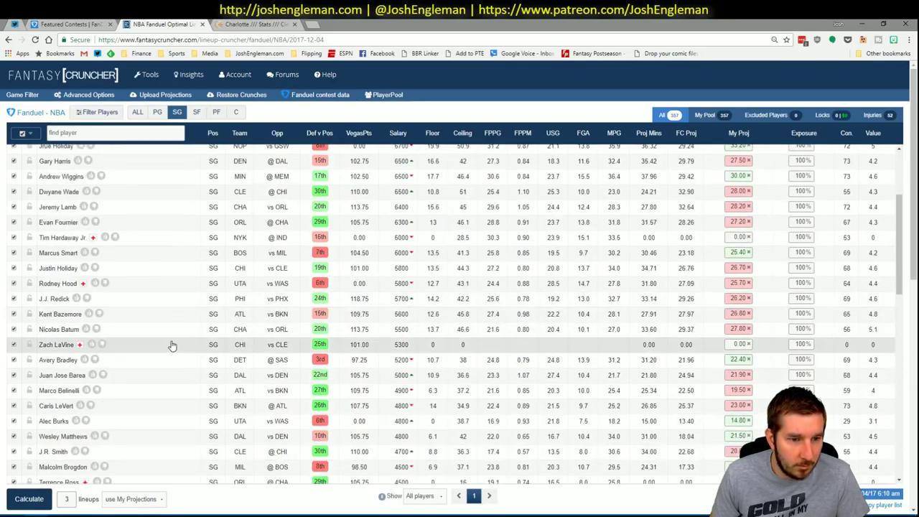
key("alt+Tab")
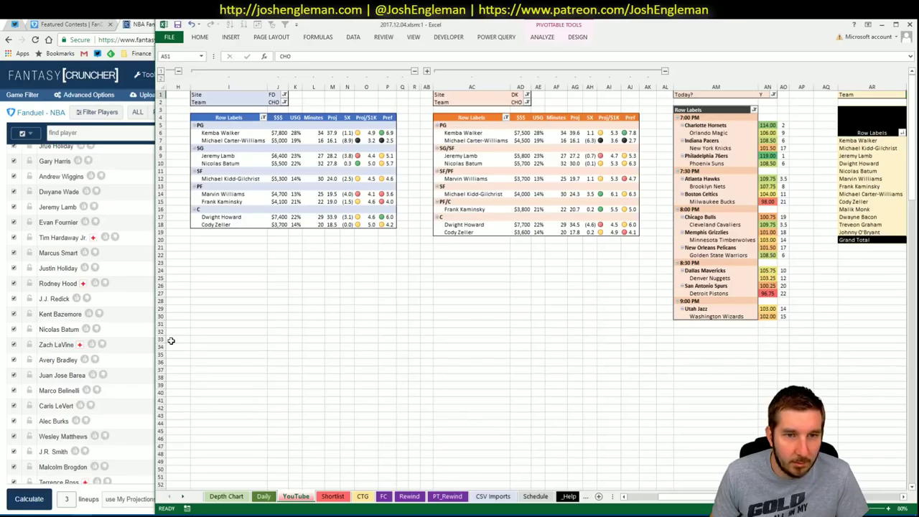
key("alt+Tab")
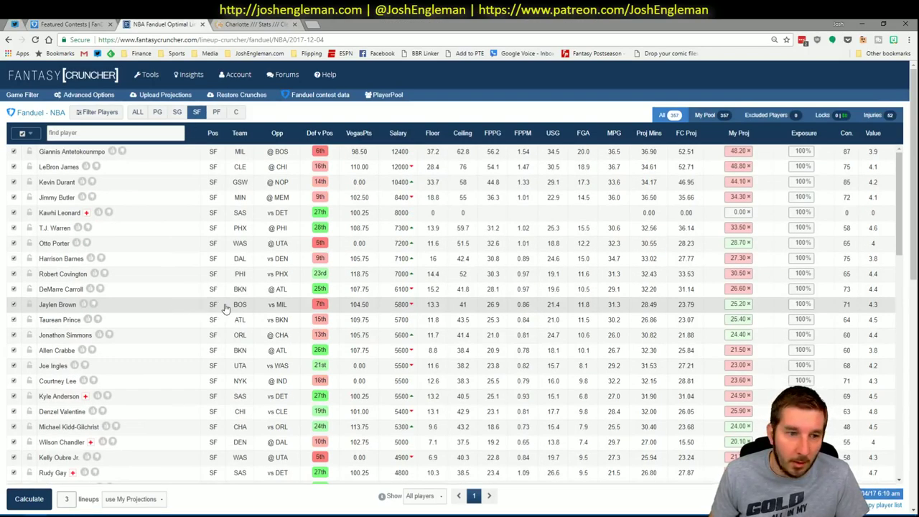
Step: Check Michael Kidd-Gilchrist's player details and game log, then return to Excel
left_click(74, 427)
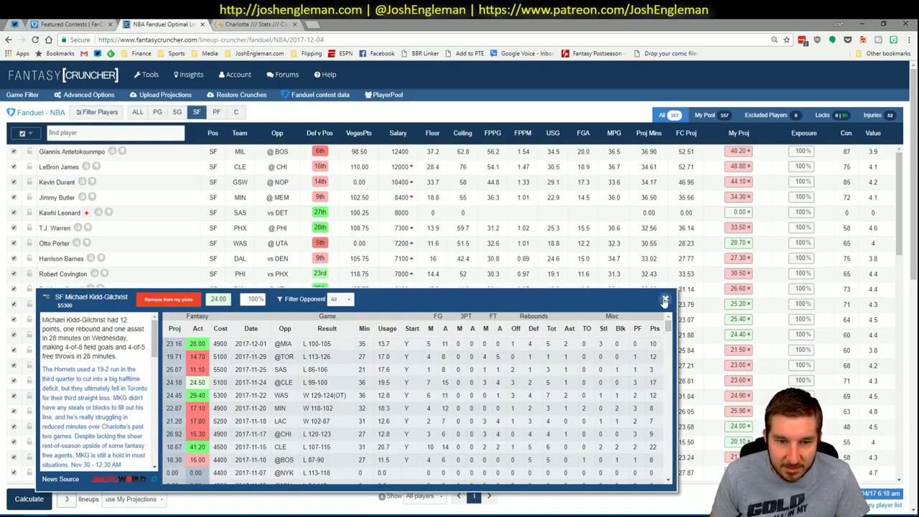
left_click(664, 301)
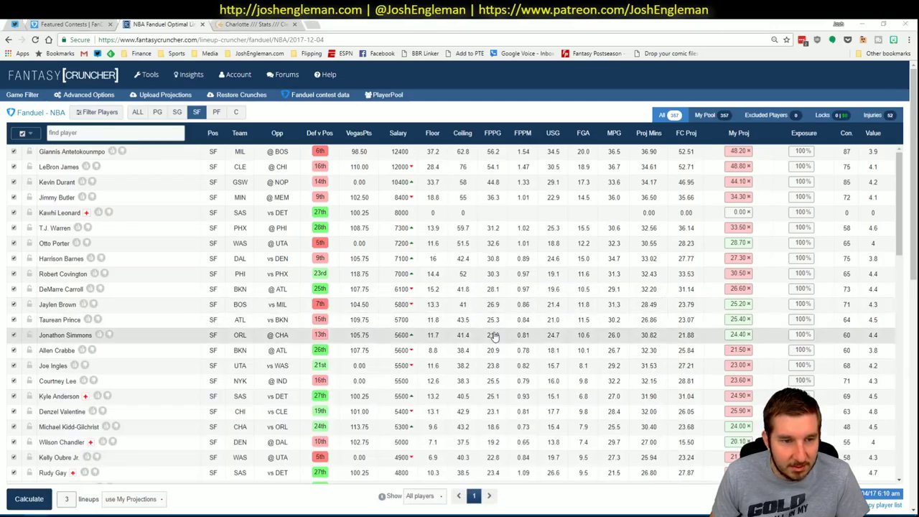
key("alt+Tab")
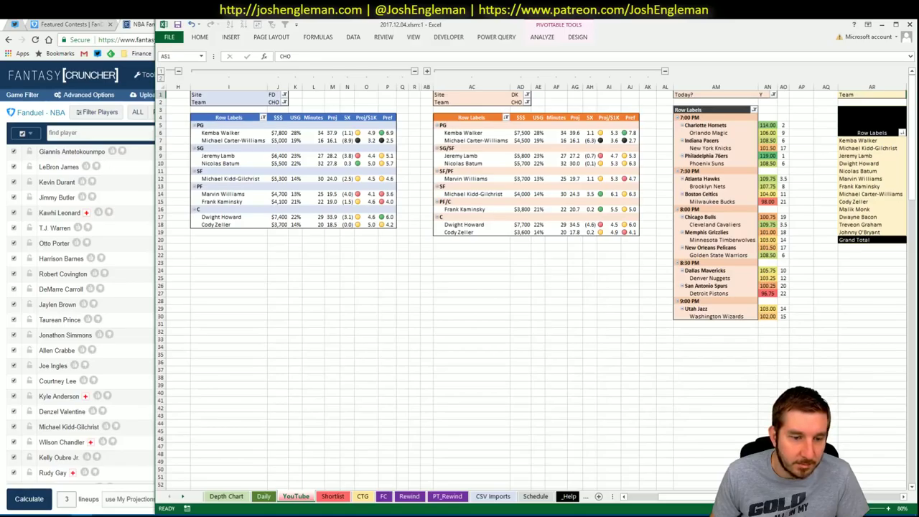
Step: Scroll the pivot sheet to review Charlotte players' game-by-game minutes and FanDuel points
left_click(79, 473)
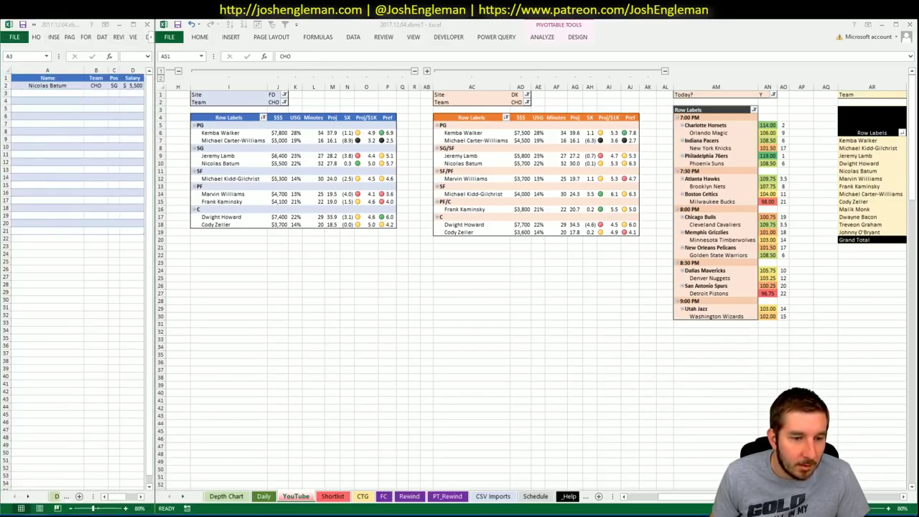
key("alt+Tab")
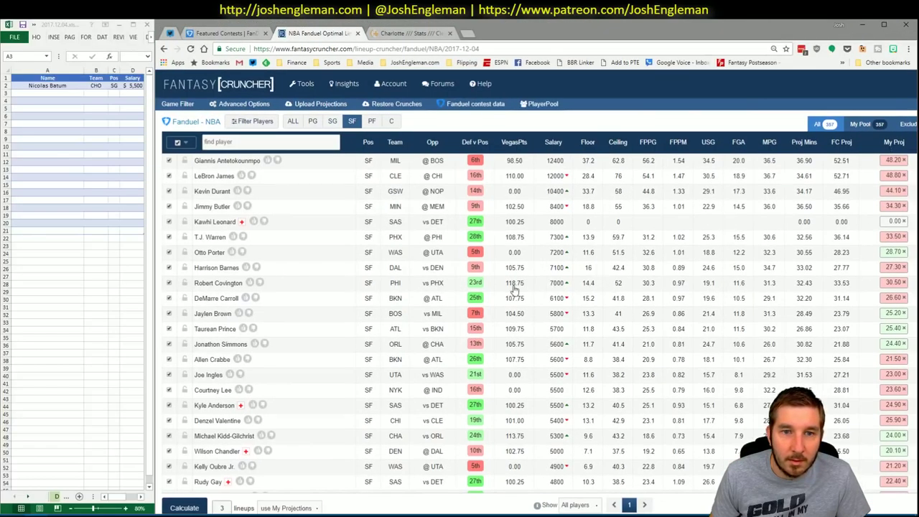
key("alt+Tab")
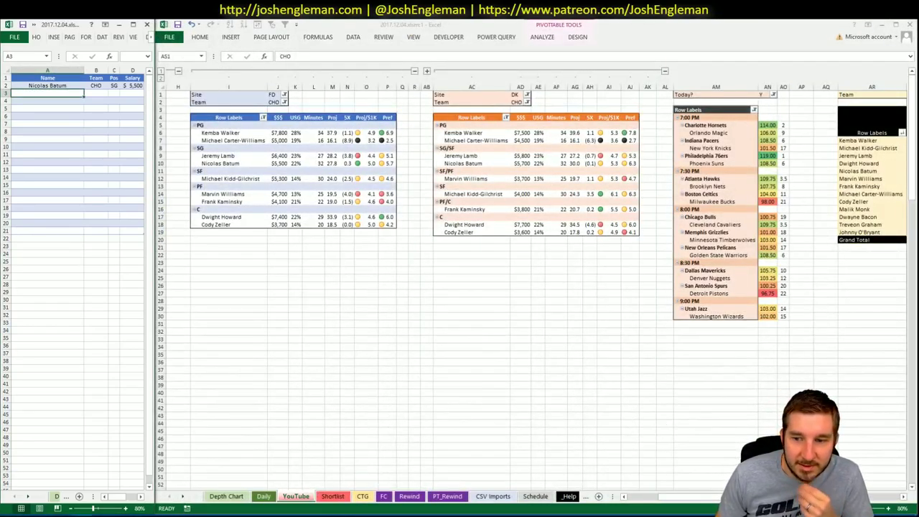
scroll(531, 287, "right", 8)
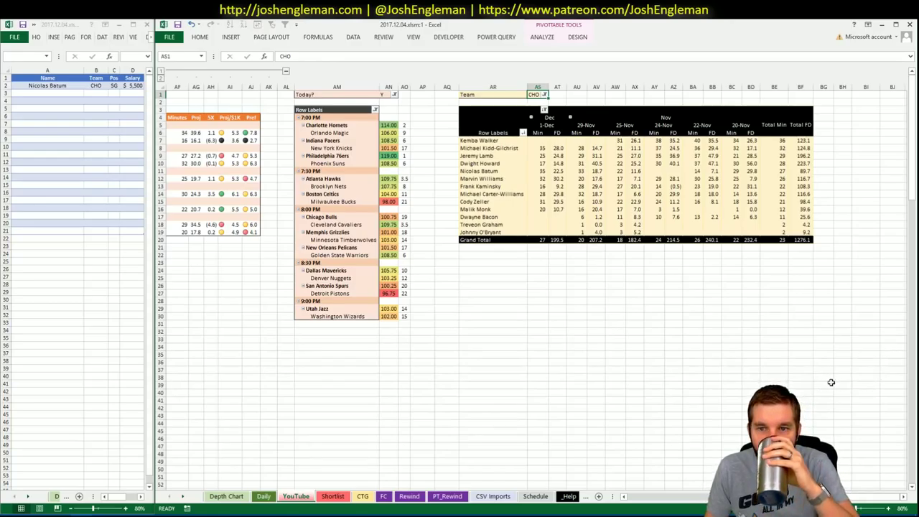
scroll(660, 488, "left", 10)
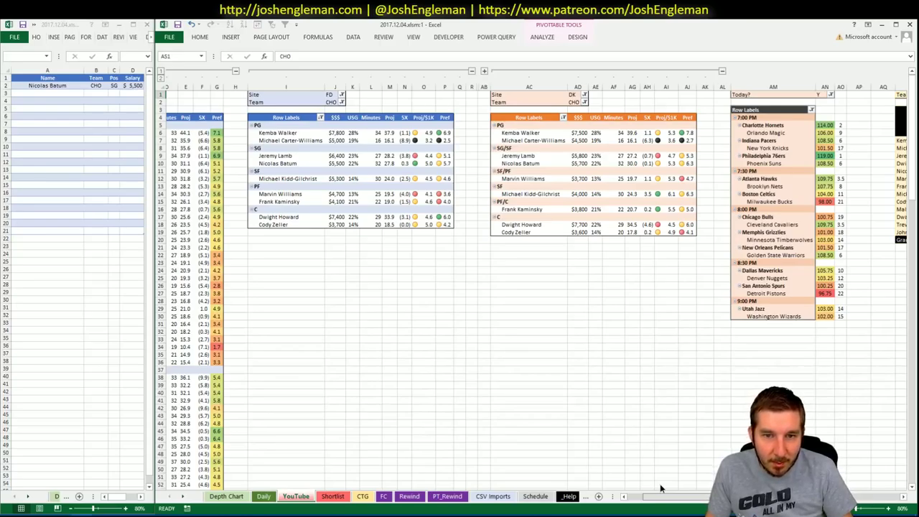
scroll(660, 488, "right", 10)
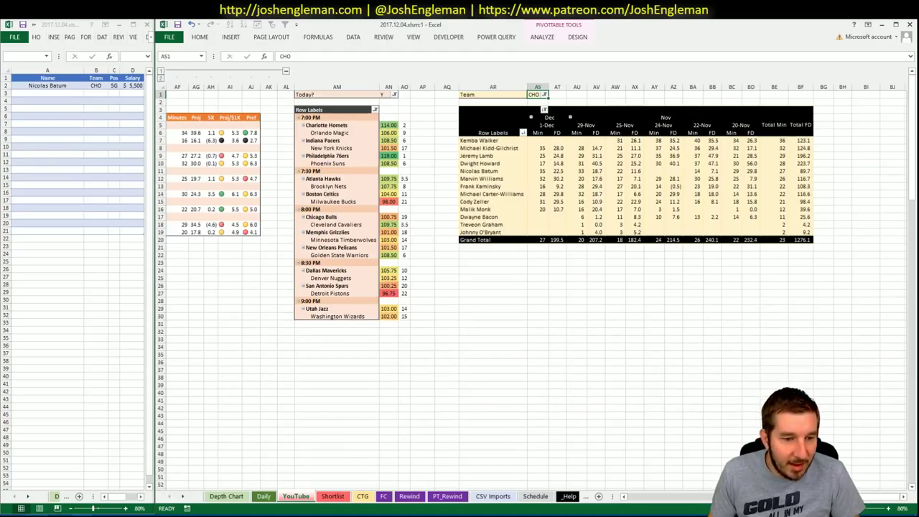
key("alt+Tab")
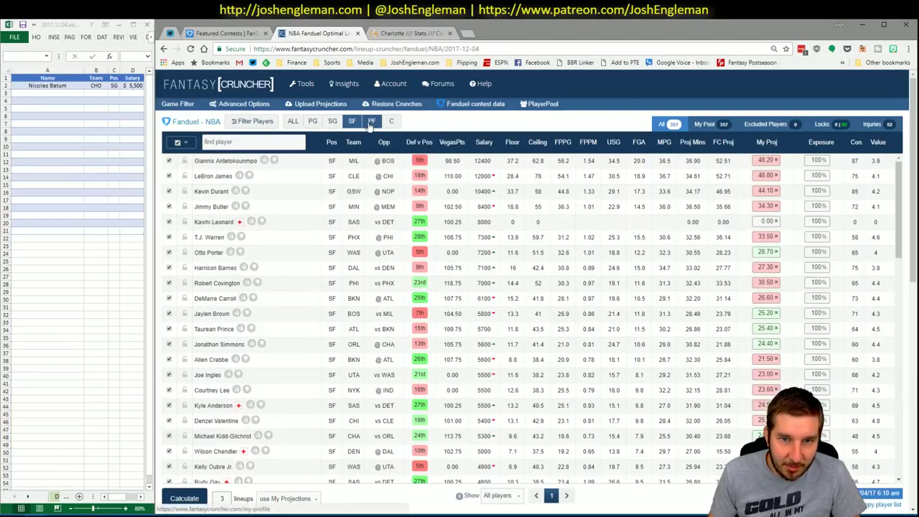
Step: Filter the player pool to centers and review Dwight Howard's news and game log
left_click(392, 122)
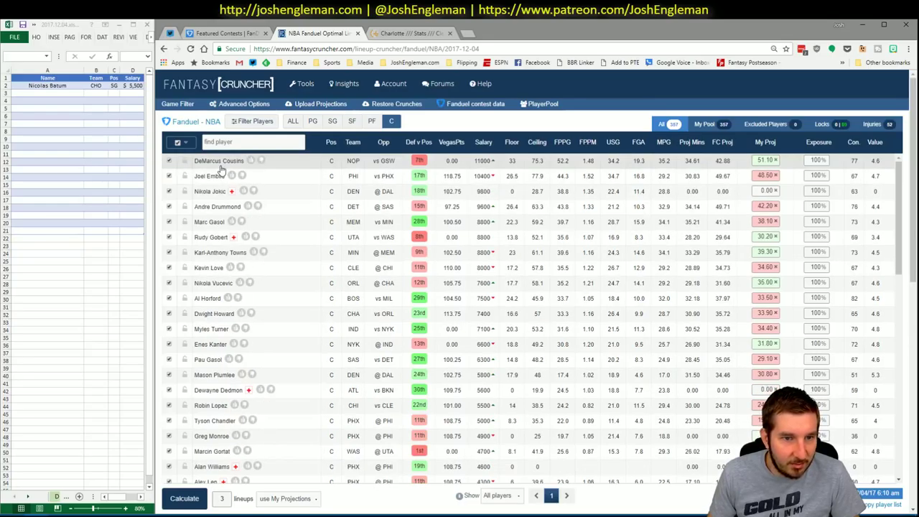
left_click(211, 315)
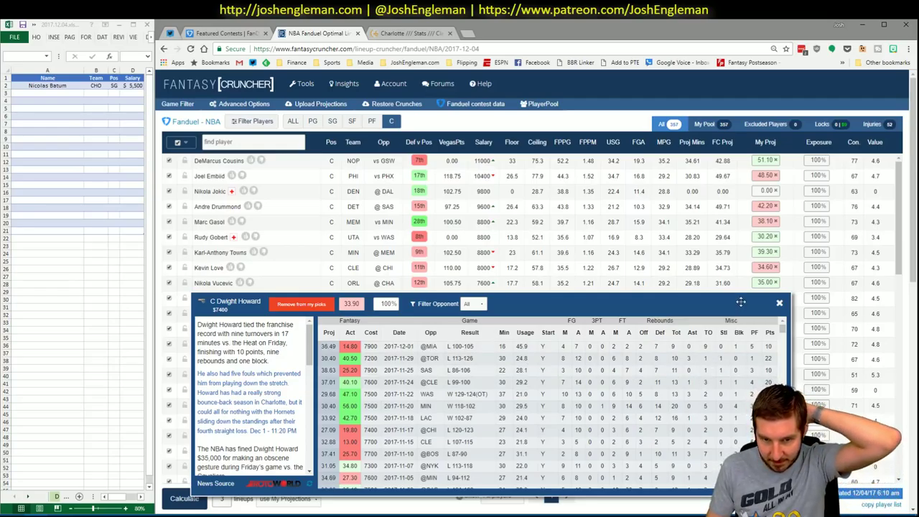
left_click(779, 302)
Step: Enter Dwight Howard (CHO, C, $7,400) in shortlist cell A3
left_click(45, 93)
type("D")
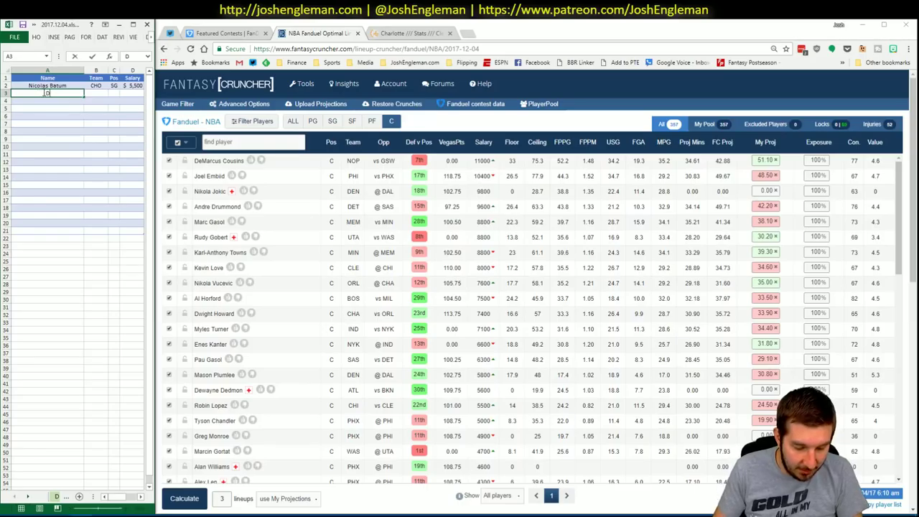
type("wight Ho")
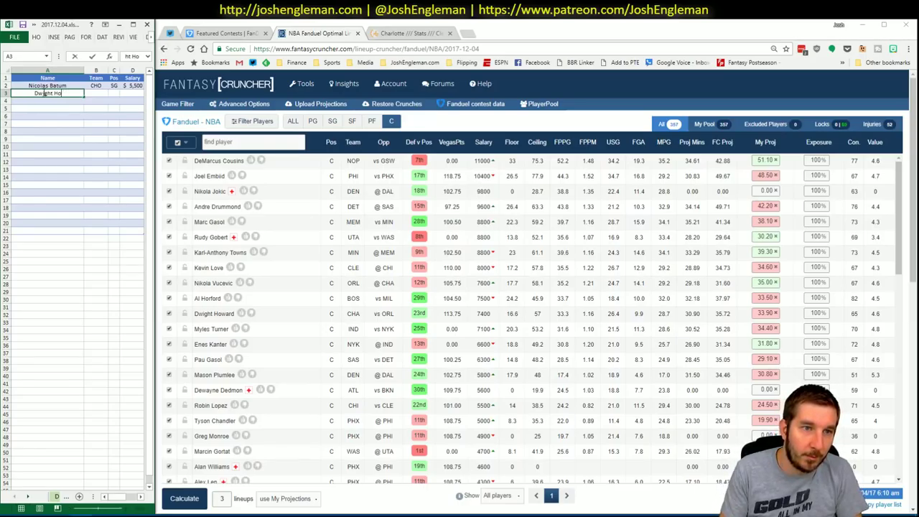
type("ward")
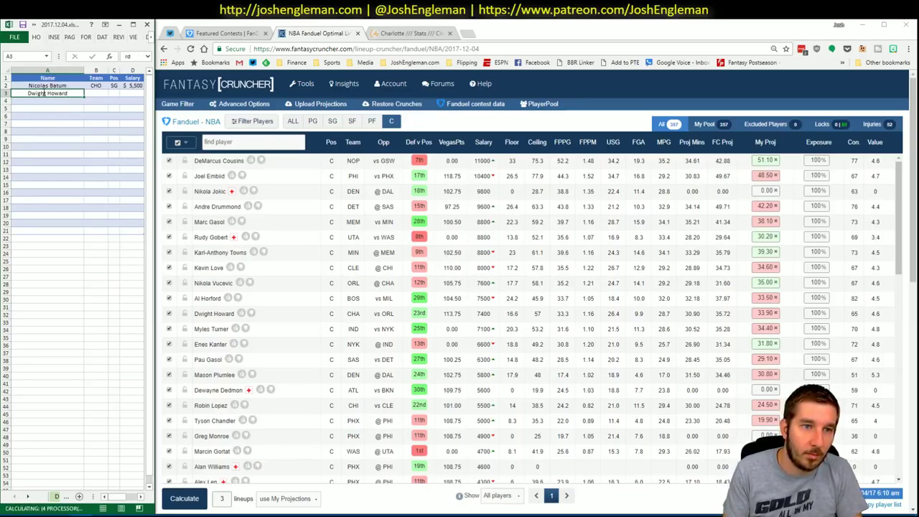
key("Return")
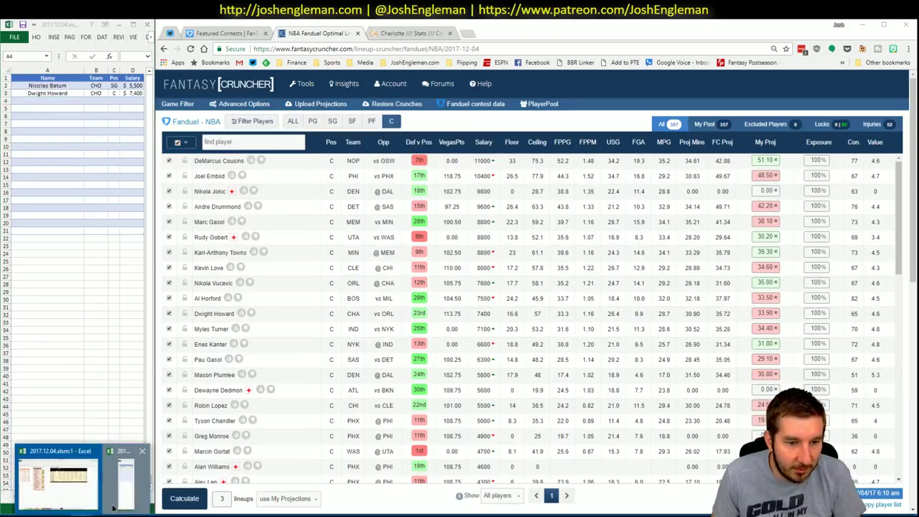
left_click(84, 499)
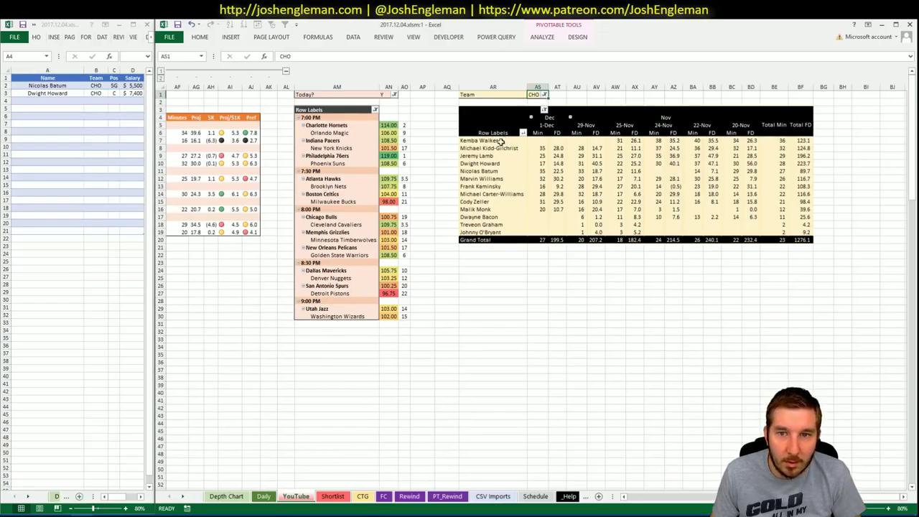
left_click(682, 496)
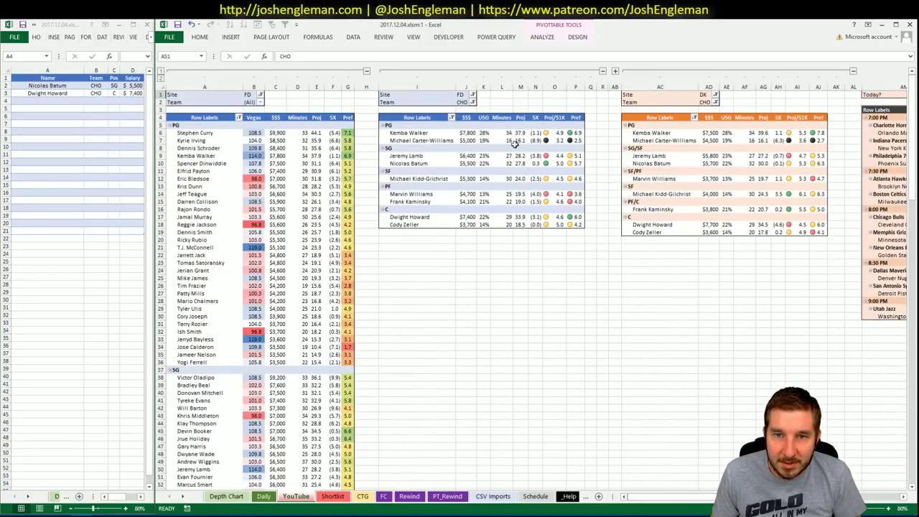
left_click(463, 102)
Step: Set the FanDuel and DraftKings pivots' team filters in J2 and AD2 to ORL
type("ORL")
left_click(707, 102)
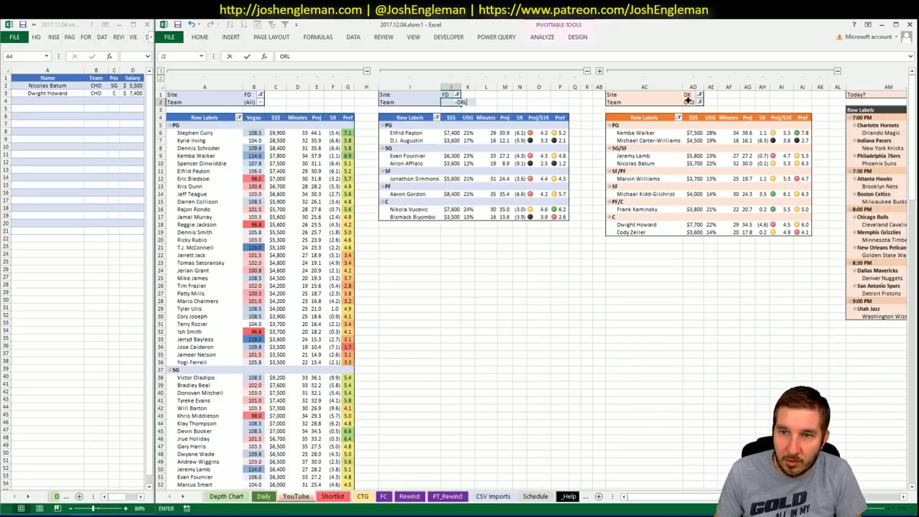
type("ORL")
key("Return")
left_click(781, 446)
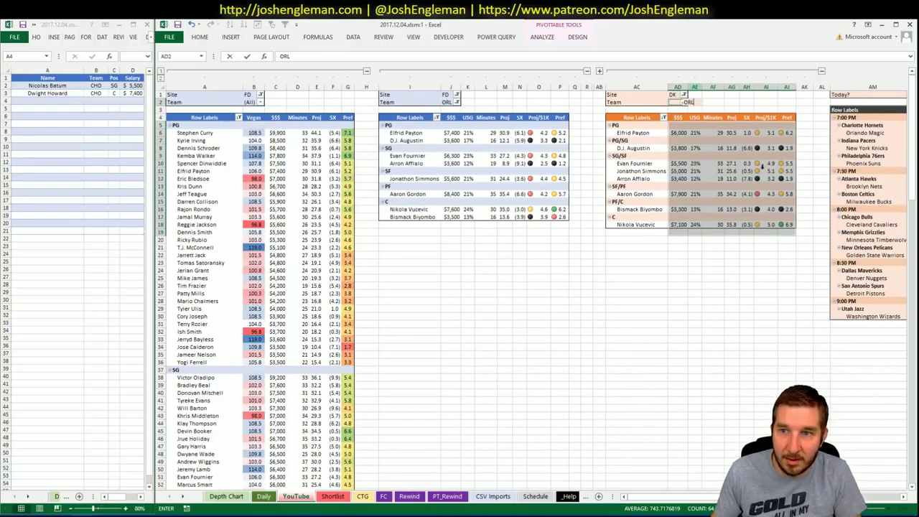
scroll(817, 309, "right", 5)
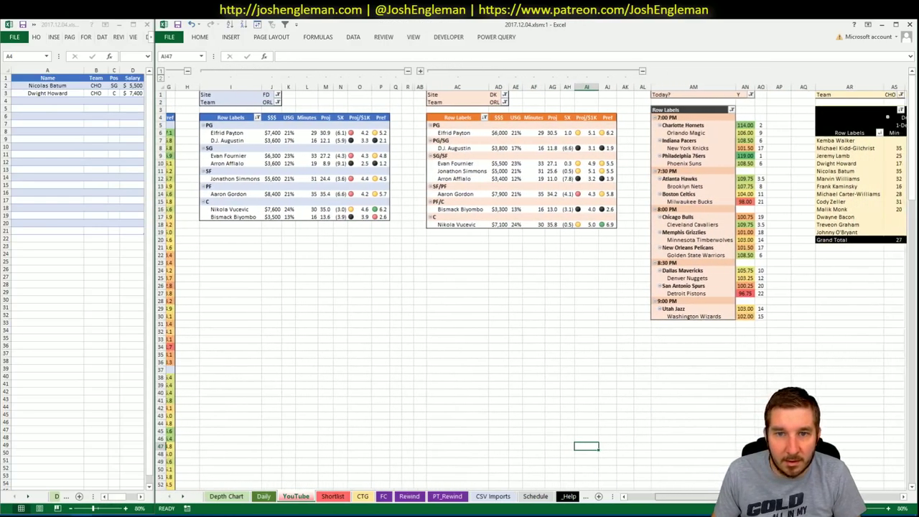
Step: Set the date-by-date pivot's team filter AS1 to ORL and review Orlando's minutes
left_click(881, 95)
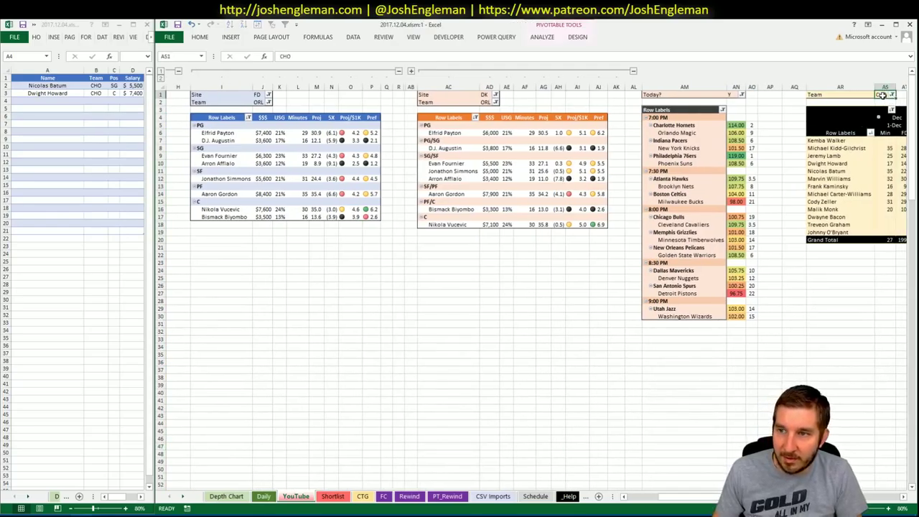
type("ORL")
key("Return")
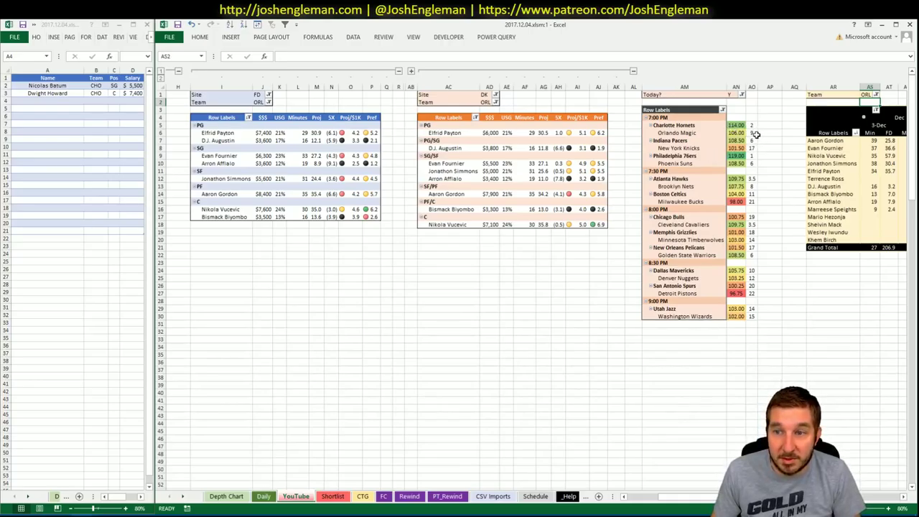
left_click(752, 133)
left_click(543, 347)
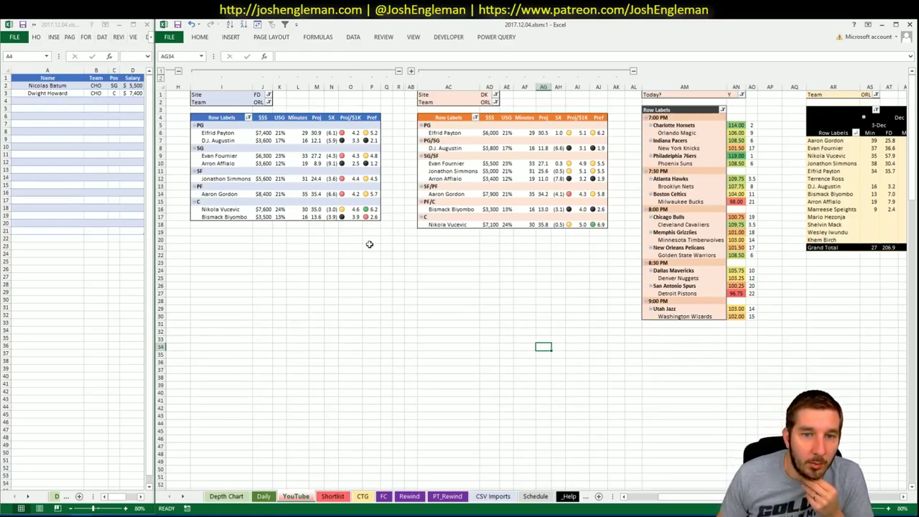
mouse_move(364, 211)
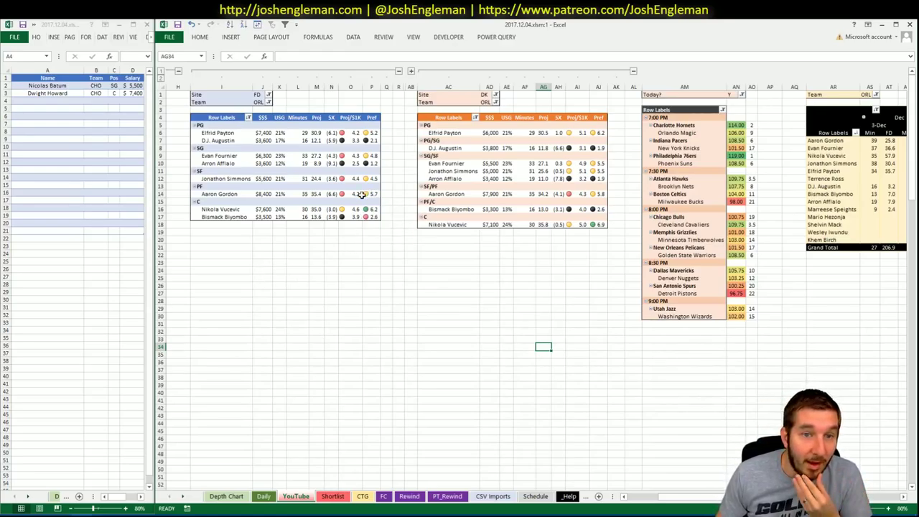
left_click(902, 497)
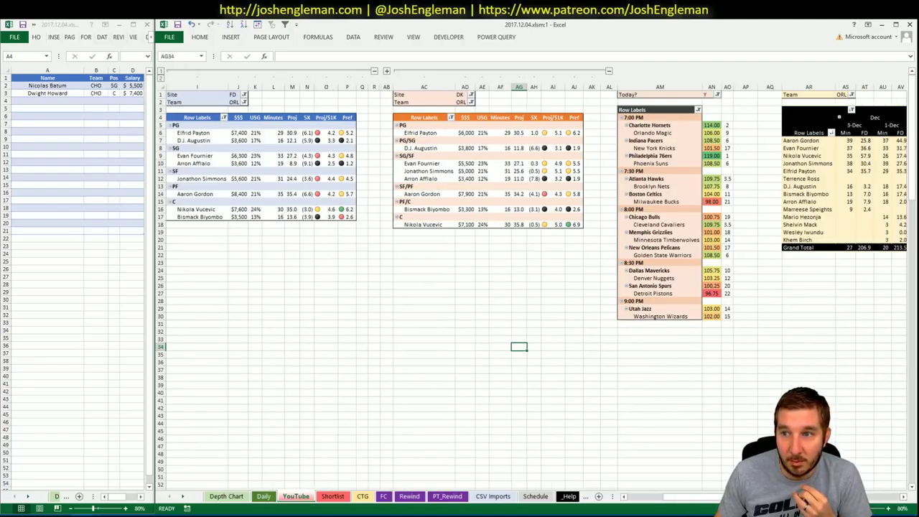
scroll(536, 284, "right", 6)
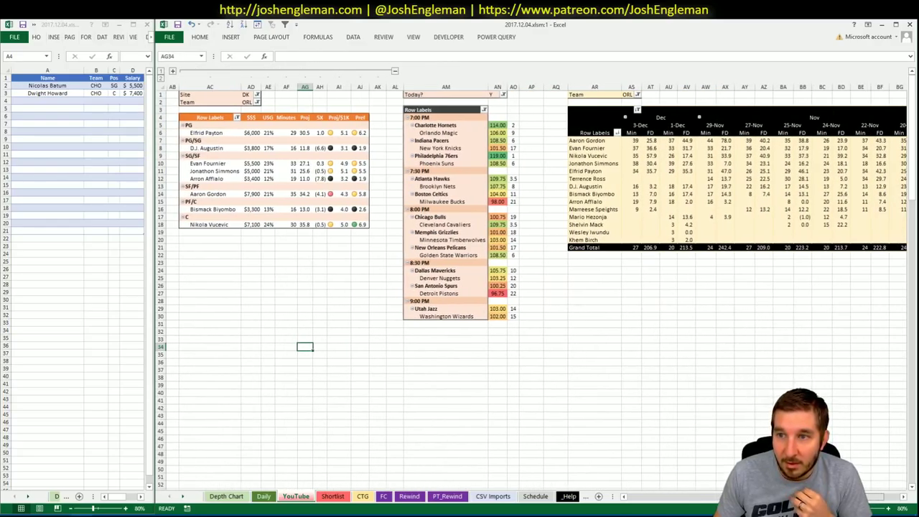
scroll(536, 284, "left", 8)
scroll(536, 284, "right", 2)
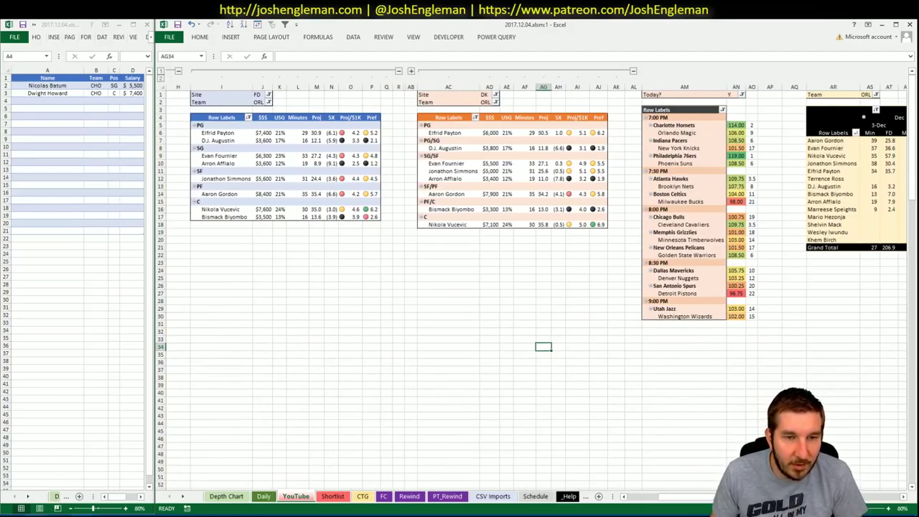
Step: Load the Orlando Magic team stats page on Cleaning the Glass
left_click(47, 474)
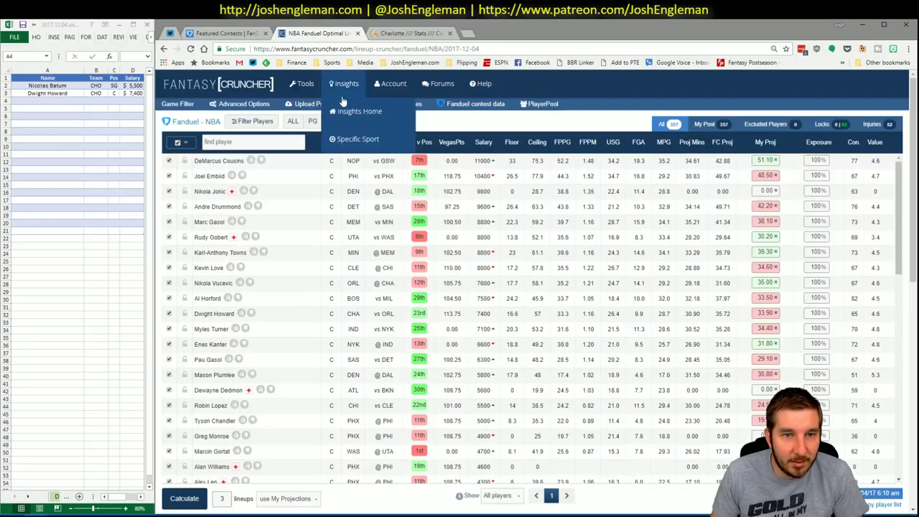
left_click(400, 34)
left_click(270, 105)
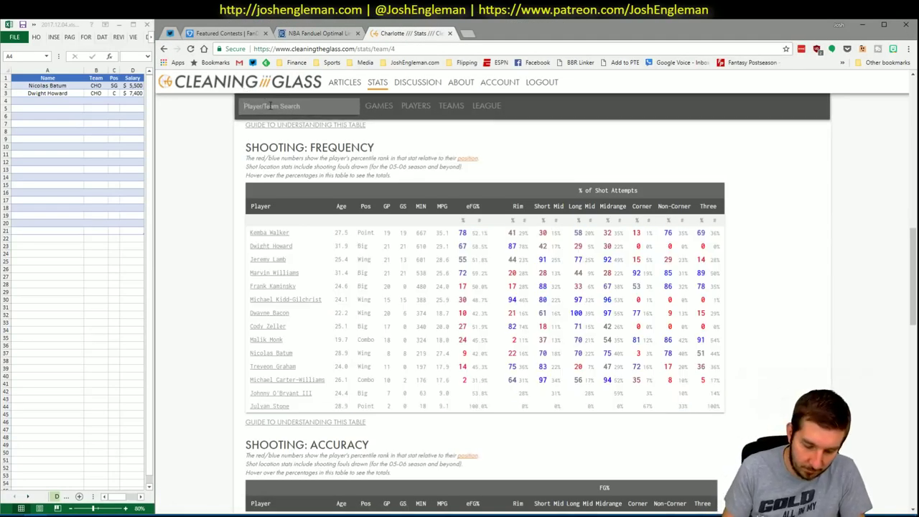
type("orlan")
key("Down")
key("Down")
key("Return")
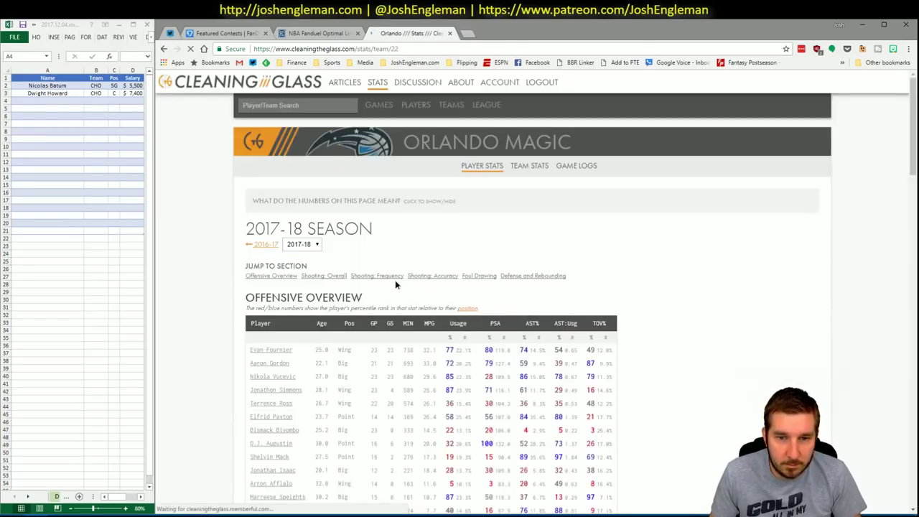
Step: Select the Orlando players' Shooting: Frequency table rows for the workbook
scroll(460, 307, "down", 3)
scroll(460, 308, "down", 3)
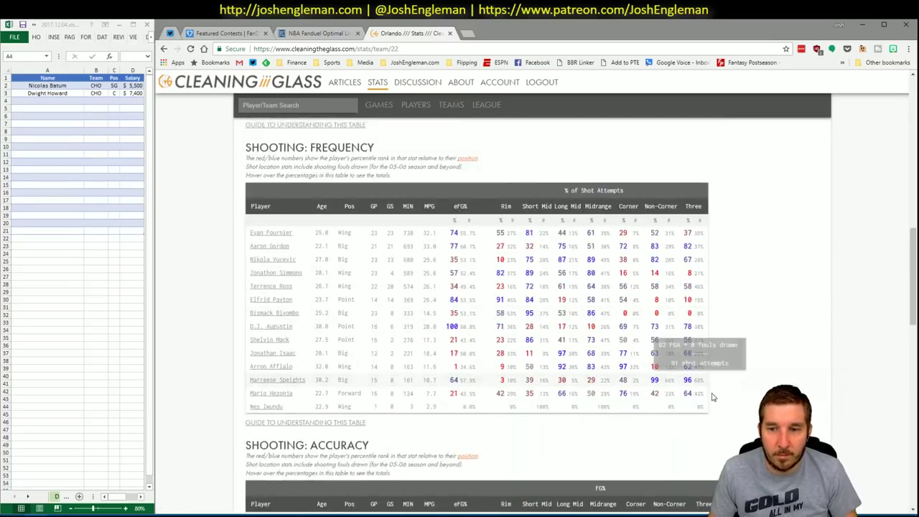
mouse_move(703, 407)
left_click_drag(702, 407, 250, 240)
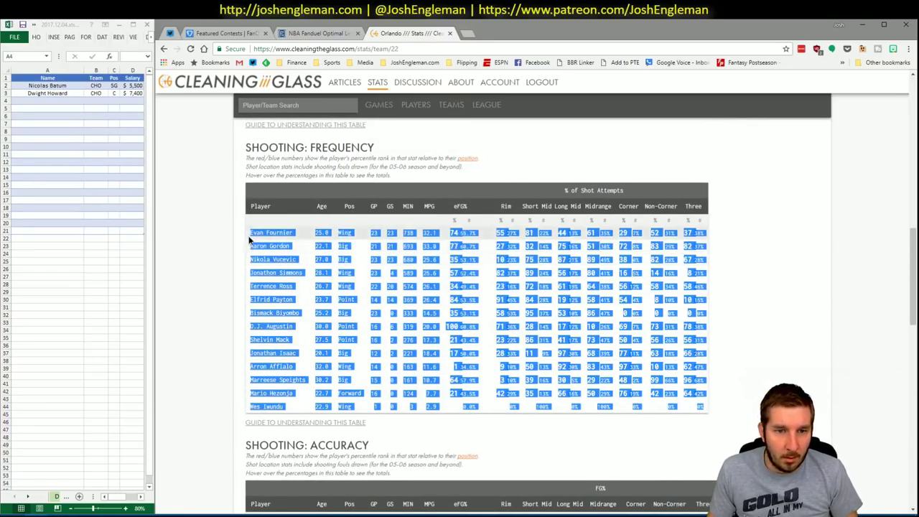
key("alt+Tab")
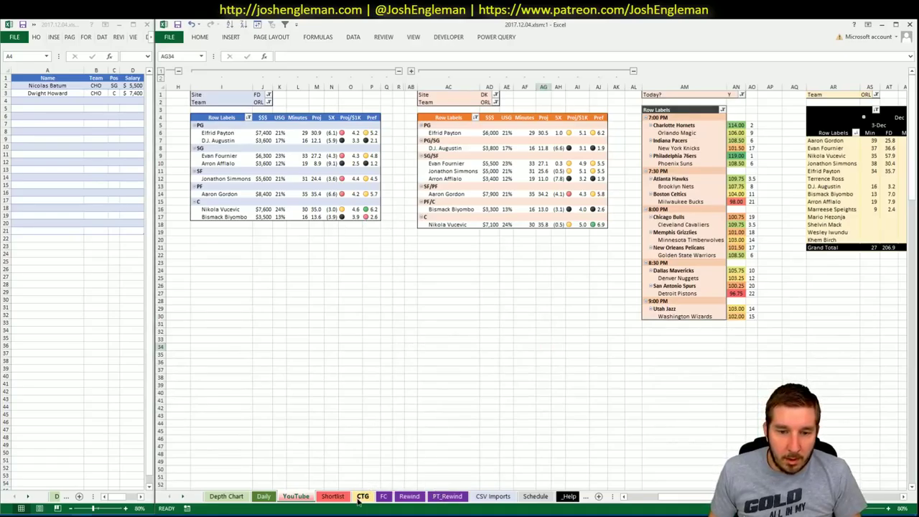
Step: Confirm the opponent in CTG sheet cell U5 so Orlando's percentages recalculate
left_click(362, 496)
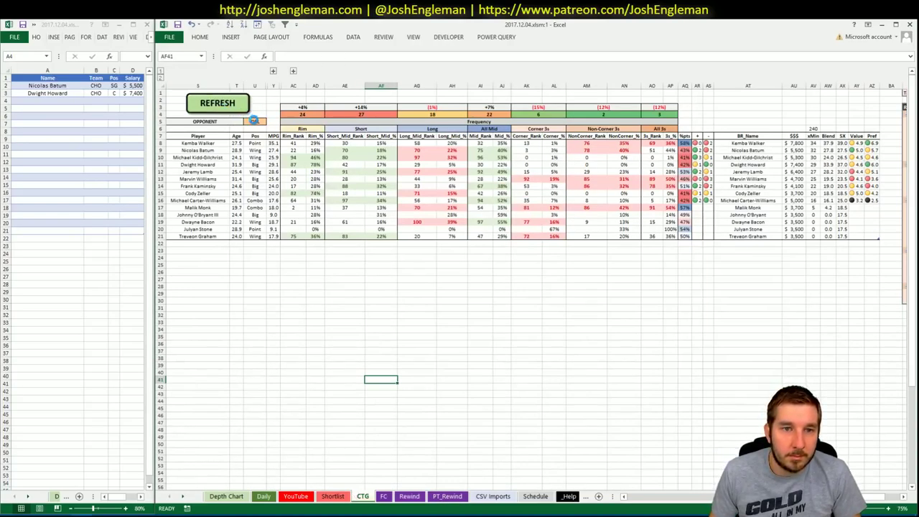
left_click(255, 122)
key("Return")
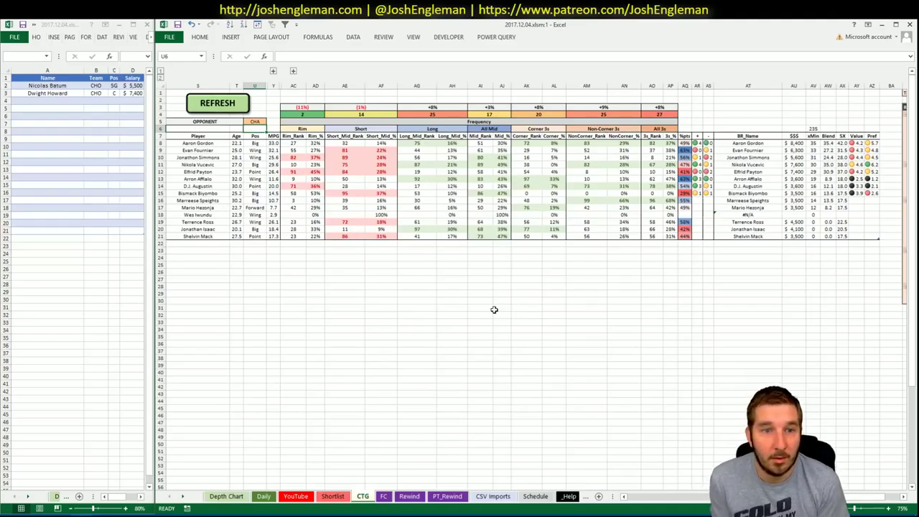
Step: Paste Wes Iwundu as Wesley Iwundu's CTG_Name in _Help cell E60
left_click(209, 216)
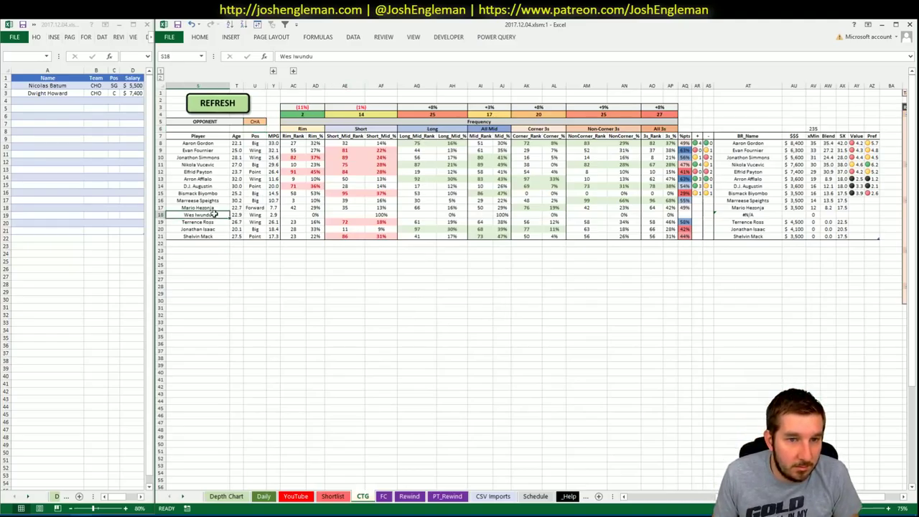
key("ctrl+c")
left_click(568, 496)
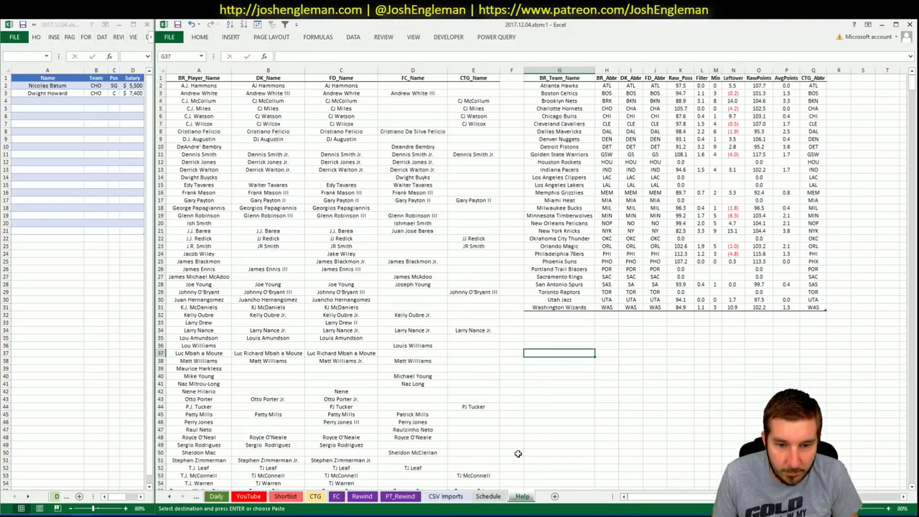
scroll(477, 439, "down", 6)
left_click(466, 391)
key("Return")
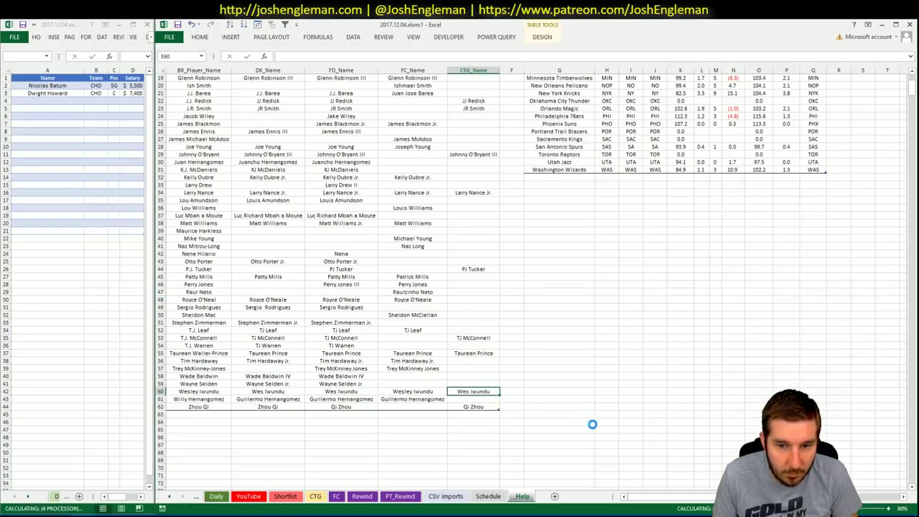
left_click(315, 496)
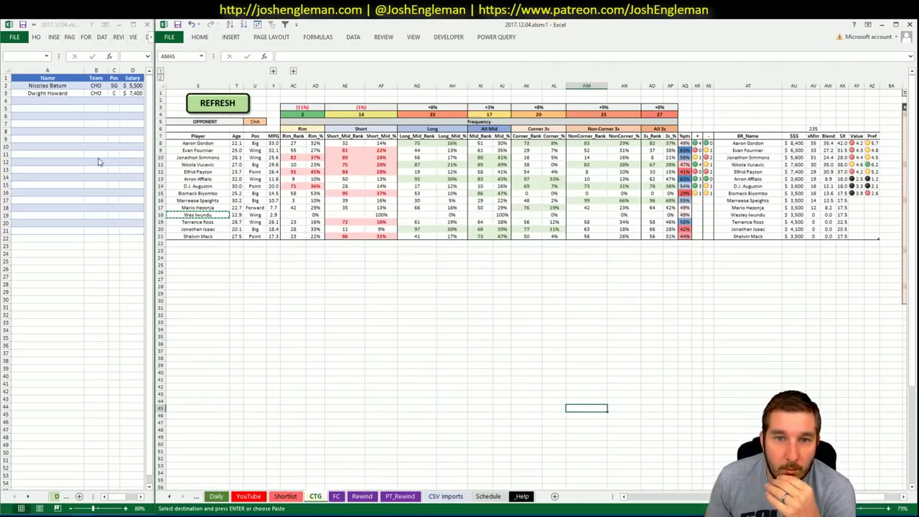
Step: Enter Aaron Gordon in shortlist cell A4 so ORL, PF and $8,400 fill in
left_click(69, 100)
type("A")
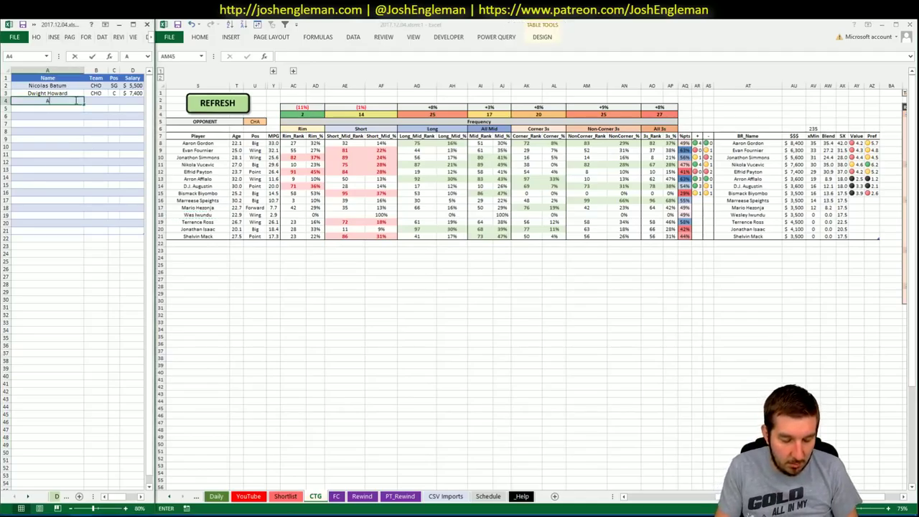
type("aron")
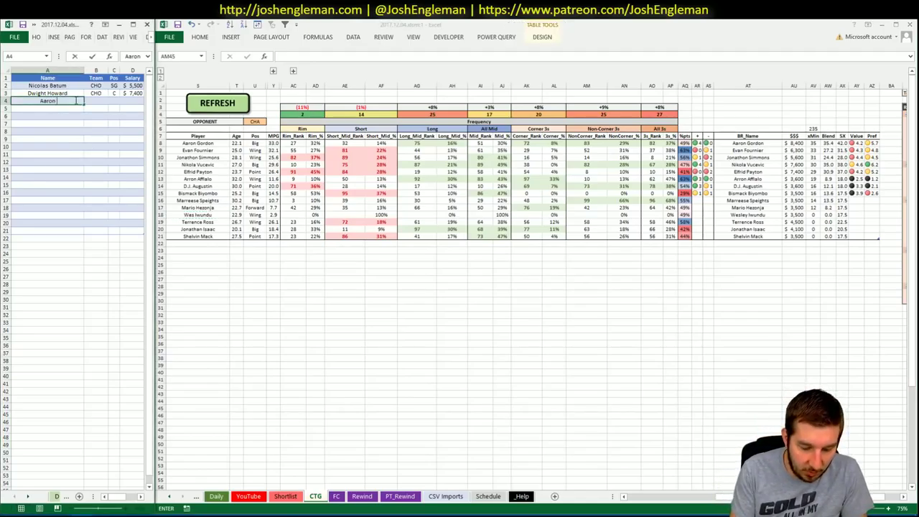
type(" Gordon")
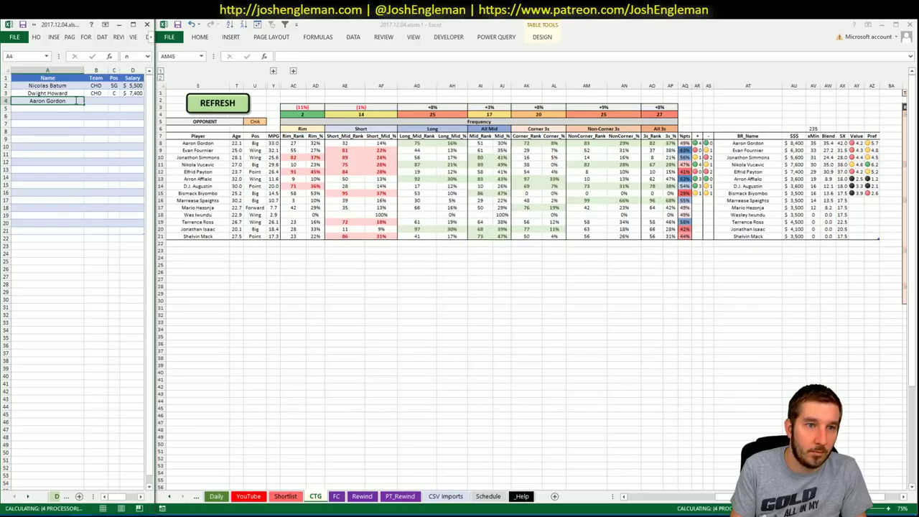
key("Return")
left_click(75, 100)
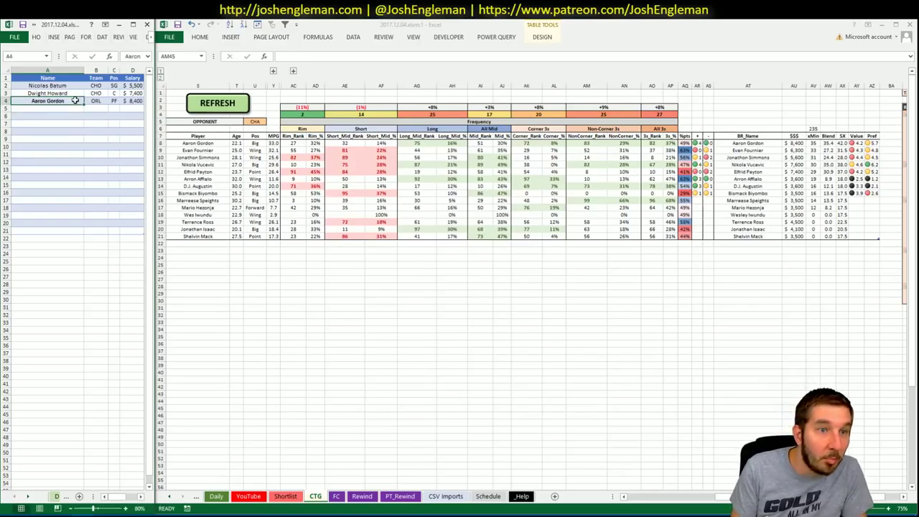
left_click(77, 115)
left_click(74, 107)
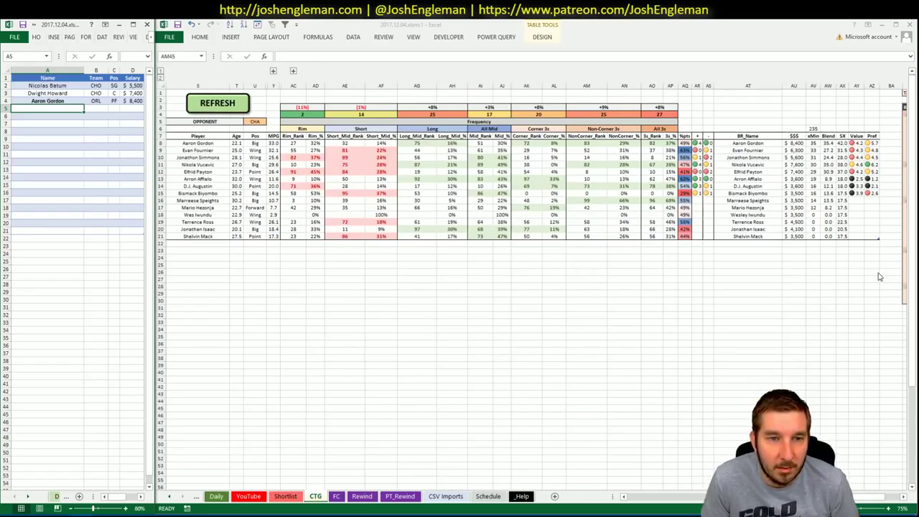
Step: Review the DraftKings position pivot on the YouTube sheet
left_click(256, 500)
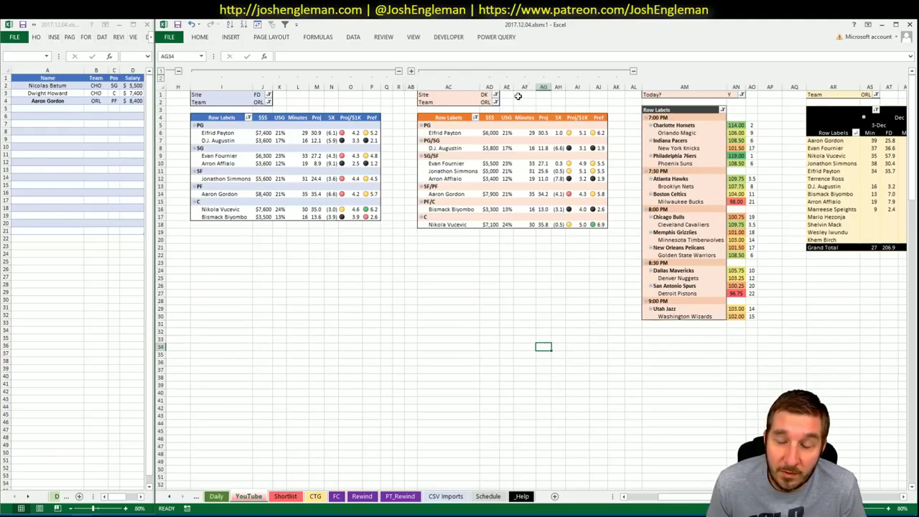
left_click(508, 164)
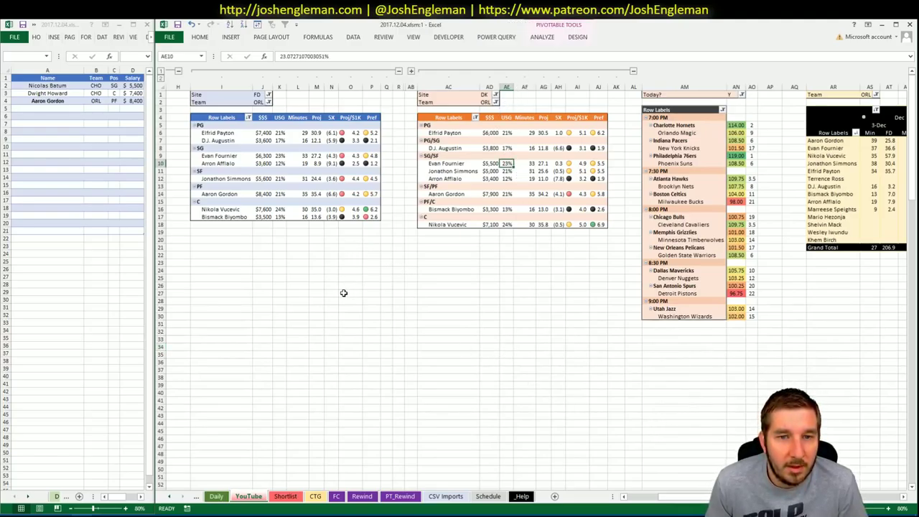
scroll(531, 287, "right", 5)
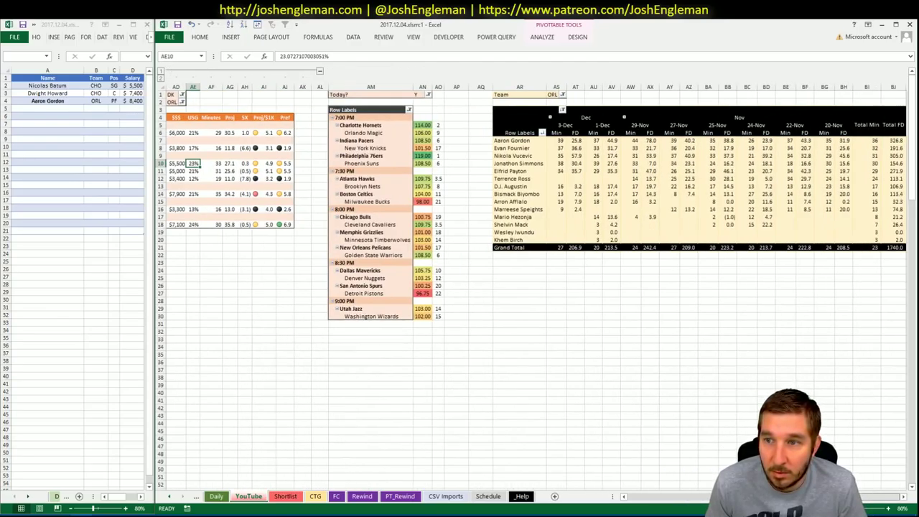
scroll(531, 287, "left", 5)
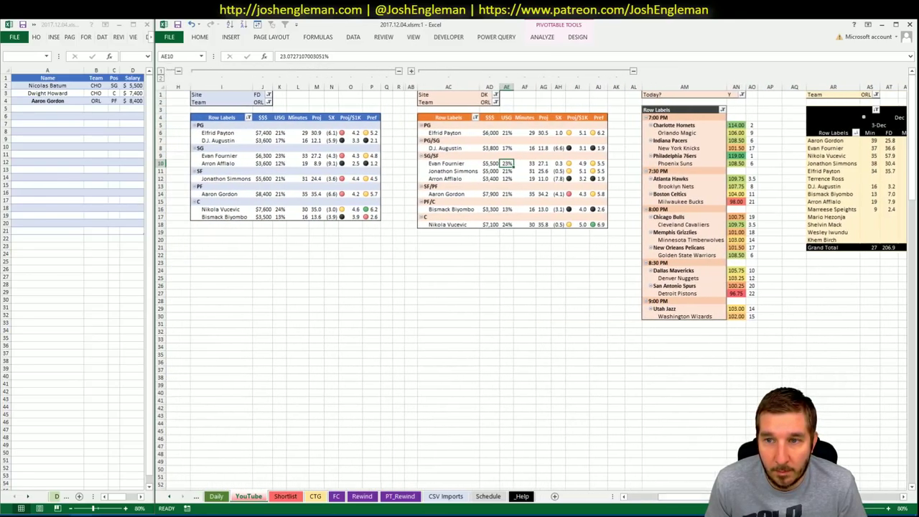
Step: Enter Evan Fournier in shortlist row A5, filling in ORL, SG, $6,300, and return to CTG
left_click(65, 107)
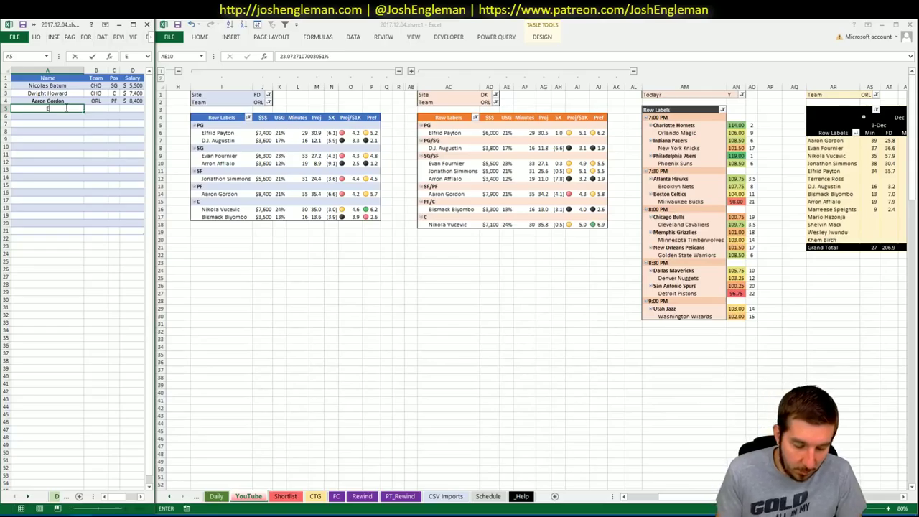
type("Evan Fournier")
key("Return")
left_click(64, 107)
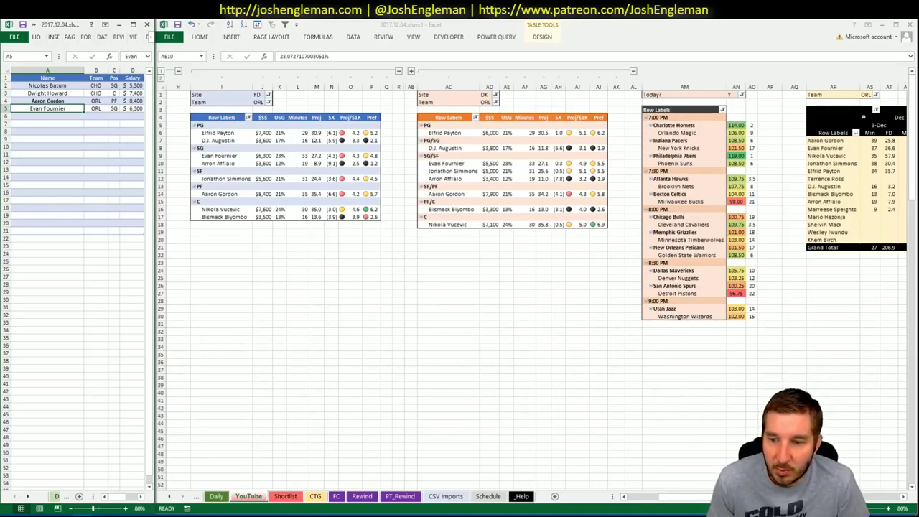
key("ctrl+Tab")
scroll(531, 287, "right", 3)
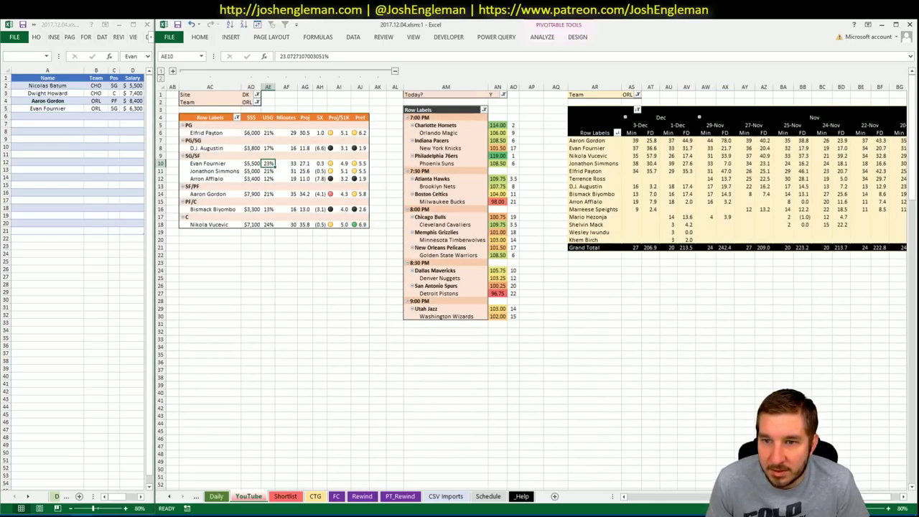
scroll(531, 287, "right", 2)
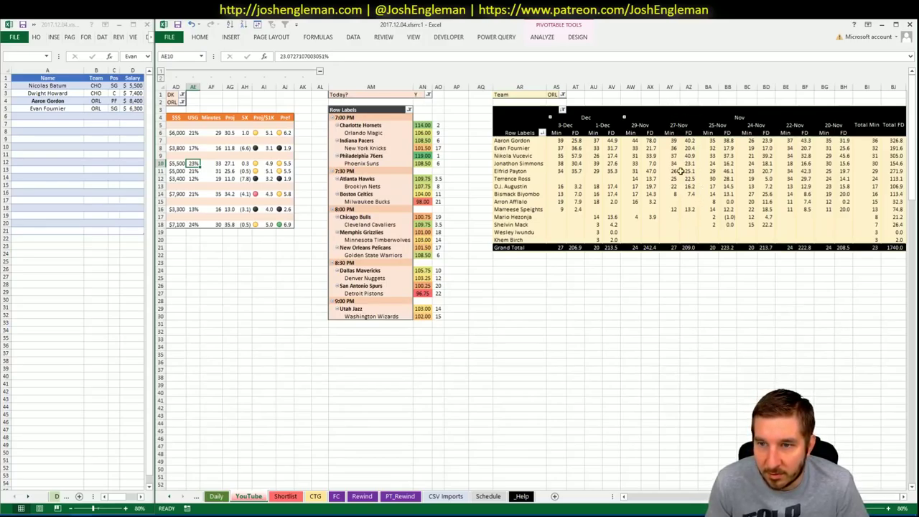
scroll(531, 287, "left", 8)
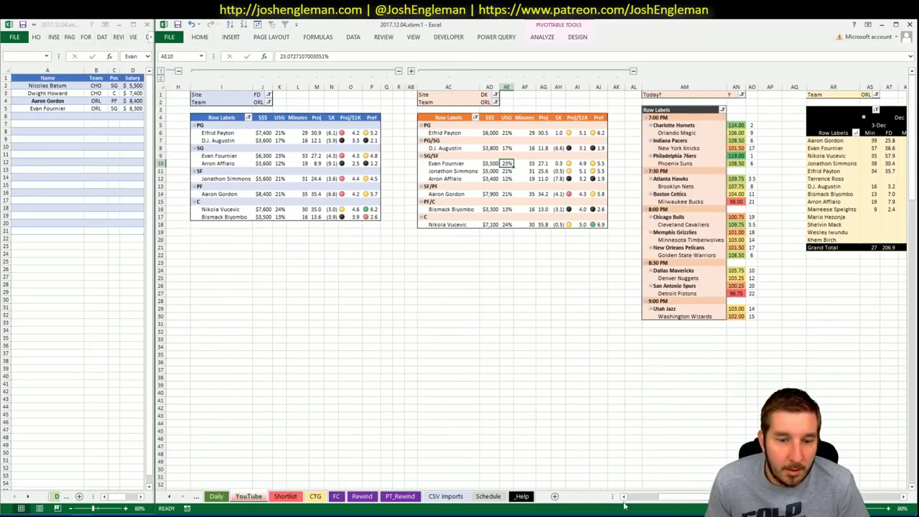
left_click(315, 496)
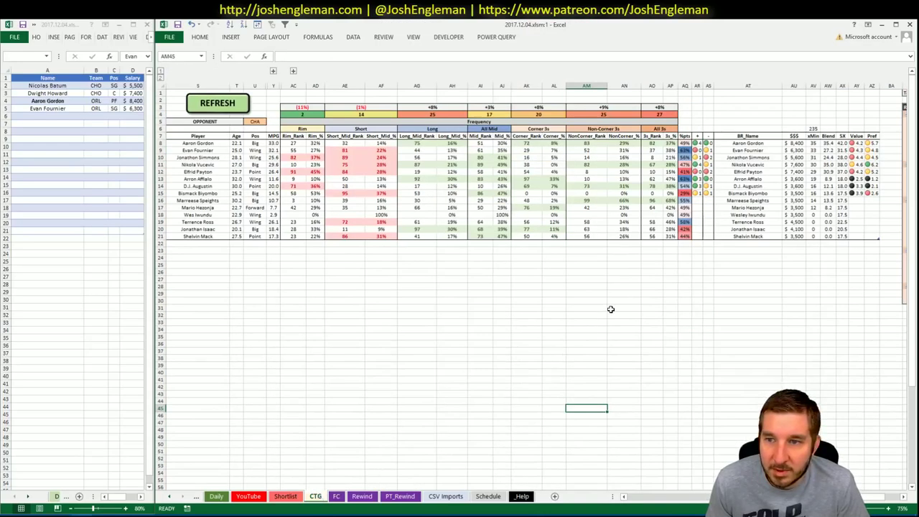
Step: Enter Jonathon Simmons in shortlist row A6 (ORL, SF, $5,600)
left_click(248, 495)
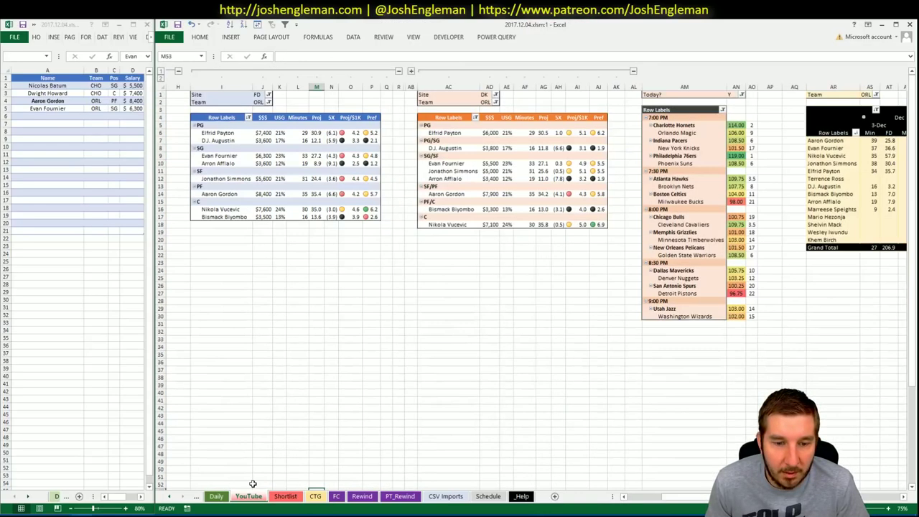
left_click(67, 123)
left_click(70, 115)
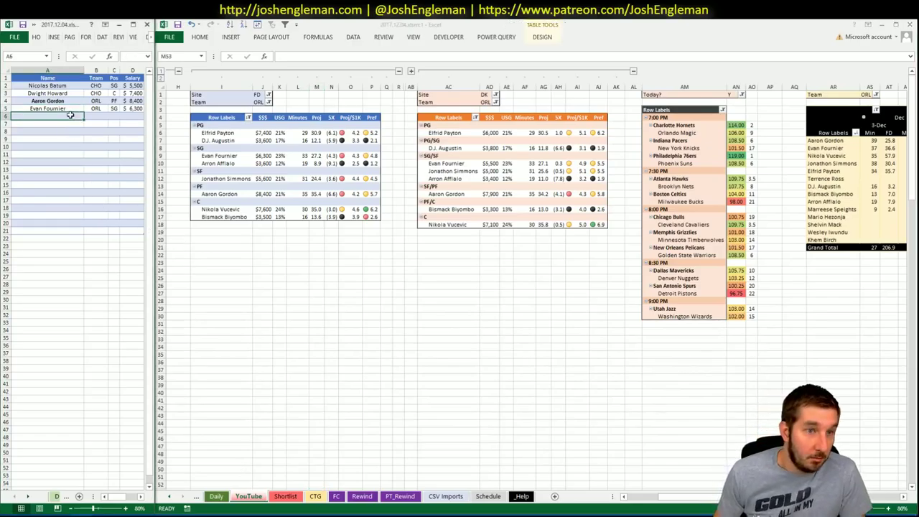
type("Jon")
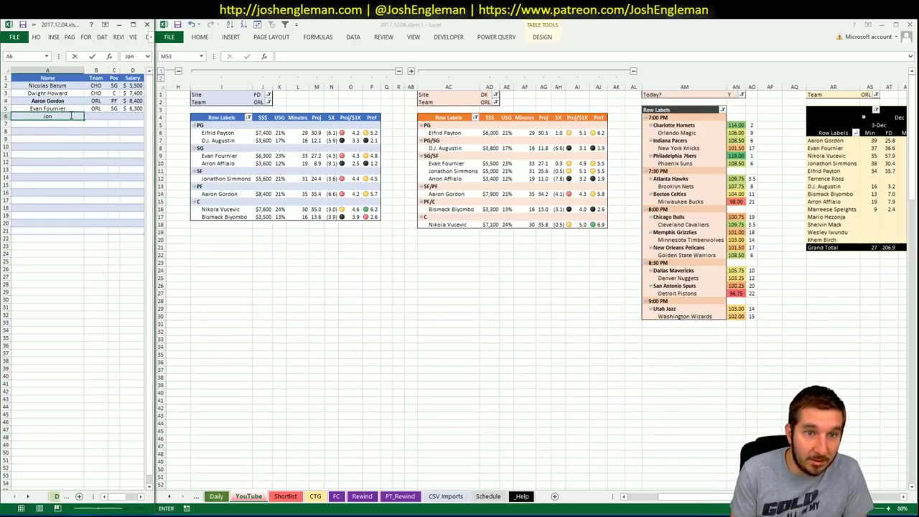
type("athon Si")
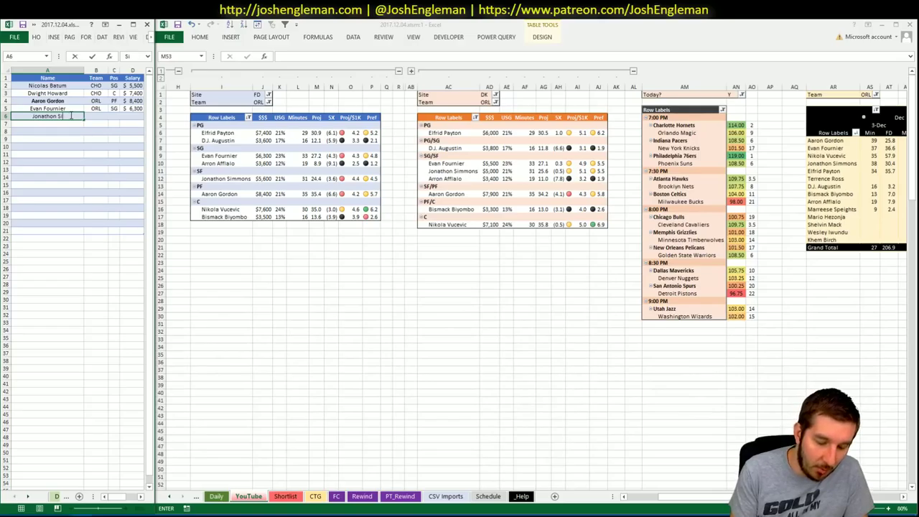
type("mmons")
key("Return")
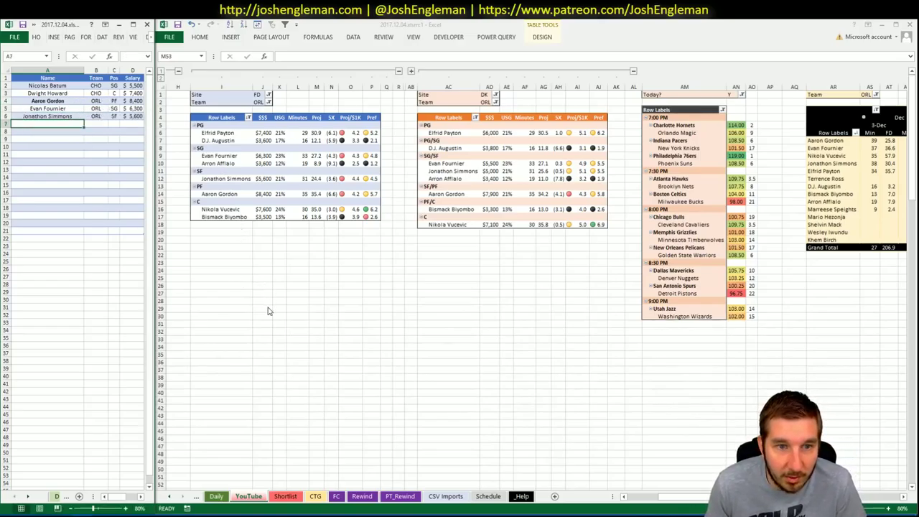
left_click(289, 312)
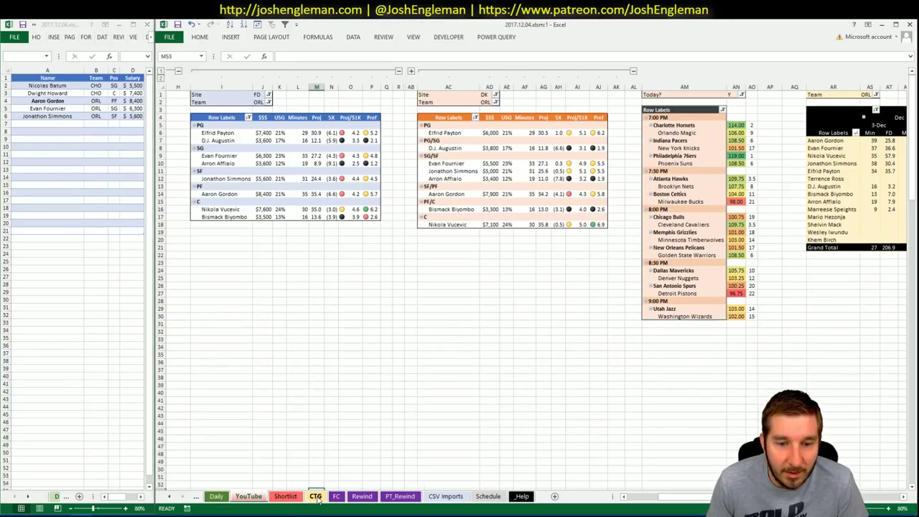
left_click(315, 496)
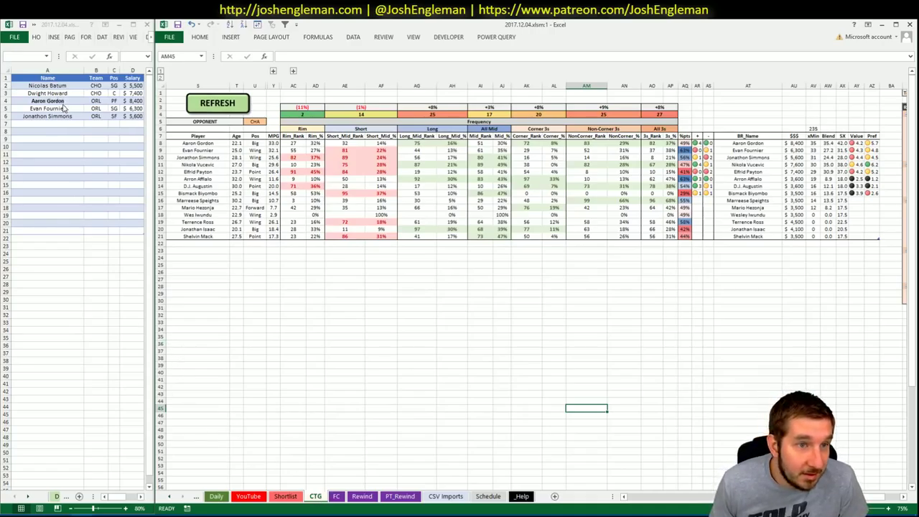
Step: Enter Nikola Vucevic in shortlist row A7 (ORL, C, $7,600)
left_click(66, 129)
left_click(66, 124)
type("Nikola")
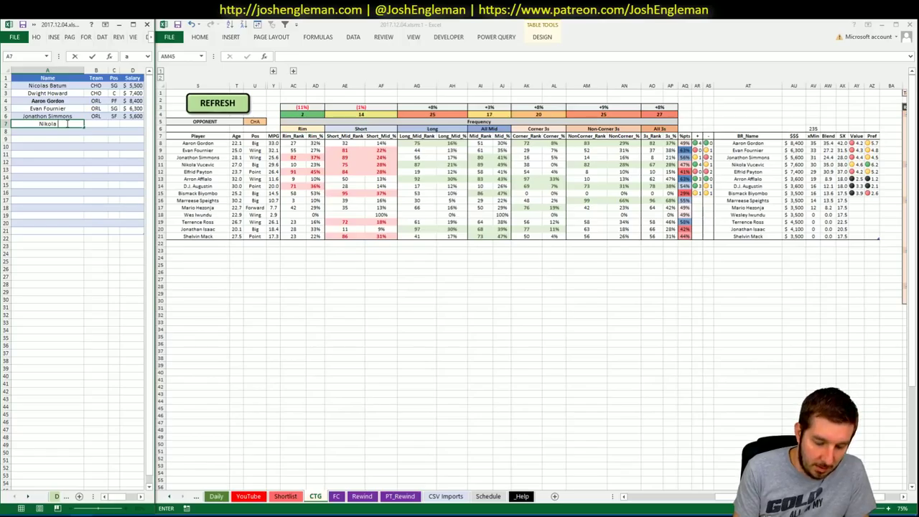
type(" Vucevic")
key("Return")
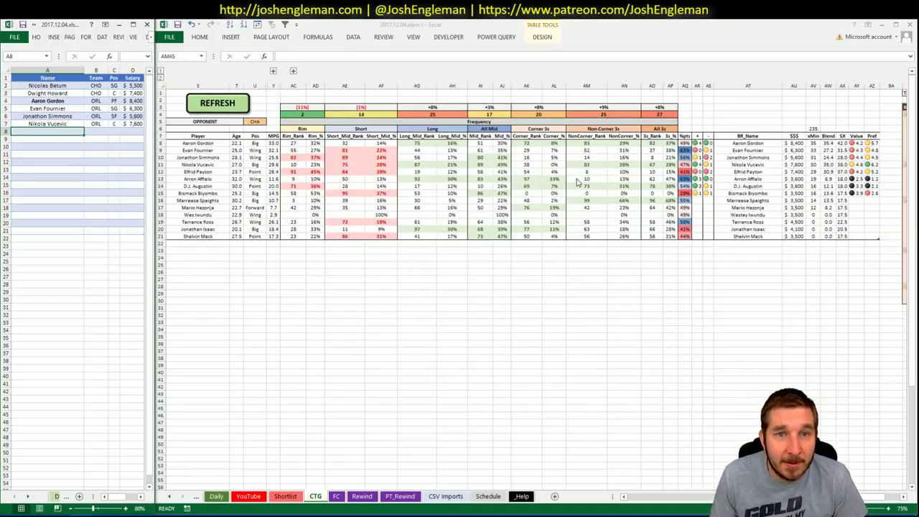
Step: Select the FanDuel team filter, currently ORL, on the YouTube pivot sheet
left_click(452, 288)
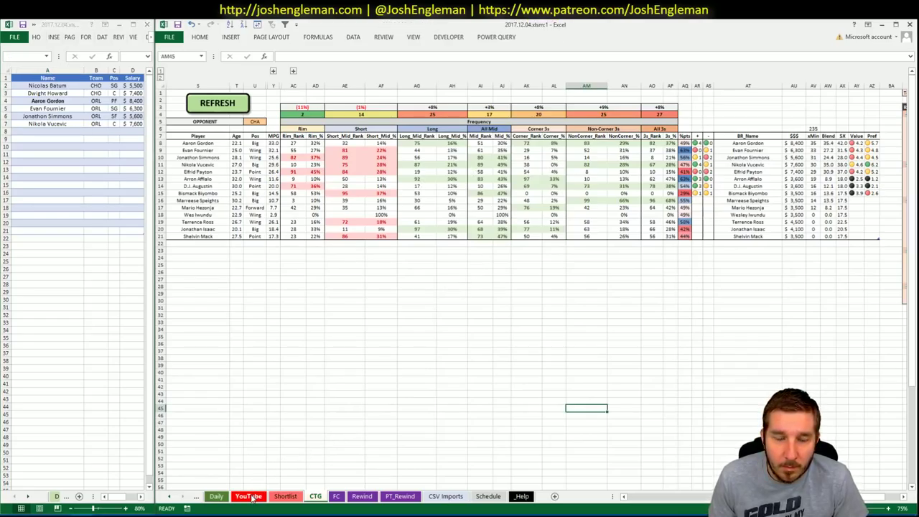
key("alt+Tab")
key("alt+Tab")
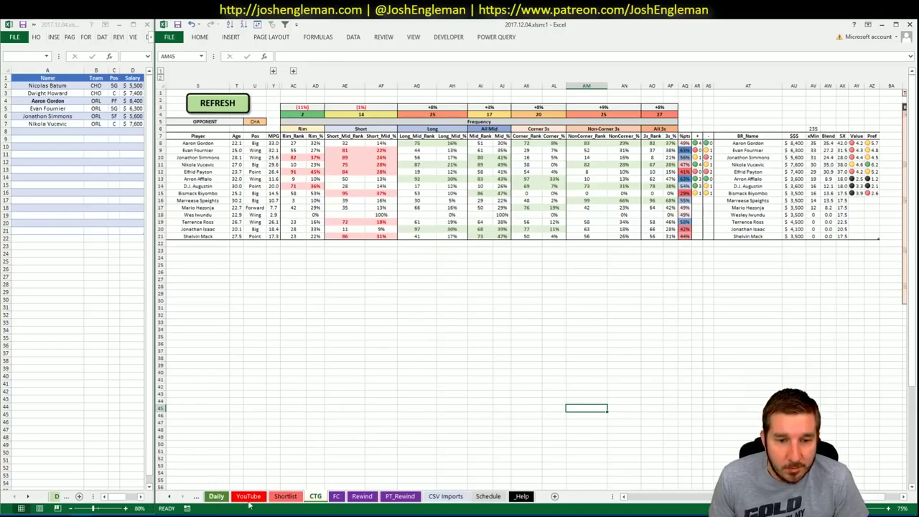
left_click(249, 496)
left_click(259, 102)
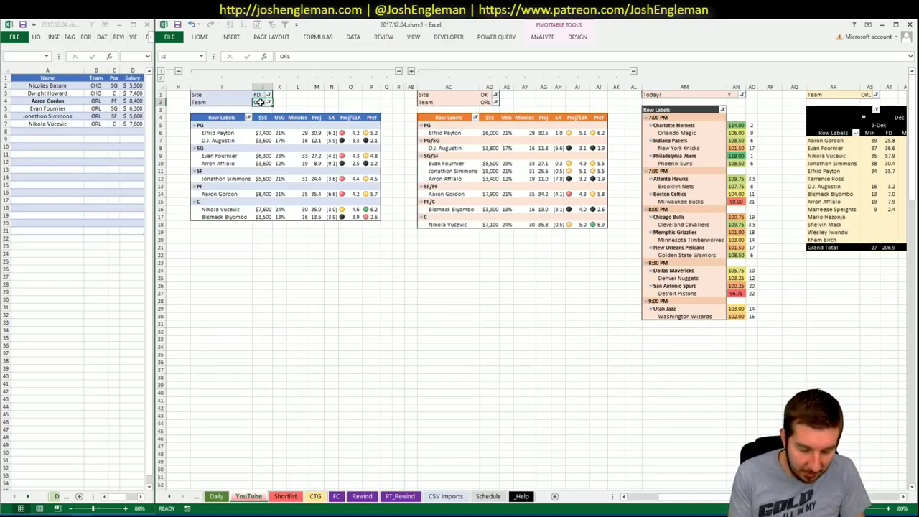
Step: Set the FanDuel, DK player and minutes pivot team filters to IND
type("IND")
key("Tab")
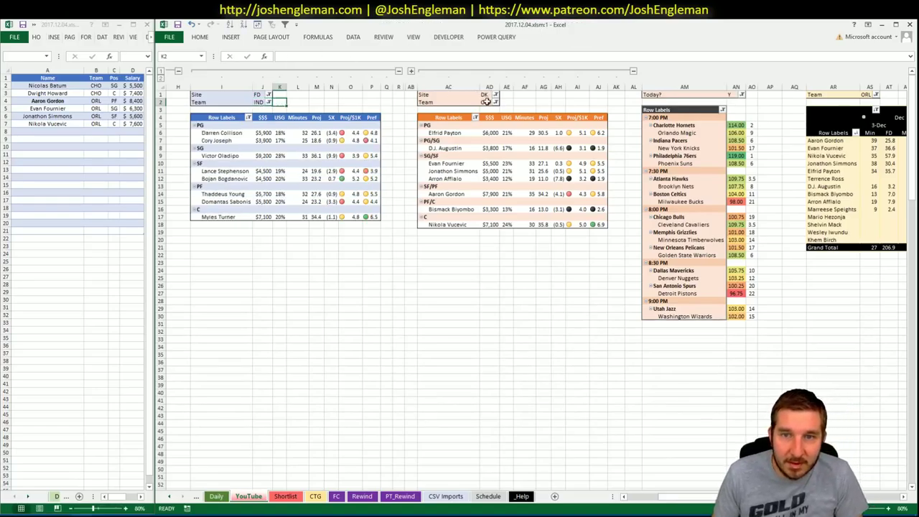
left_click(486, 102)
type("IND")
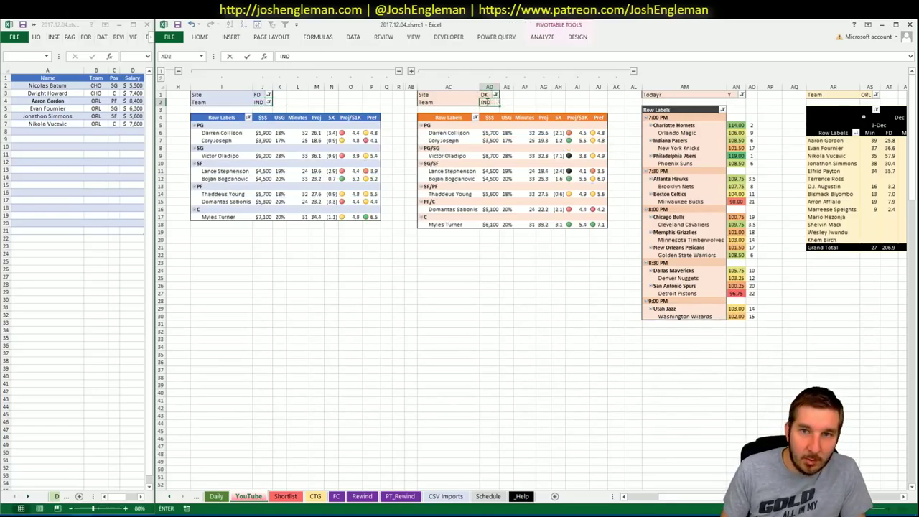
key("Return")
left_click(869, 95)
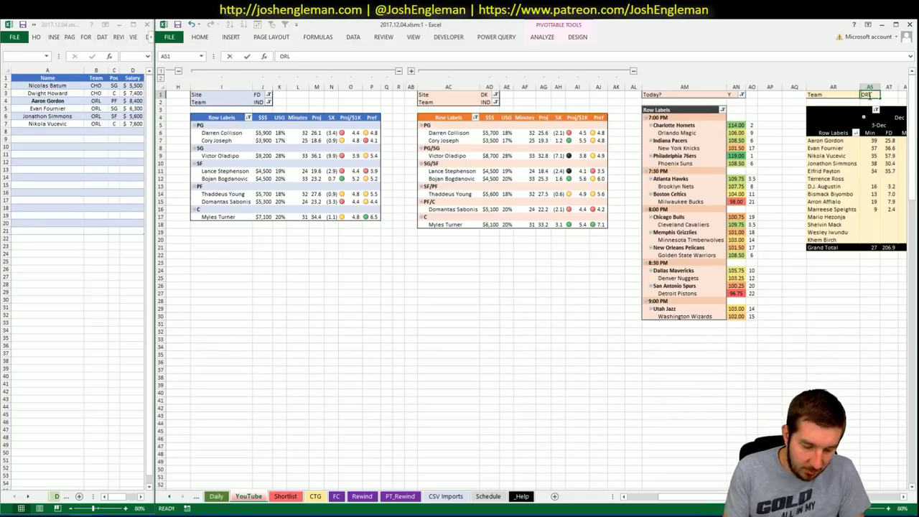
type("IND")
key("Return")
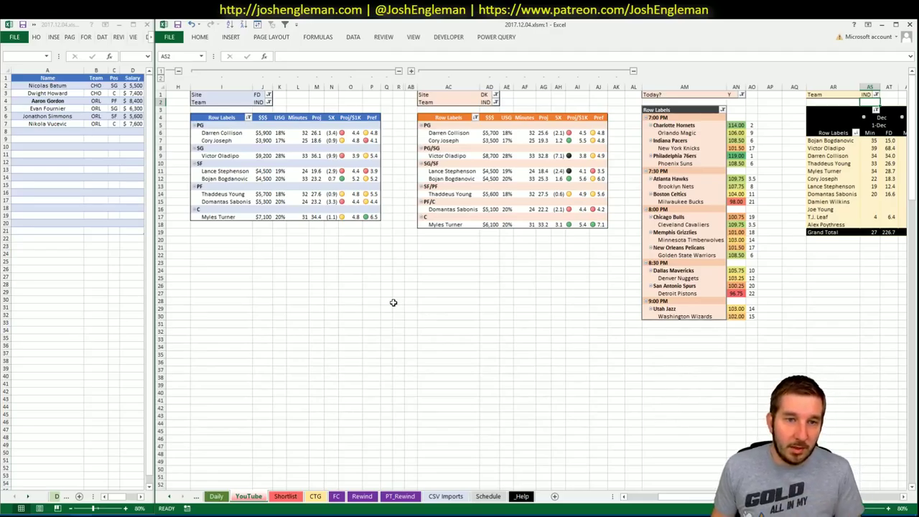
left_click(315, 496)
Step: Set the CTG sheet's opponent cell U5 to NYK
left_click(255, 122)
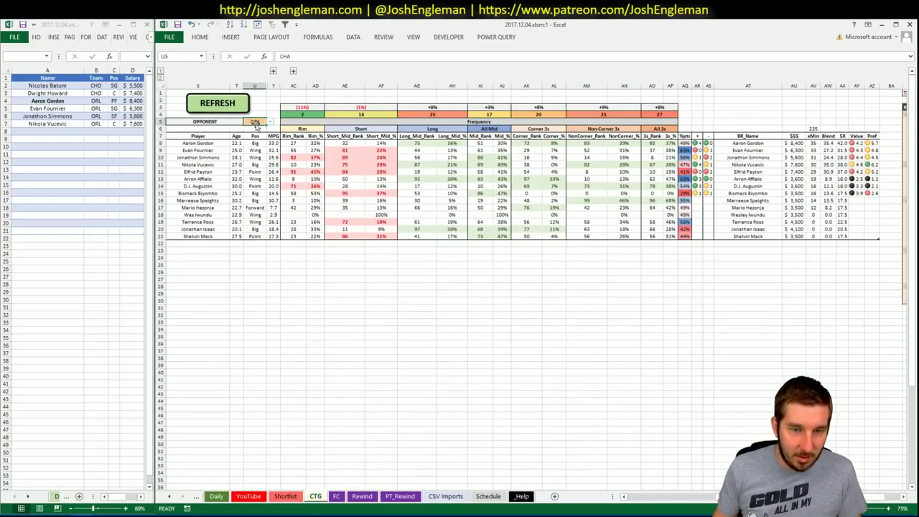
type("NYK")
key("Return")
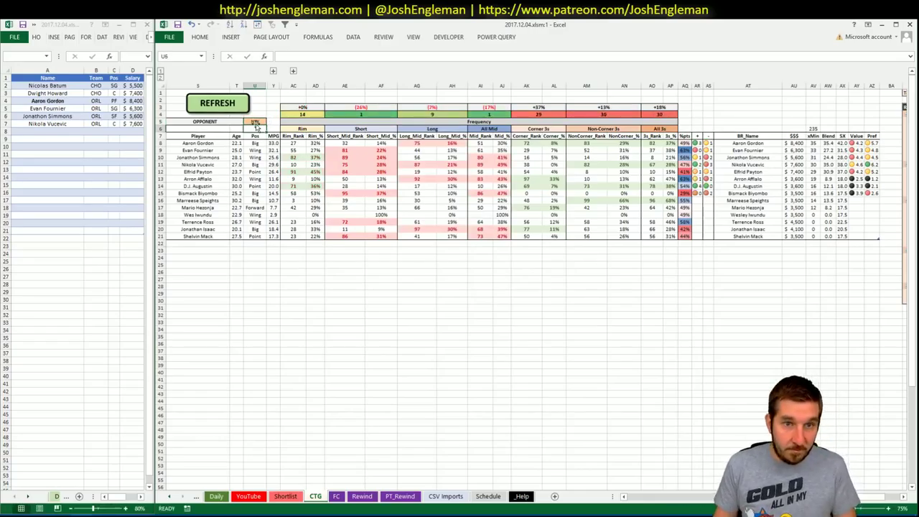
Step: Open the Indiana Pacers page on Cleaning the Glass and select its Shooting: Frequency table
key("alt+Tab")
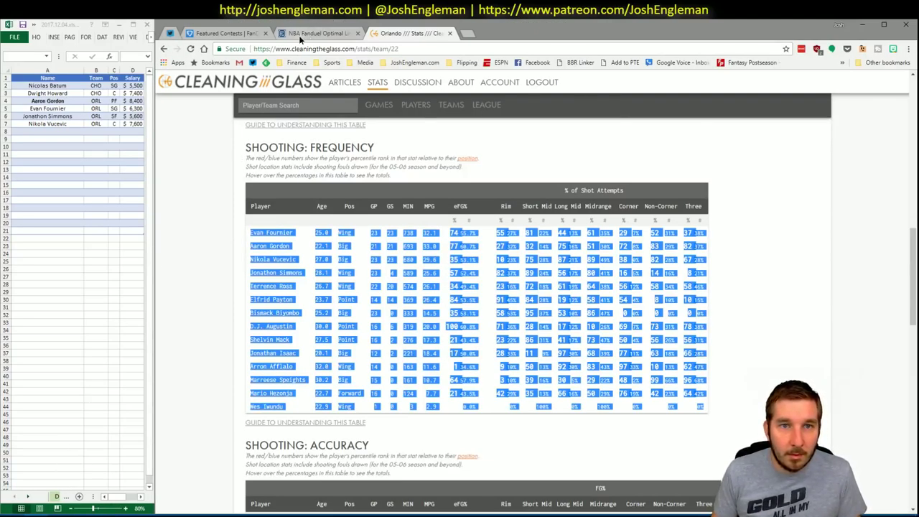
left_click(298, 33)
left_click(382, 32)
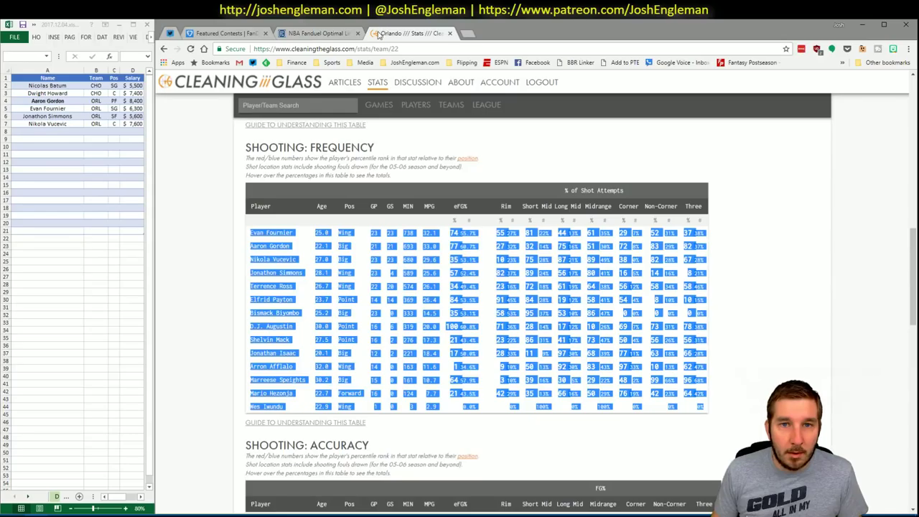
left_click(286, 106)
type("indiana")
key("Down")
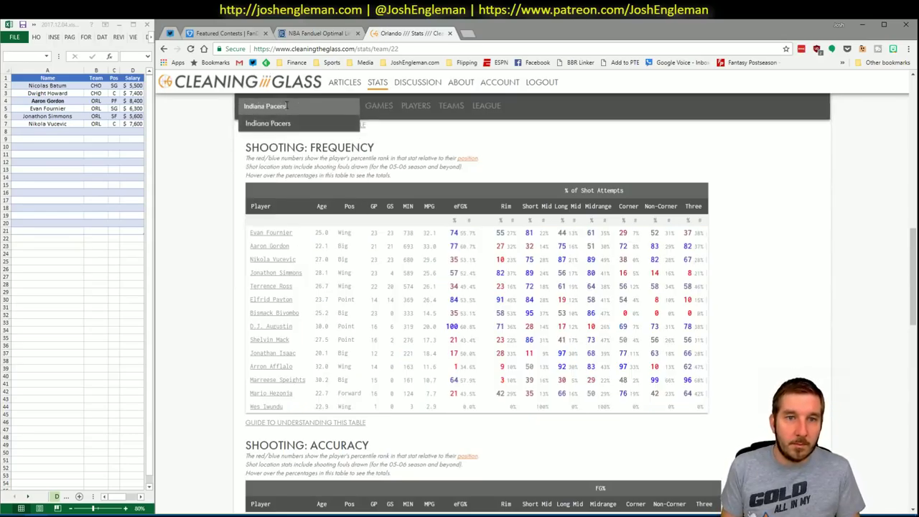
key("Return")
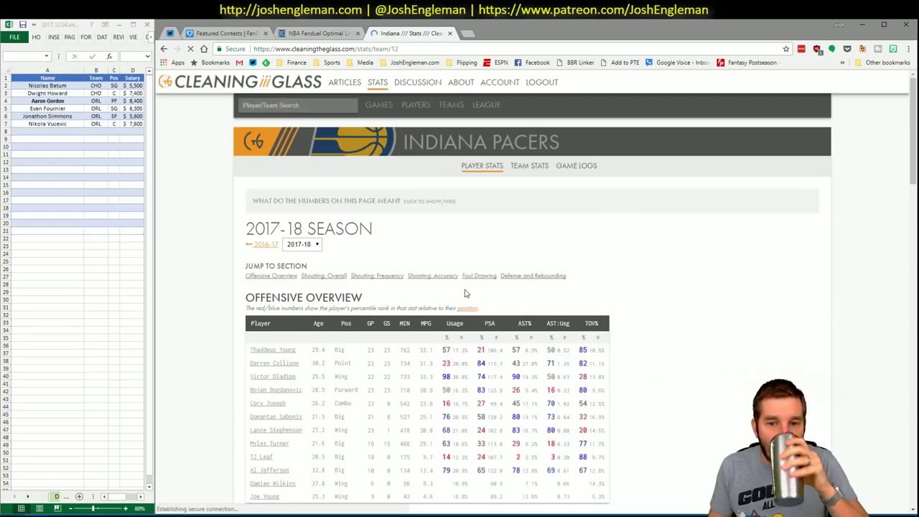
left_click(393, 279)
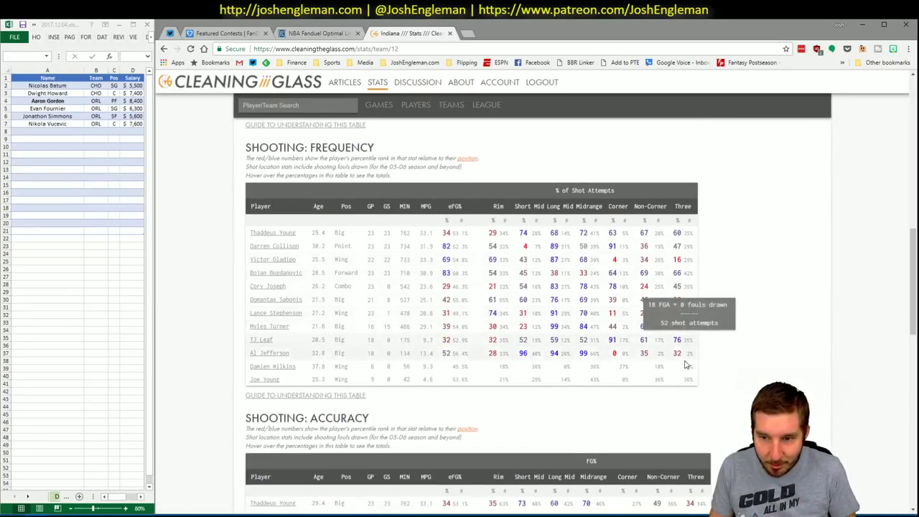
left_click_drag(692, 379, 251, 237)
key("alt+Tab")
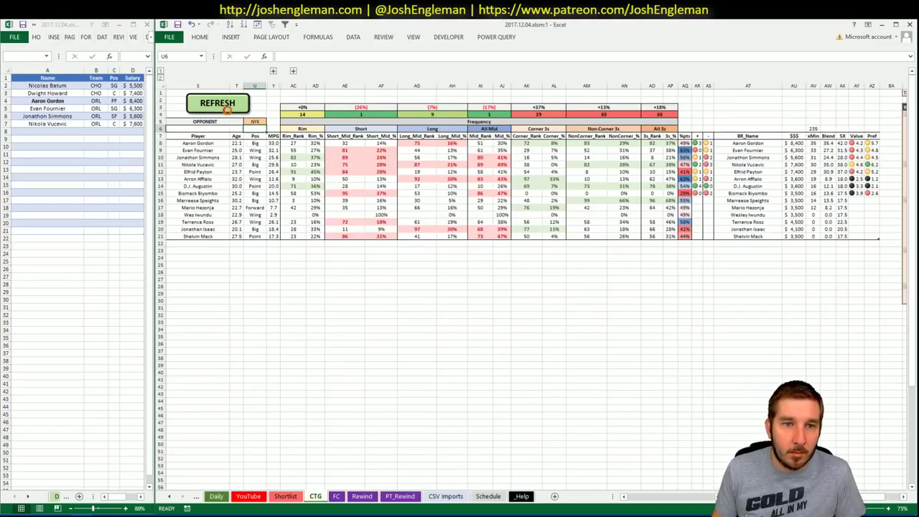
Step: Refresh the CTG sheet with Indiana's shooting data and copy the TJ Leaf name
left_click(225, 107)
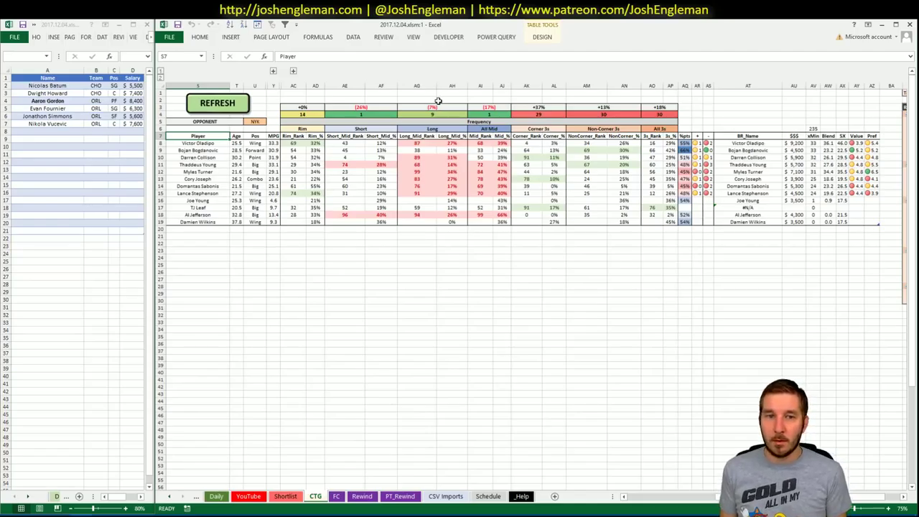
left_click(194, 208)
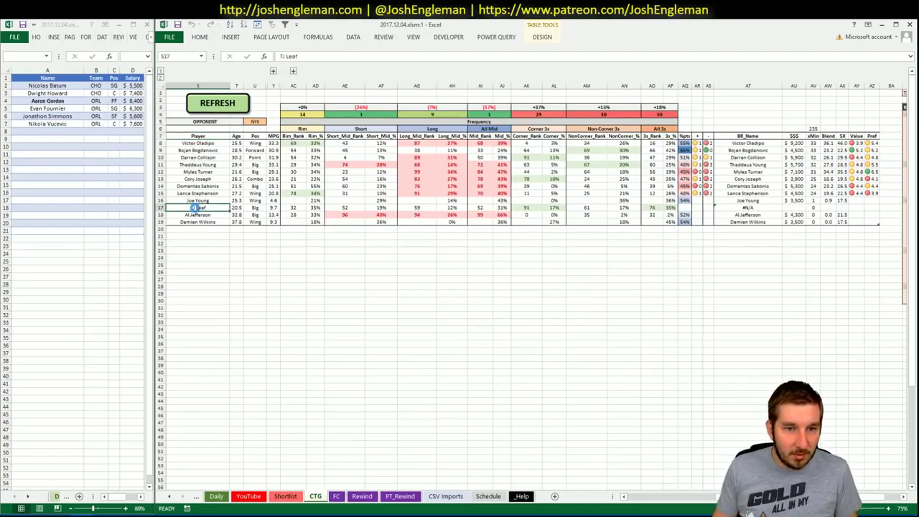
key("ctrl+c")
Step: Paste TJ Leaf into T.J. Leaf's CTG_Name cell on the _Help name-mapping sheet
left_click(487, 496)
left_click(521, 496)
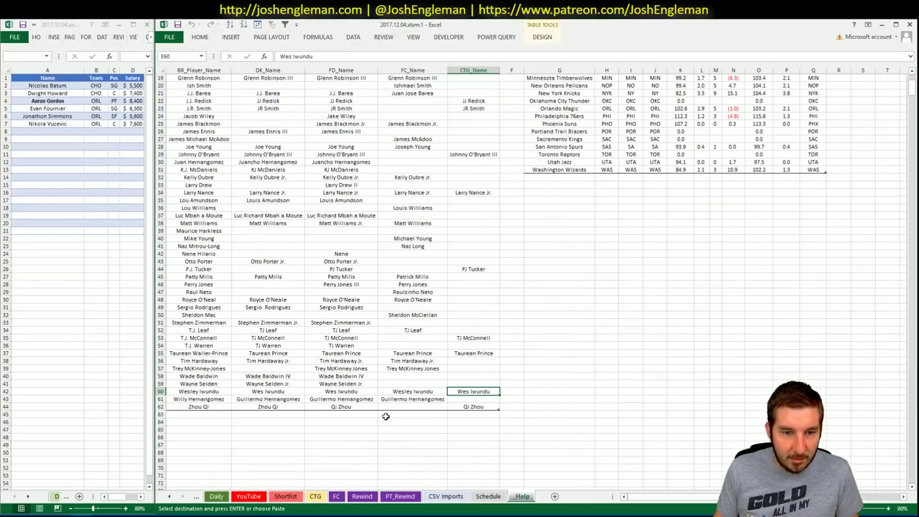
left_click(472, 333)
key("ctrl+v")
left_click(315, 496)
left_click(417, 403)
key("Escape")
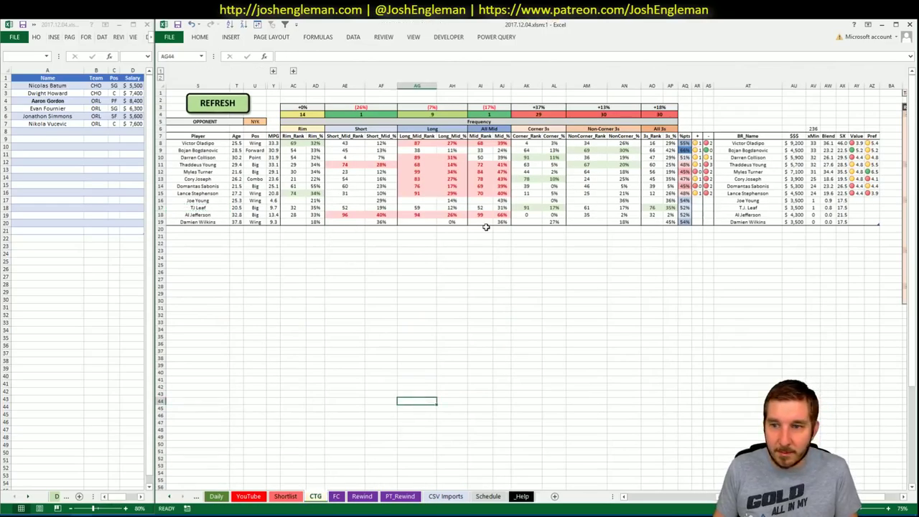
left_click(633, 243)
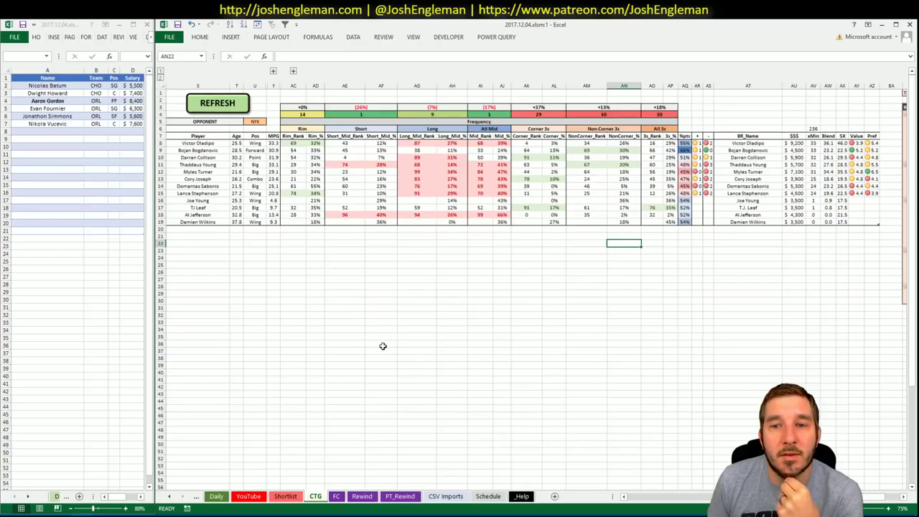
left_click(248, 496)
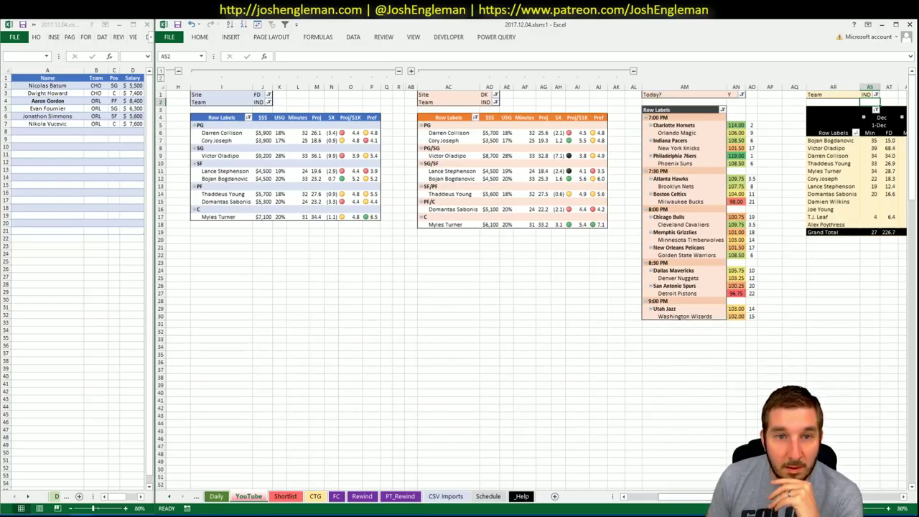
Step: Enter Darren Collison in shortlist row A8, filling in IND, PG, $5,900
scroll(867, 507, "right", 8)
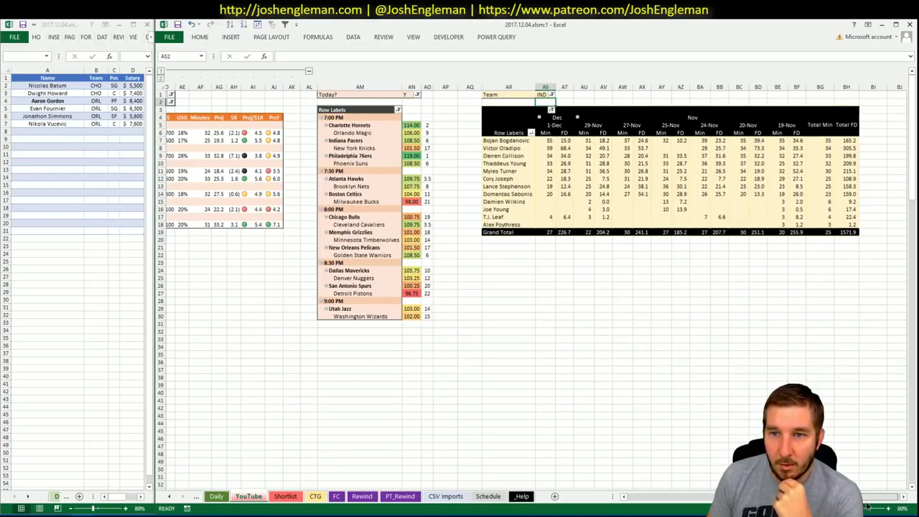
scroll(867, 506, "left", 8)
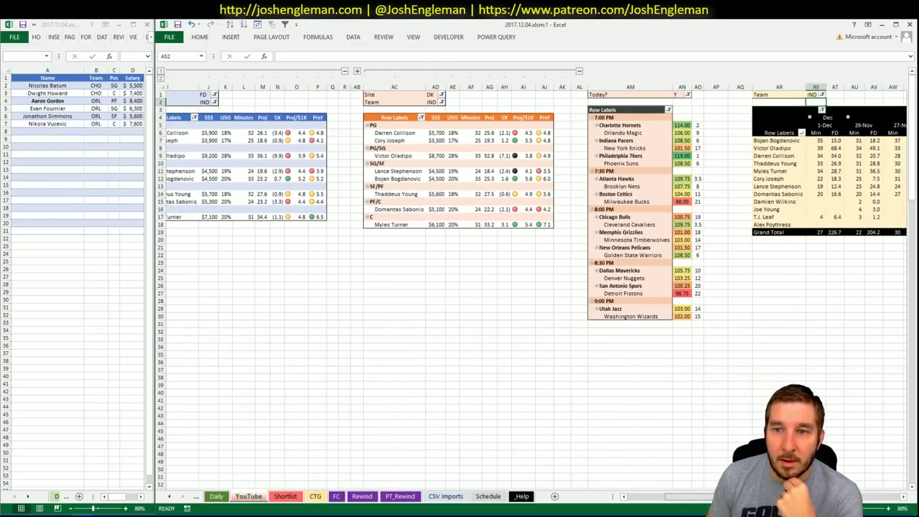
scroll(293, 260, "left", 2)
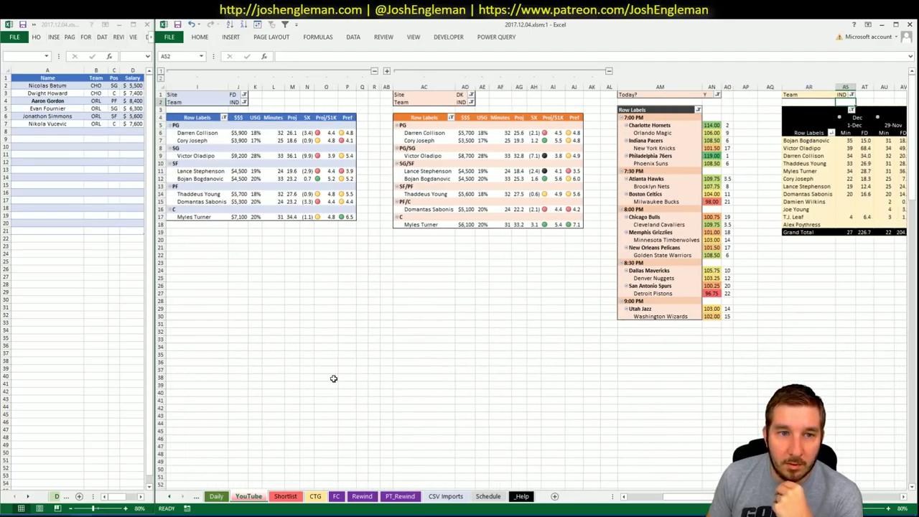
left_click(13, 132)
type("Darren Collison")
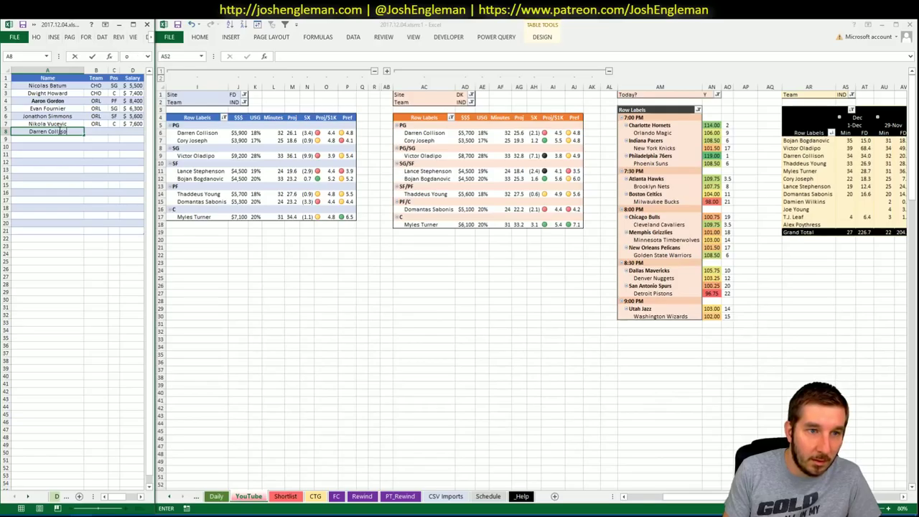
key("Return")
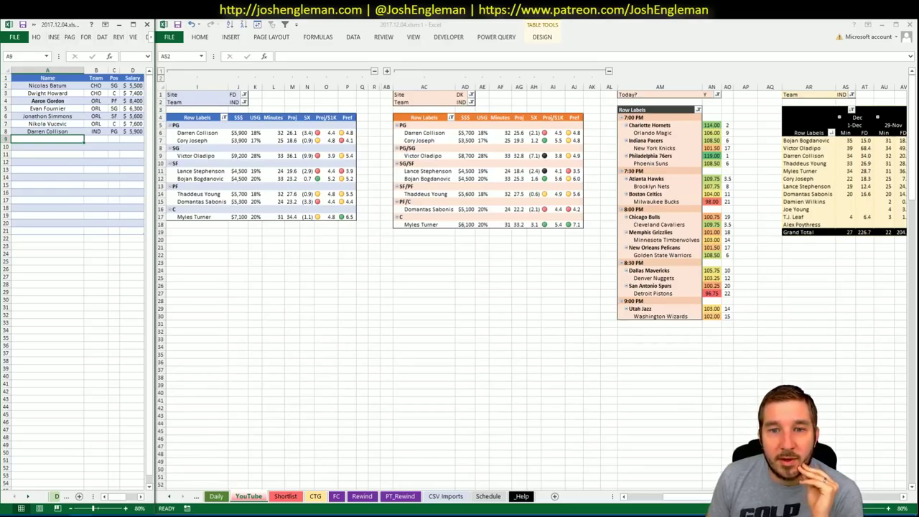
Step: Collapse grouped columns I through AA and bring up the FantasyCruncher optimizer
left_click(374, 71)
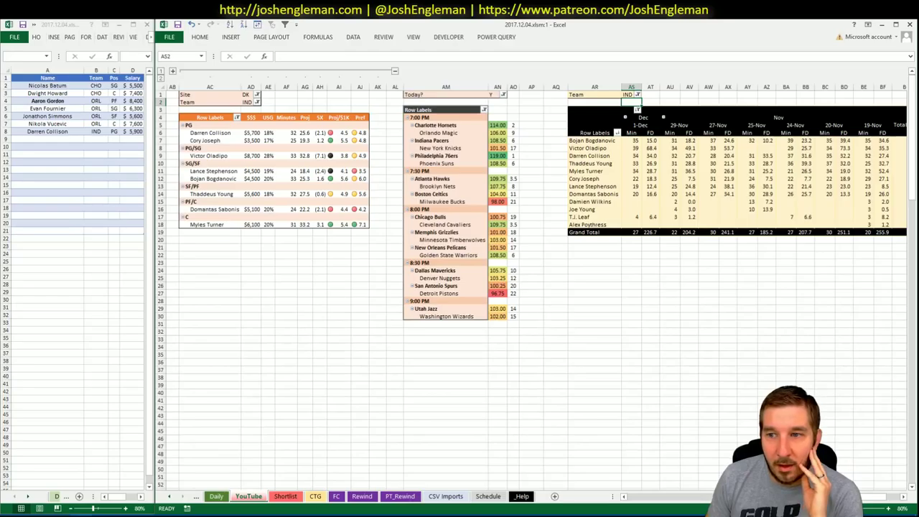
scroll(531, 287, "right", 1)
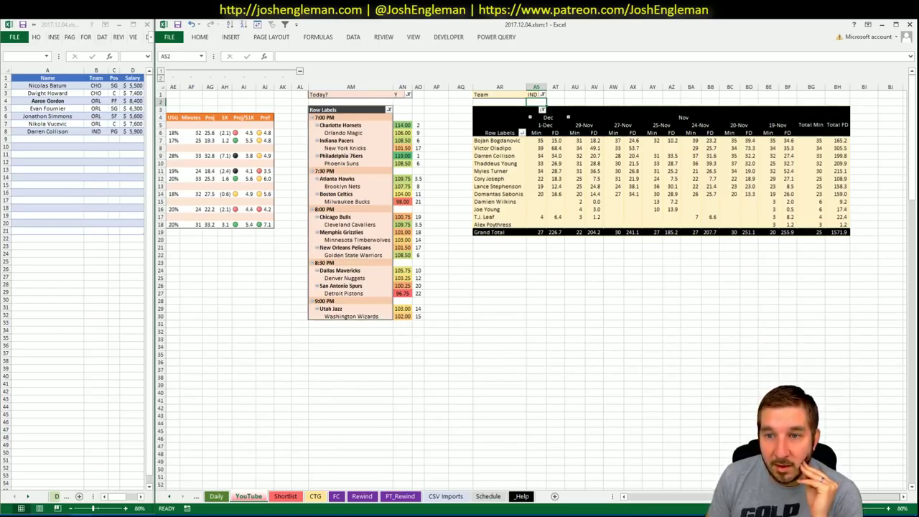
scroll(531, 287, "left", 1)
scroll(681, 482, "left", 3)
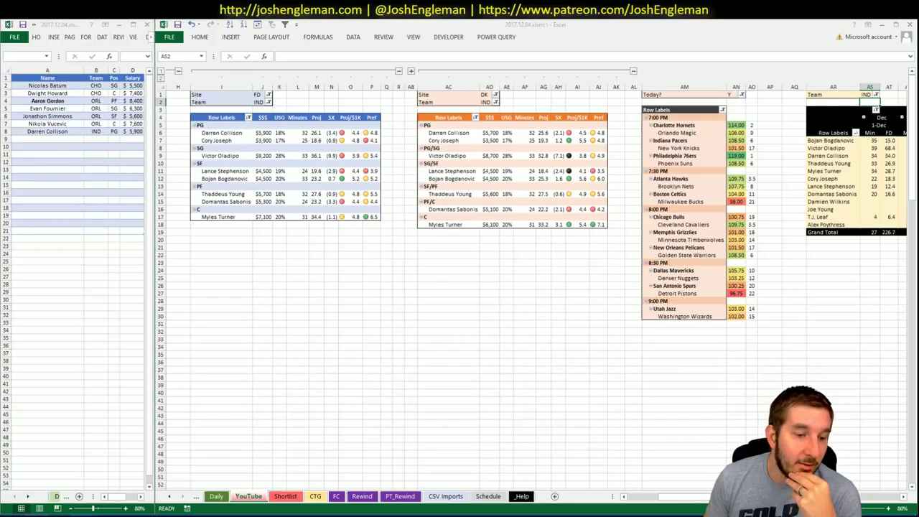
key("alt+Tab")
left_click(326, 37)
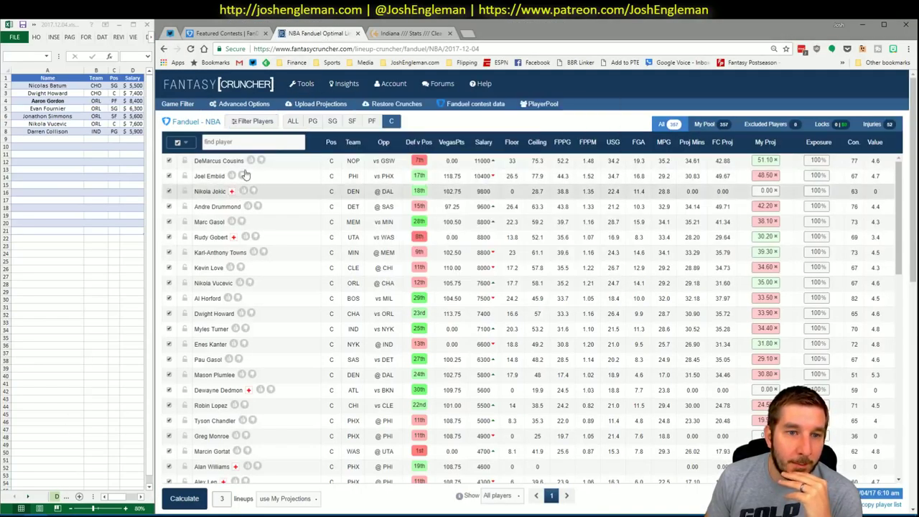
Step: Filter FantasyCruncher to shooting guards and review Victor Oladipo's game log and news
left_click(333, 121)
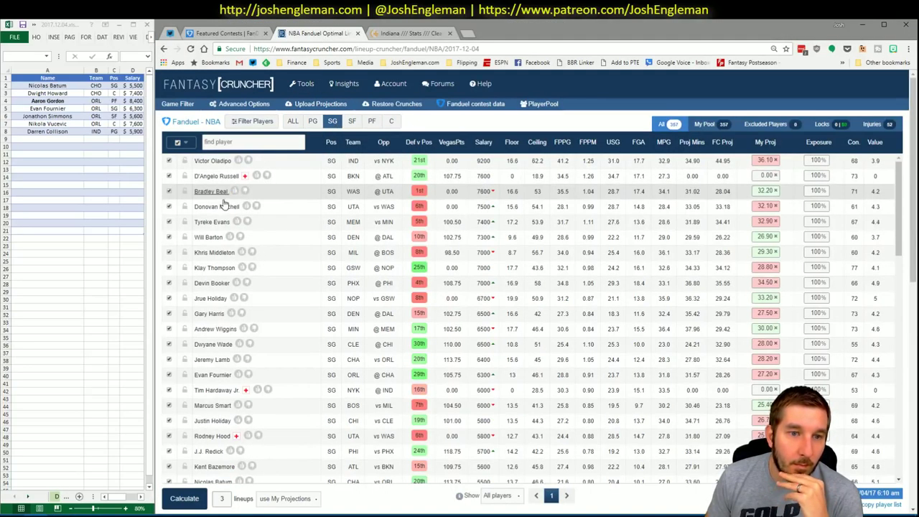
left_click(212, 160)
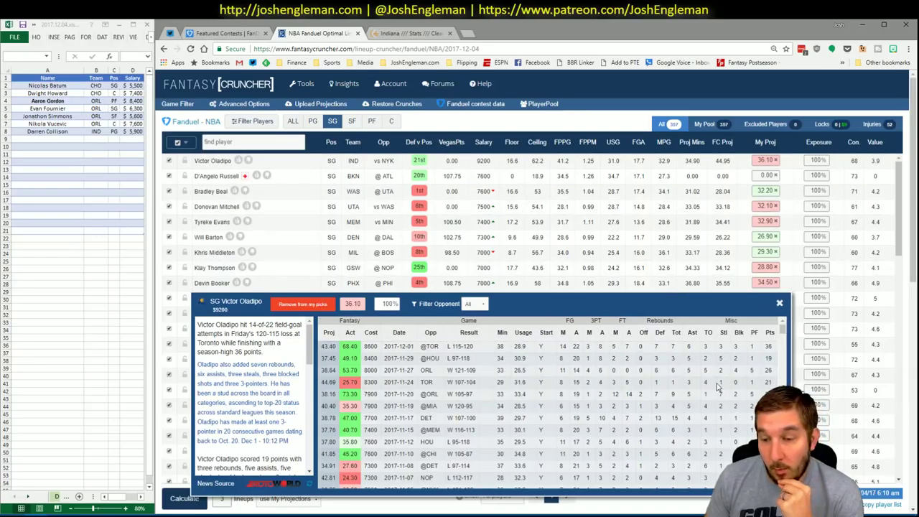
scroll(728, 396, "down", 3)
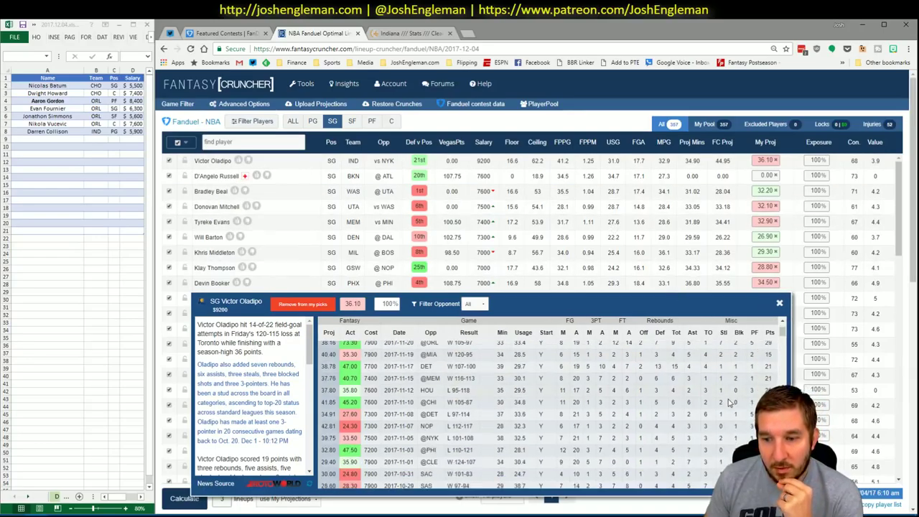
scroll(551, 399, "up", 1)
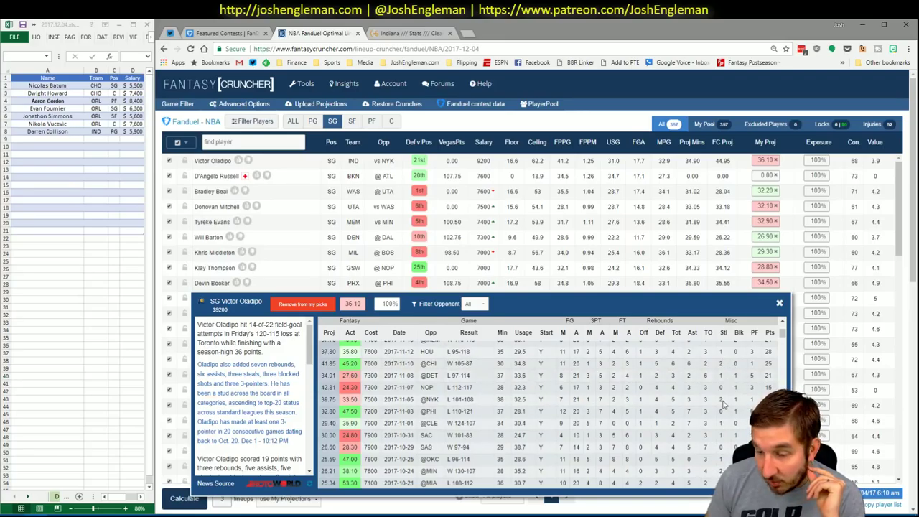
scroll(723, 429, "up", 3)
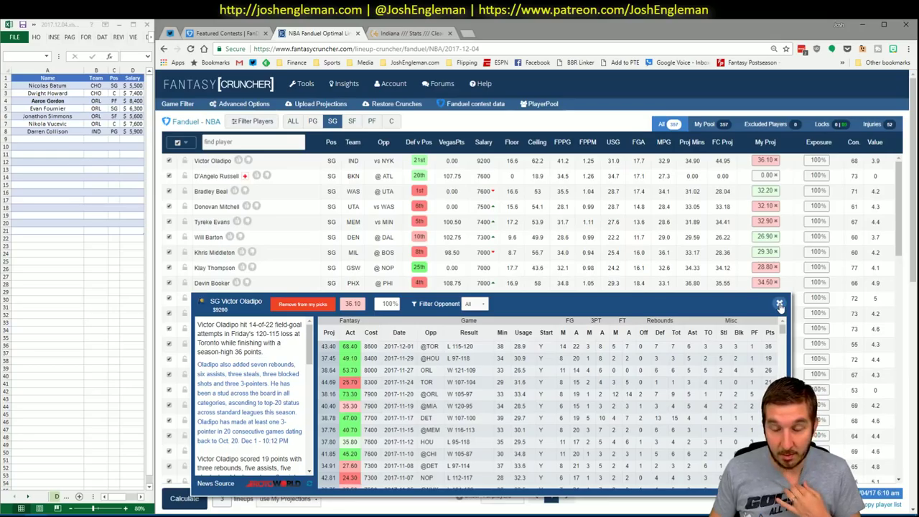
left_click(779, 305)
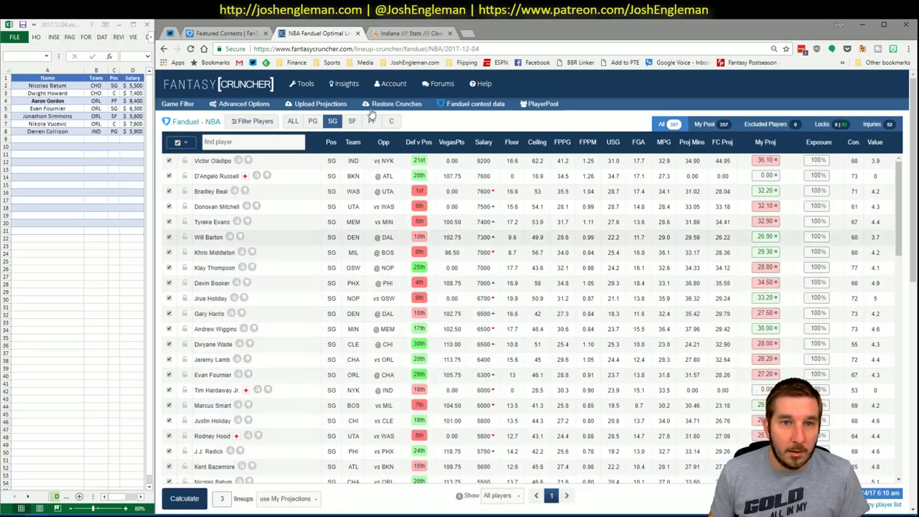
Step: Return to the Indiana stats page, then bring the Excel workbook to the front
left_click(395, 32)
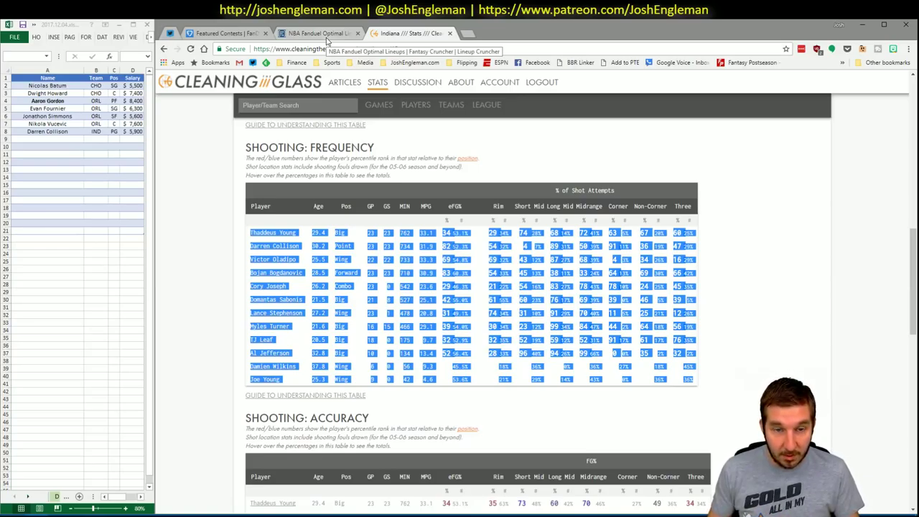
left_click(82, 514)
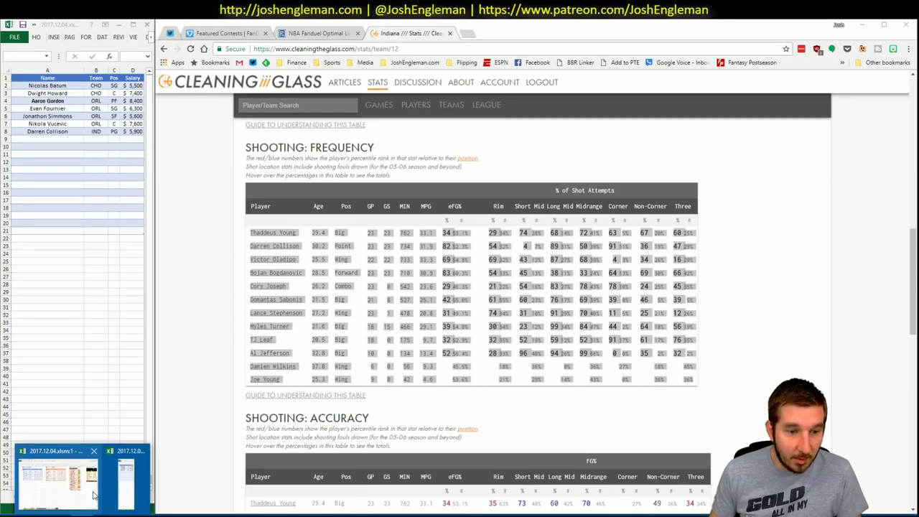
left_click(96, 496)
left_click(317, 331)
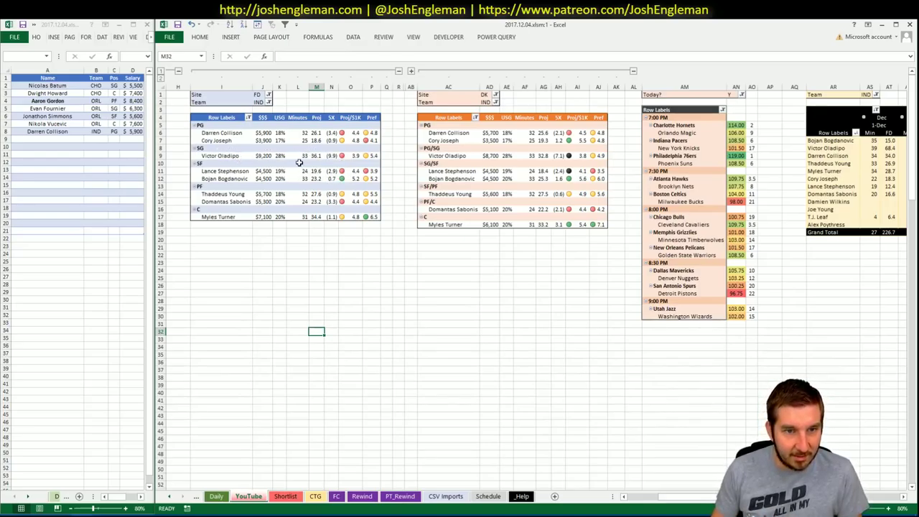
Step: Scroll right to Indiana's per-date minutes and FD pivot, showing Total Min and Total FD
left_click(319, 269)
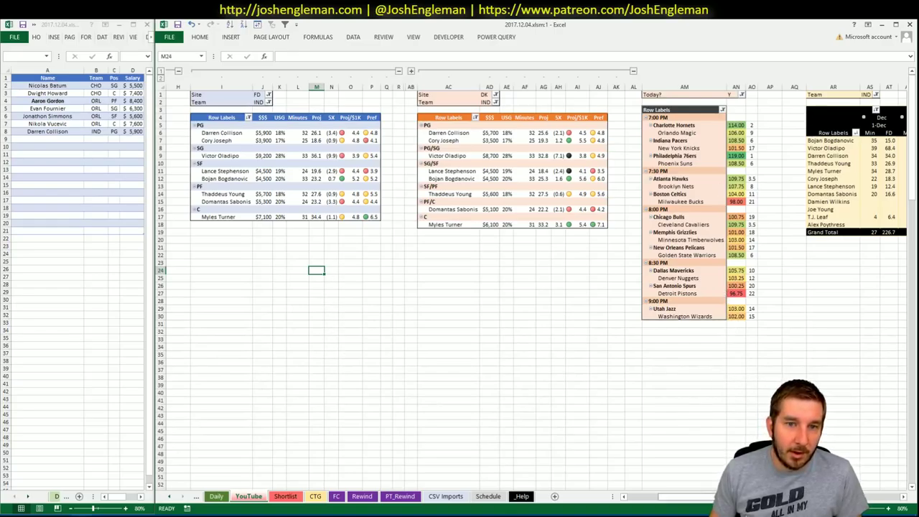
scroll(536, 283, "right", 1)
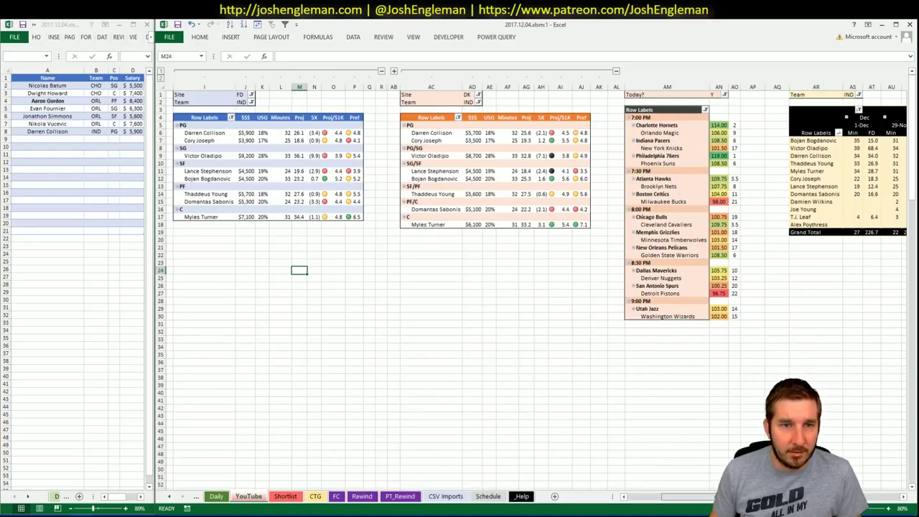
scroll(536, 283, "right", 10)
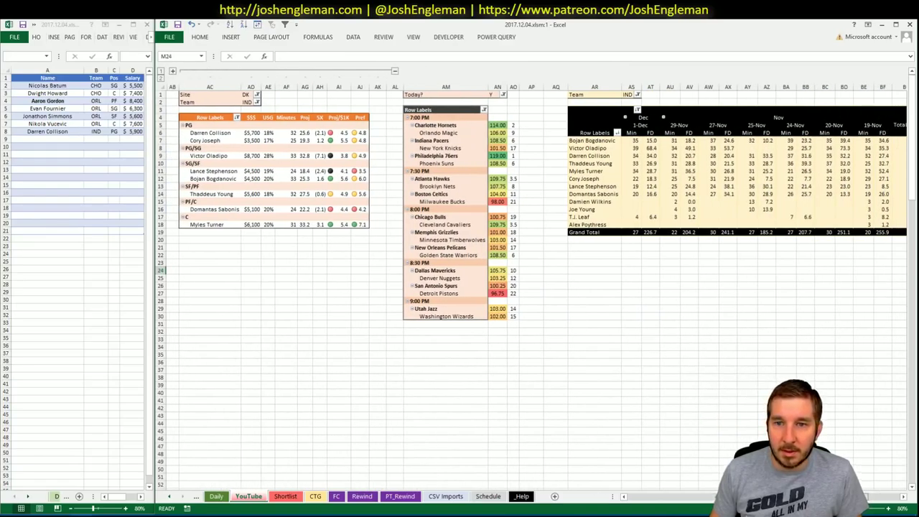
scroll(536, 284, "left", 15)
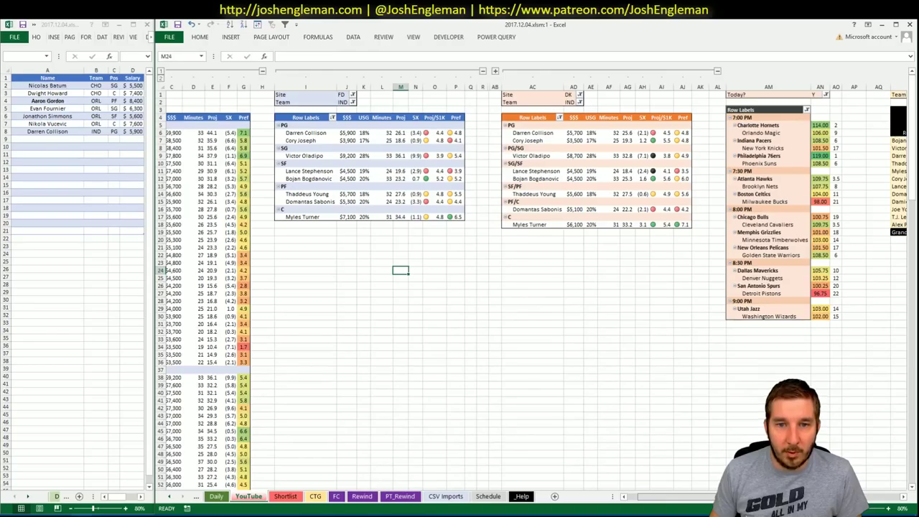
scroll(536, 284, "right", 17)
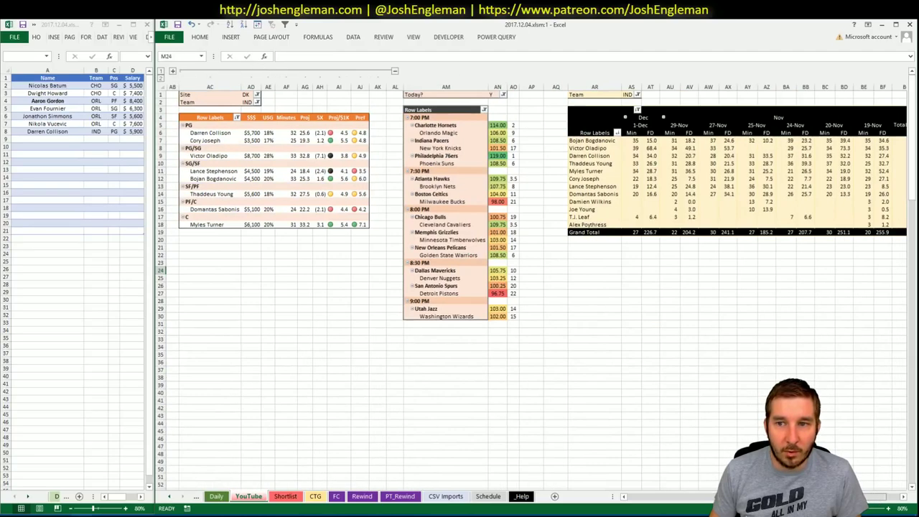
scroll(536, 284, "left", 12)
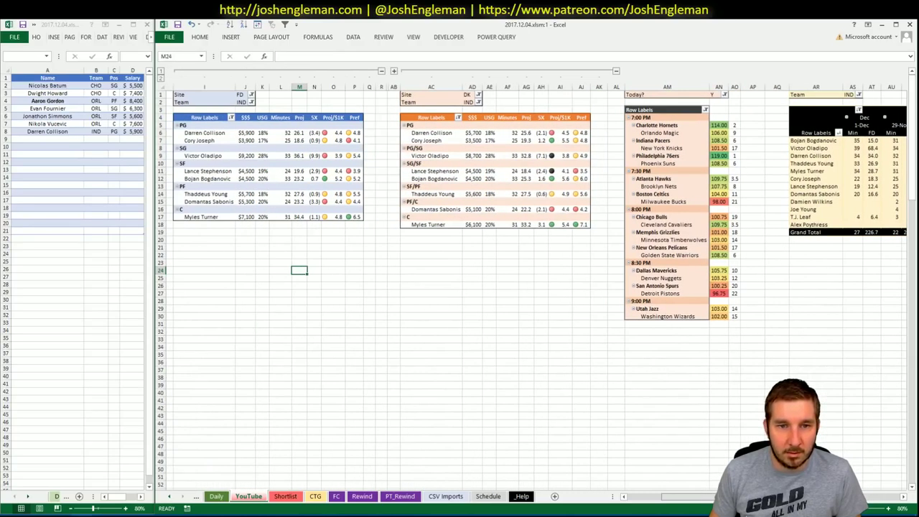
scroll(536, 284, "right", 15)
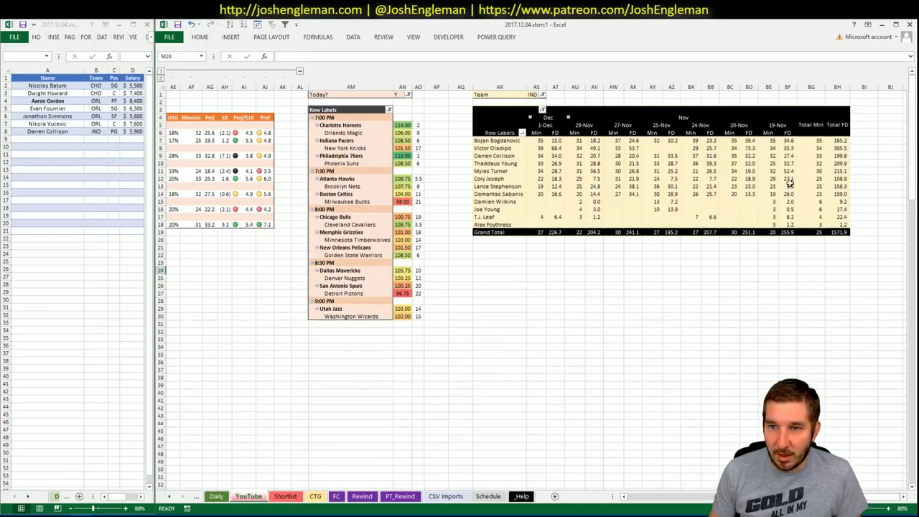
Step: Enter Bojan Bogdanovic in shortlist row A9, filling in IND, SF, $4,500
left_click_drag(886, 496, 661, 495)
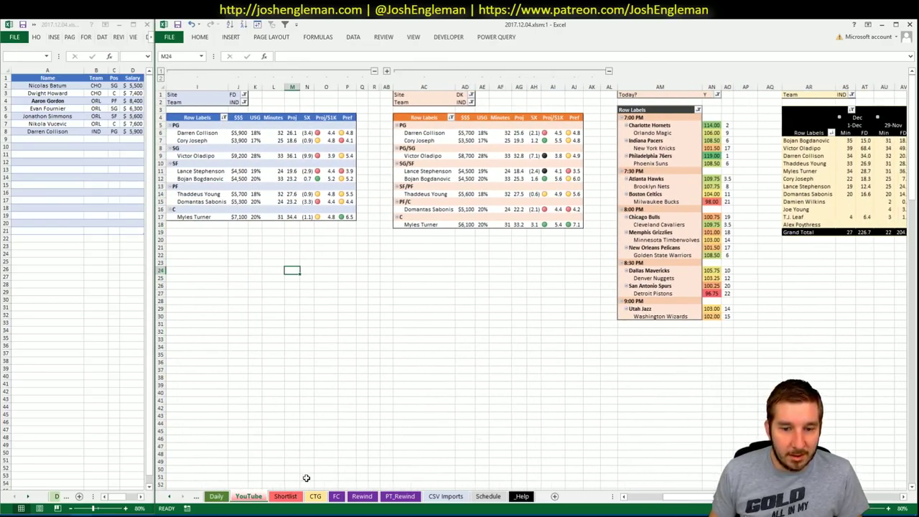
left_click(60, 153)
left_click(47, 140)
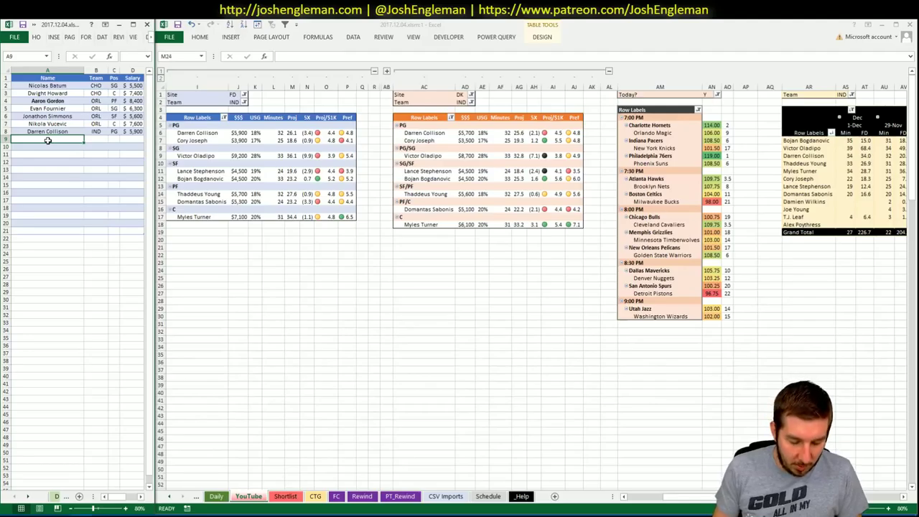
type("Bojan Bog")
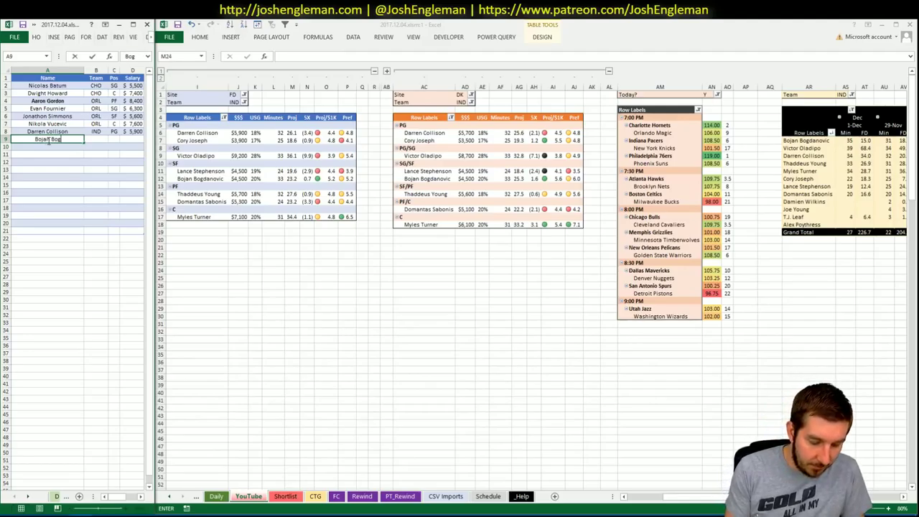
type("danovic")
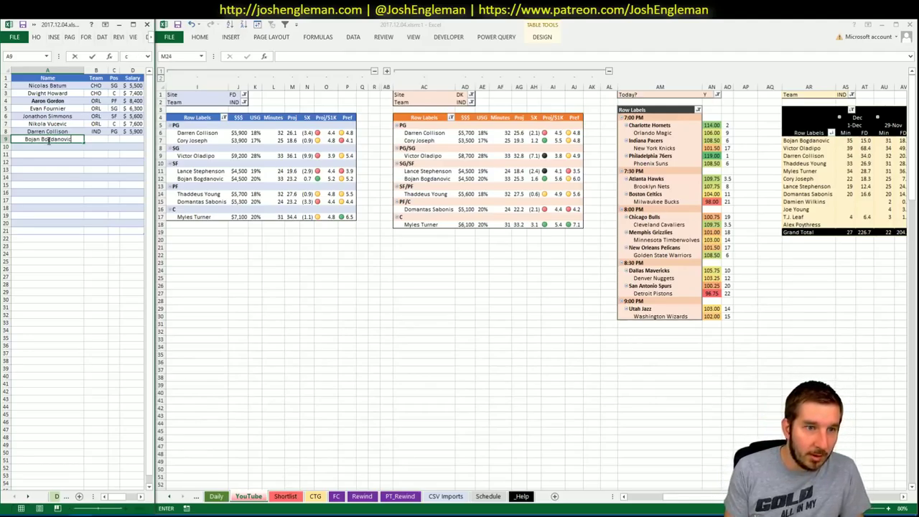
key("Return")
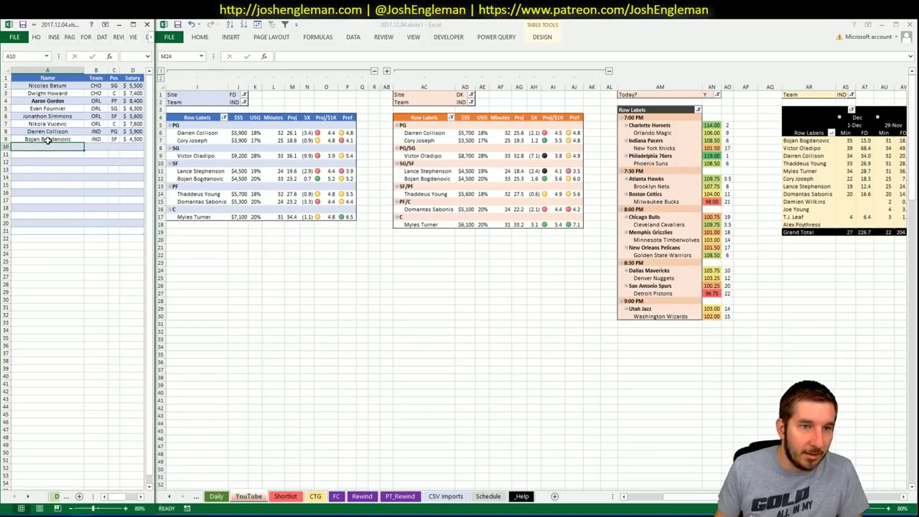
left_click(339, 248)
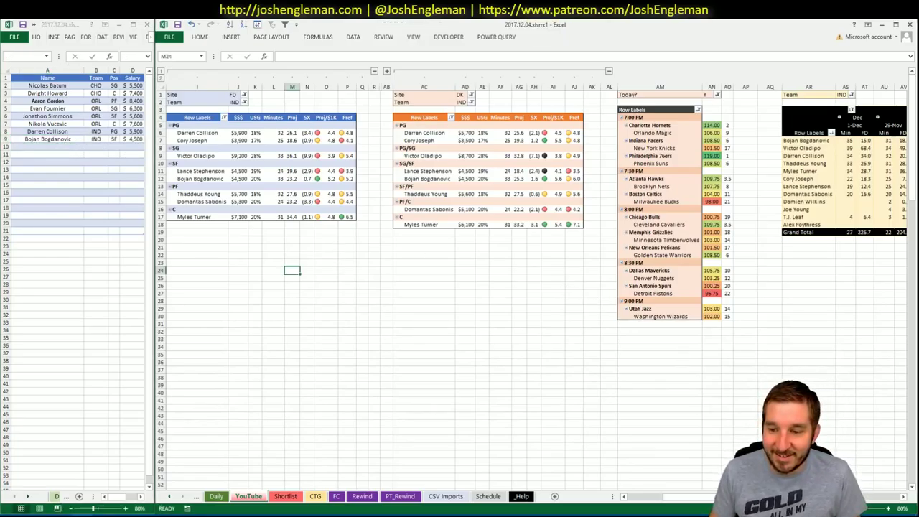
mouse_move(675, 496)
left_mouse_down()
mouse_move(728, 496)
mouse_move(689, 496)
left_mouse_up()
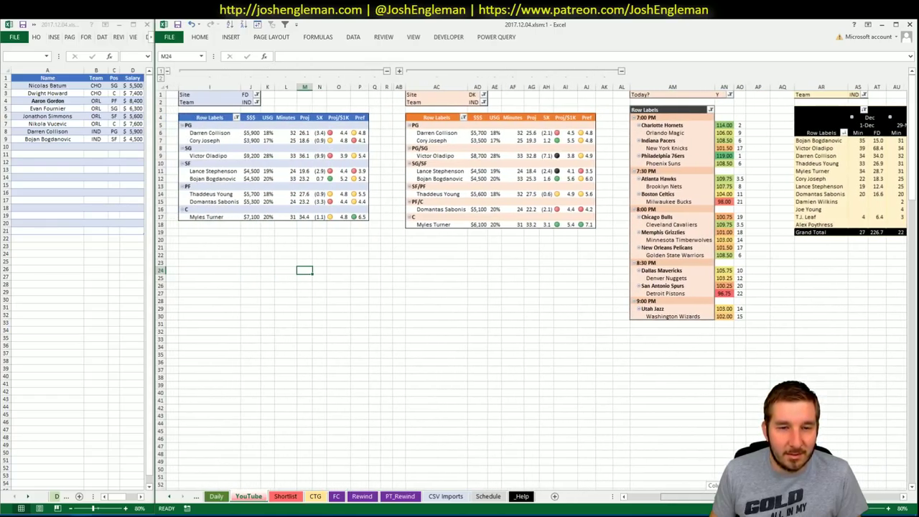
Step: Scroll to columns AC–BF so Indiana's per-date minutes pivot shows beside the DraftKings pivot
left_click_drag(689, 495, 718, 496)
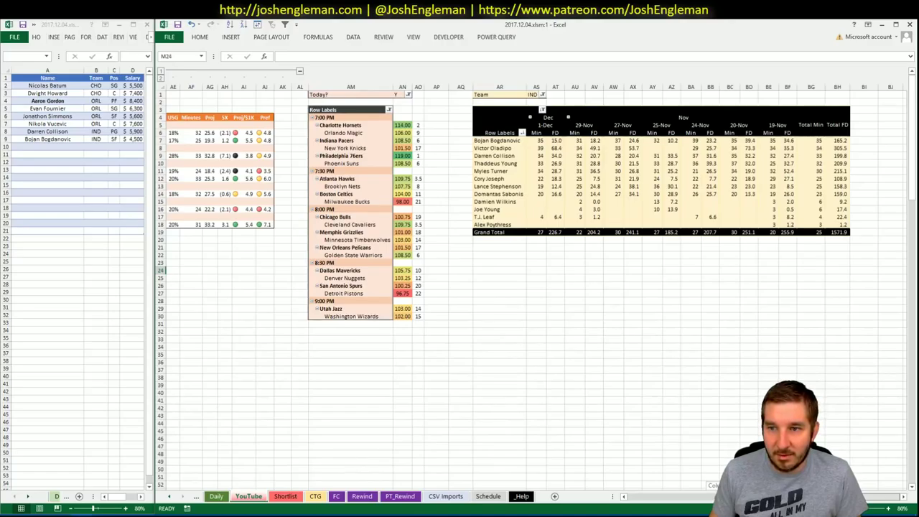
left_click_drag(718, 496, 689, 496)
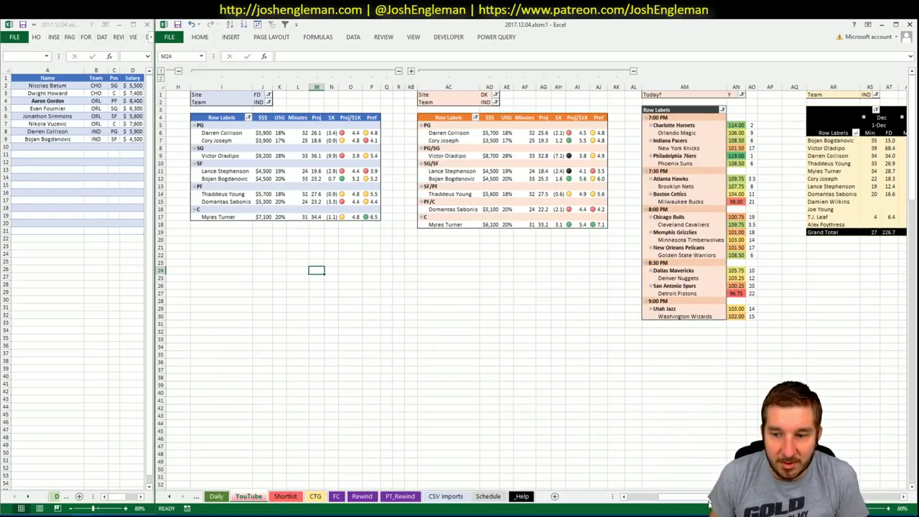
mouse_move(682, 496)
left_mouse_down()
mouse_move(747, 496)
mouse_move(699, 493)
left_mouse_up()
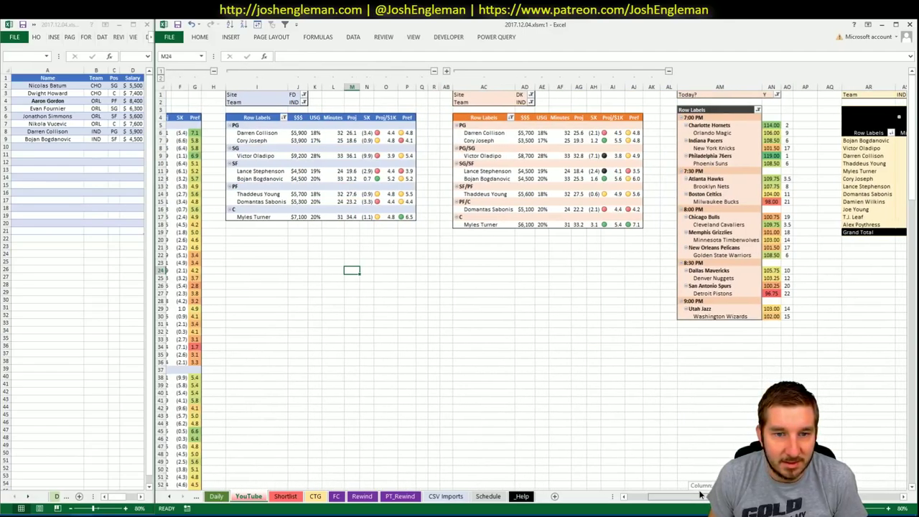
left_click_drag(700, 493, 710, 494)
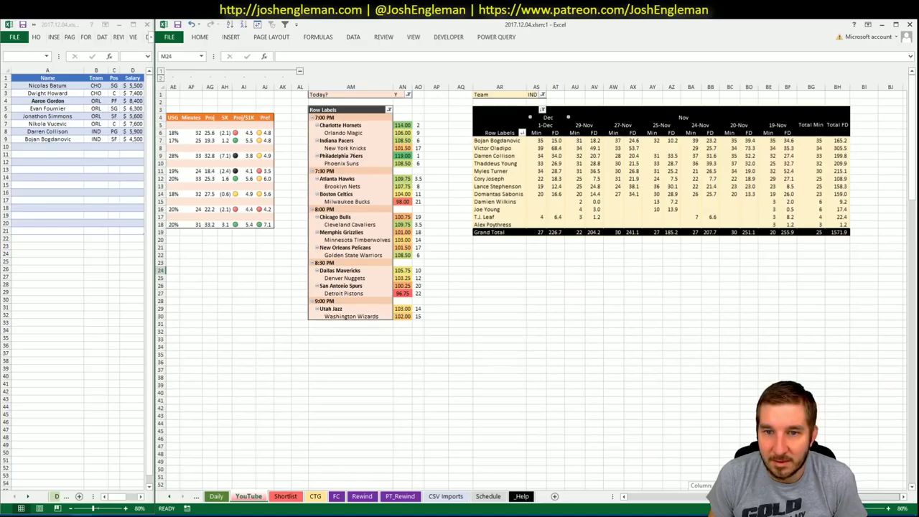
scroll(636, 464, "left", 8)
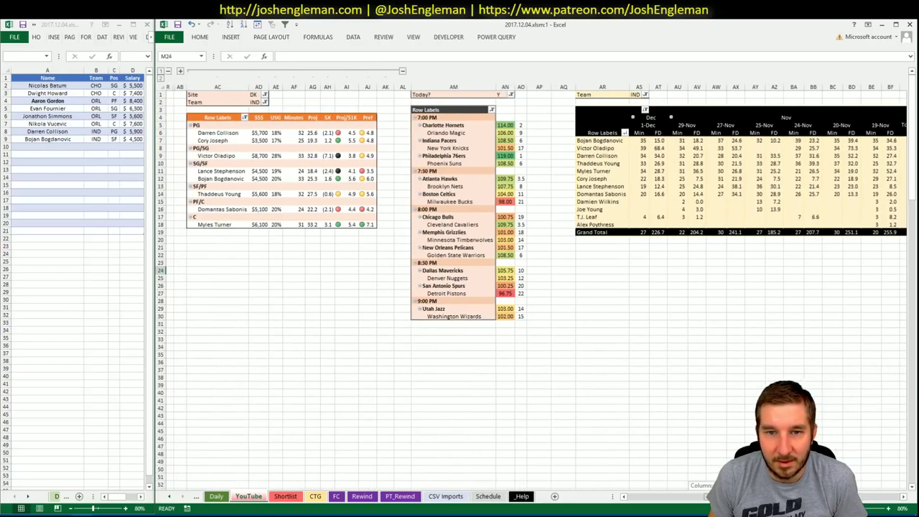
Step: Enter Thaddeus Young in shortlist cell A10, which fills in IND, PF and $5,700
left_click(70, 146)
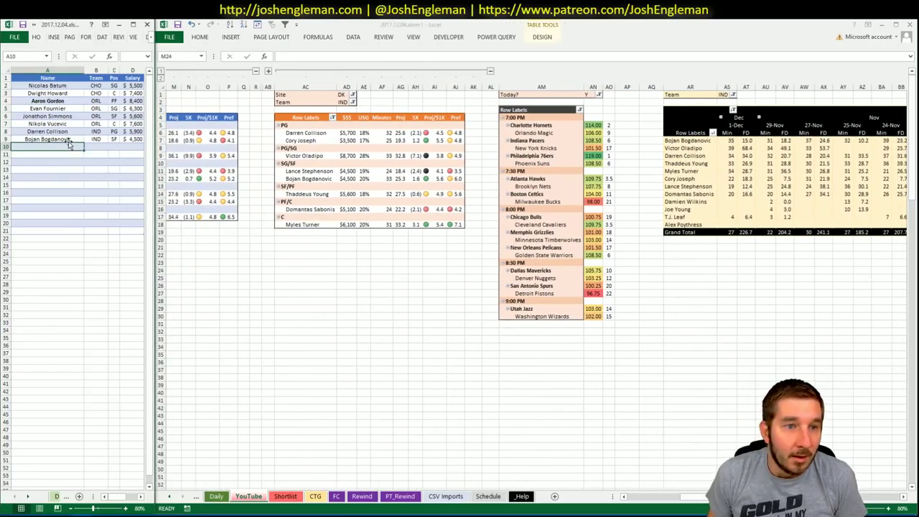
type("Thad")
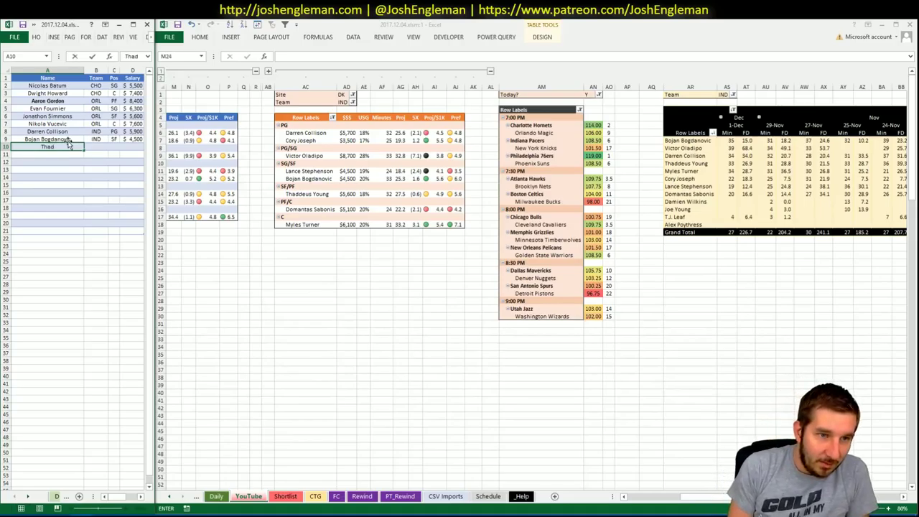
type("deus Y")
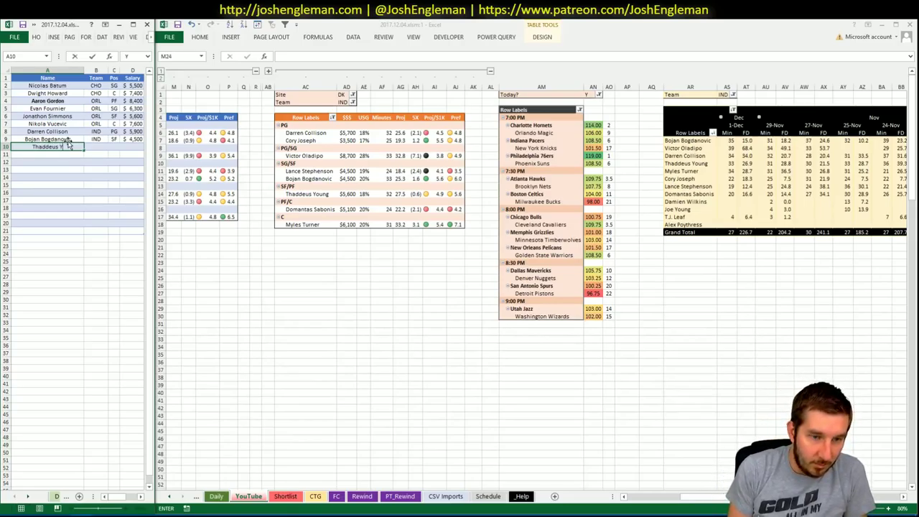
type("oung")
key("Return")
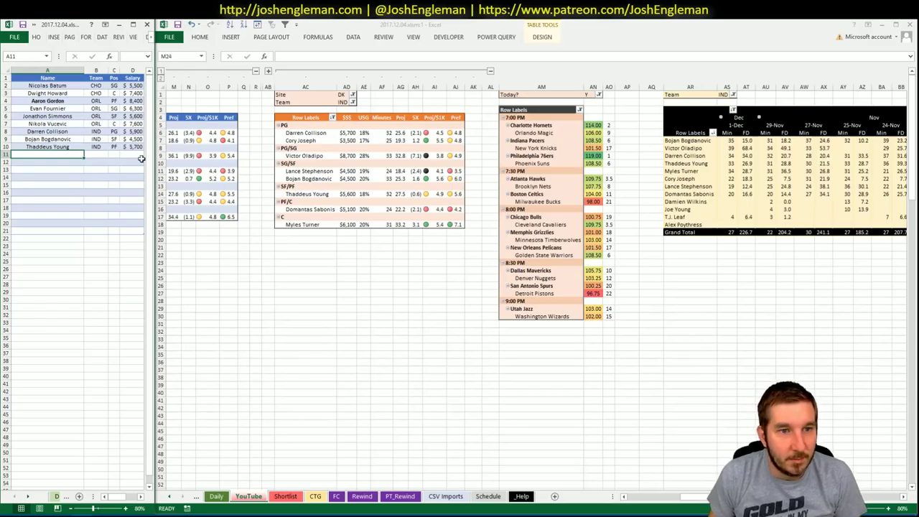
scroll(475, 494, "left", 3)
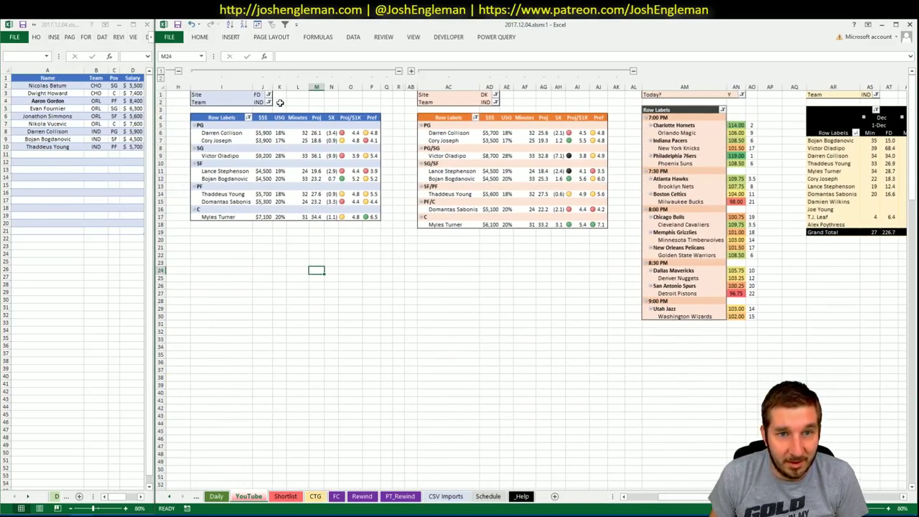
left_click(260, 106)
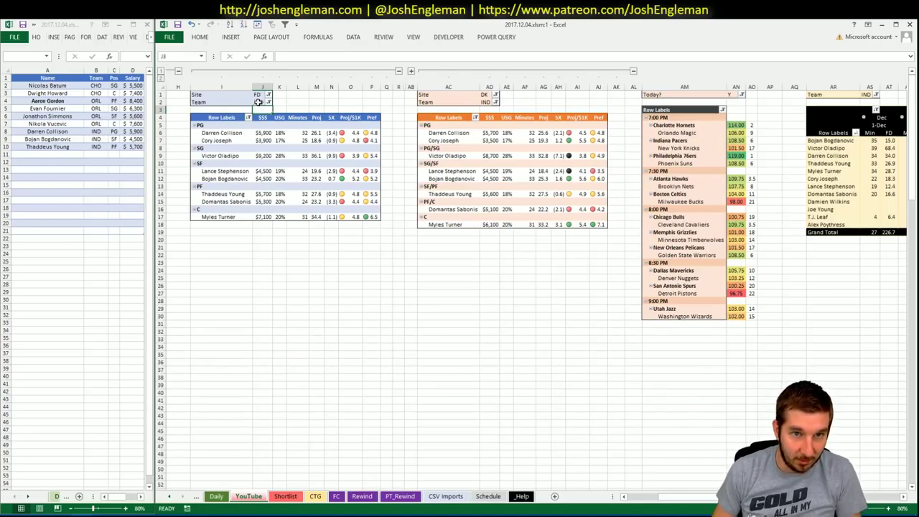
left_click(258, 102)
left_click(258, 102)
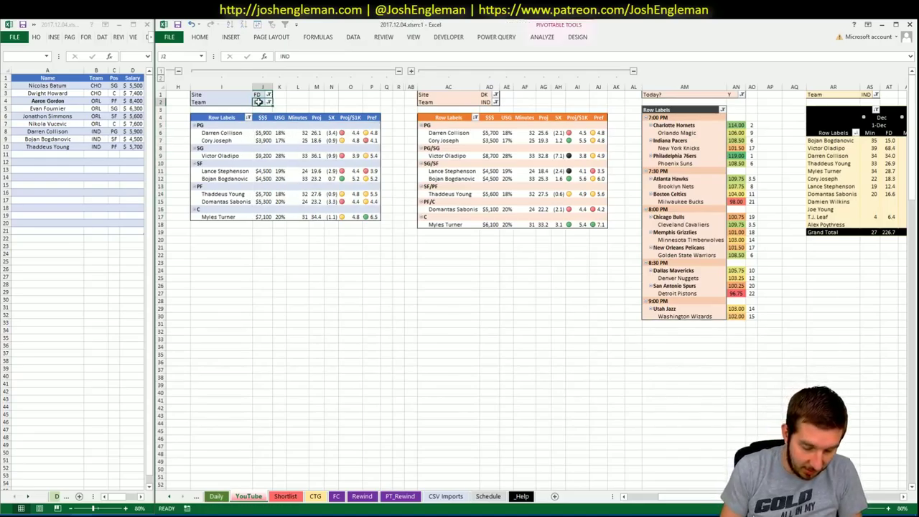
type("NYK")
key("Tab")
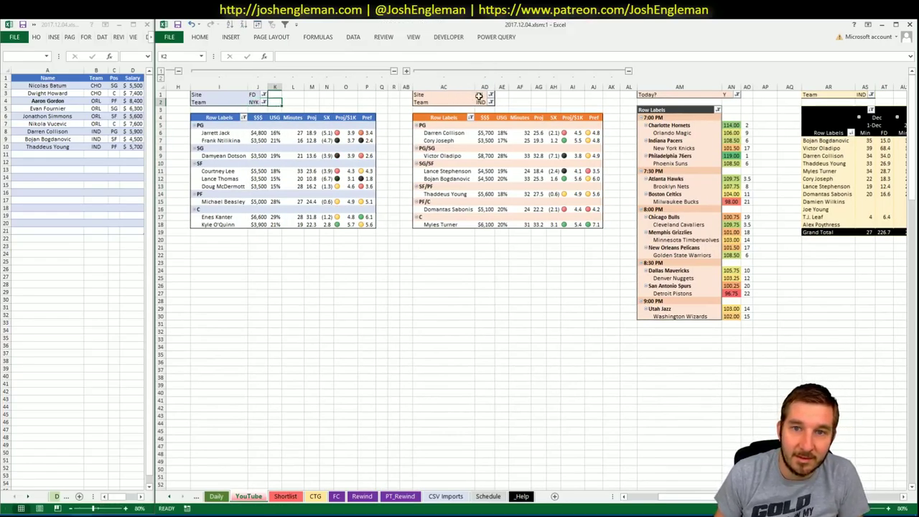
left_click(479, 101)
type("NYK")
key("Return")
left_click(855, 96)
type("NYK")
key("Return")
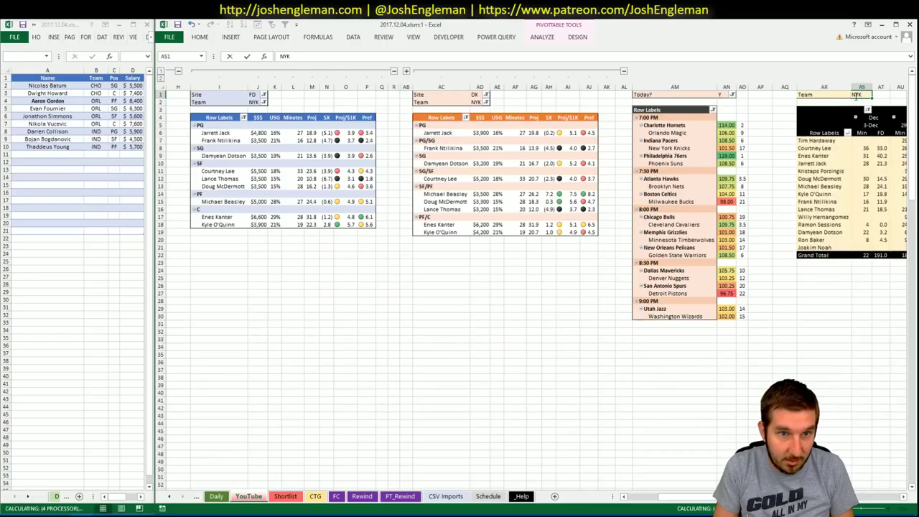
left_click(902, 496)
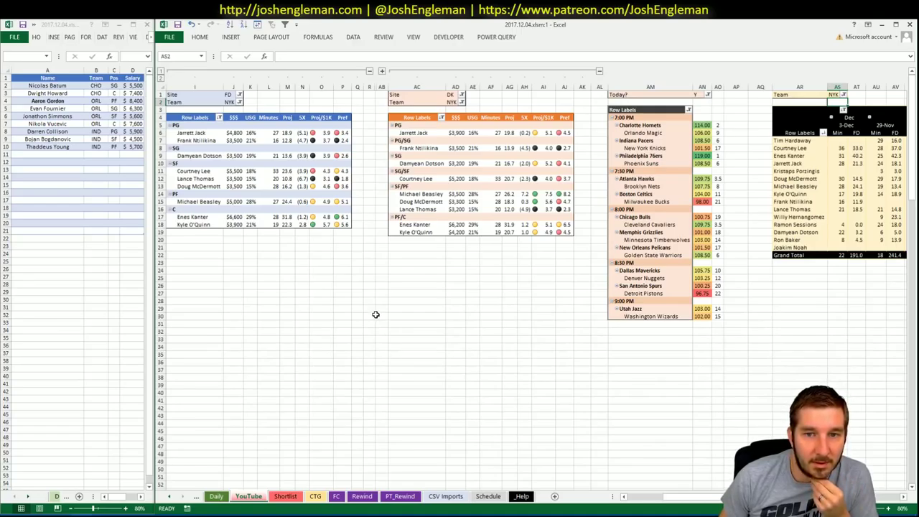
left_click(451, 195)
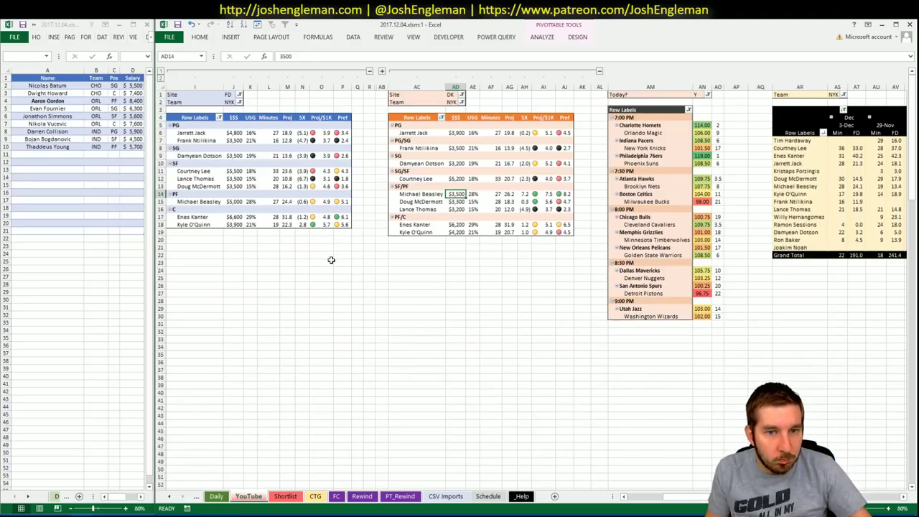
left_click(460, 350)
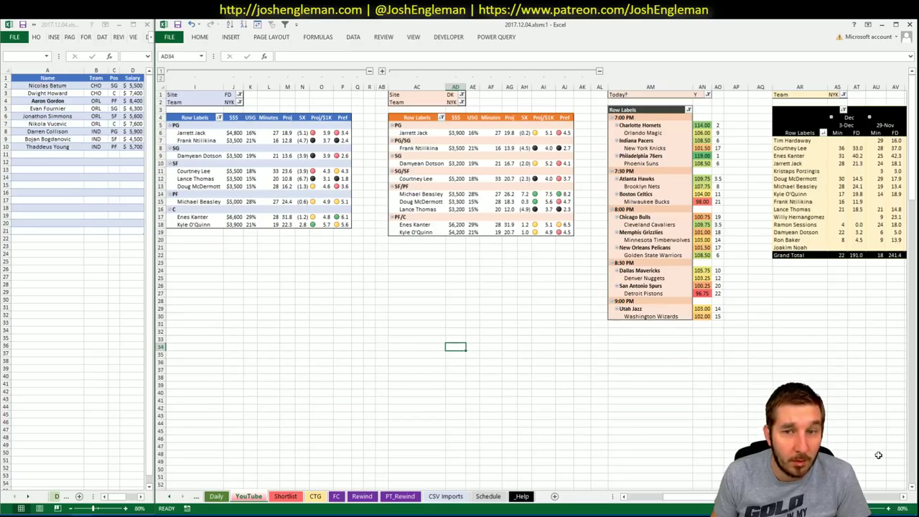
scroll(531, 287, "right", 5)
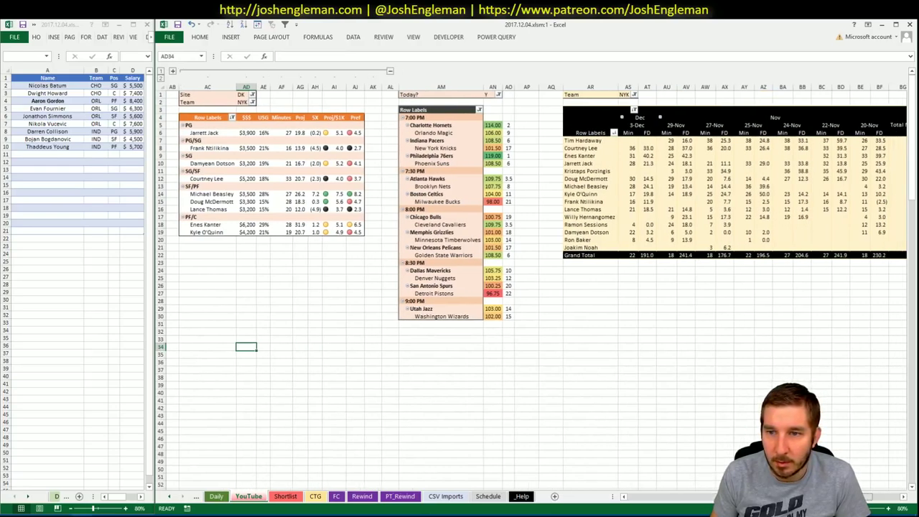
scroll(531, 287, "left", 6)
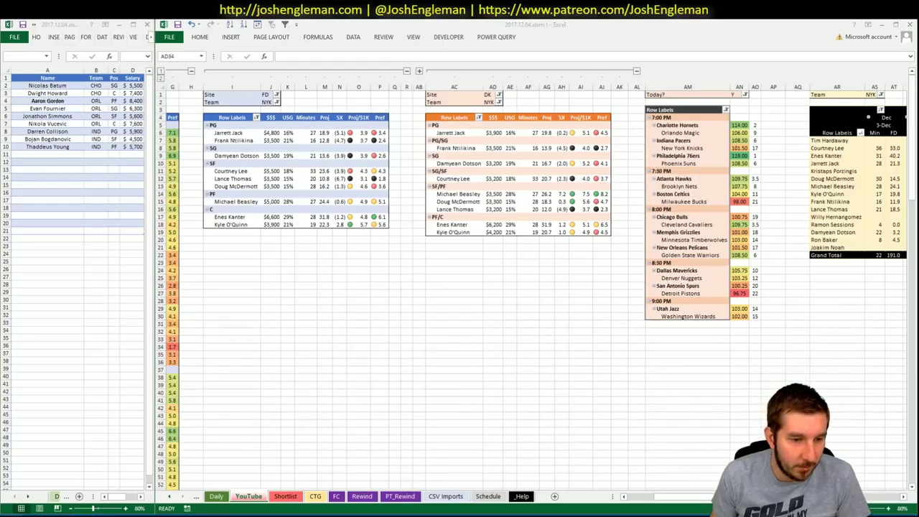
Step: Check Enes Kanter's player details in the FantasyCruncher lineup tab
key("alt+Tab")
key("super")
key("Escape")
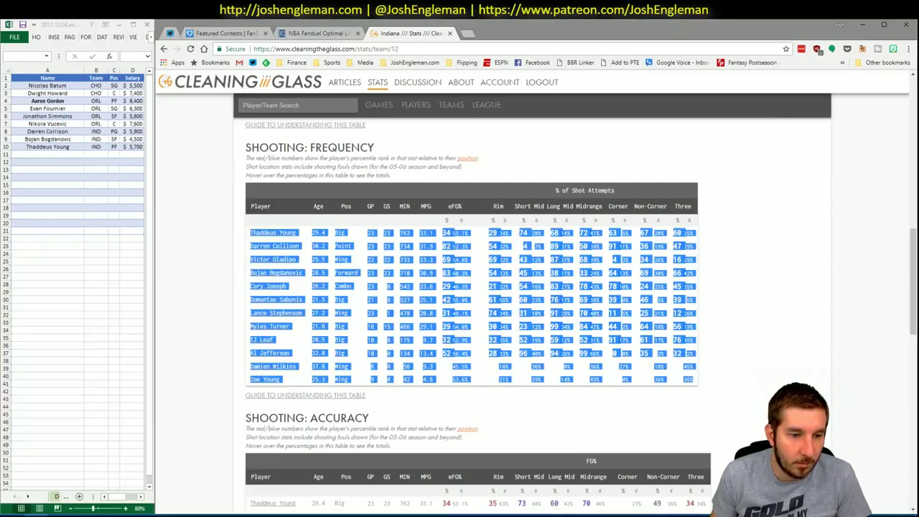
left_click(314, 34)
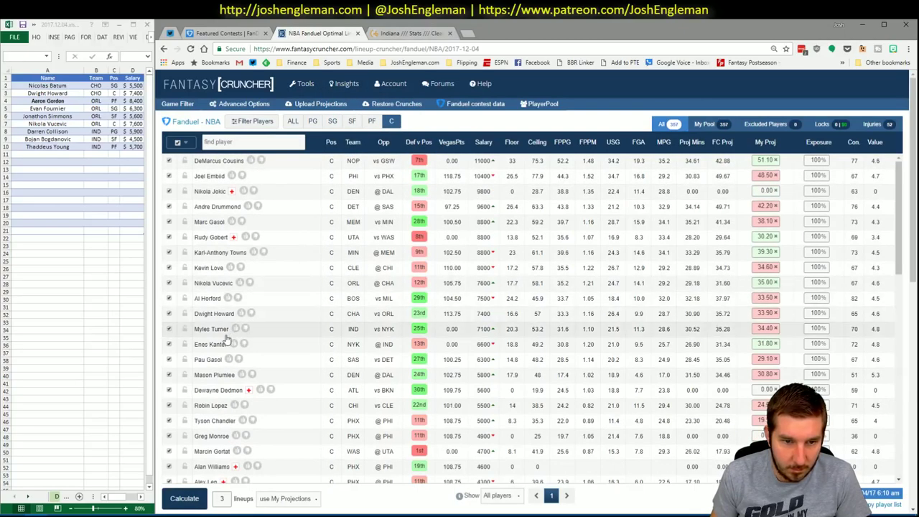
left_click(220, 345)
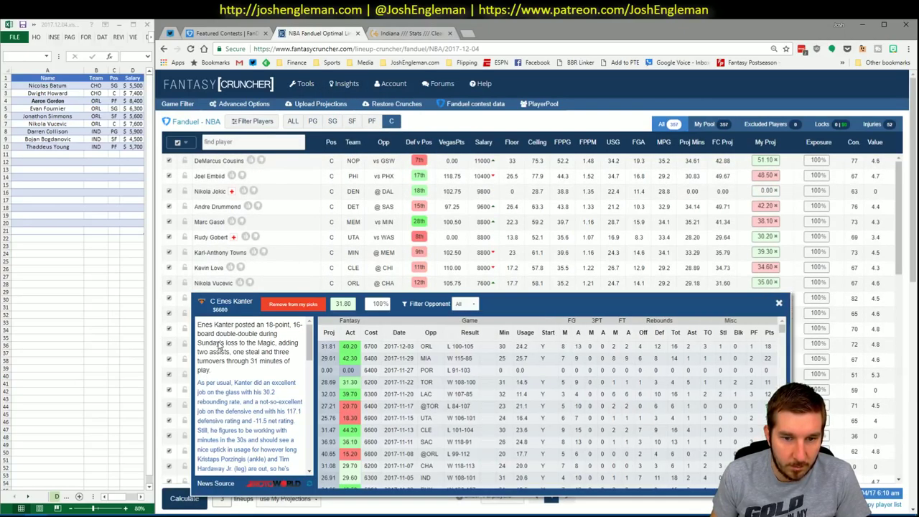
left_click(778, 303)
Step: Search New York Knicks on Cleaning the Glass and copy their Shooting: Frequency table
left_click(409, 33)
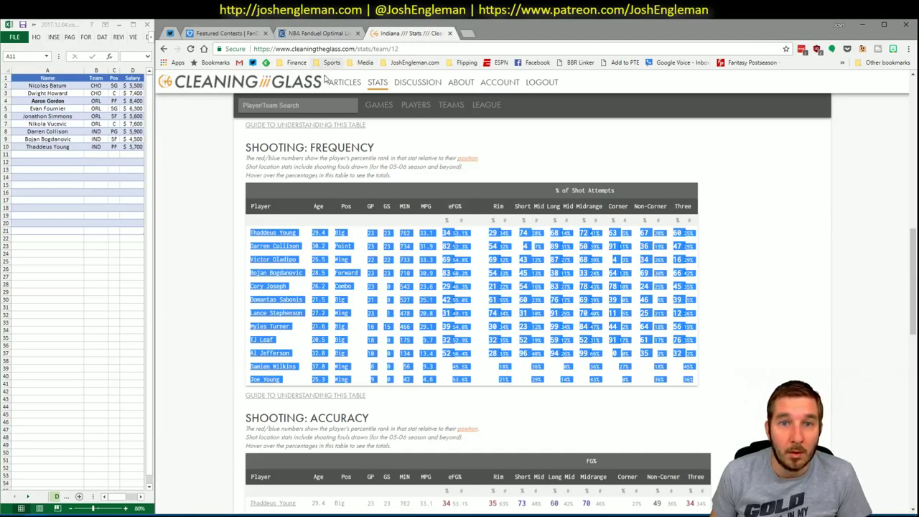
left_click(304, 106)
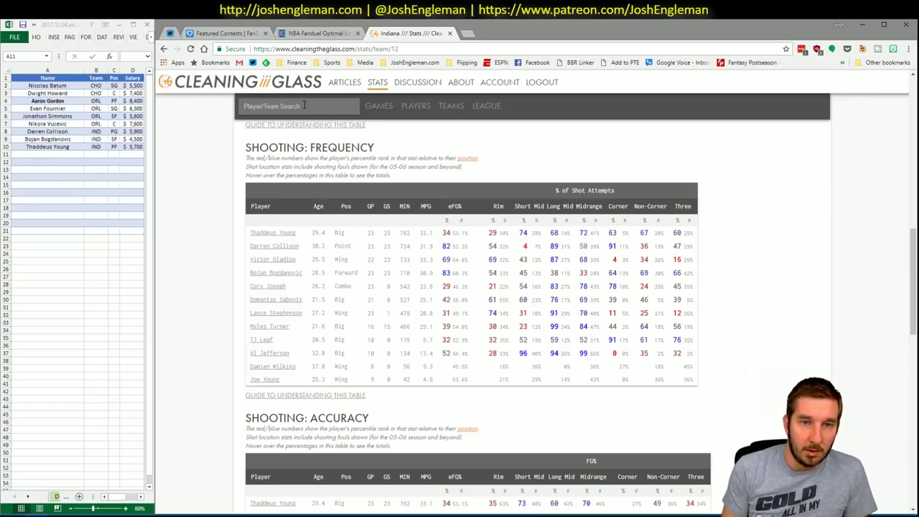
type("New York Knicks")
key("Return")
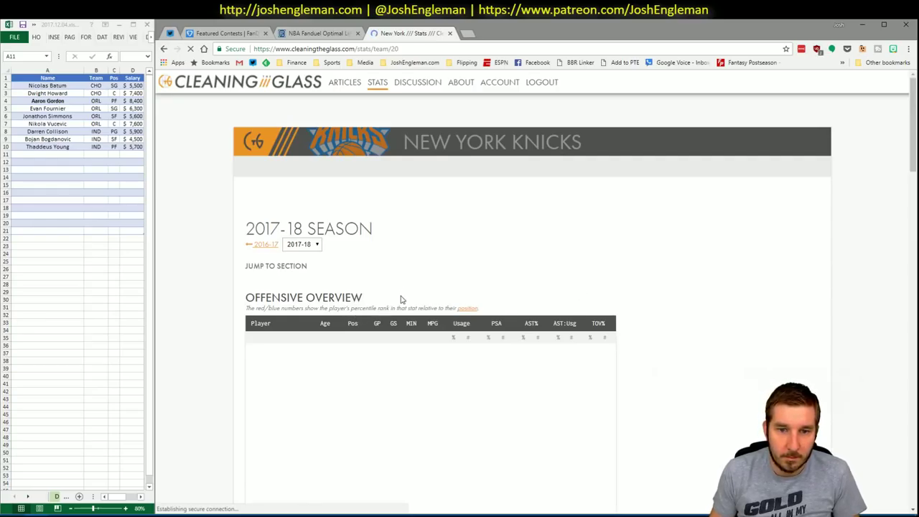
scroll(395, 283, "down", 10)
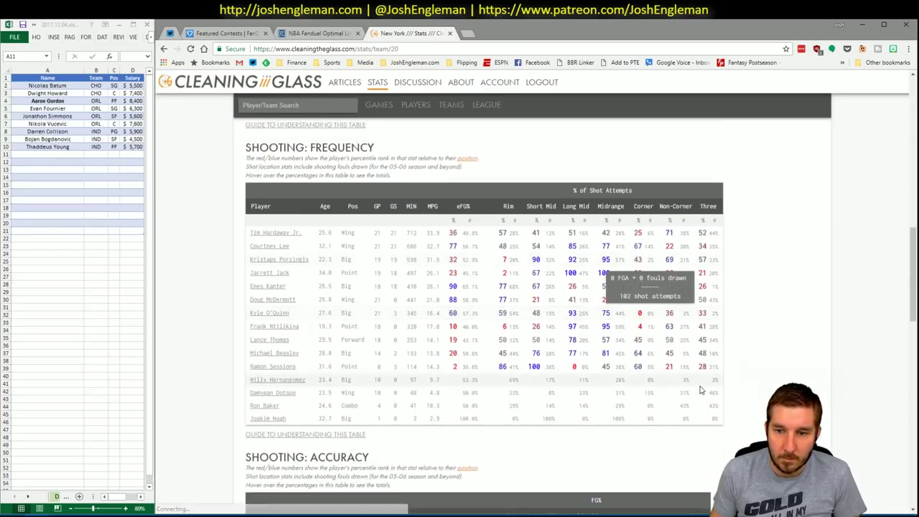
left_click_drag(708, 419, 254, 232)
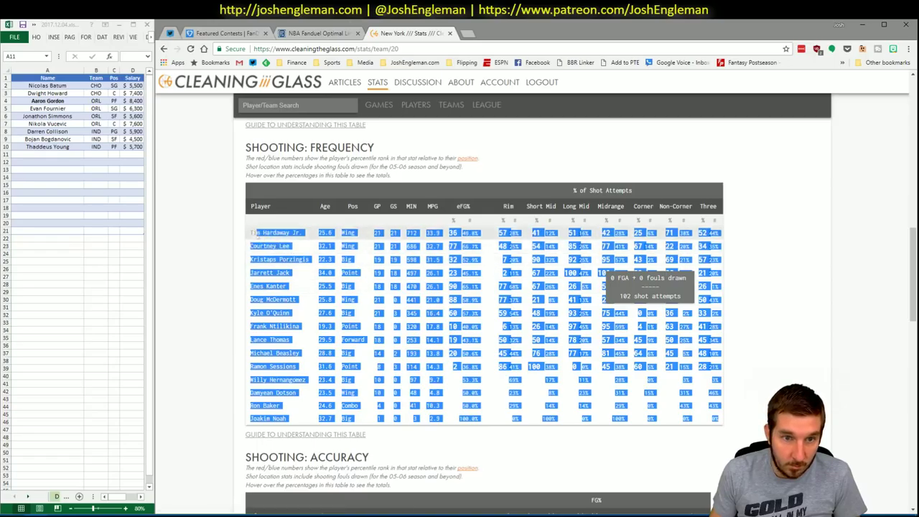
key("alt+Tab")
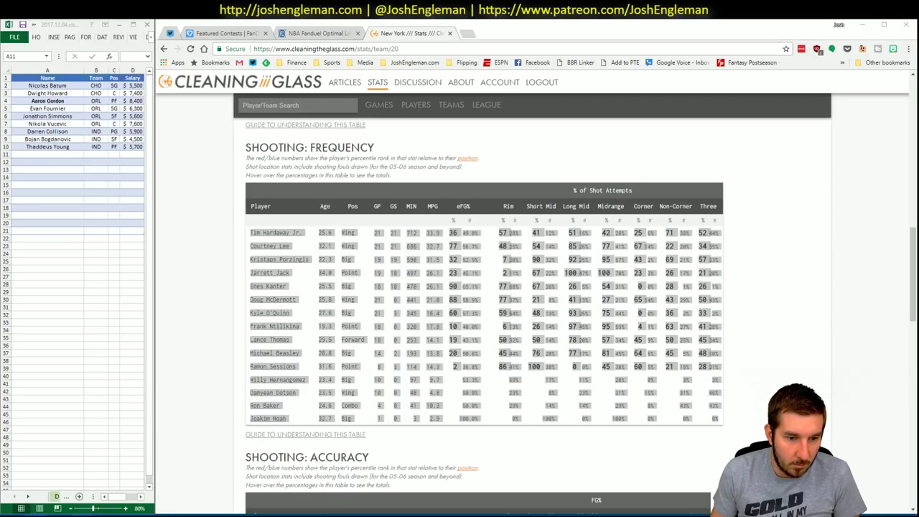
left_click(82, 488)
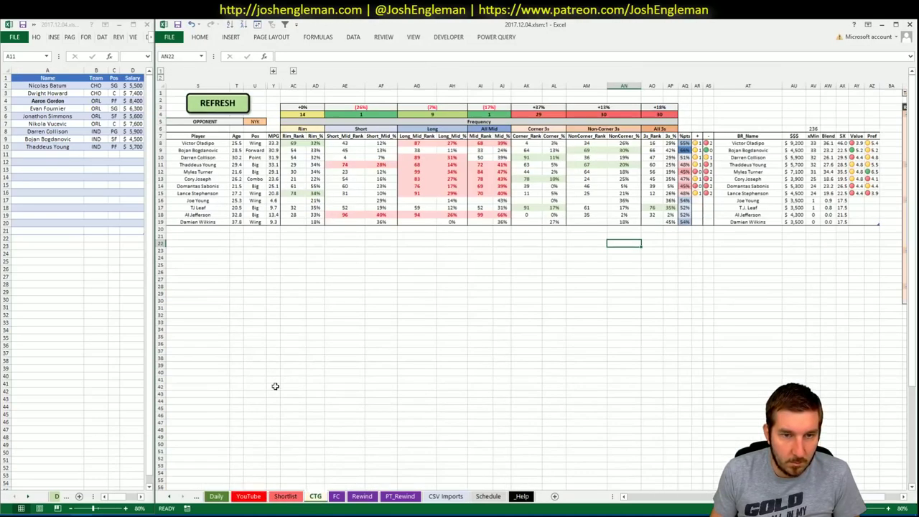
Step: Refresh the CTG sheet with the Knicks data and set the opponent to IND
left_click(223, 102)
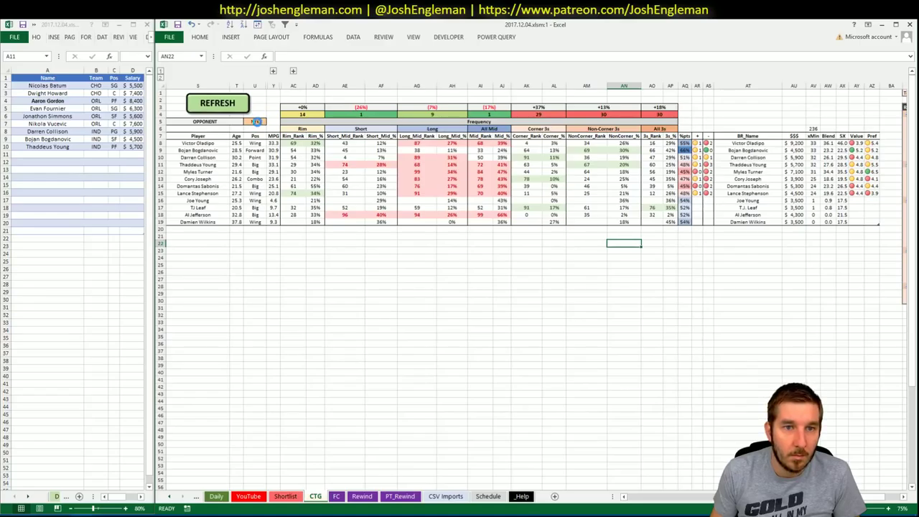
left_click(256, 121)
type("IND")
key("Return")
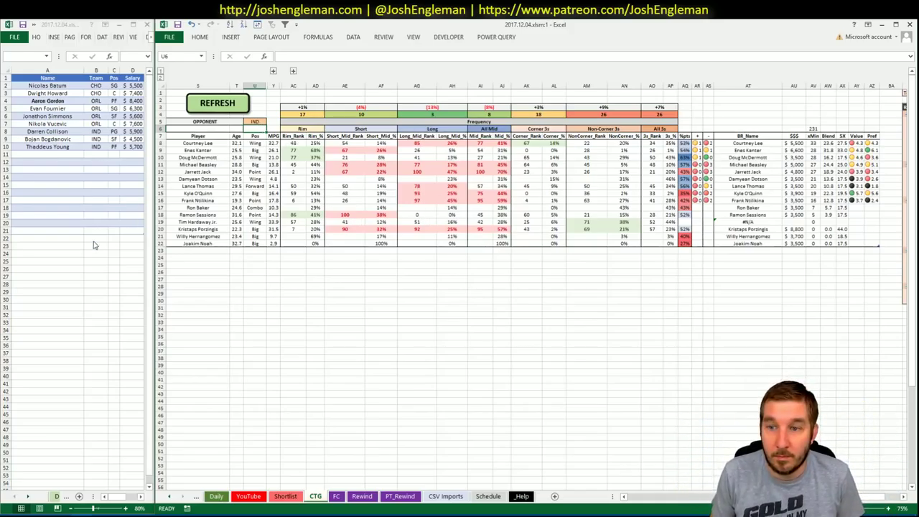
Step: Copy Tim Hardaway Jr.'s name into the _Help sheet's CTG_Name column
left_click(227, 221)
key("ctrl+c")
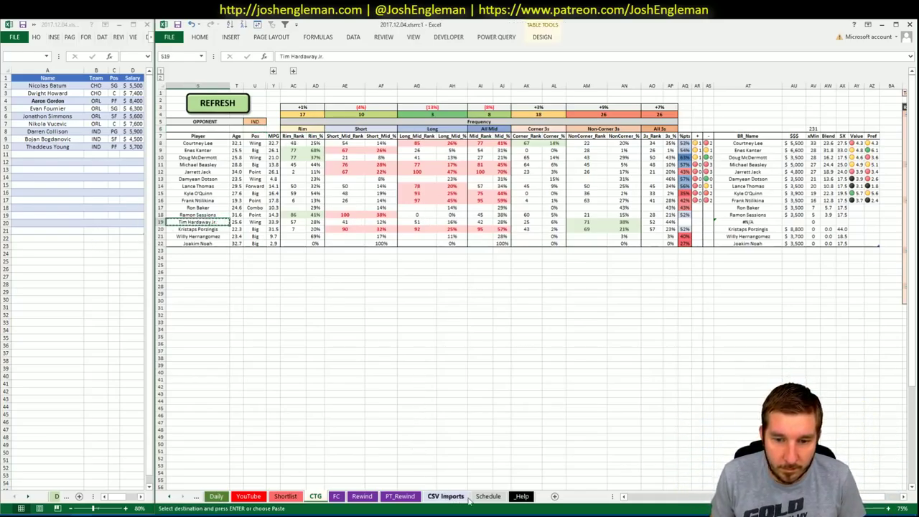
left_click(517, 497)
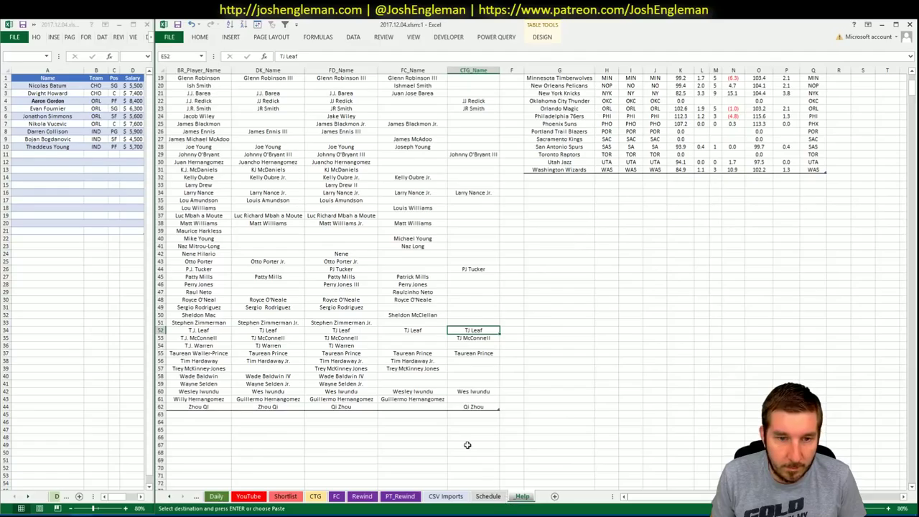
left_click(475, 361)
key("ctrl+v")
left_click(316, 496)
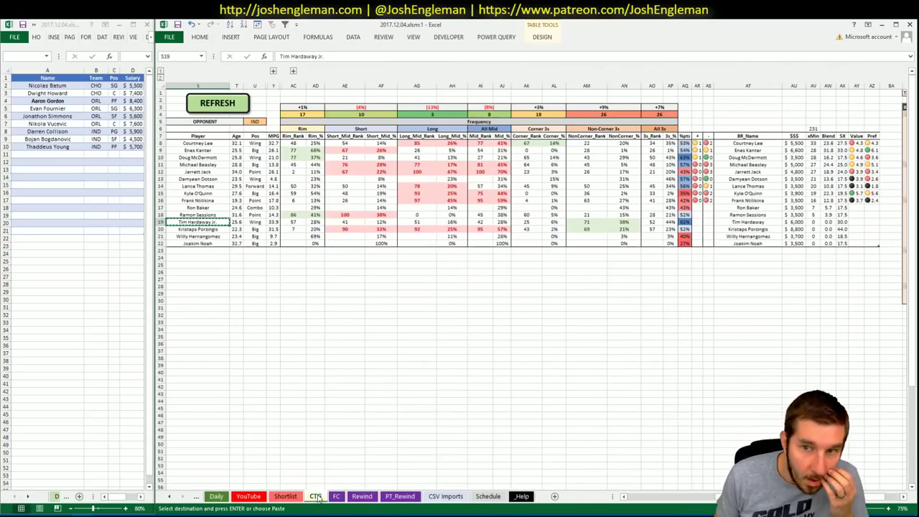
left_click(399, 422)
key("Escape")
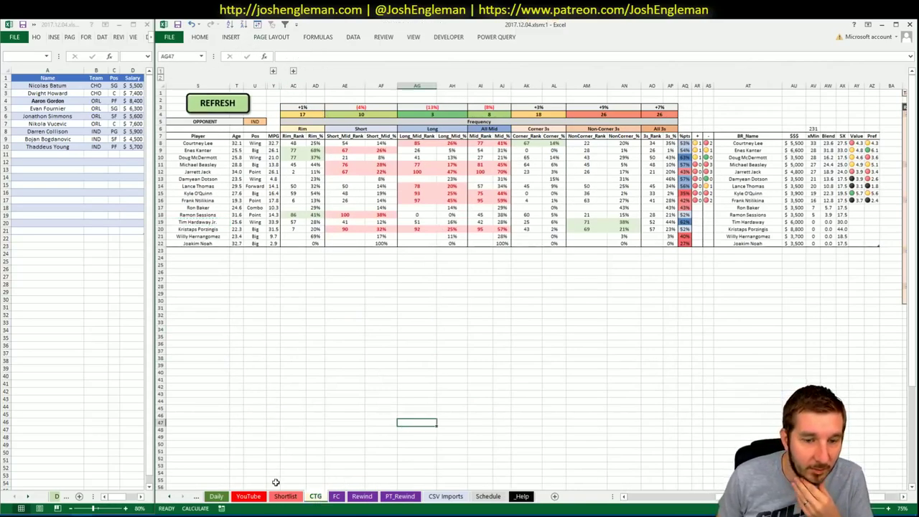
left_click(248, 496)
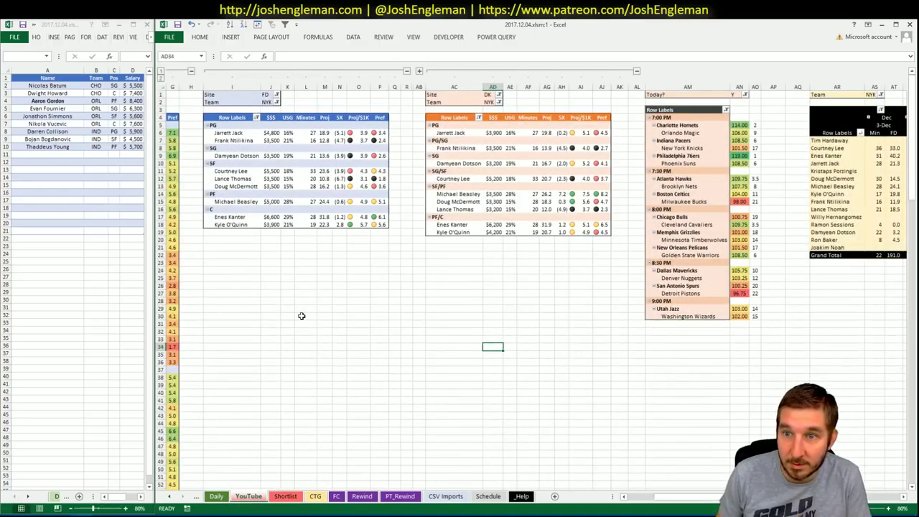
Step: Set the FanDuel and DraftKings pivots' team filters to PHI
left_click(269, 102)
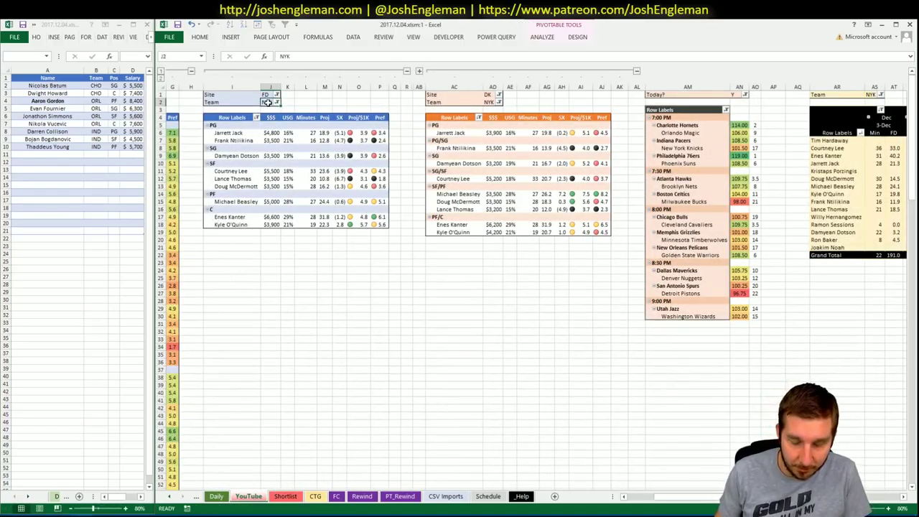
type("PHI")
key("Tab")
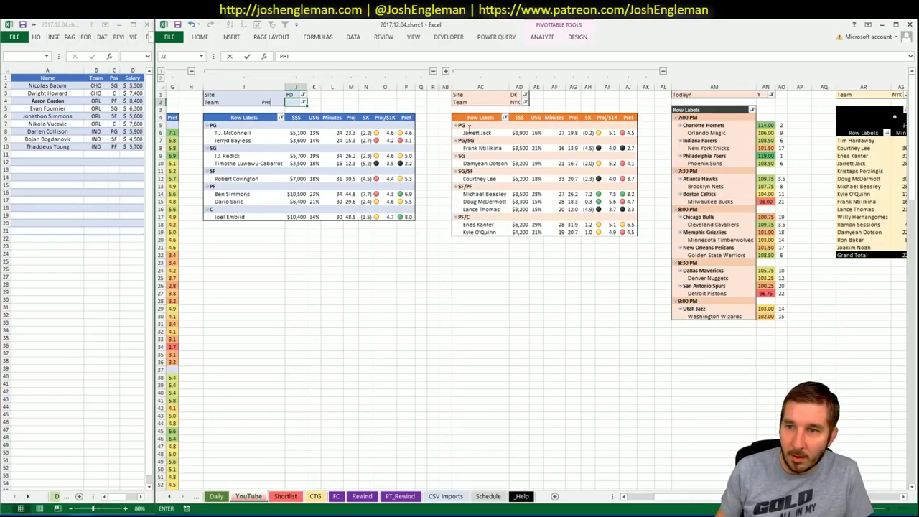
left_click(516, 102)
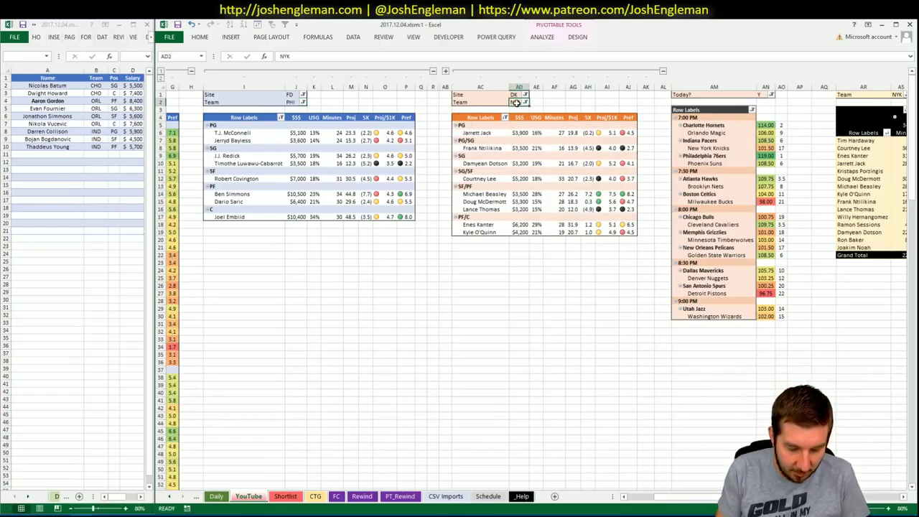
type("PHI")
key("Tab")
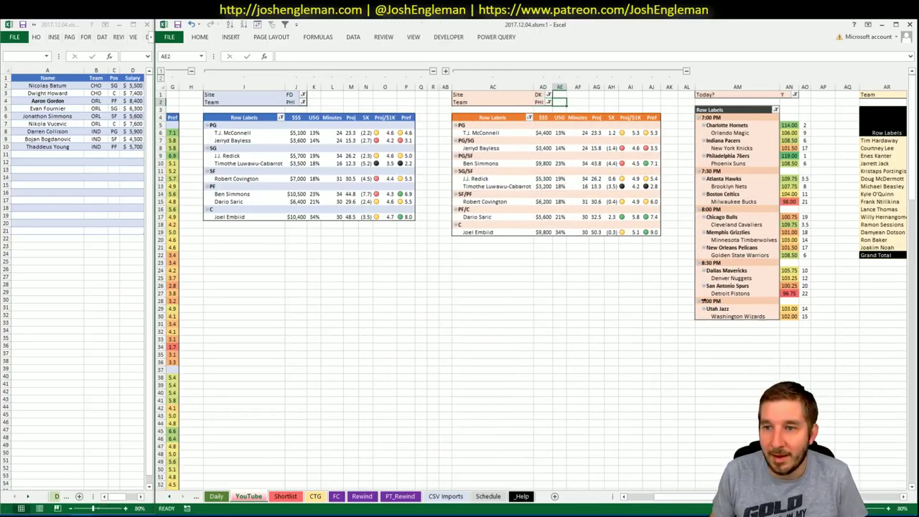
Step: Set the minutes-by-date pivot's team filter to PHI
left_click(520, 262)
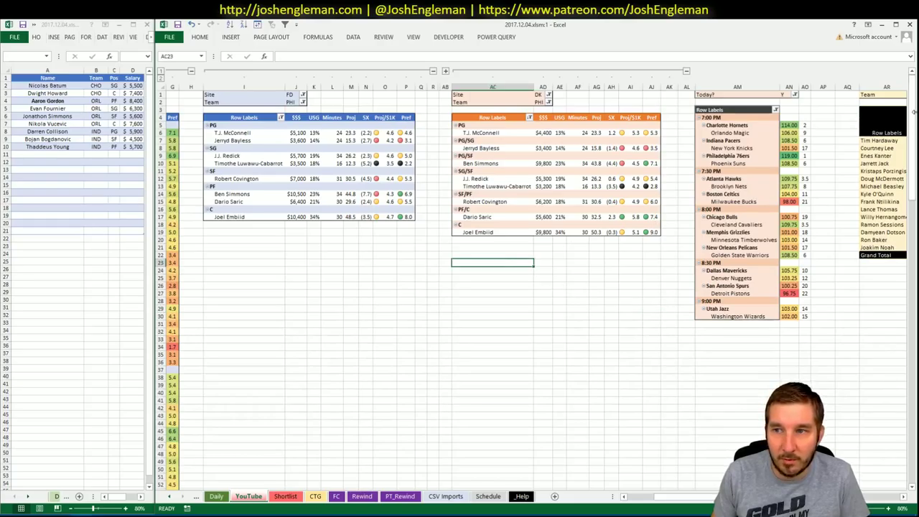
scroll(696, 255, "right", 5)
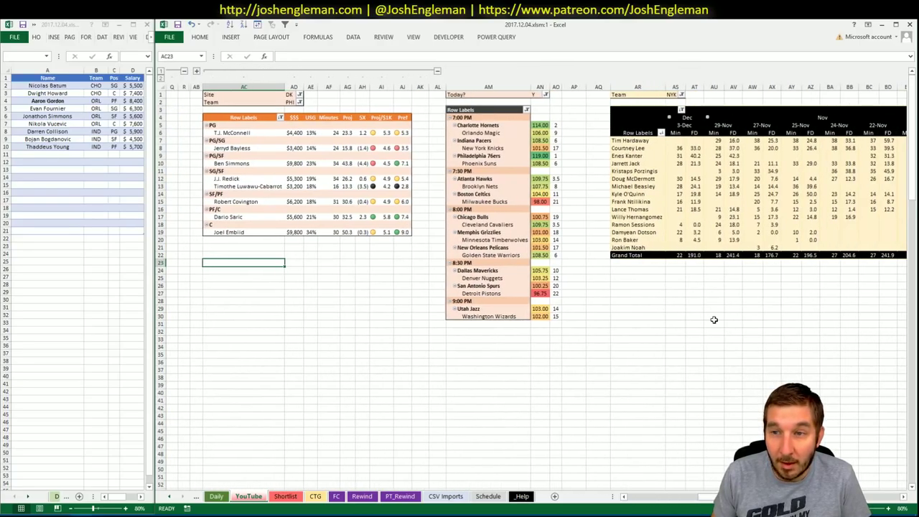
left_click(672, 94)
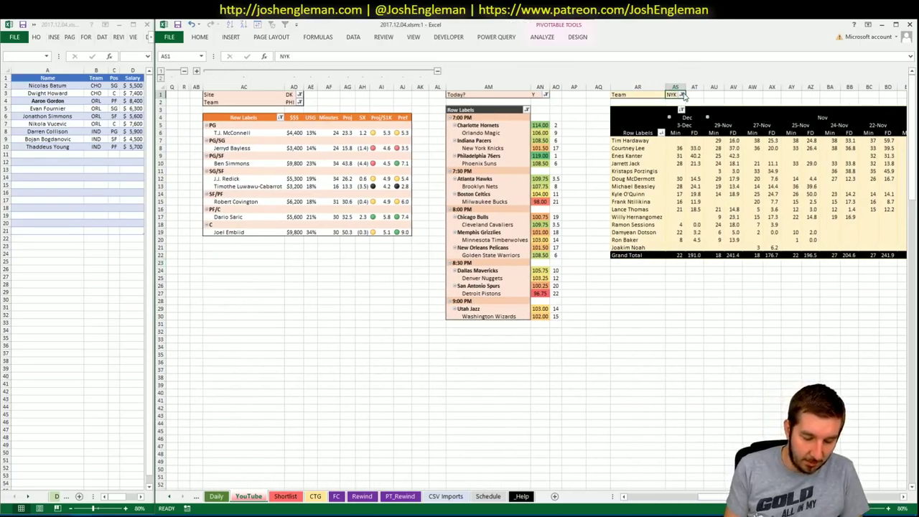
type("PHI")
key("Return")
left_click(329, 338)
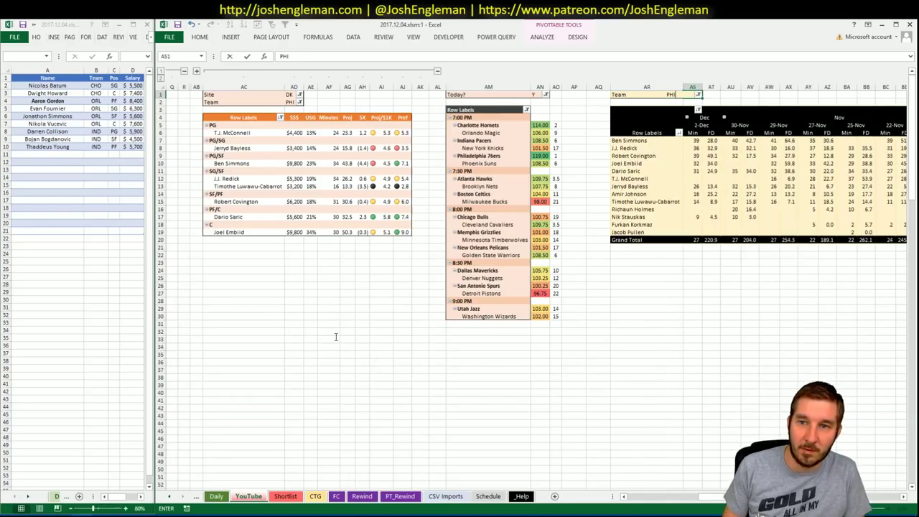
scroll(502, 288, "left", 8)
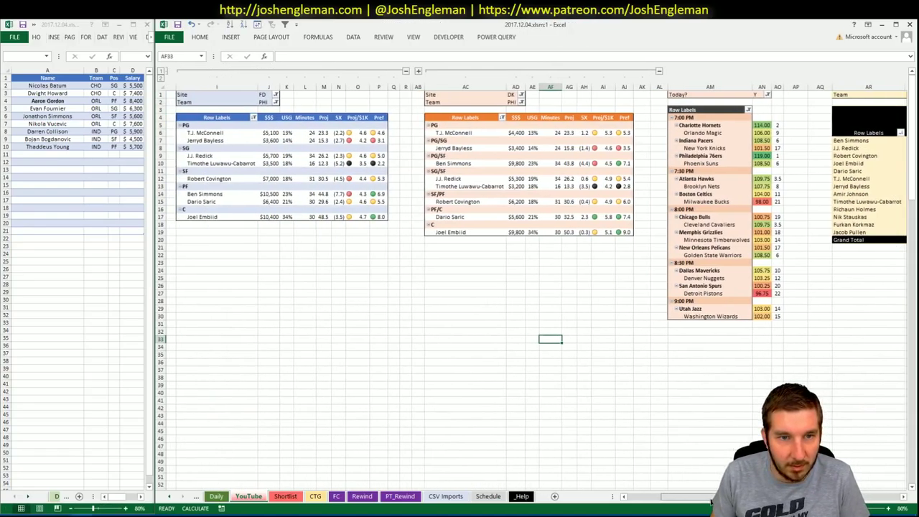
Step: Look over the FanDuel contests and FantasyCruncher tabs, then show Excel's CTG sheet
left_click(408, 323)
key("alt+Tab")
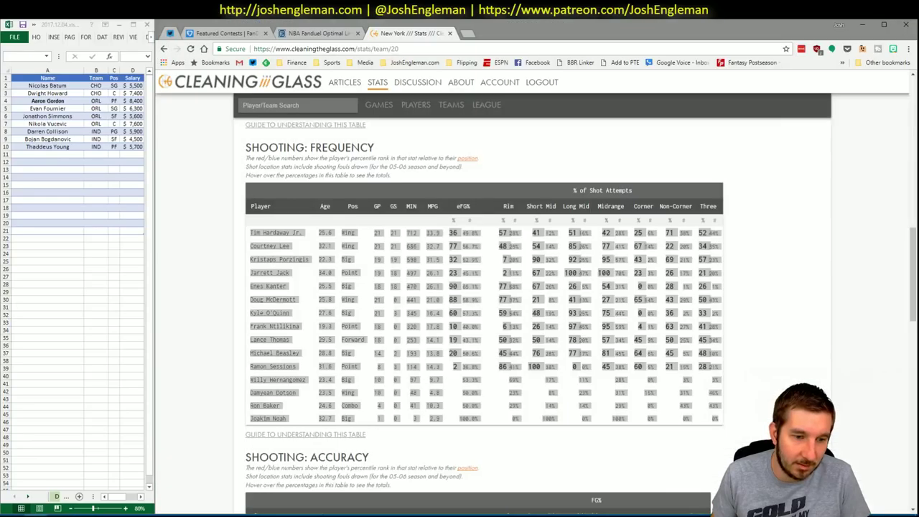
left_click(215, 33)
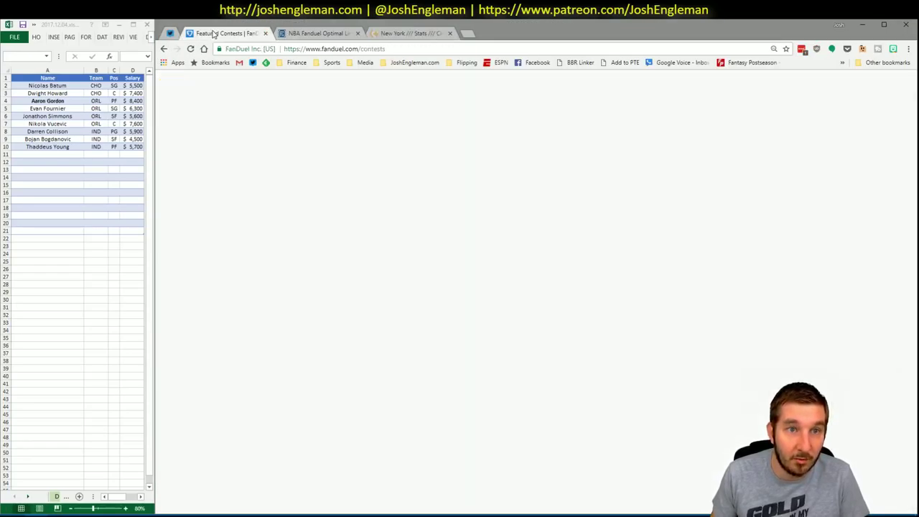
left_click(350, 32)
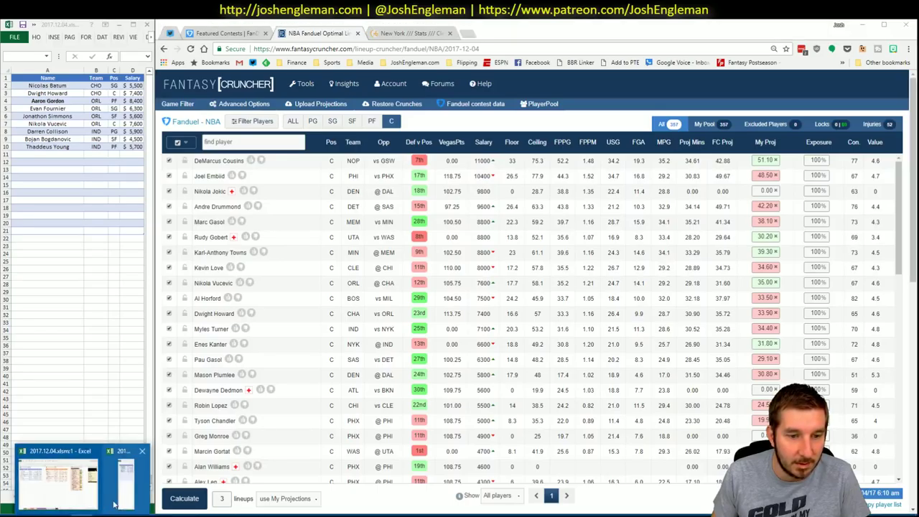
left_click(93, 501)
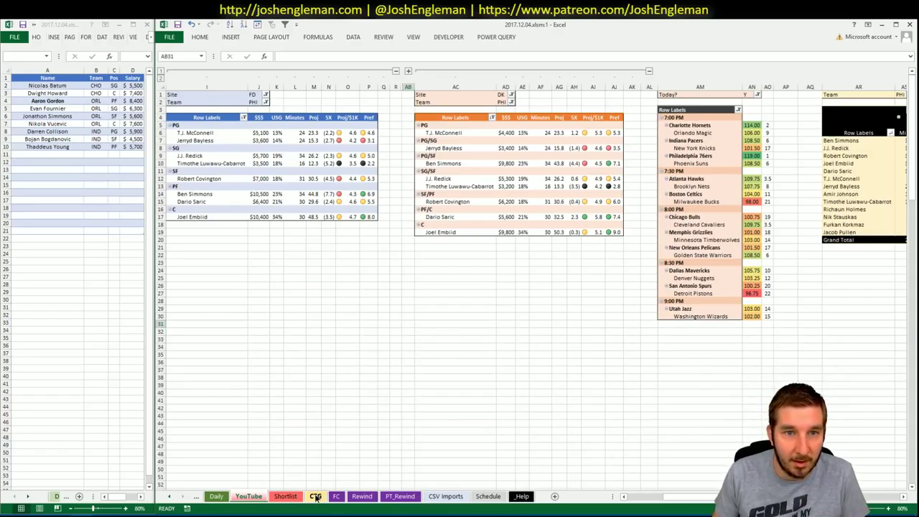
left_click(316, 496)
Step: Search 'suns' on Cleaning the Glass and copy Phoenix's Shooting: Frequency table
key("alt+Tab")
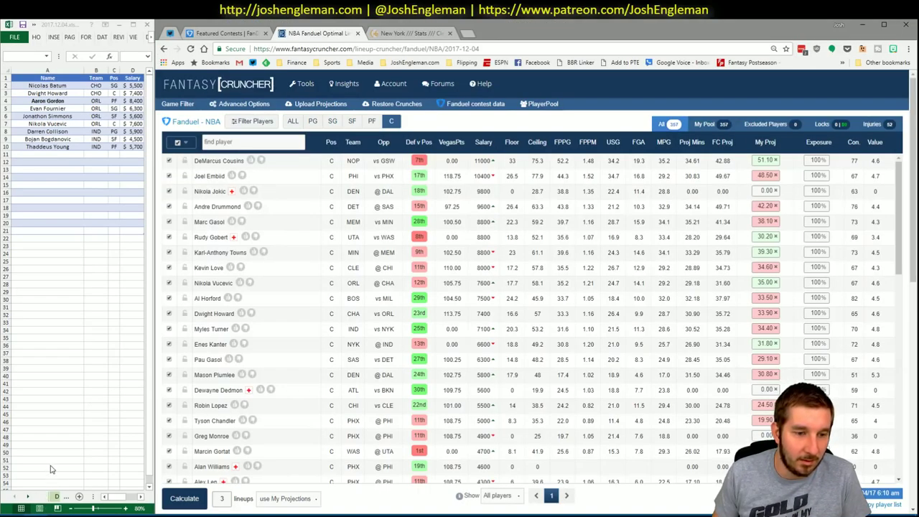
left_click(394, 36)
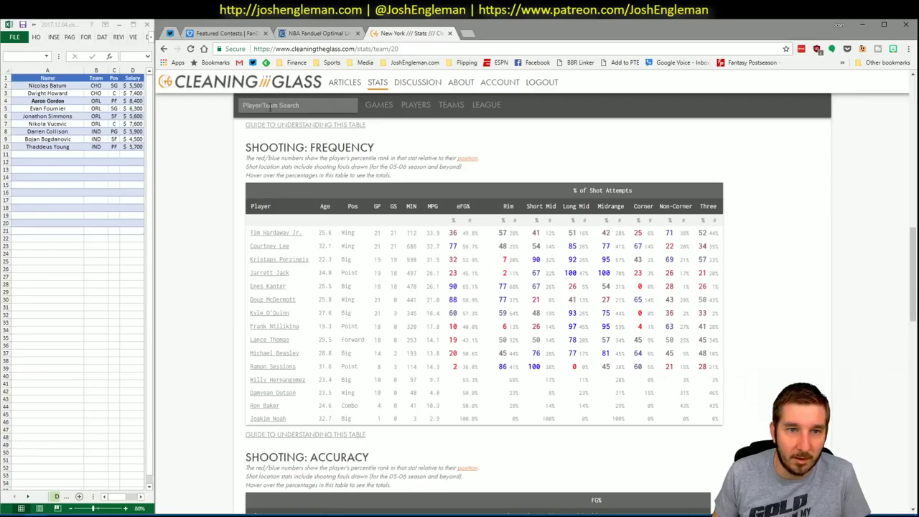
left_click(270, 106)
type("suns")
left_click(265, 190)
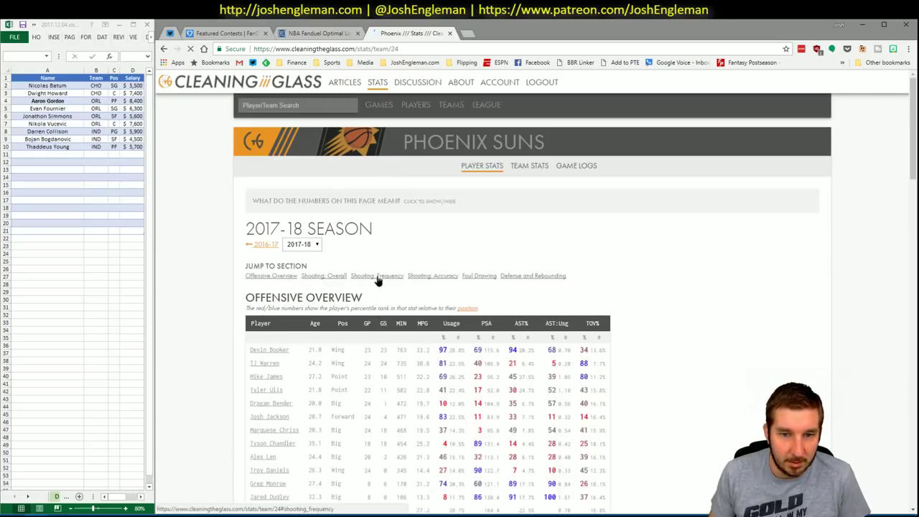
left_click(378, 278)
left_click_drag(707, 392, 252, 241)
key("ctrl+c")
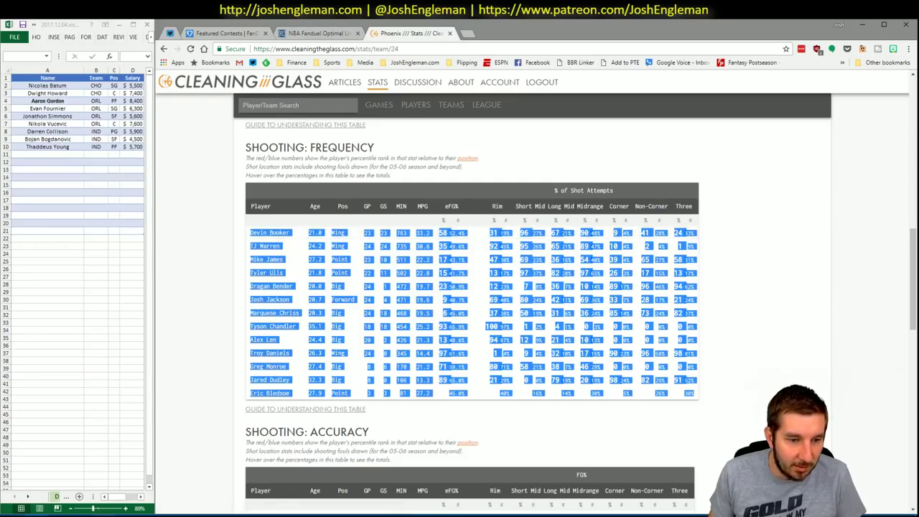
Step: Enter PHO as the CTG sheet's opponent and dismiss the invalid-value warning
left_click(57, 473)
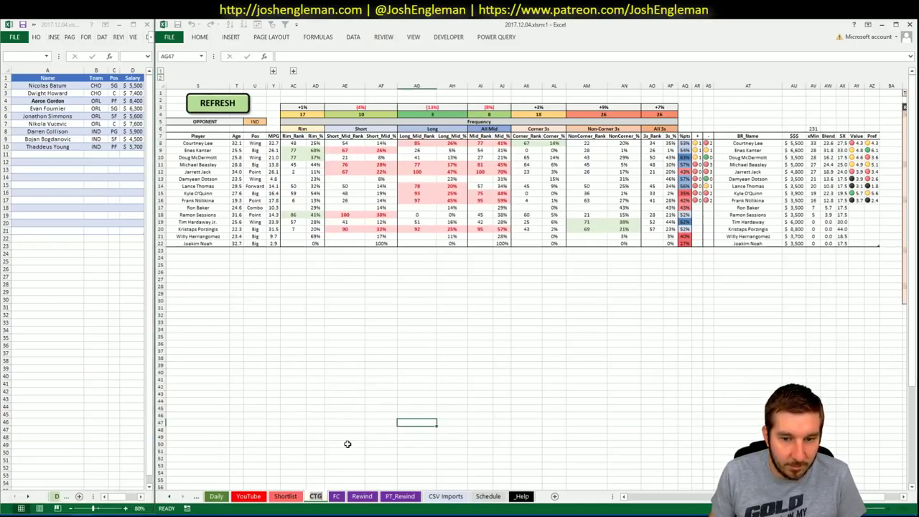
left_click(255, 121)
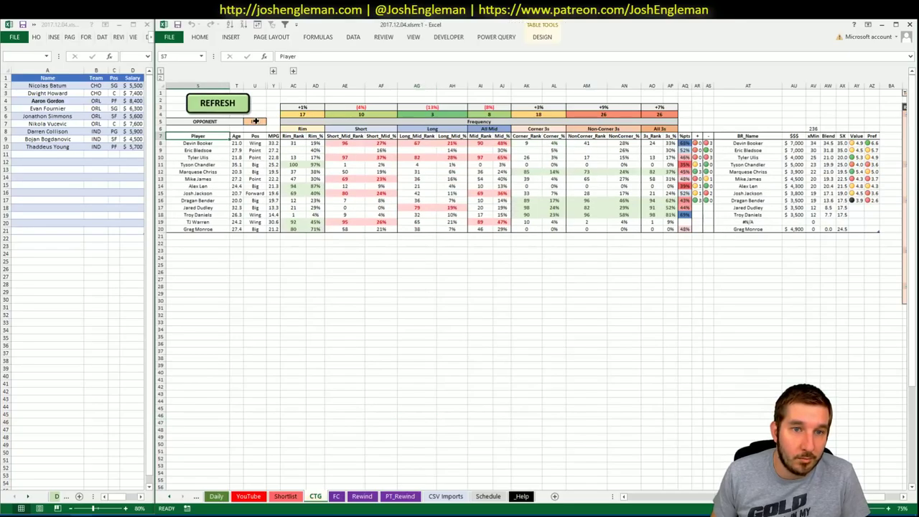
type("PHO")
key("Return")
key("Escape")
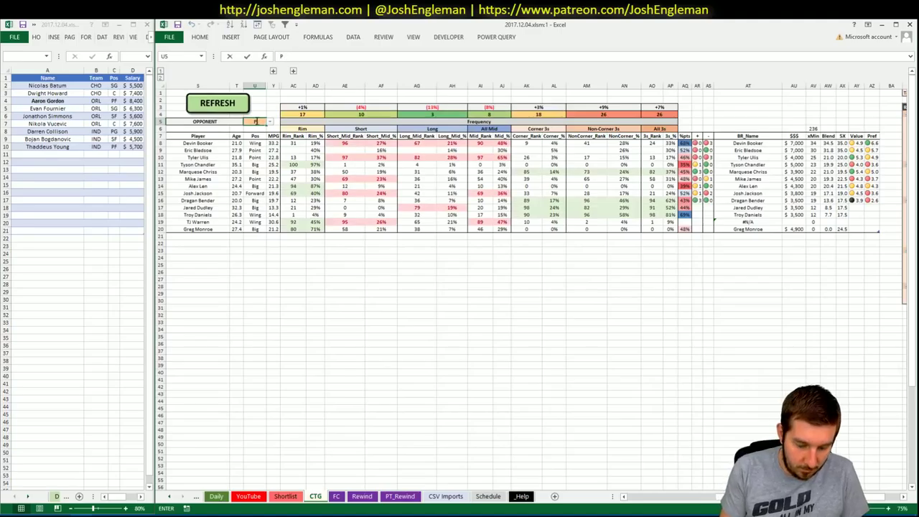
left_click(501, 294)
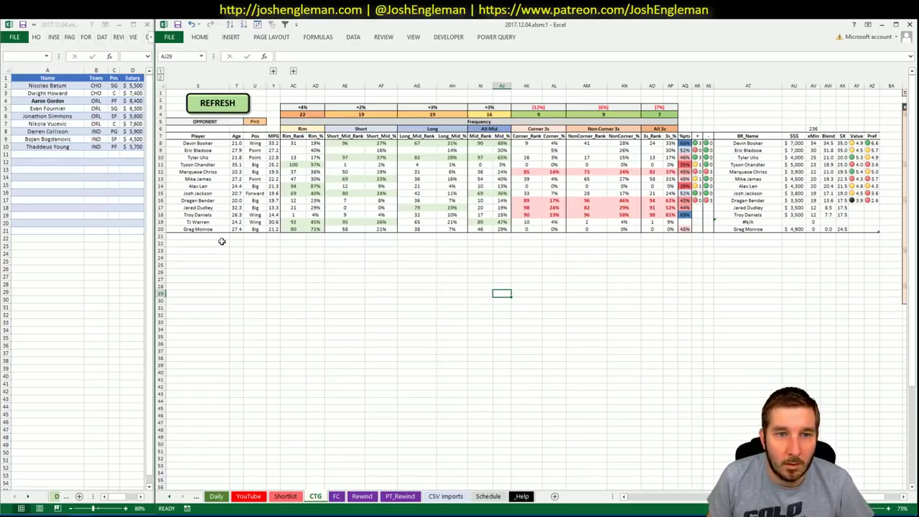
key("alt+Tab")
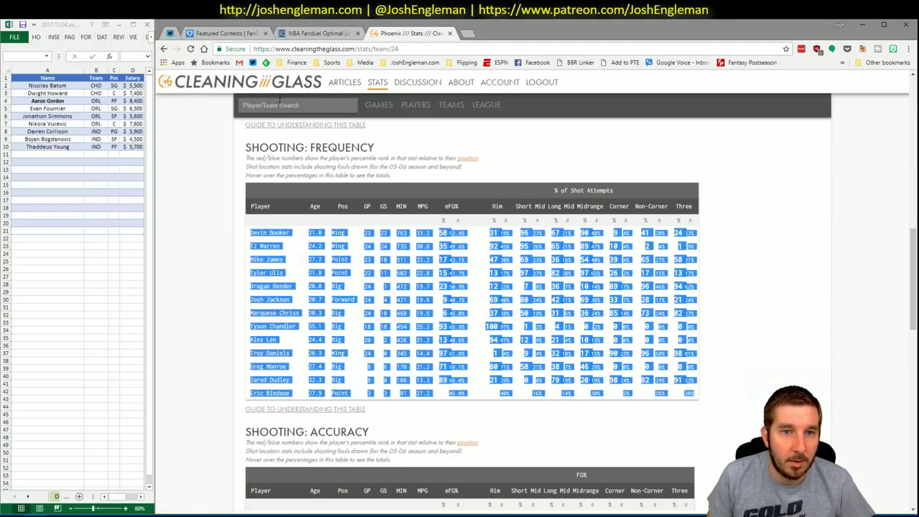
Step: Search '76' to open the Philadelphia 76ers page and select their Shooting: Frequency table
left_click(277, 104)
type("76")
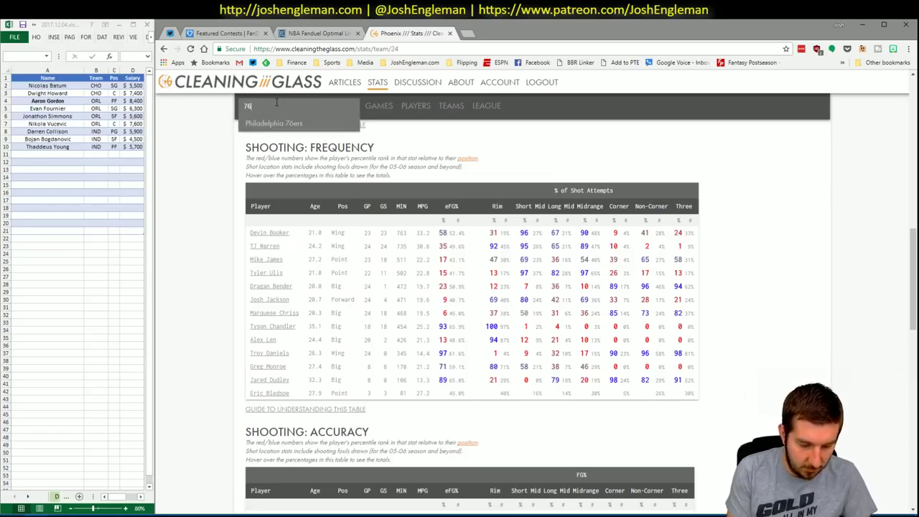
key("Return")
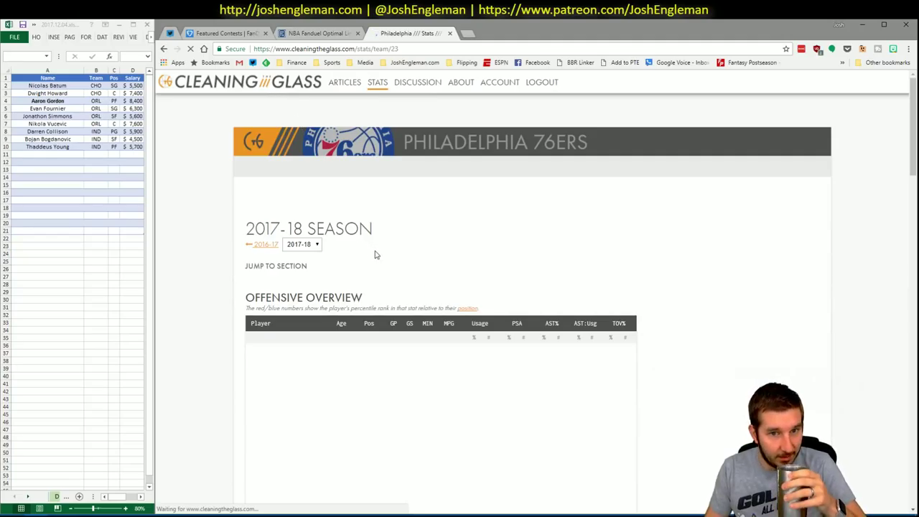
left_click(389, 277)
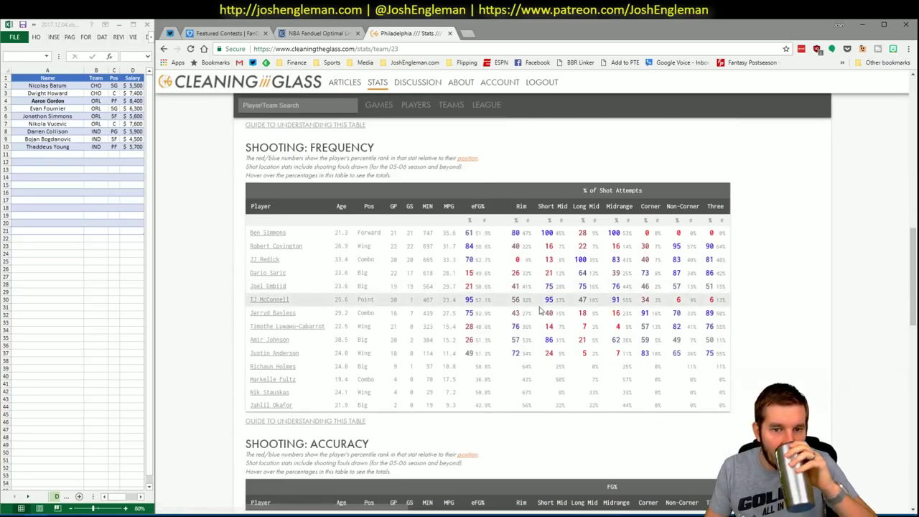
left_click_drag(727, 409, 625, 380)
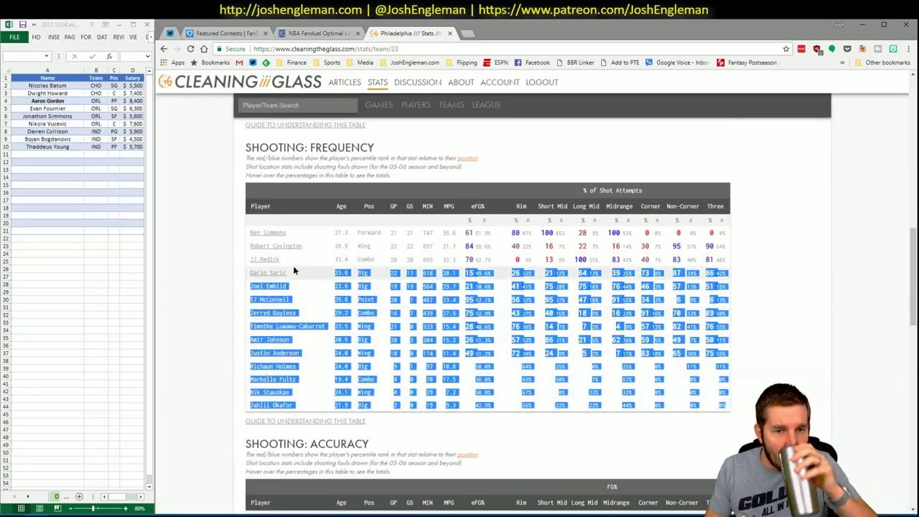
left_click_drag(279, 265, 250, 238)
Step: Bring the copied 76ers shooting frequencies into the CTG sheet, compared against PHX
key("alt+Tab")
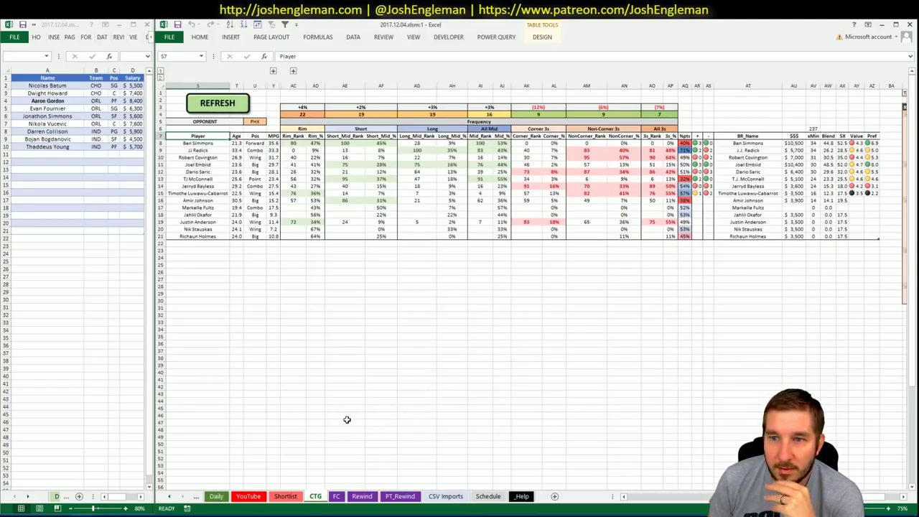
left_click(273, 404)
left_click(292, 323)
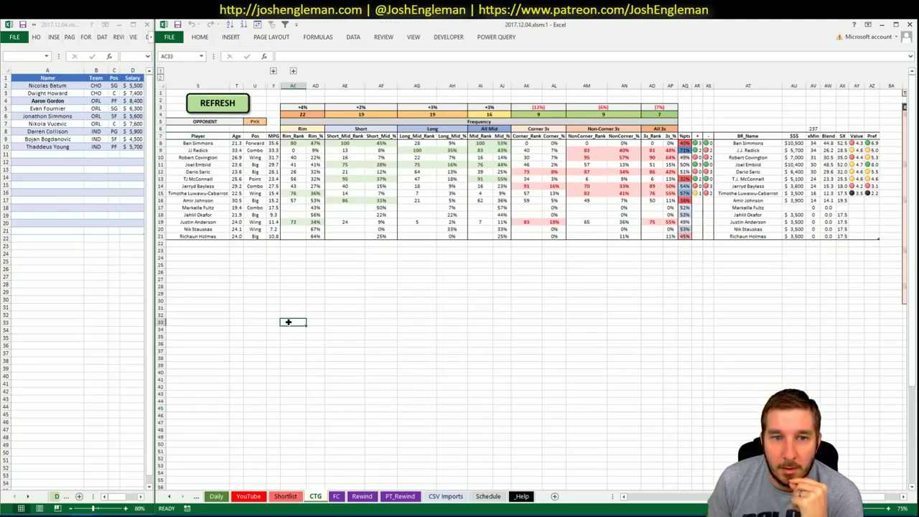
left_click(293, 257)
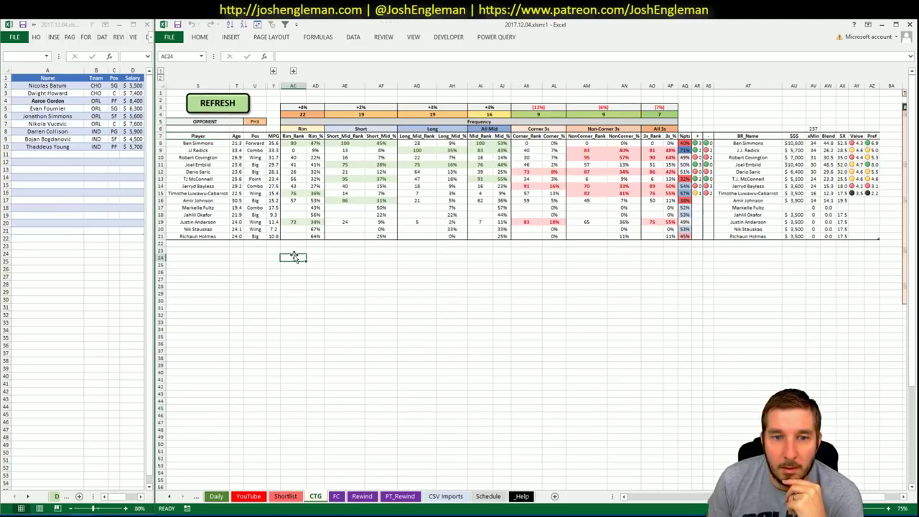
left_click(249, 496)
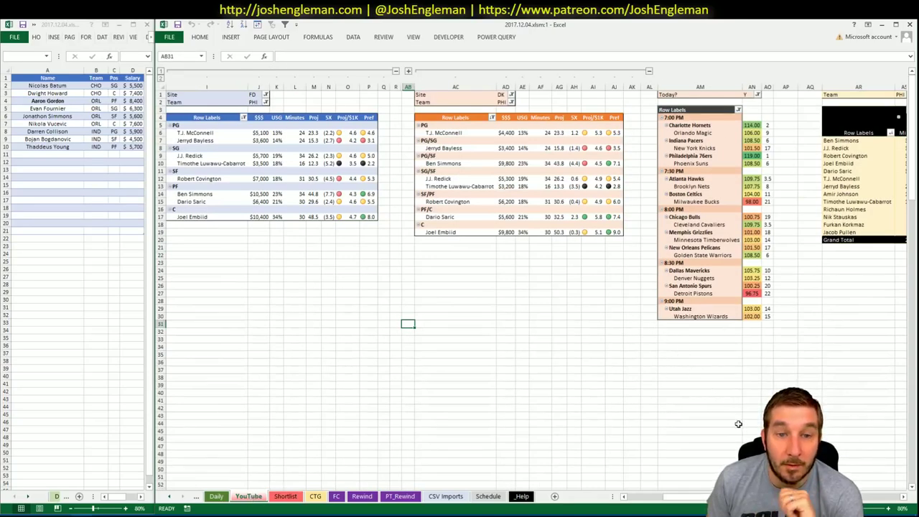
Step: Enter Ben Simmons in shortlist row A11, checking his $10,500 FD salary in the pivots
left_click_drag(674, 496, 876, 506)
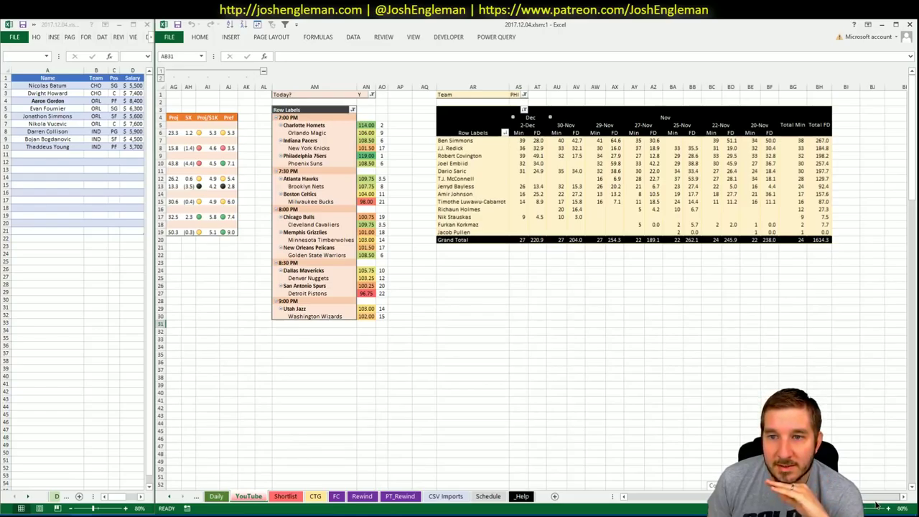
left_click_drag(875, 506, 710, 498)
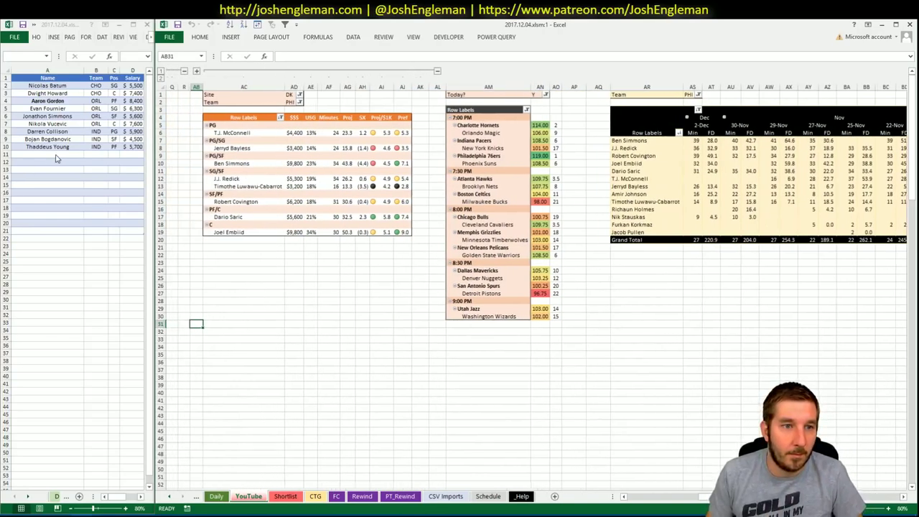
left_click(62, 154)
type("Ben Simmons")
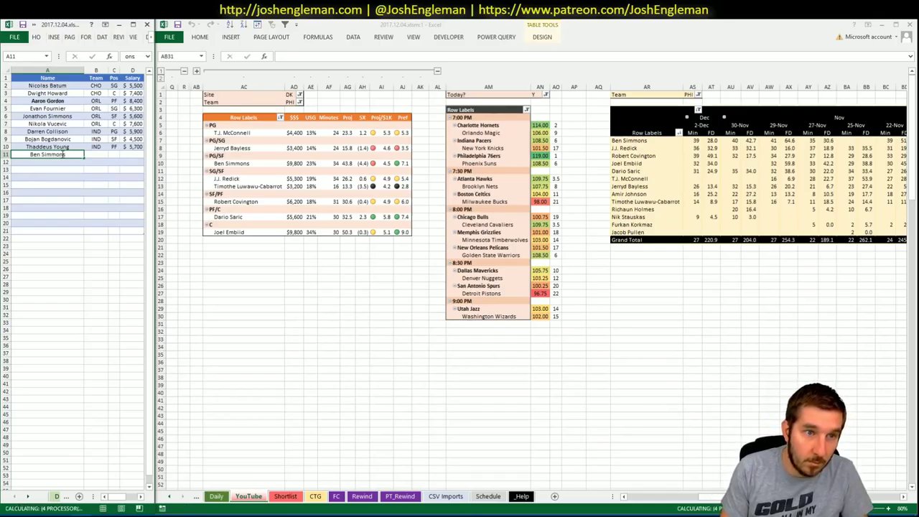
key("Return")
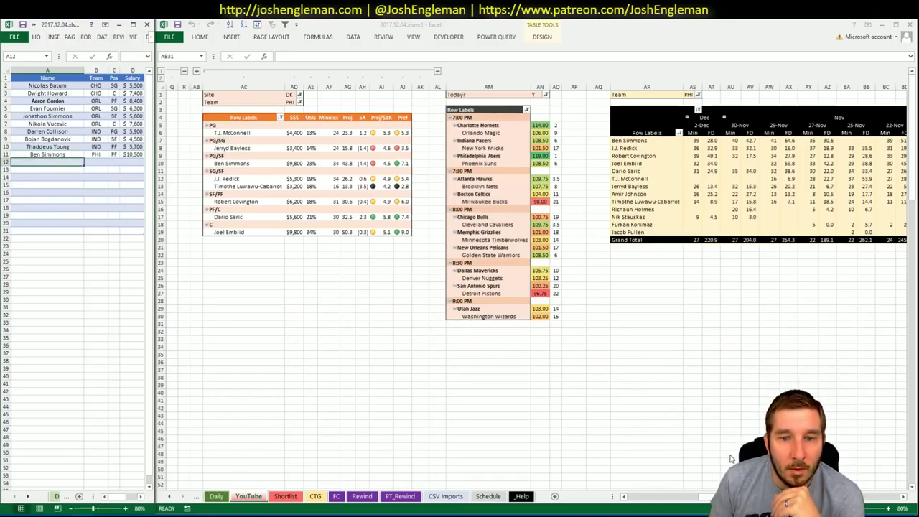
left_click_drag(725, 496, 752, 500)
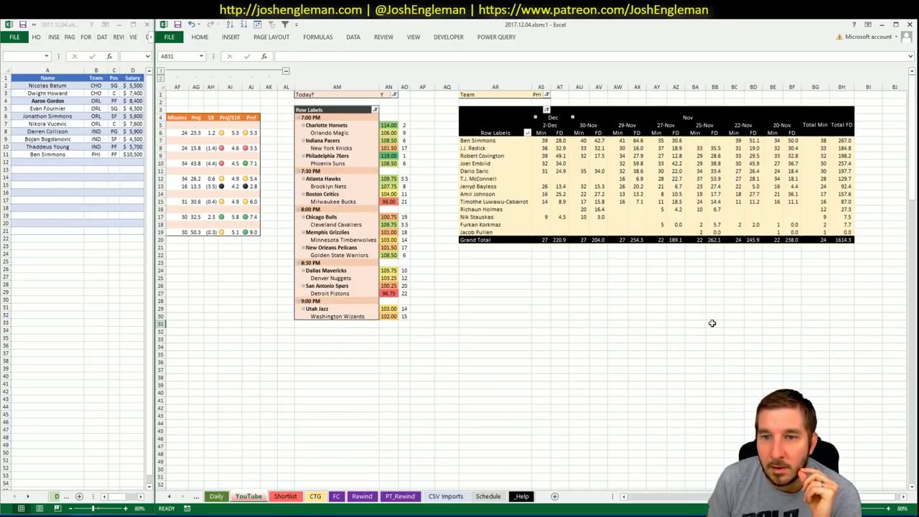
left_click_drag(717, 496, 678, 498)
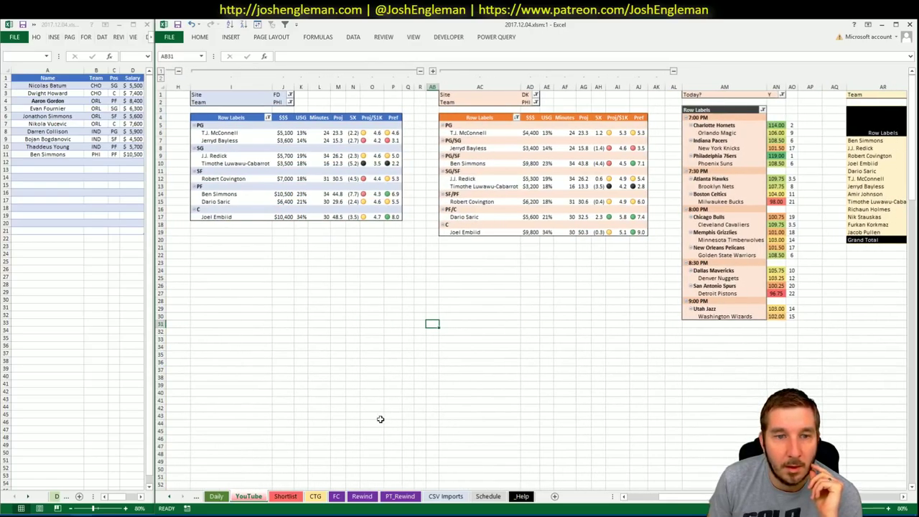
key("alt+Tab")
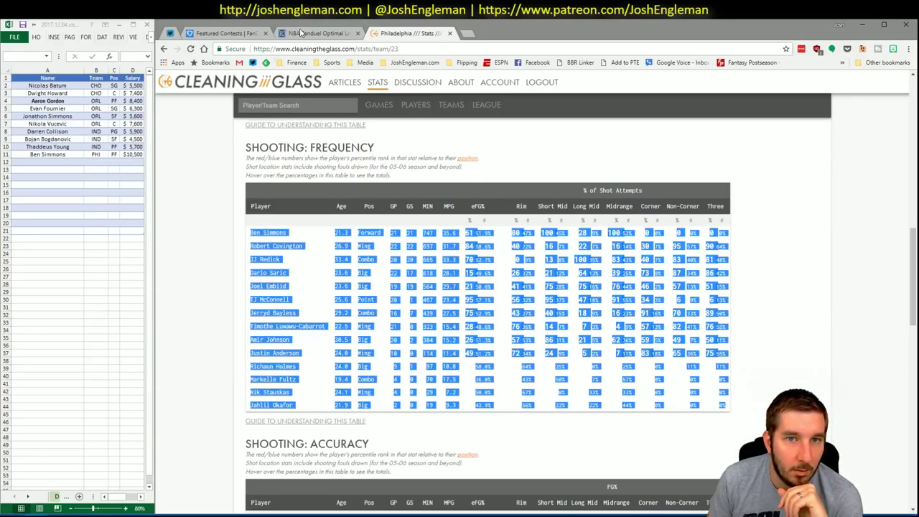
left_click(302, 34)
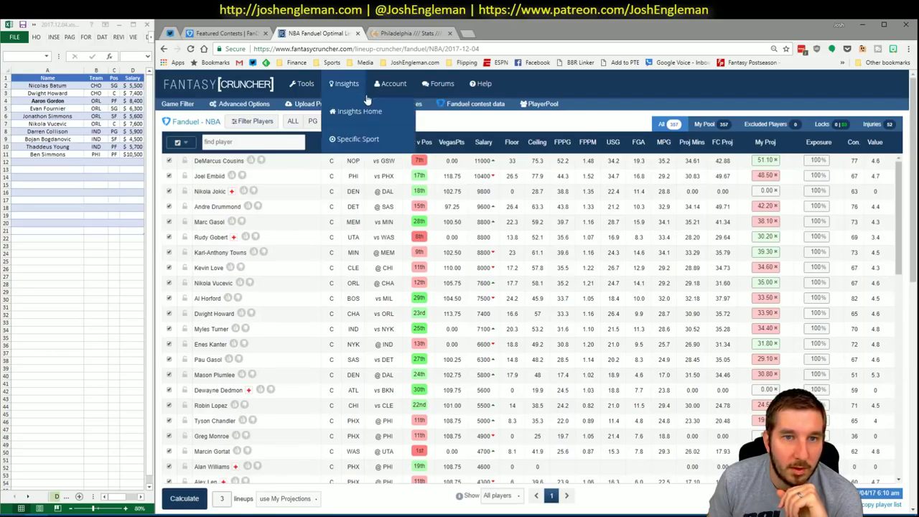
left_click(213, 178)
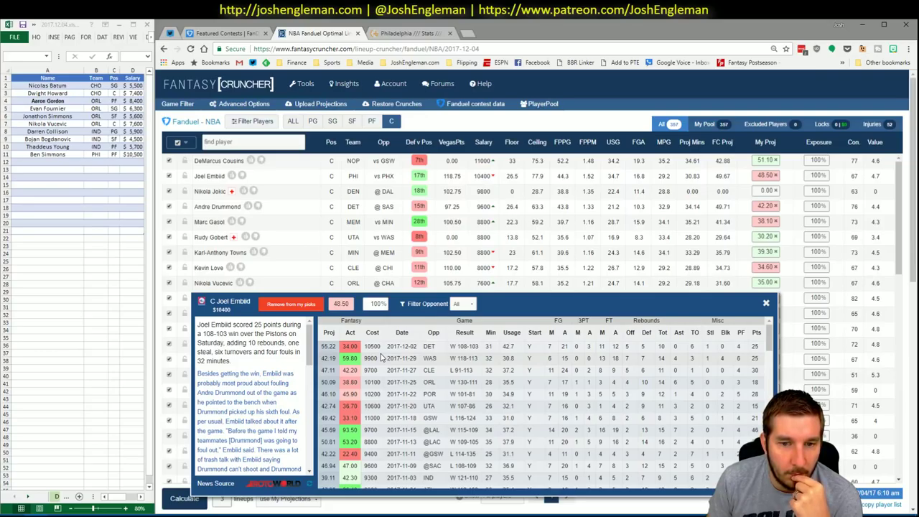
left_click(765, 303)
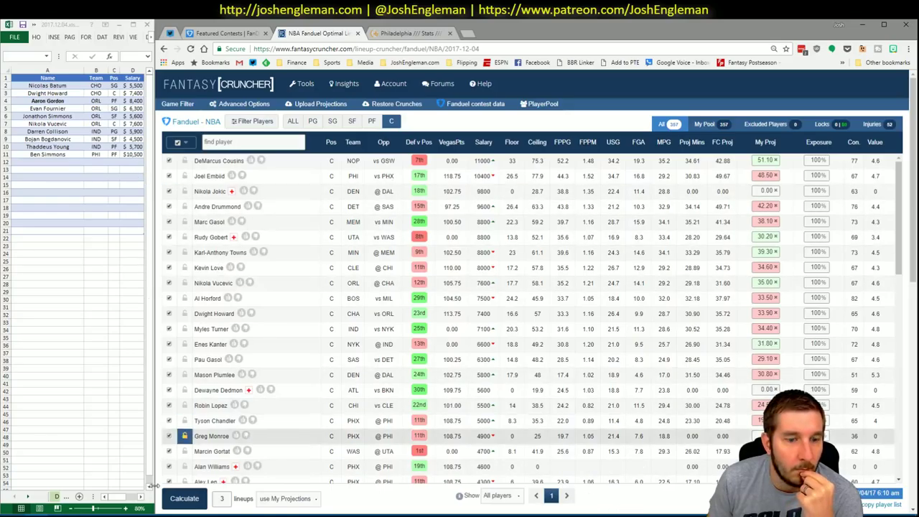
left_click(106, 515)
left_click(36, 515)
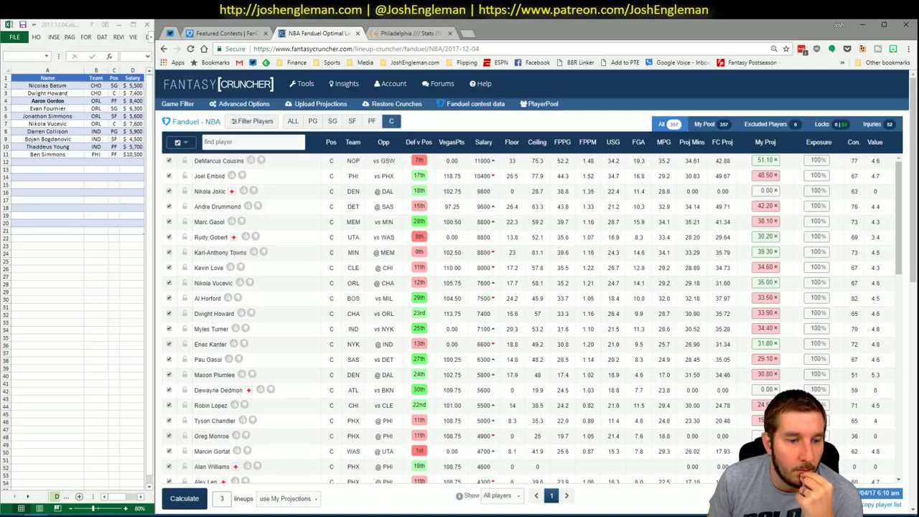
left_click(140, 515)
left_click(70, 162)
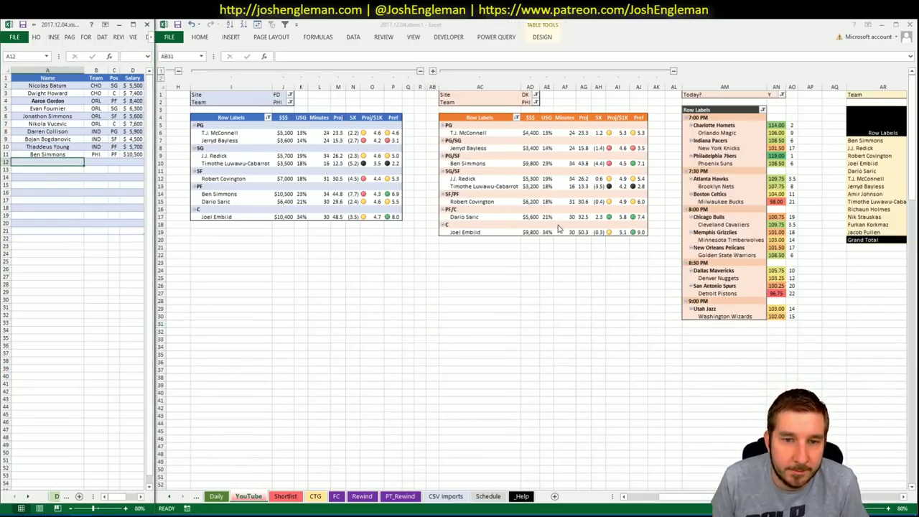
Step: Look over the YouTube sheet's pivots, then return to the CTG sheet's Philadelphia shot-frequency rankings
left_click(615, 277)
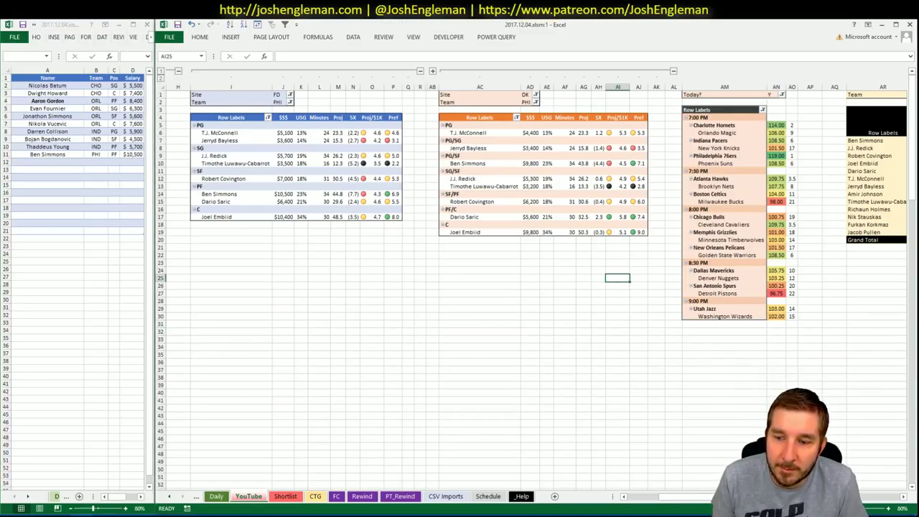
scroll(674, 496, "right", 3)
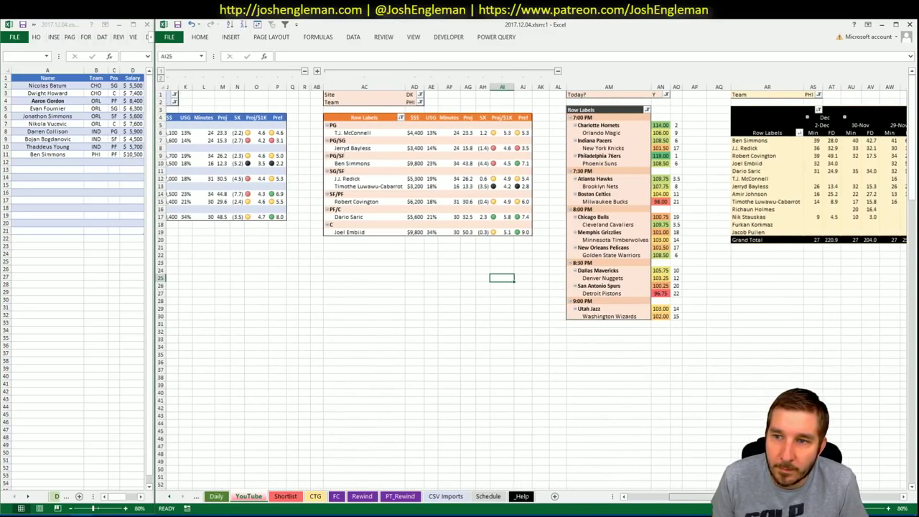
scroll(673, 496, "left", 3)
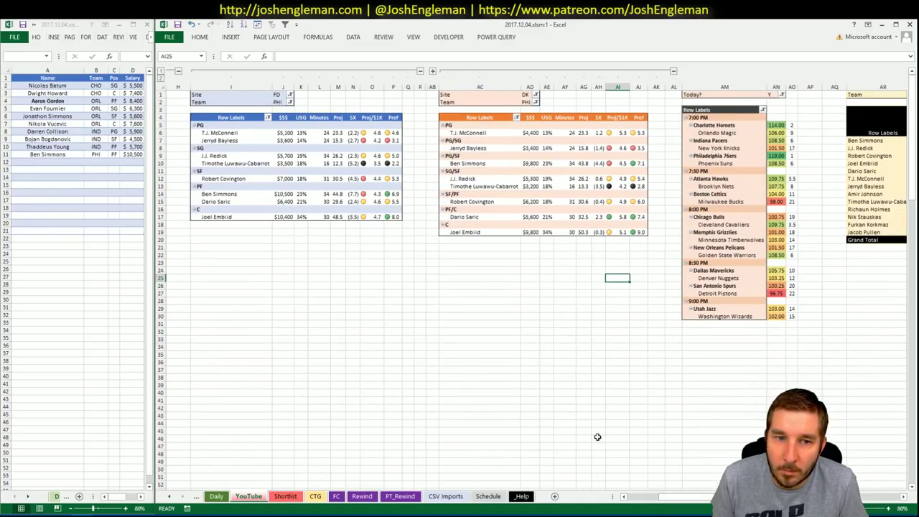
left_click(359, 255)
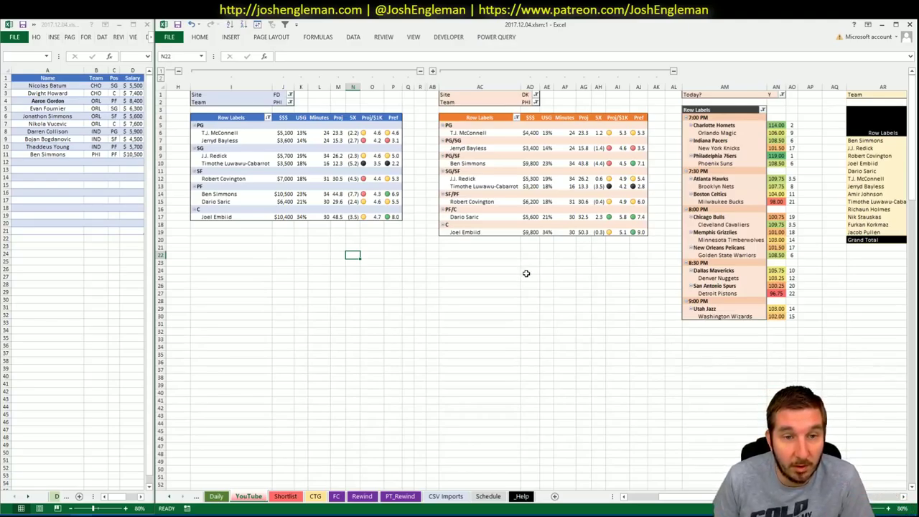
left_click(432, 255)
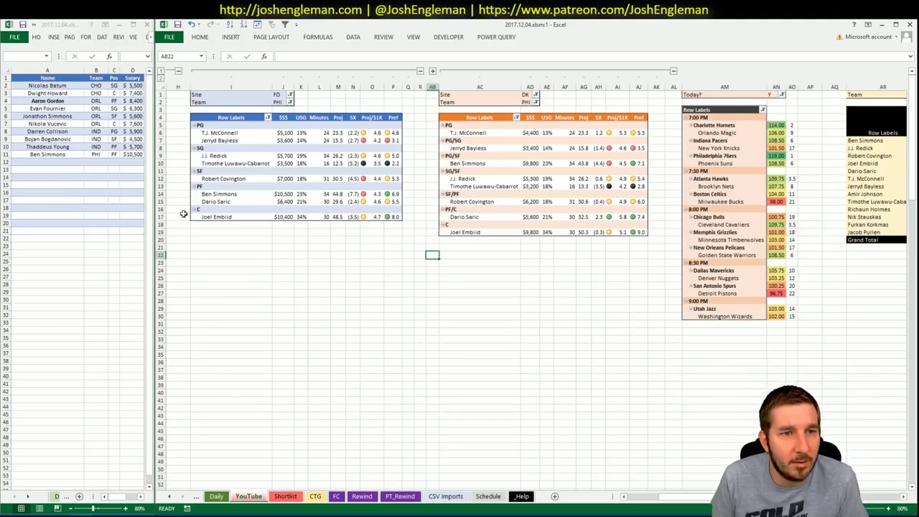
left_click(285, 243)
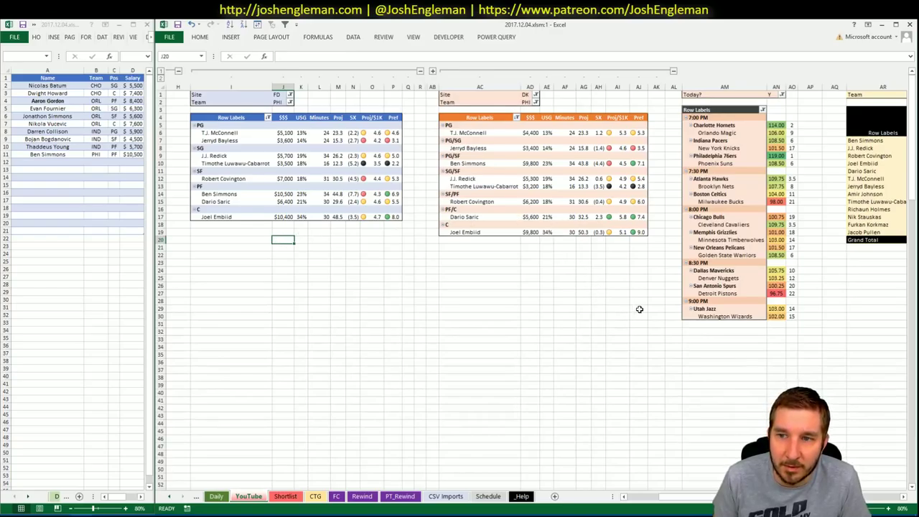
left_click(522, 295)
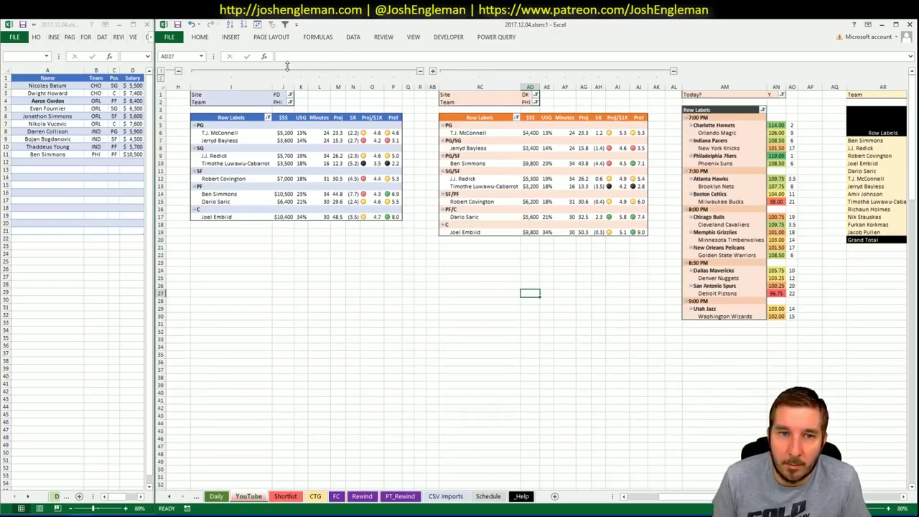
left_click(315, 496)
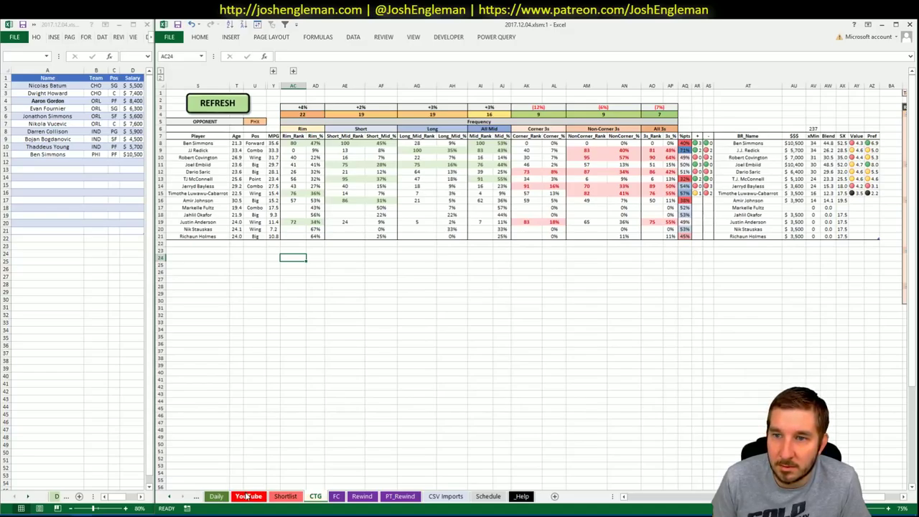
Step: Set the Team filter in J2, AD2 and AS1 to PHO so every pivot lists Phoenix players
left_click(248, 495)
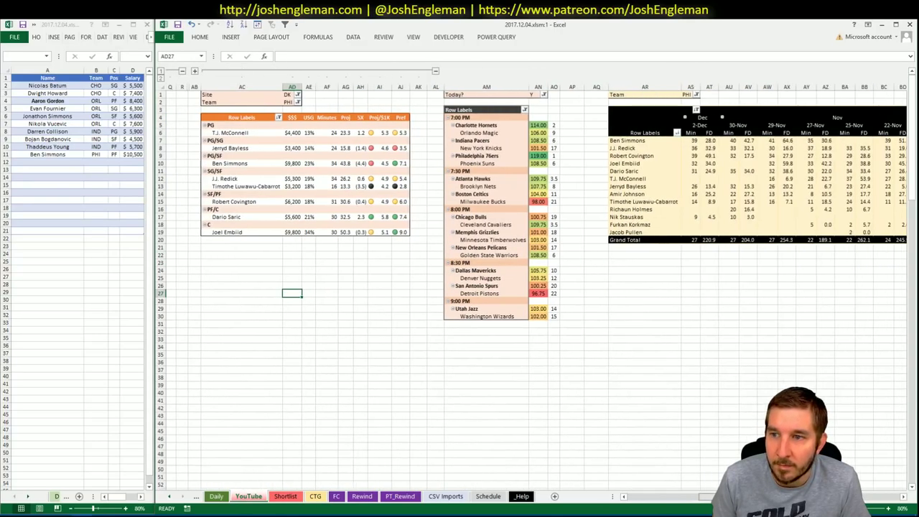
scroll(359, 287, "left", 5)
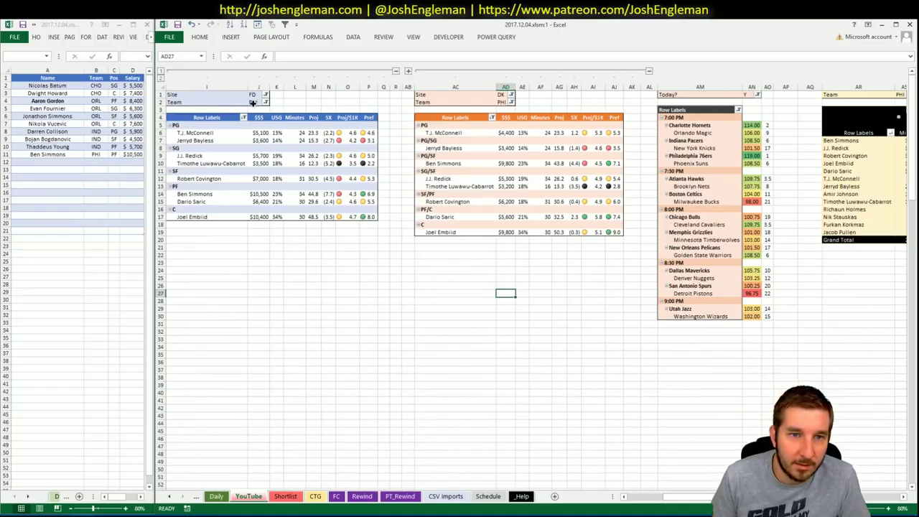
left_click(251, 102)
type("PH")
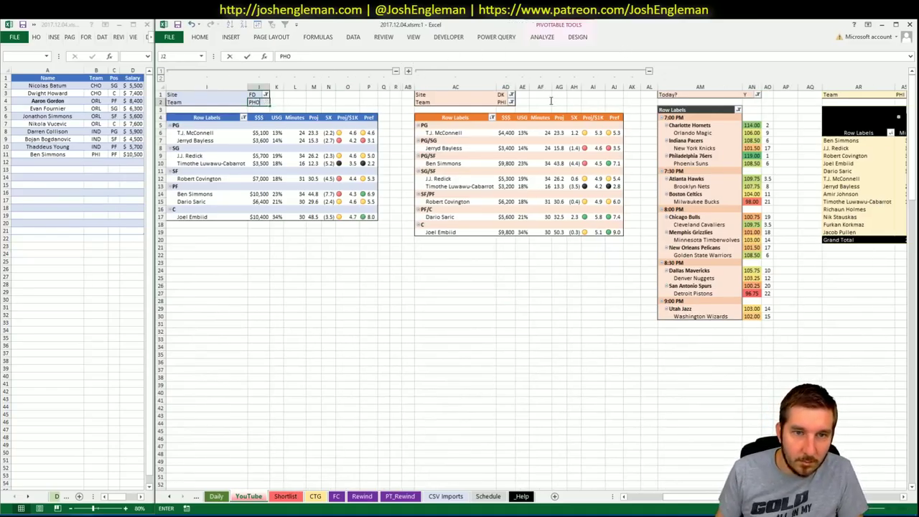
type("O")
left_click(503, 103)
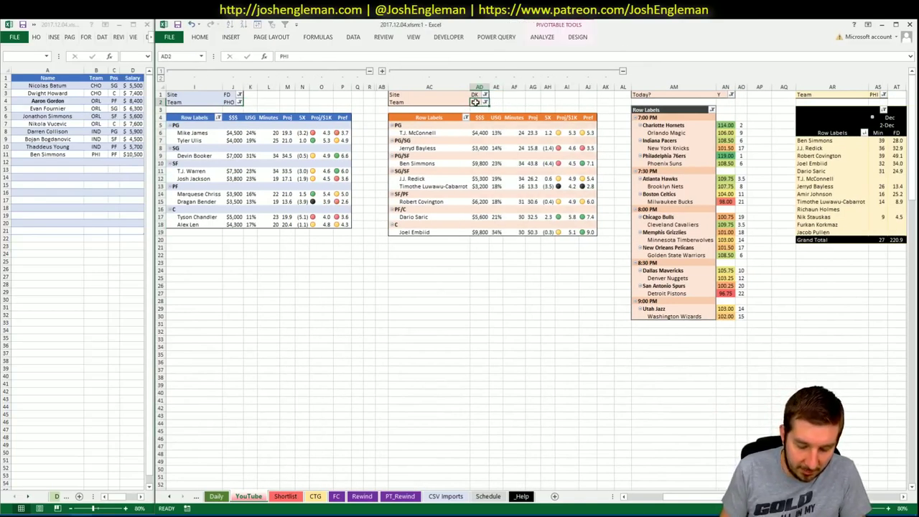
type("PHO")
key("Return")
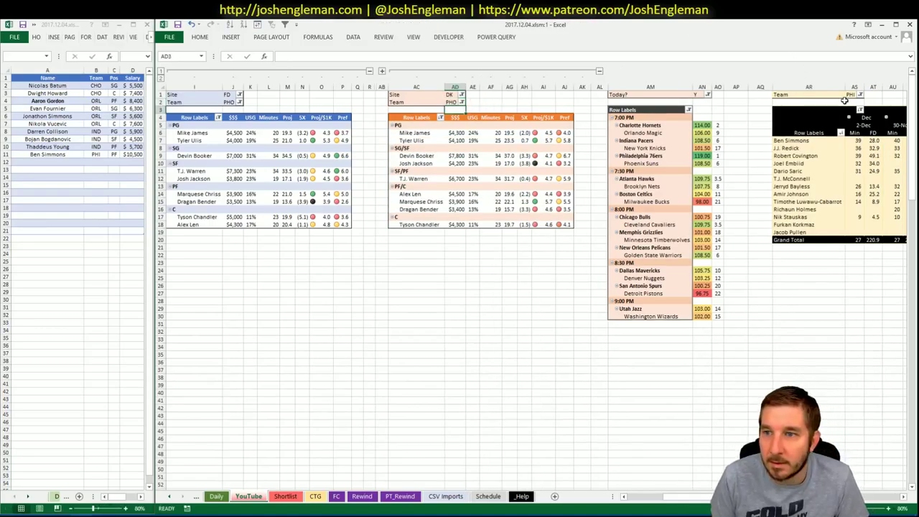
left_click(851, 94)
type("PHO")
key("Return")
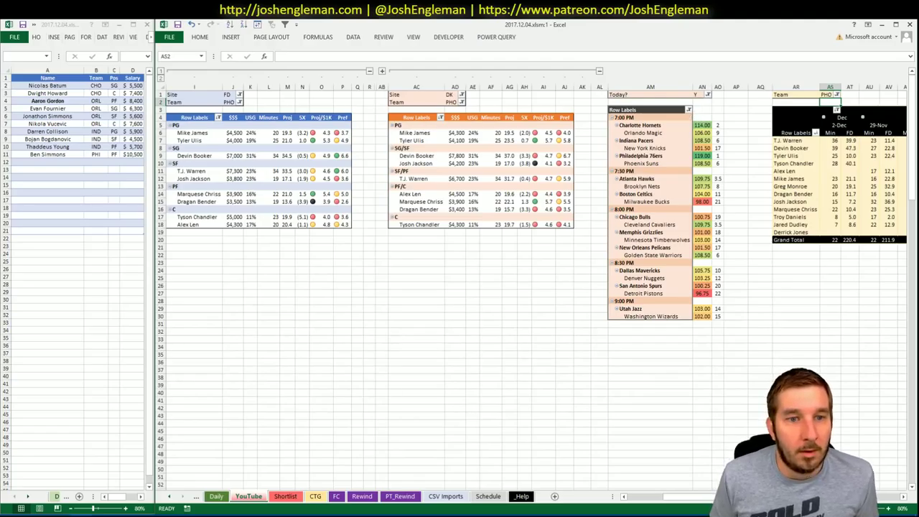
Step: Filter the Fantasy Cruncher pool to shooting guards and review Devin Booker's news and game log
key("alt+Tab")
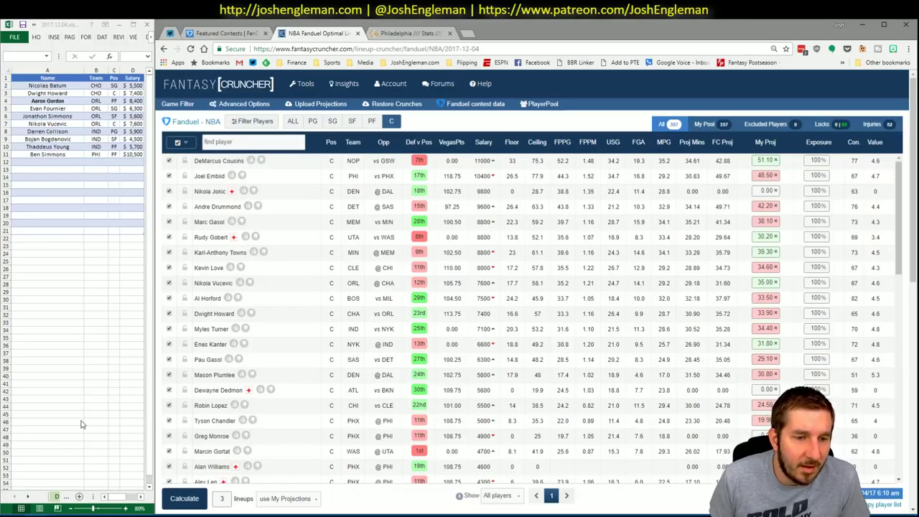
left_click(332, 122)
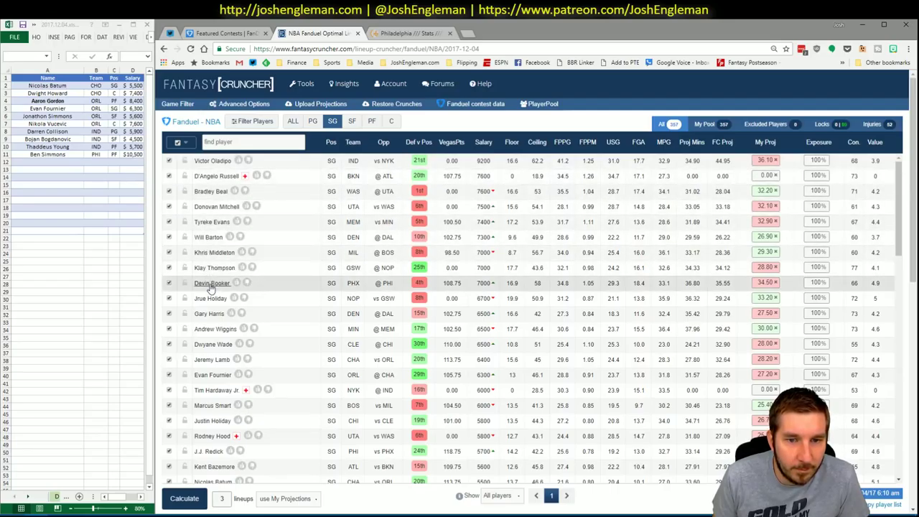
left_click(211, 284)
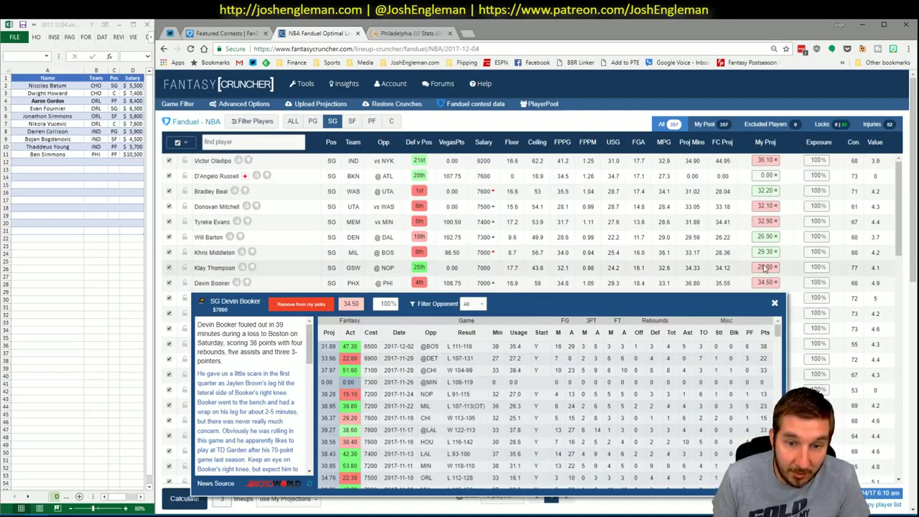
left_click(773, 303)
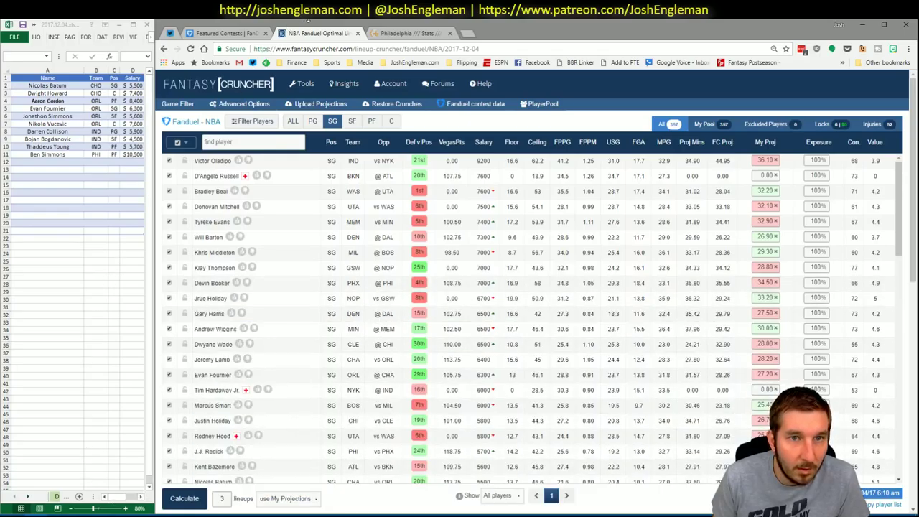
left_click(402, 33)
Step: Search 'suns' on Cleaning the Glass and open the Phoenix Suns team stats
left_click(289, 106)
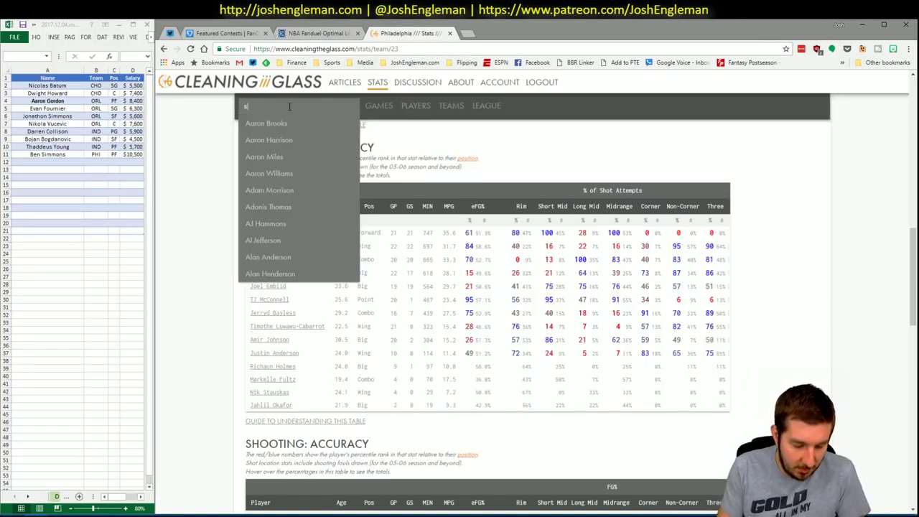
type("suns")
key("Down")
key("Return")
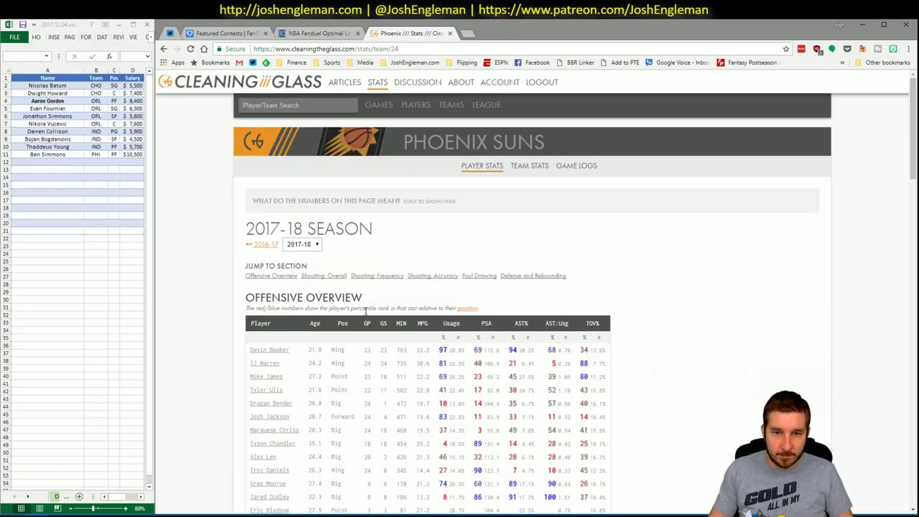
Step: Select the whole Shooting: Frequency table, then bring the Excel workbook back
left_click(377, 275)
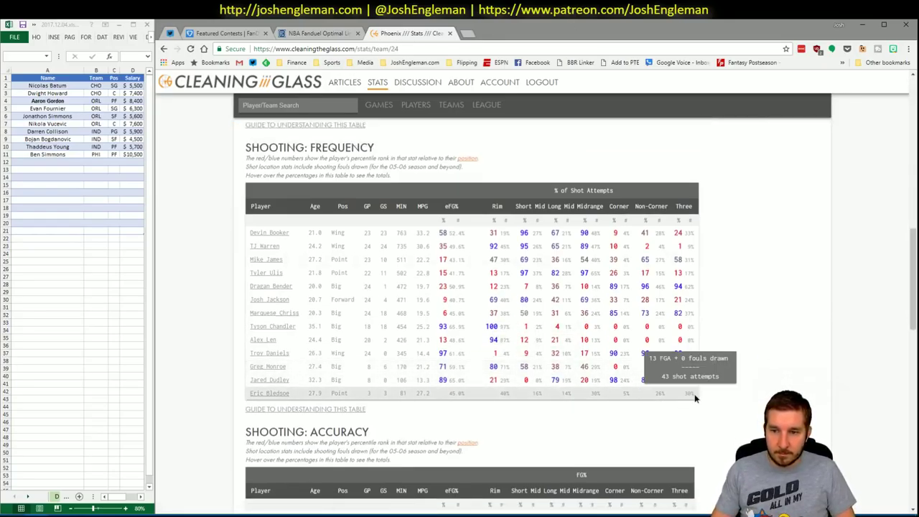
left_click_drag(689, 393, 251, 240)
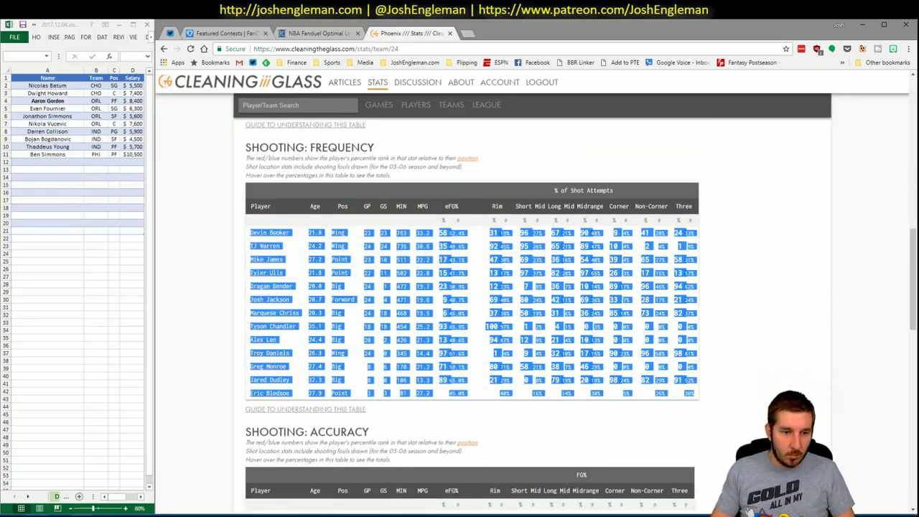
mouse_move(82, 512)
left_click(64, 477)
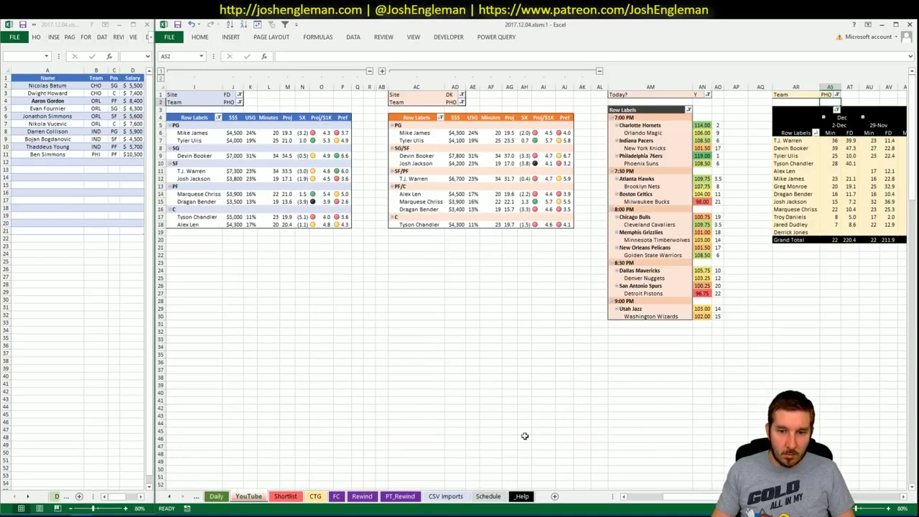
Step: Set the CTG sheet's opponent cell U5 to PHI
left_click(315, 496)
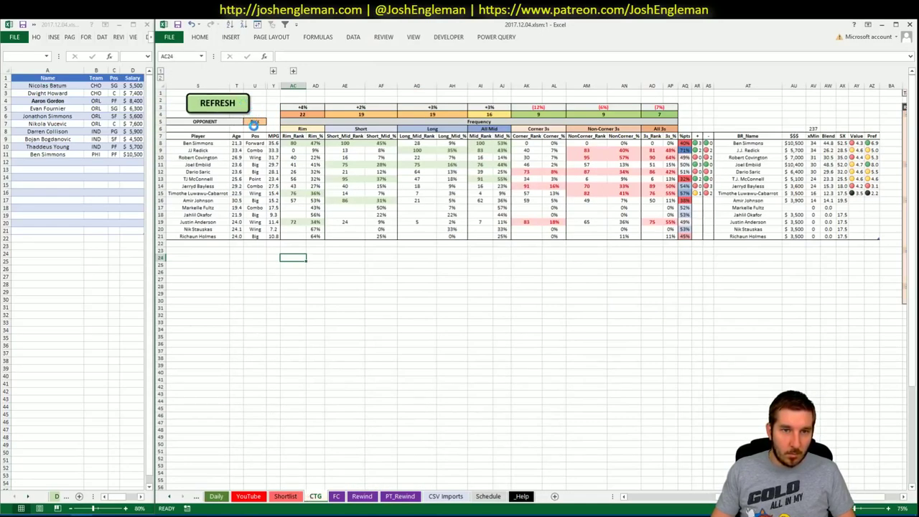
left_click(255, 122)
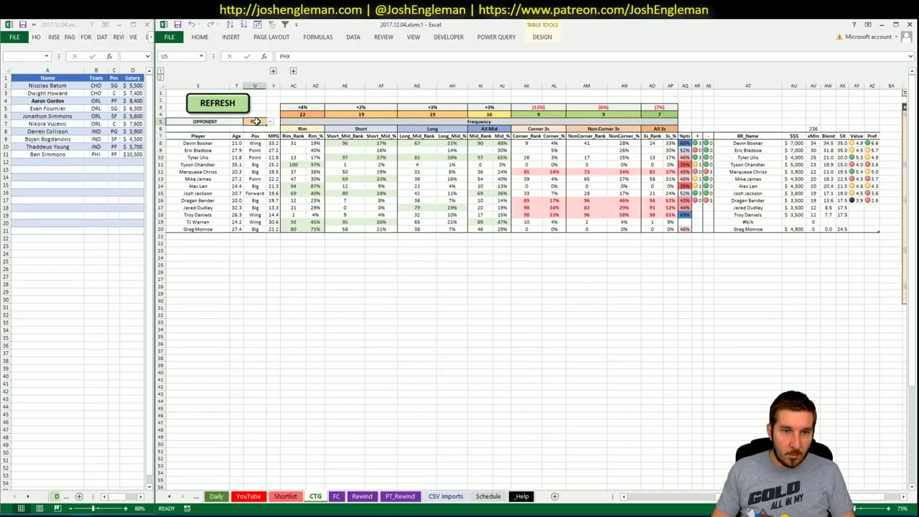
type("PHI")
key("Return")
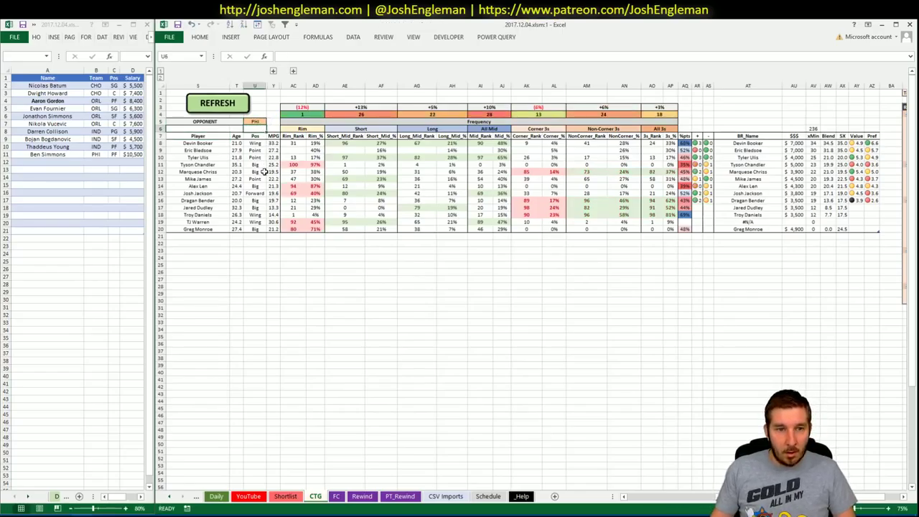
Step: Copy TJ Warren's name from S19 into the _Help sheet's CTG_Name mapping at E54
left_click(213, 222)
key("ctrl+c")
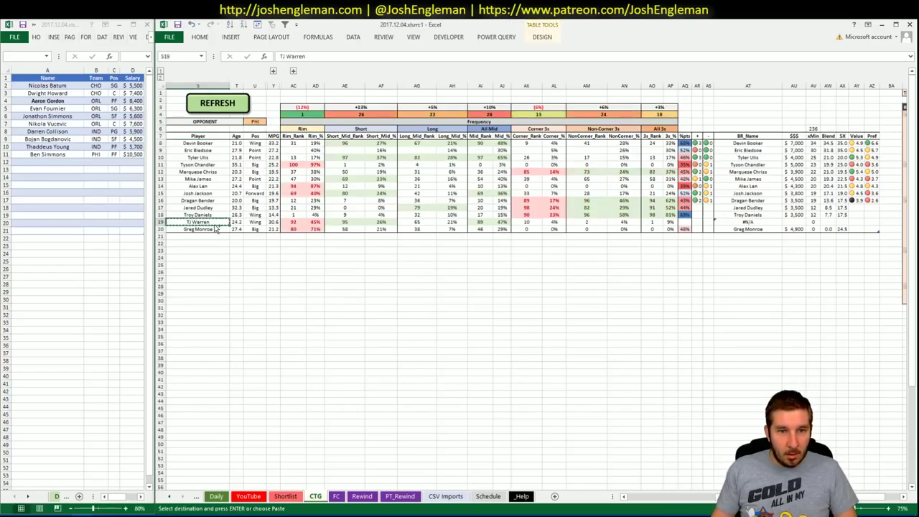
left_click(522, 496)
left_click(462, 346)
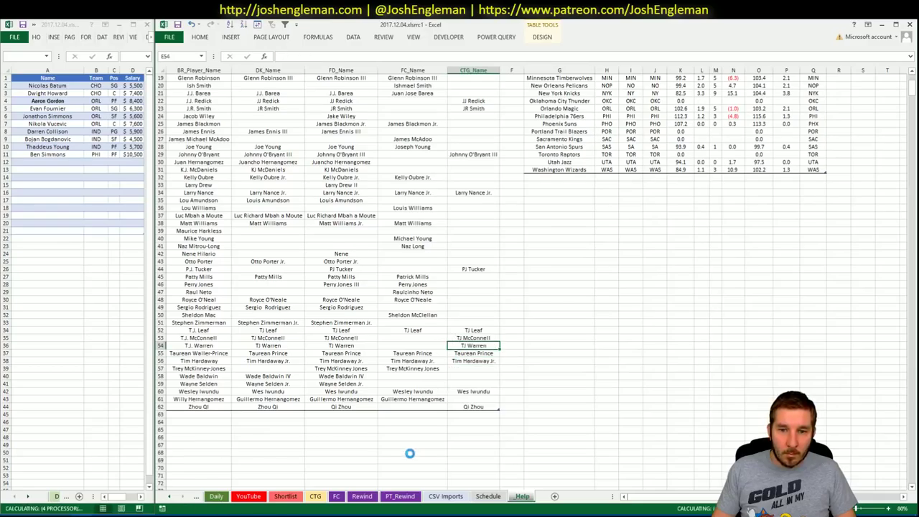
key("ctrl+v")
Step: Refresh the CTG tables so TJ Warren's row fills in with the new mapping
key("alt+Tab")
key("alt+Tab")
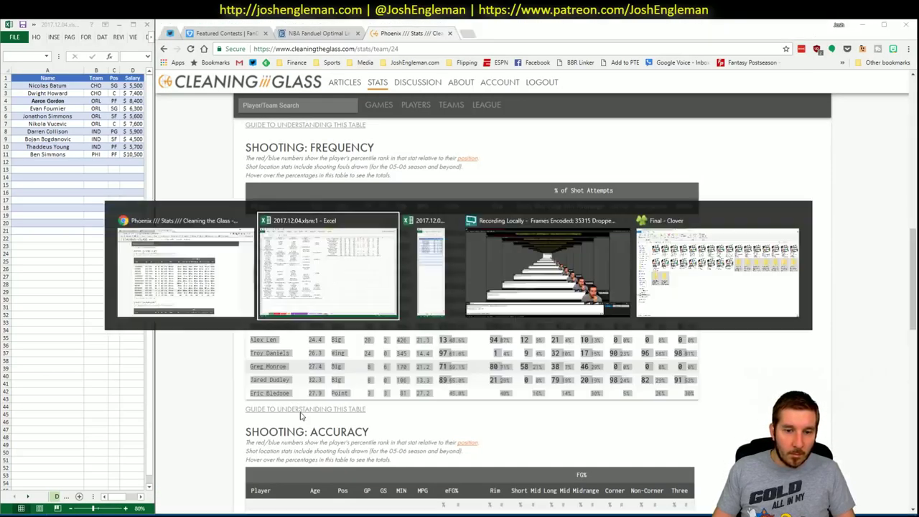
left_click(315, 495)
left_click(228, 108)
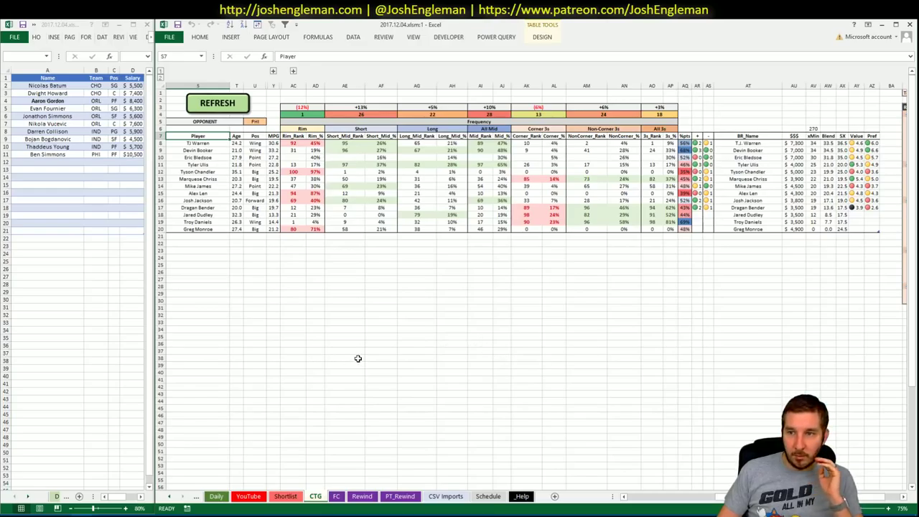
left_click(251, 497)
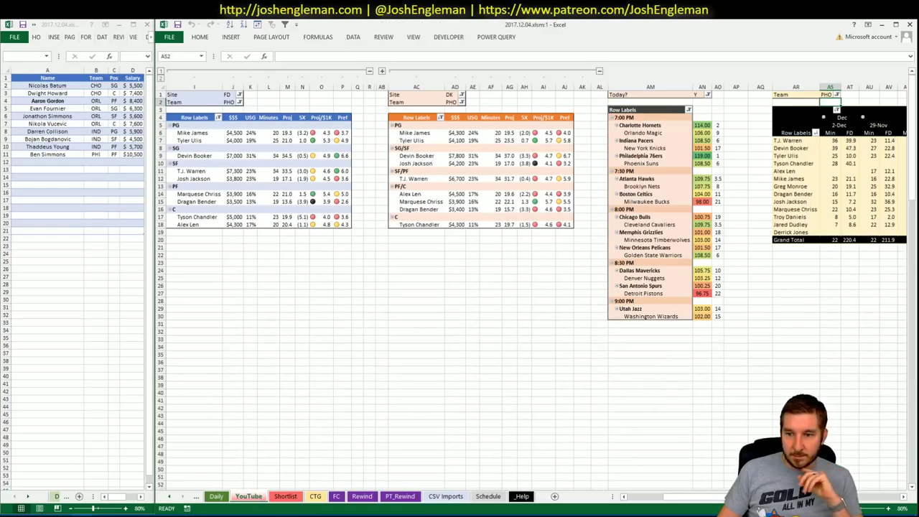
Step: Scroll the YouTube sheet back to the PHO pivot tables and switch to FantasyCruncher in Chrome
left_click_drag(721, 497, 786, 500)
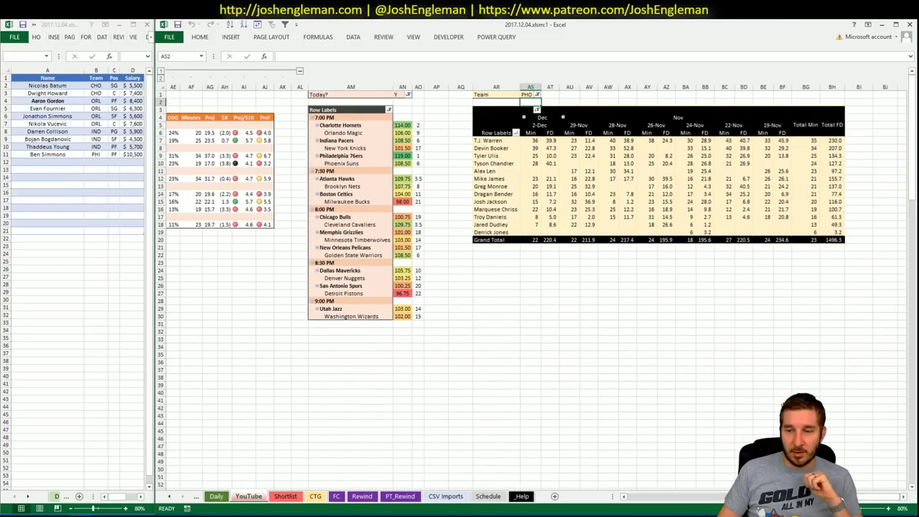
left_click(782, 400)
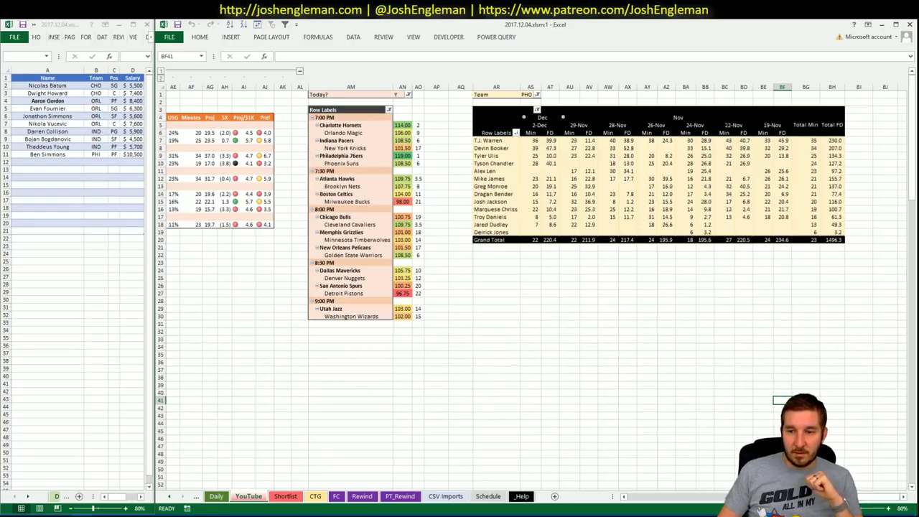
scroll(535, 287, "left", 10)
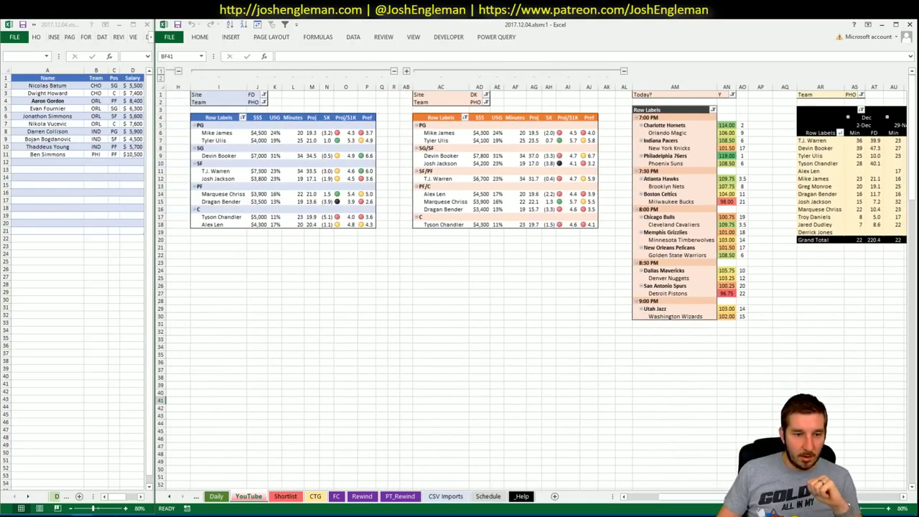
key("alt+Tab")
Step: Review Devin Booker's game log filtered to games against PHI
left_click(318, 33)
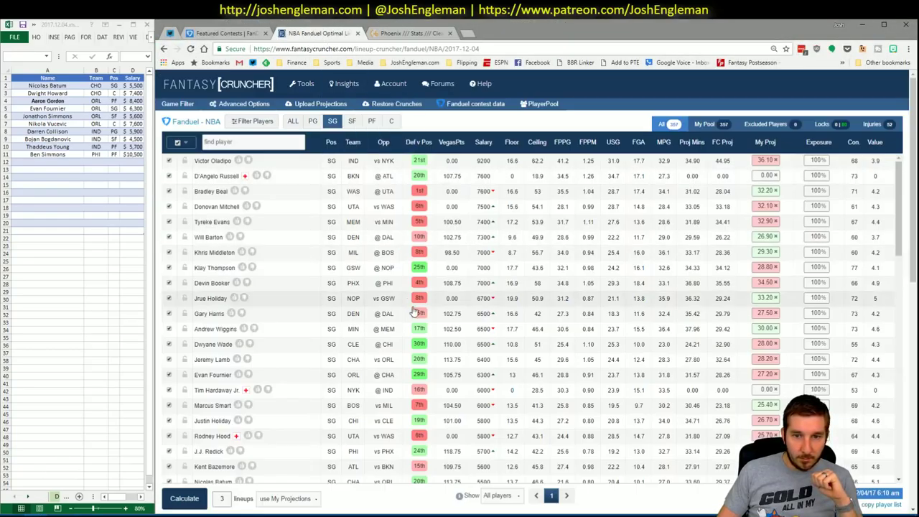
left_click(220, 285)
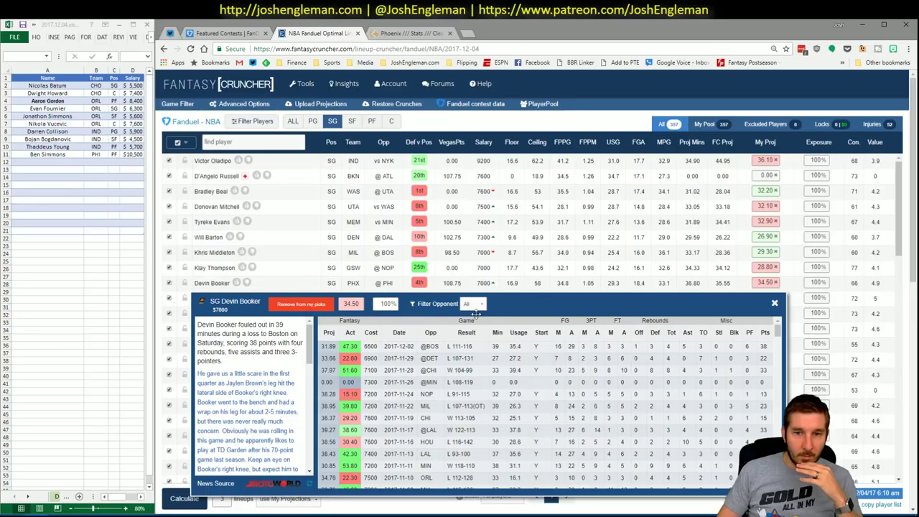
left_click(474, 303)
left_click(480, 324)
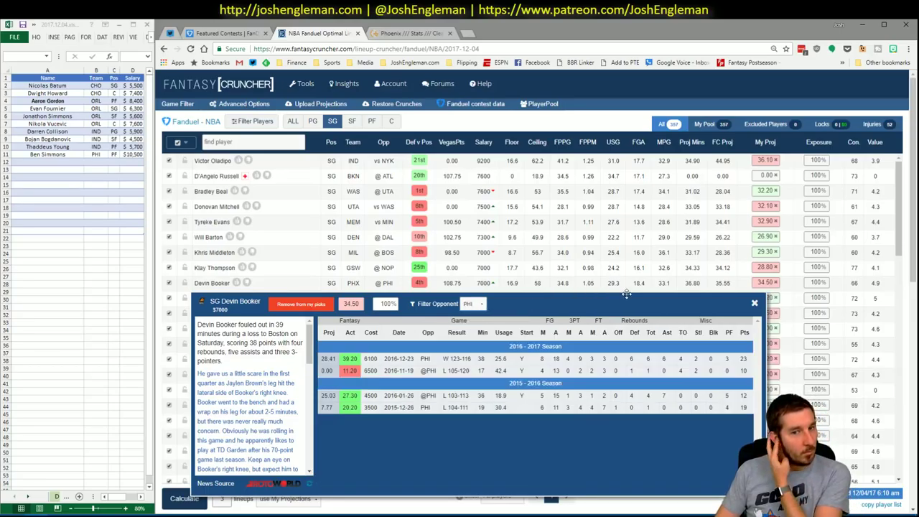
left_click(753, 303)
Step: Add Devin Booker to the shortlist in A12, below Ben Simmons
left_click(54, 161)
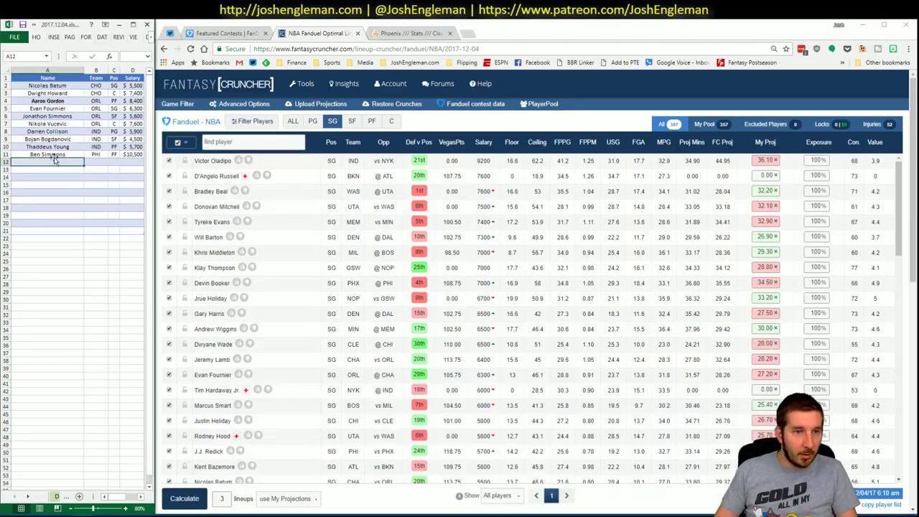
type("De")
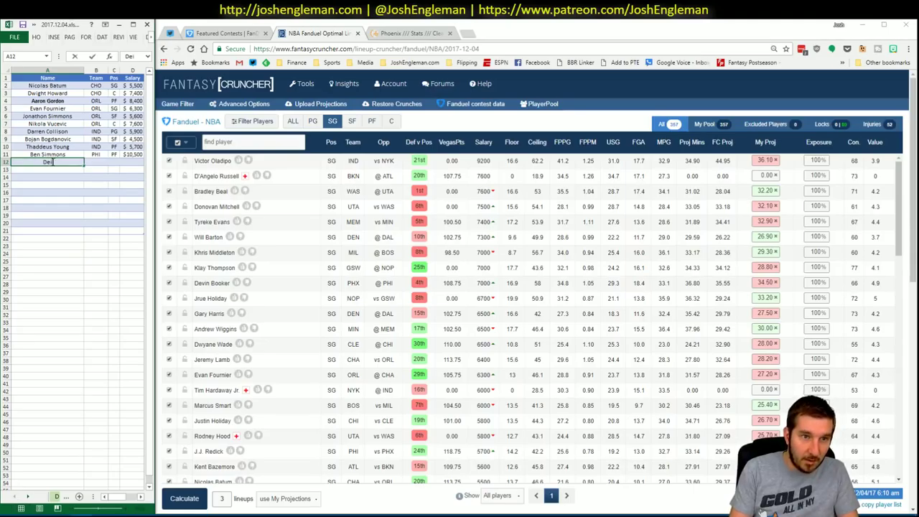
type("vin Booker")
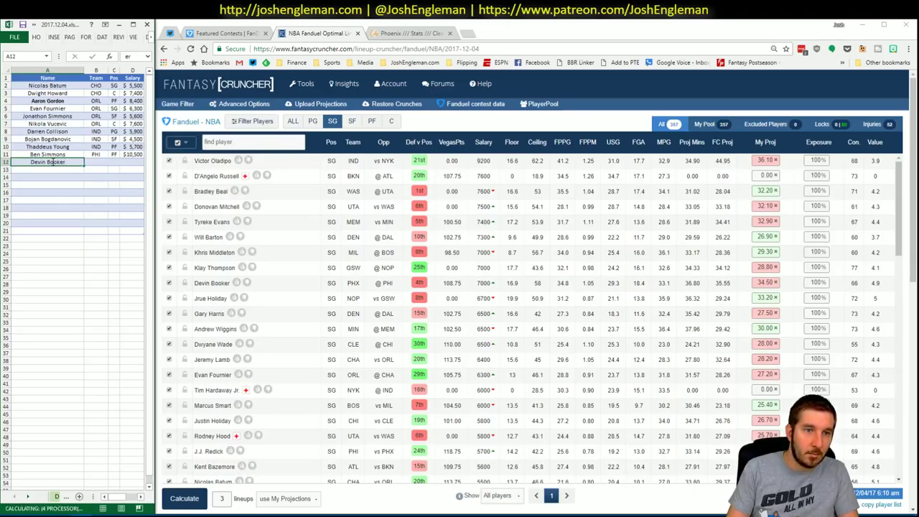
key("Return")
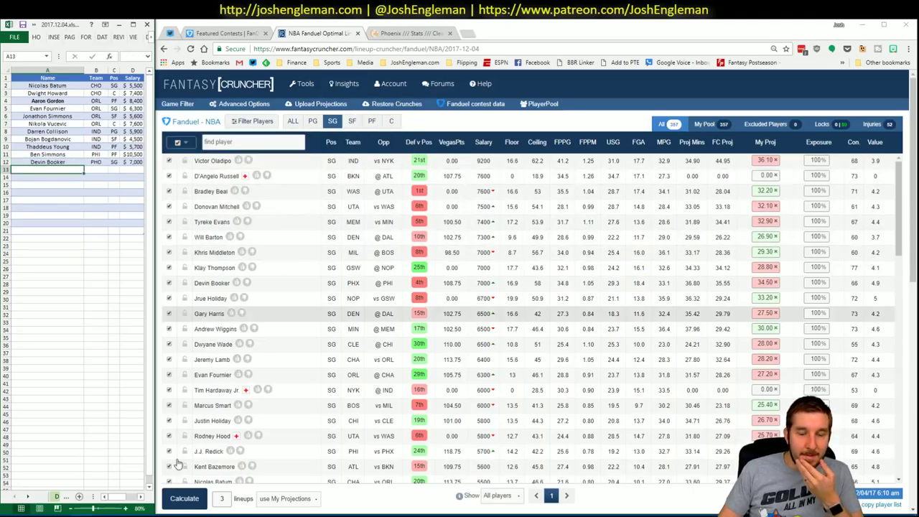
left_click(83, 475)
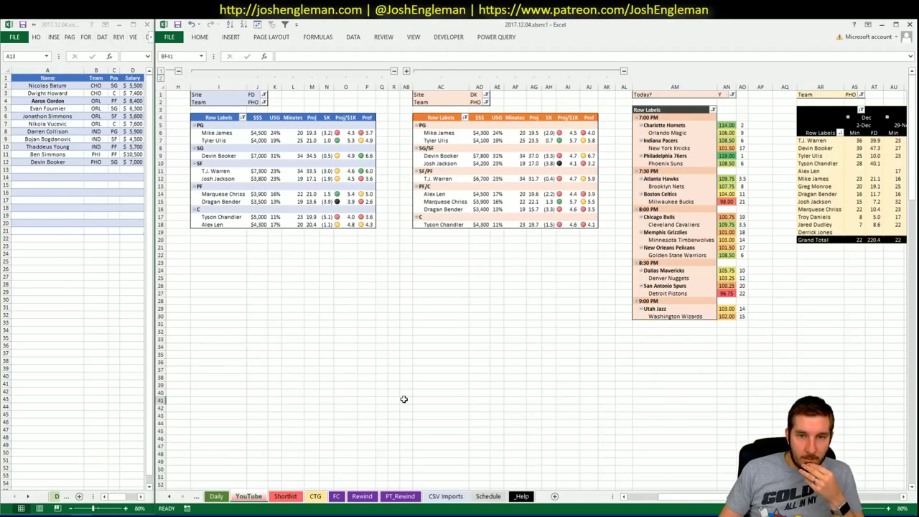
Step: Compare the CTG shooting-profile sheet against the YouTube sheet's Phoenix position pivots
key("ctrl+Page_Down")
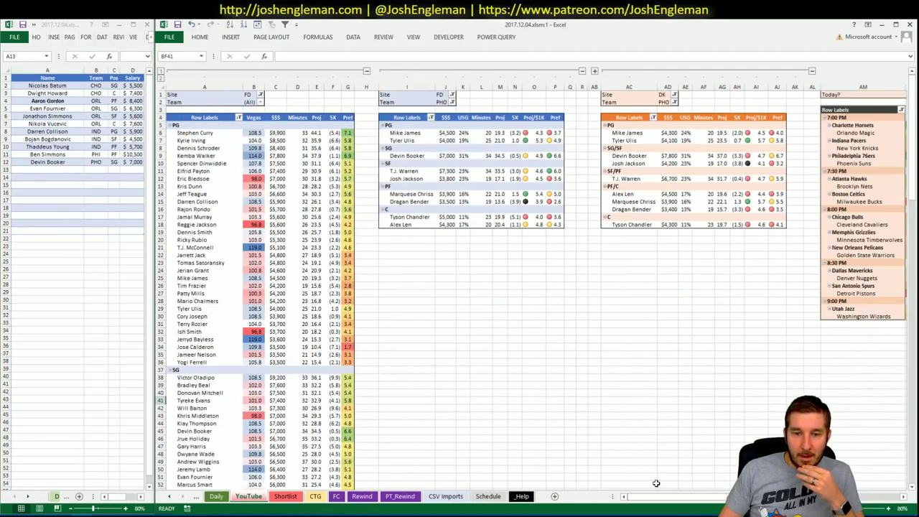
left_click(315, 496)
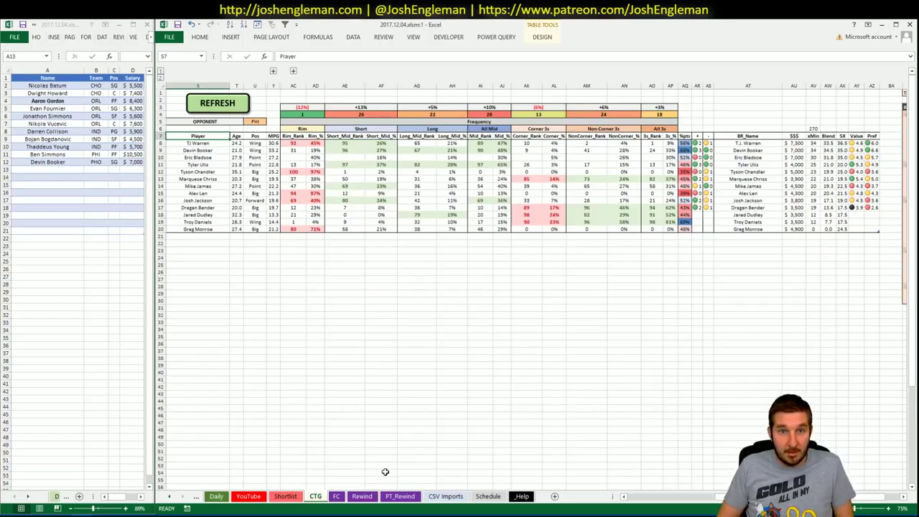
left_click(247, 497)
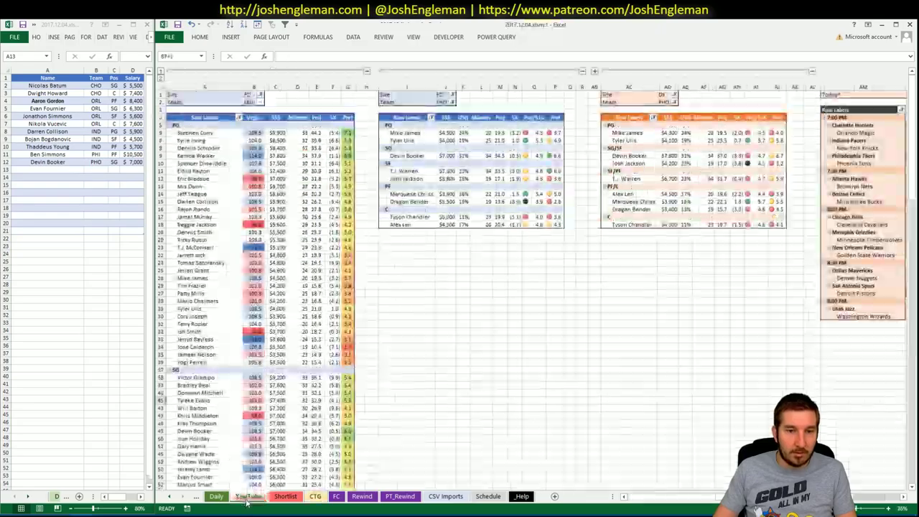
left_click(430, 370)
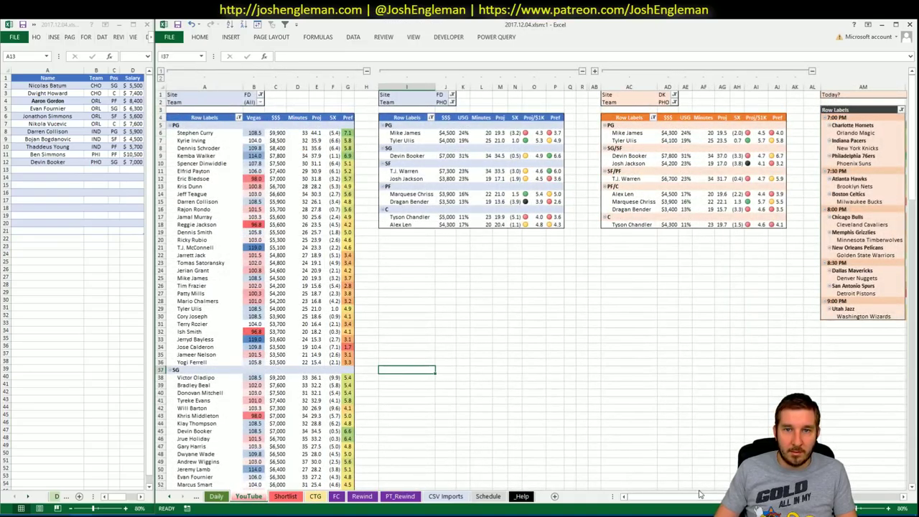
left_click_drag(696, 495, 739, 501)
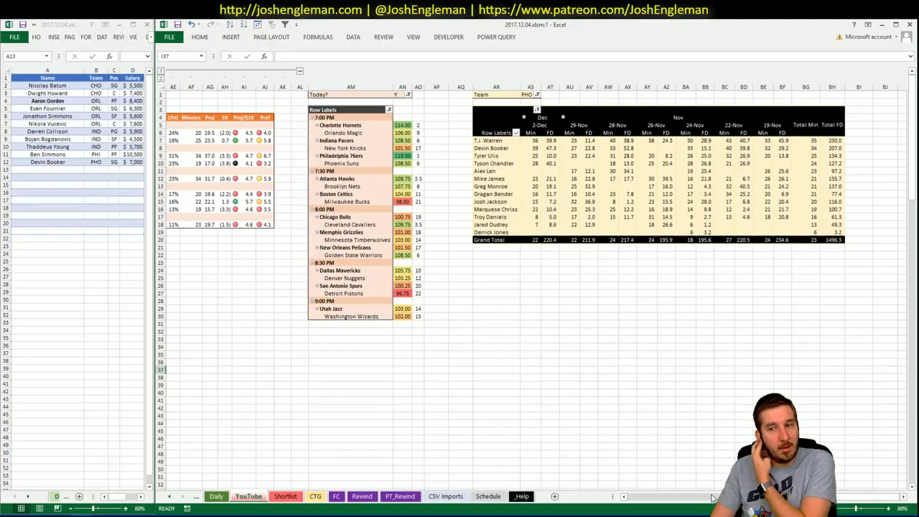
left_click(316, 495)
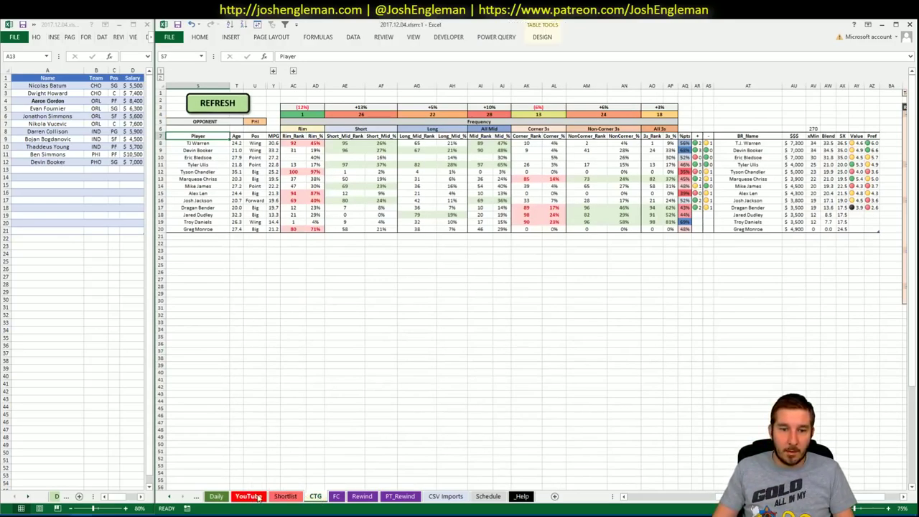
Step: Add Tyler Ulis to the shortlist in A13, below Devin Booker
left_click(49, 174)
type("Ty")
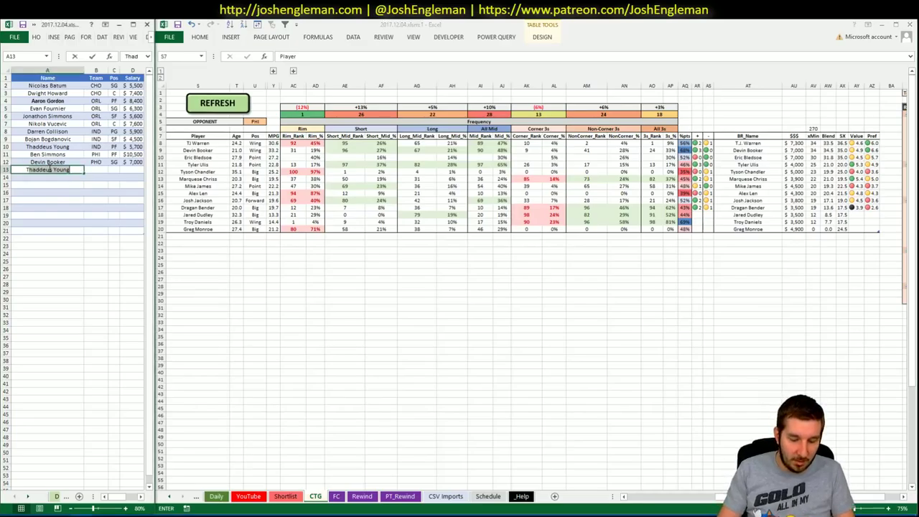
type("ler Ulis")
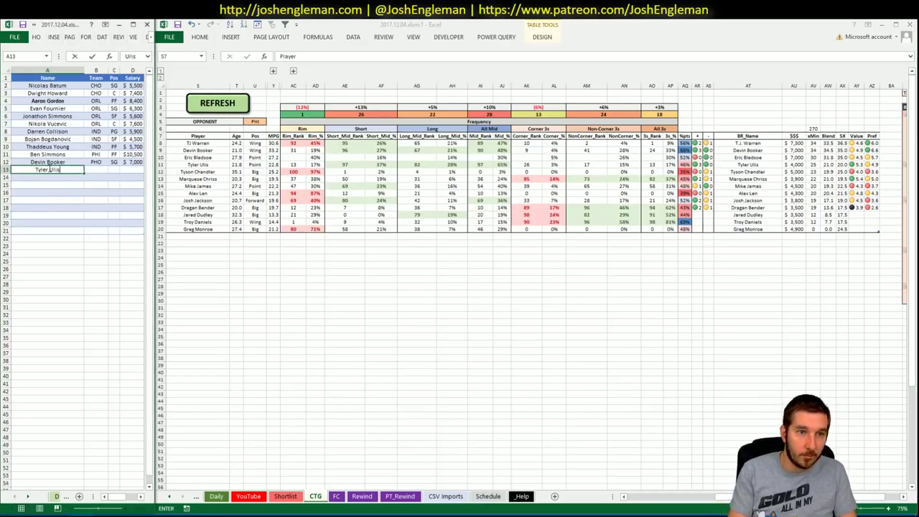
key("ctrl+Return")
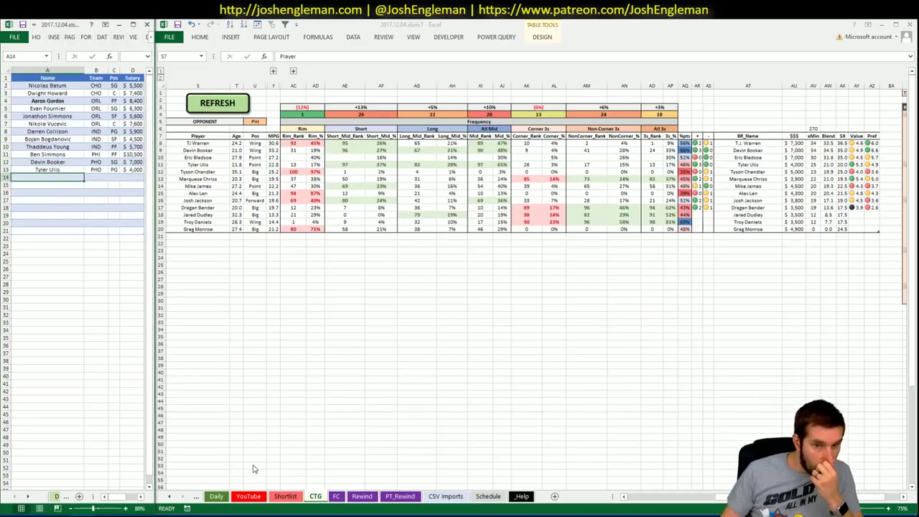
left_click(253, 497)
left_click(253, 497)
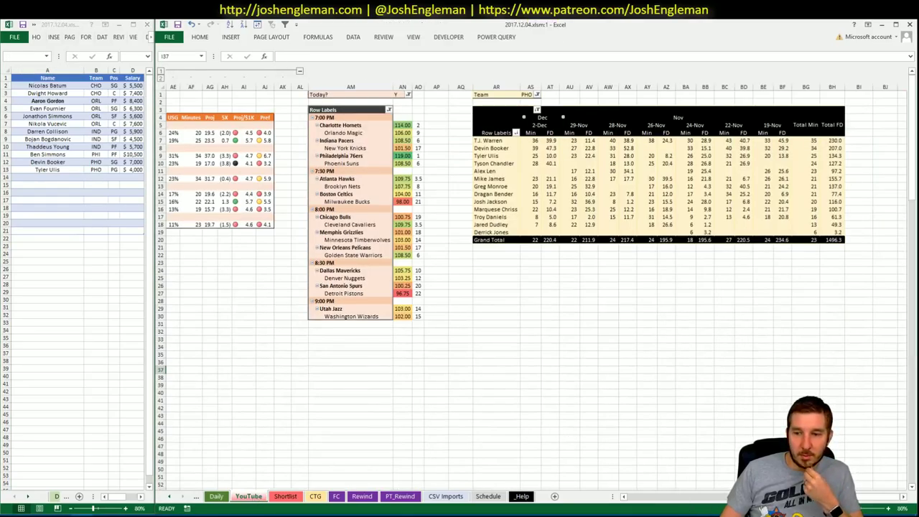
left_click_drag(735, 493, 668, 494)
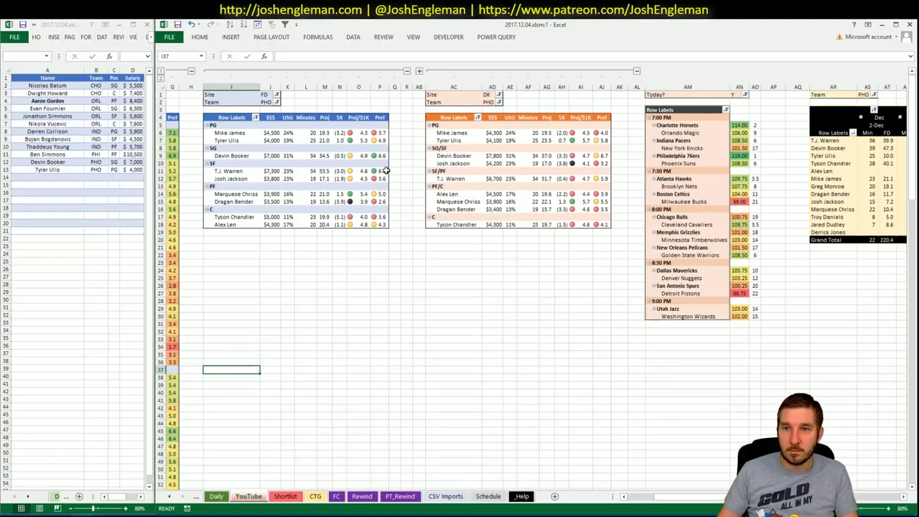
Step: Change the FanDuel, DraftKings and minutes pivot team filters from PHO to ATL
left_click(265, 102)
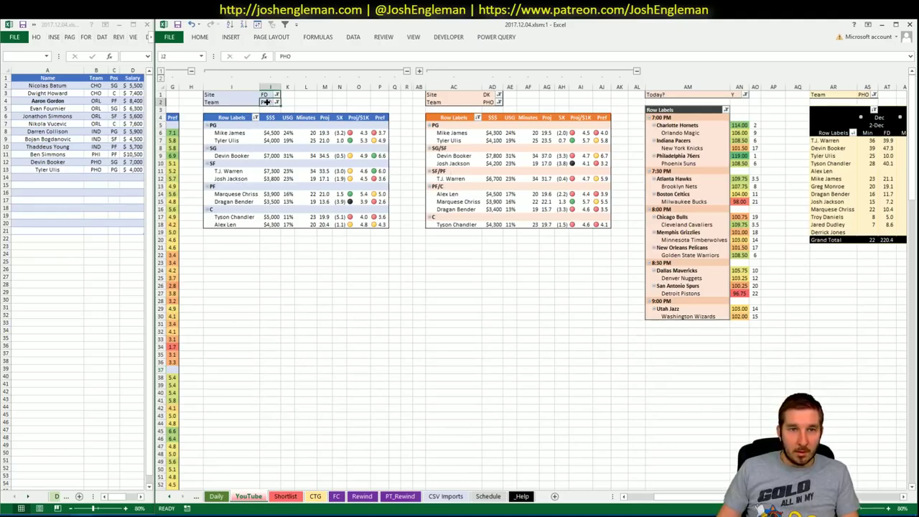
type("ATL")
key("Return")
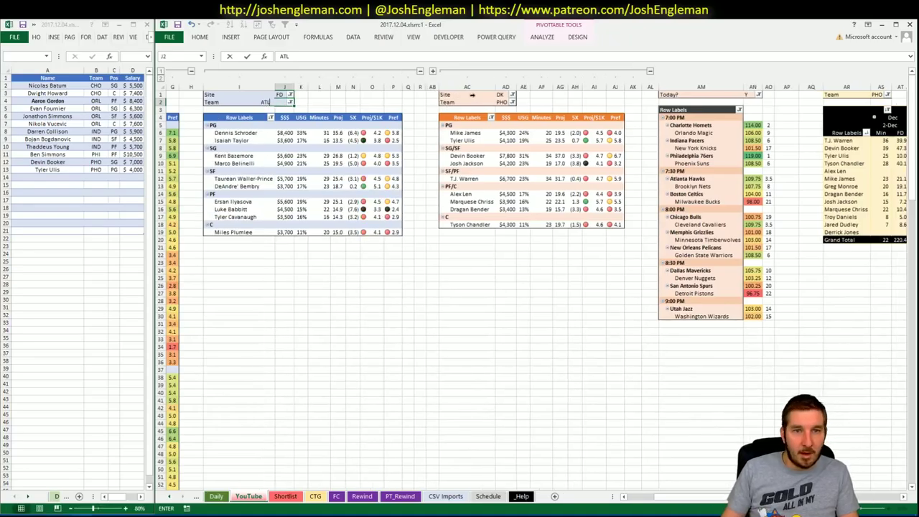
left_click(506, 102)
type("ATL")
key("Tab")
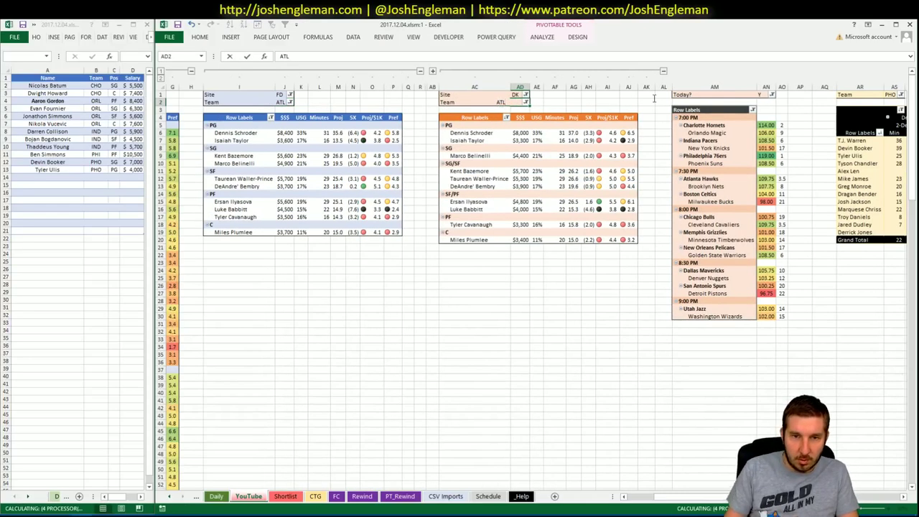
scroll(656, 123, "right", 5)
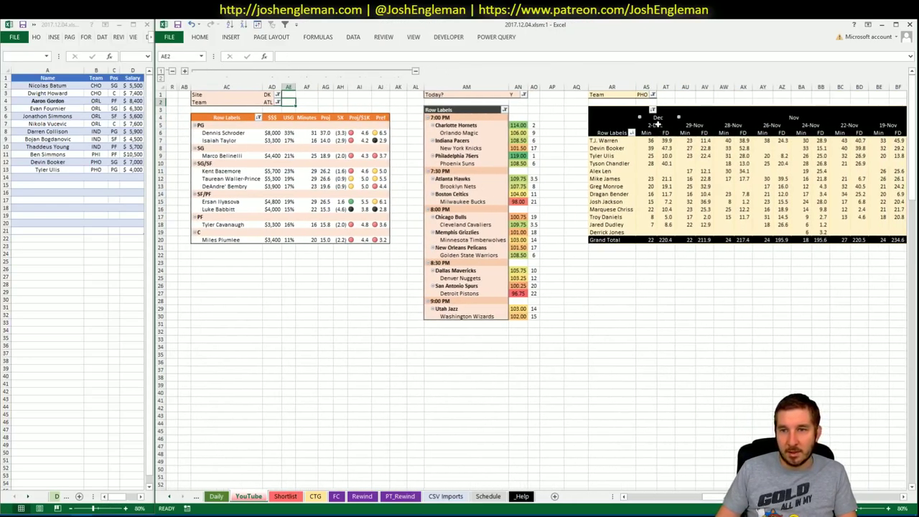
left_click(644, 94)
type("A")
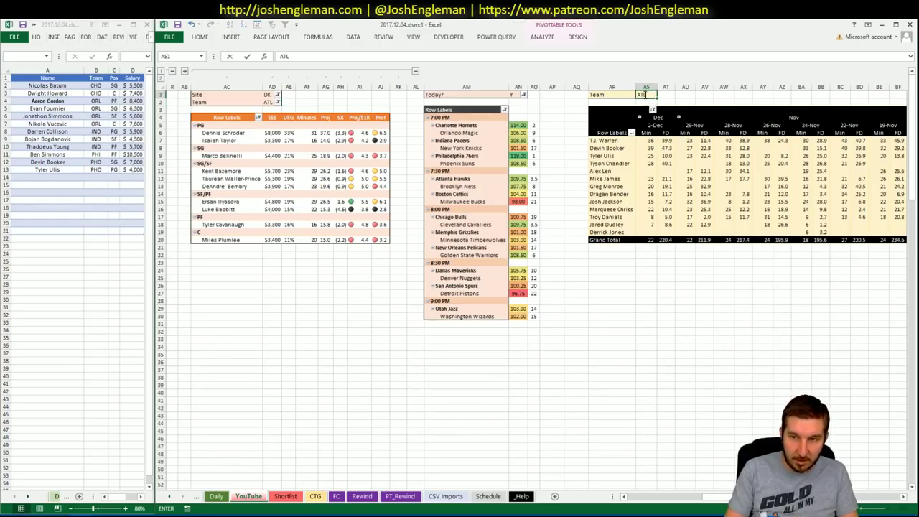
type("TL")
key("Return")
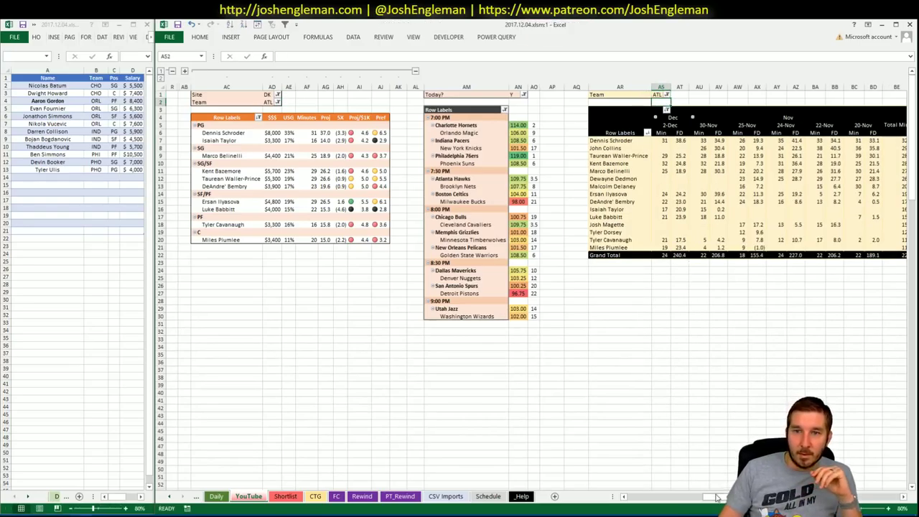
Step: Look over the Atlanta pivots, then switch to FantasyCruncher in Chrome
left_click_drag(723, 497, 680, 482)
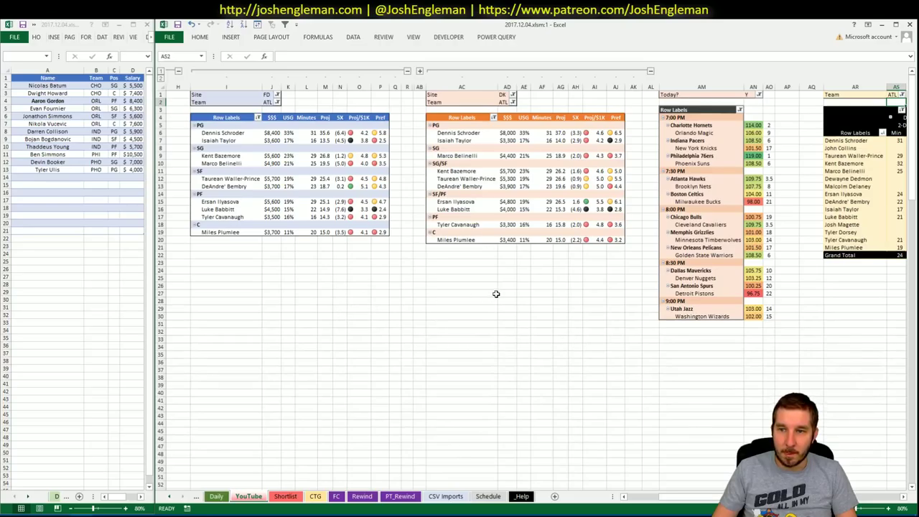
left_click(576, 269)
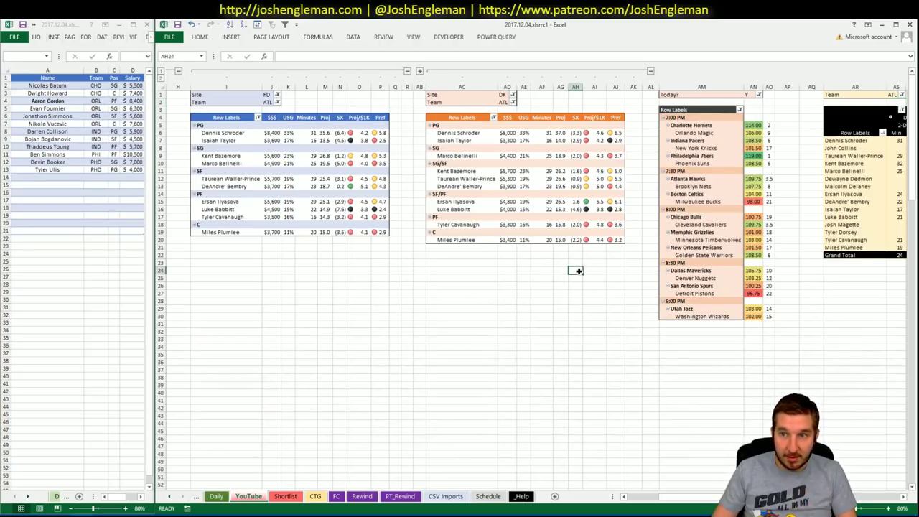
left_click(374, 361)
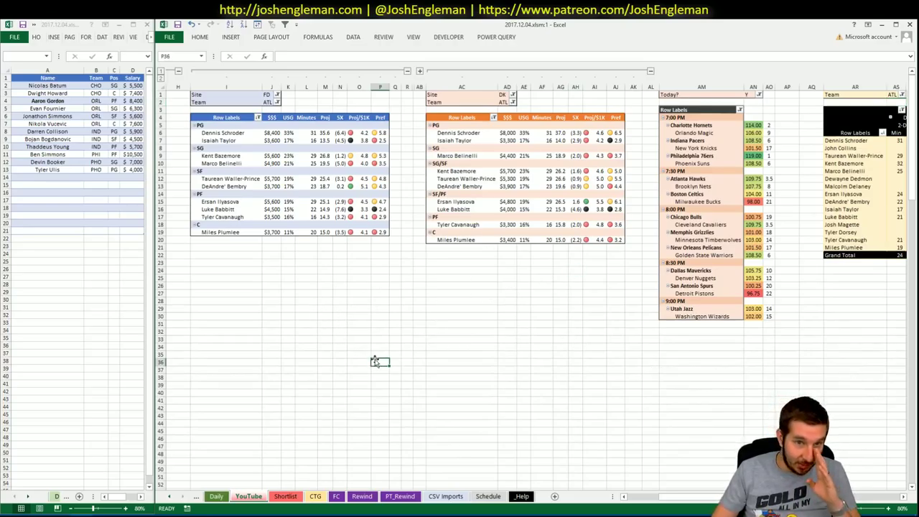
key("alt+Tab")
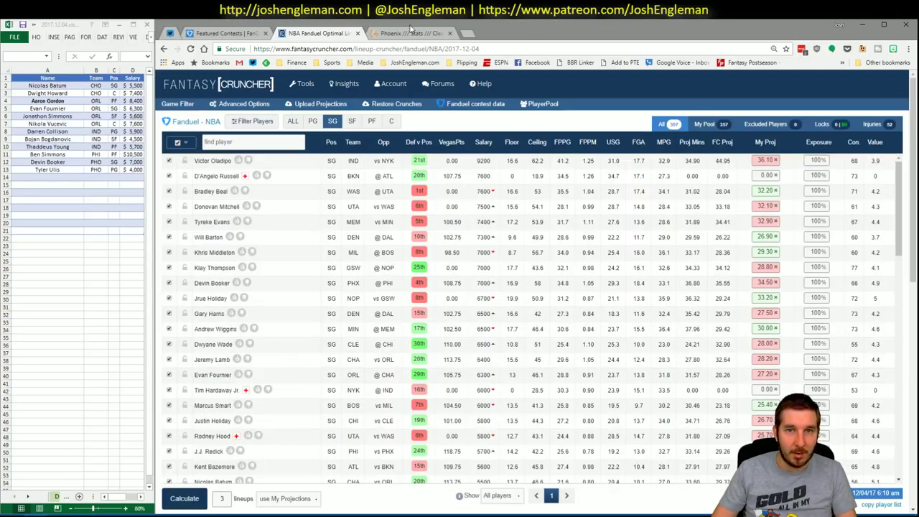
Step: Search 'atl' on Cleaning the Glass and open the Atlanta Hawks team stats
left_click(406, 34)
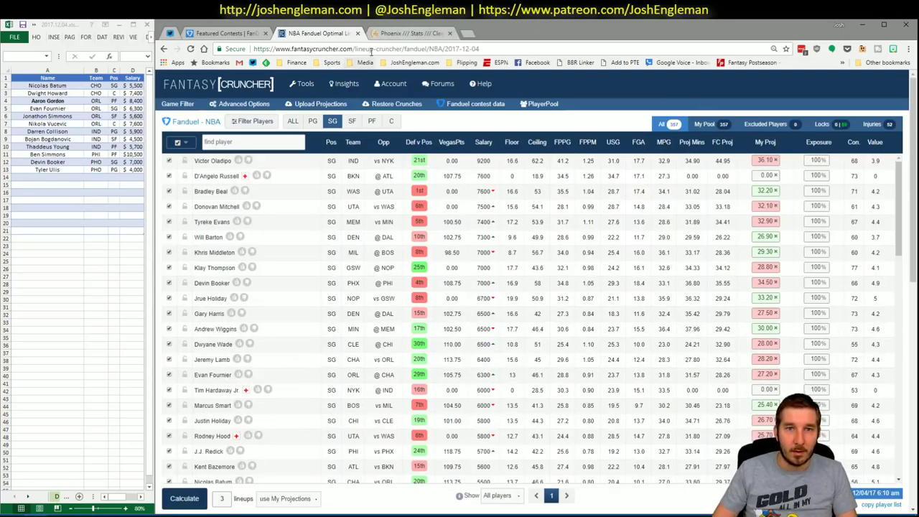
left_click(287, 105)
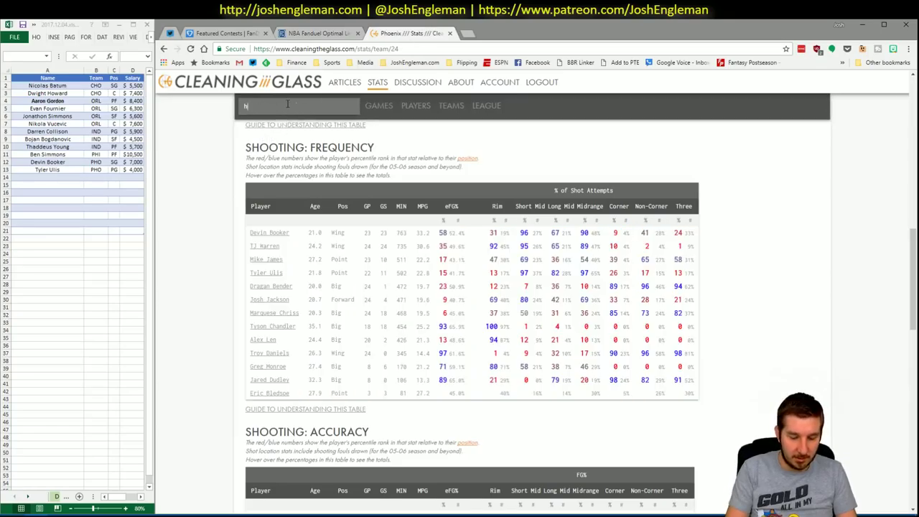
type("atl")
key("Return")
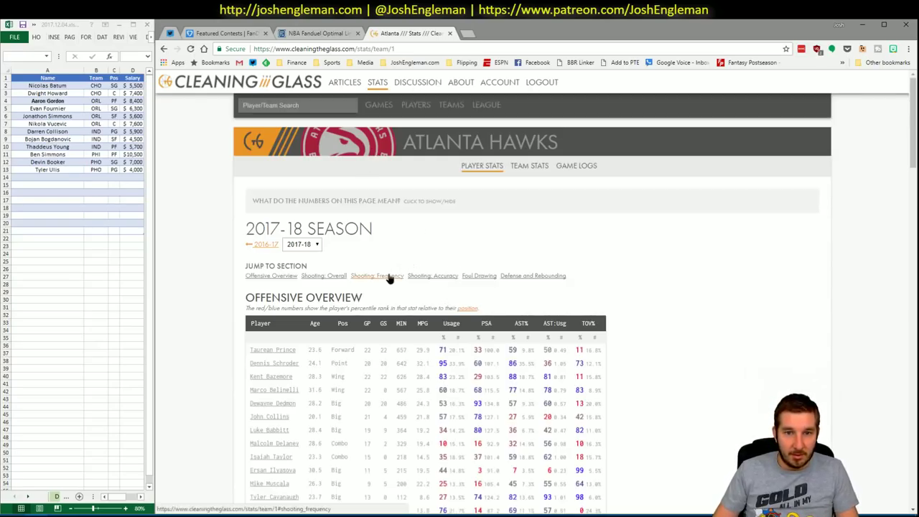
Step: Select and copy the Atlanta Hawks Shooting: Frequency table, then return to Excel
left_click(388, 277)
mouse_move(700, 436)
left_click_drag(699, 437, 250, 233)
key("alt+Tab")
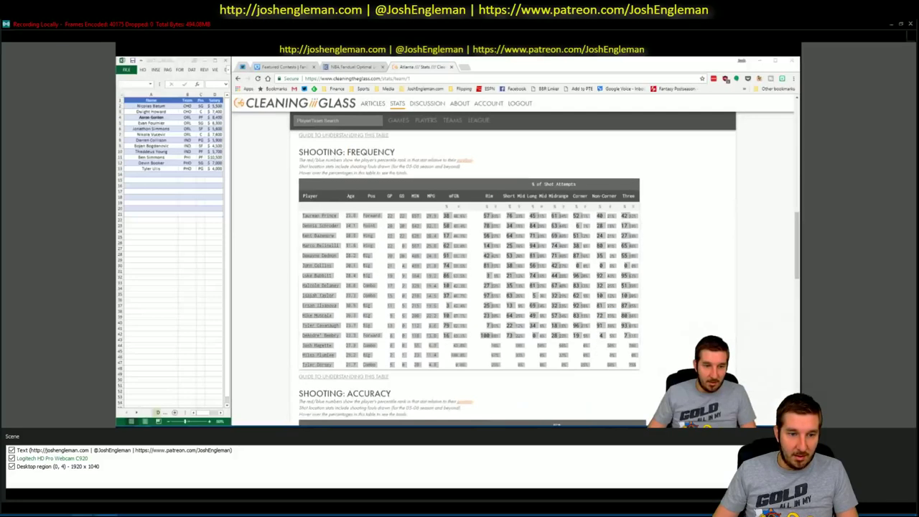
key("alt+Tab")
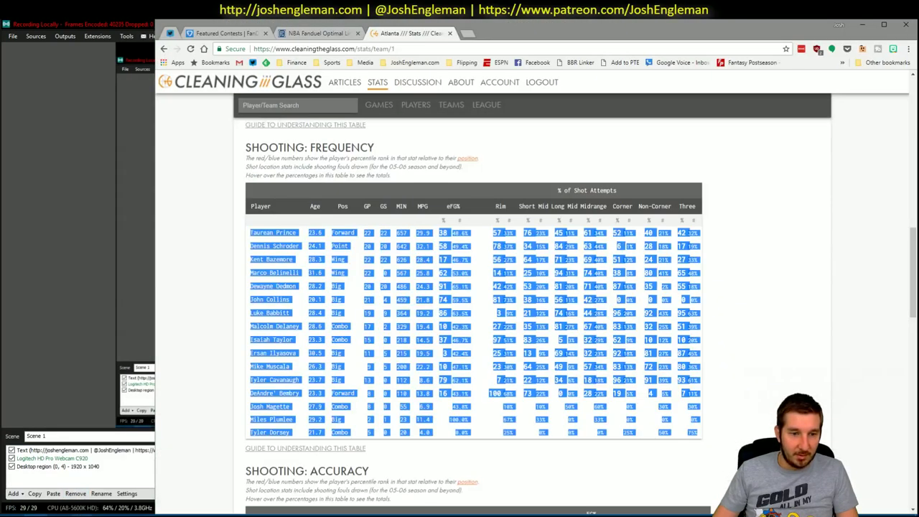
key("alt+Tab")
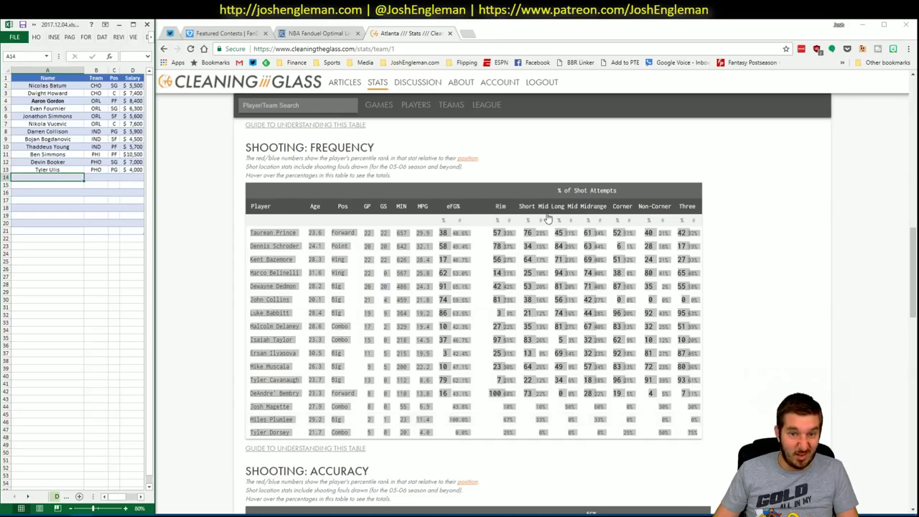
key("ctrl+c")
key("alt+Tab")
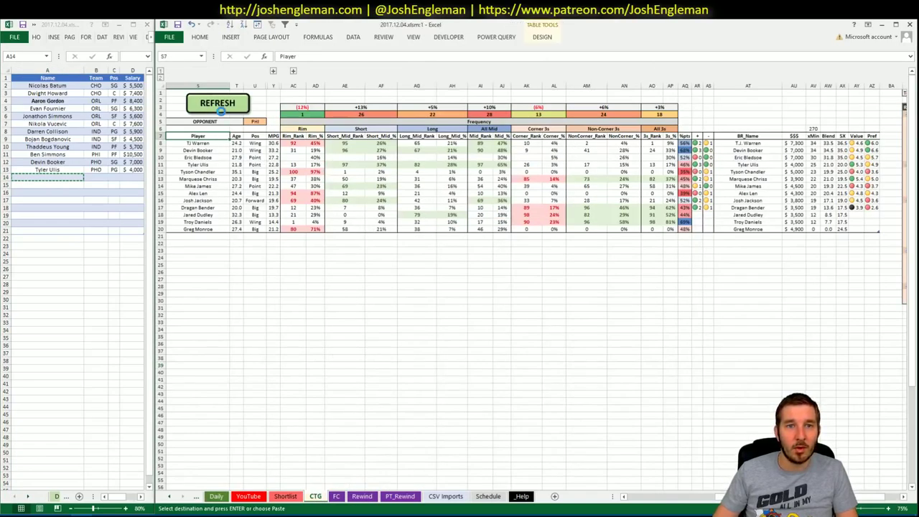
Step: Run REFRESH on the CTG sheet, end the VBA error, and check the Pref formula
left_click(220, 112)
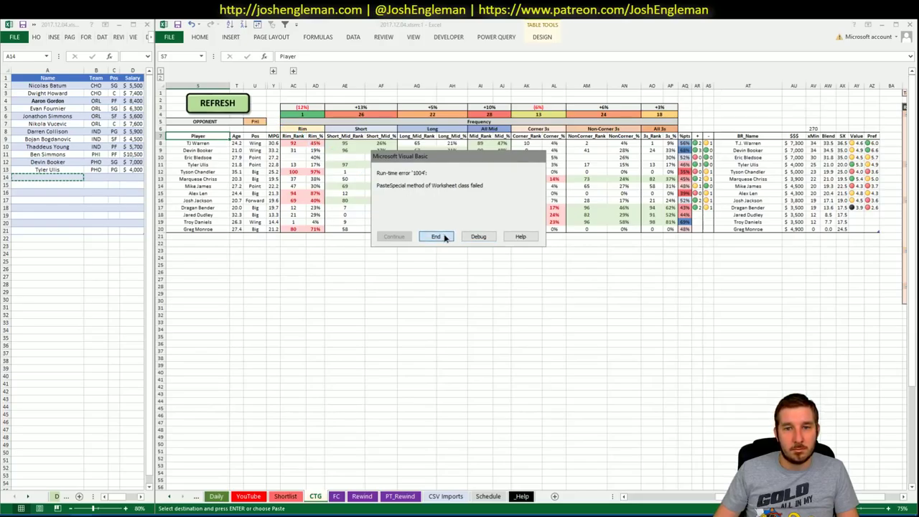
left_click(435, 236)
left_click(430, 278)
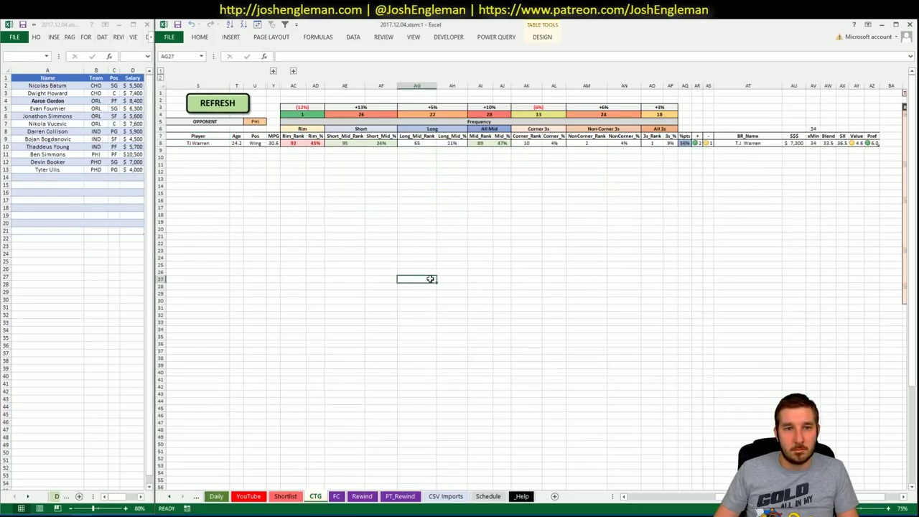
left_click(871, 143)
key("Tab")
key("ctrl+Tab")
key("alt+Tab")
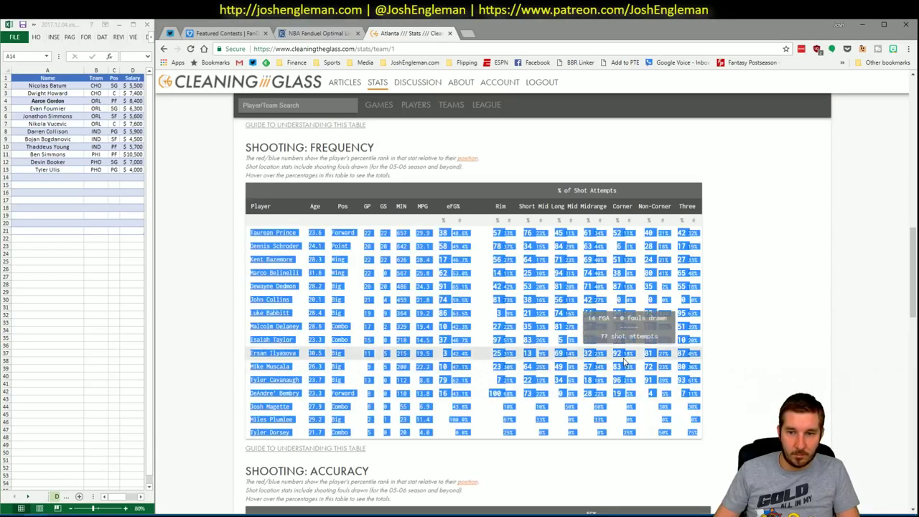
key("alt+Tab")
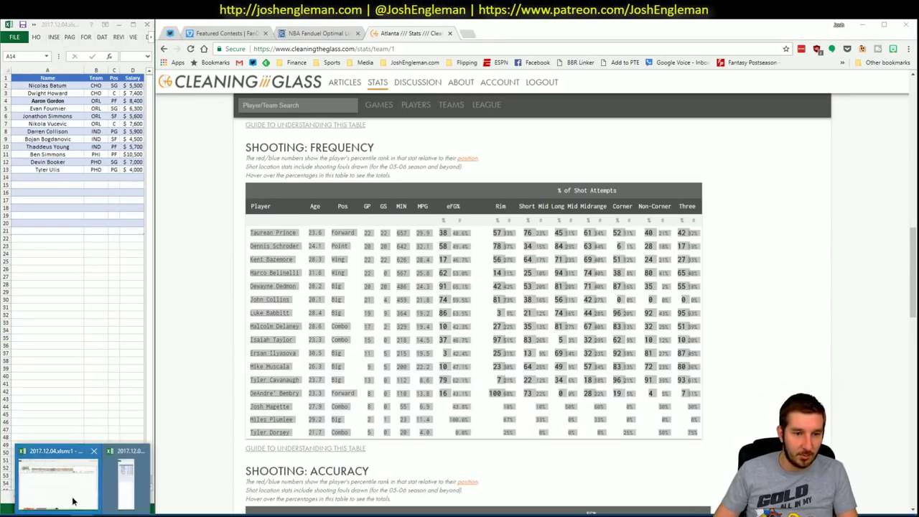
left_click(81, 473)
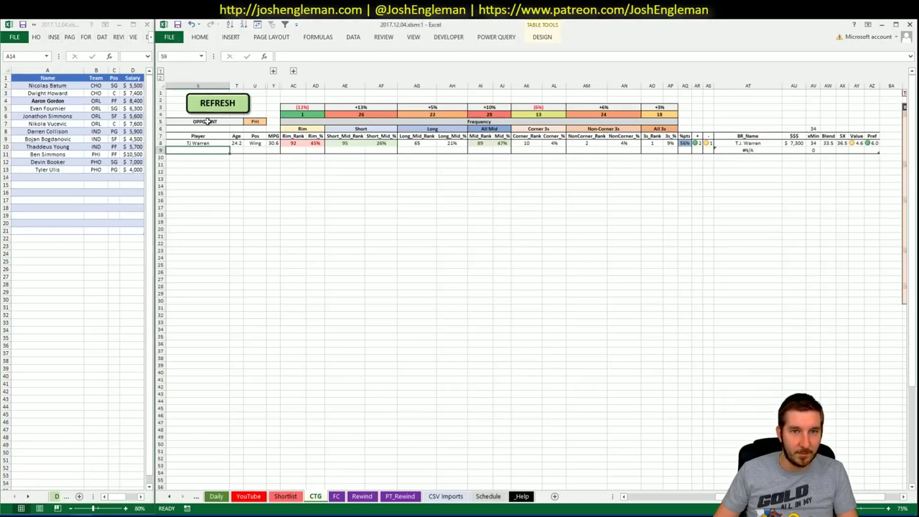
Step: Enter BRK as the opponent in U5 and dismiss the invalid-value warning
left_click(257, 122)
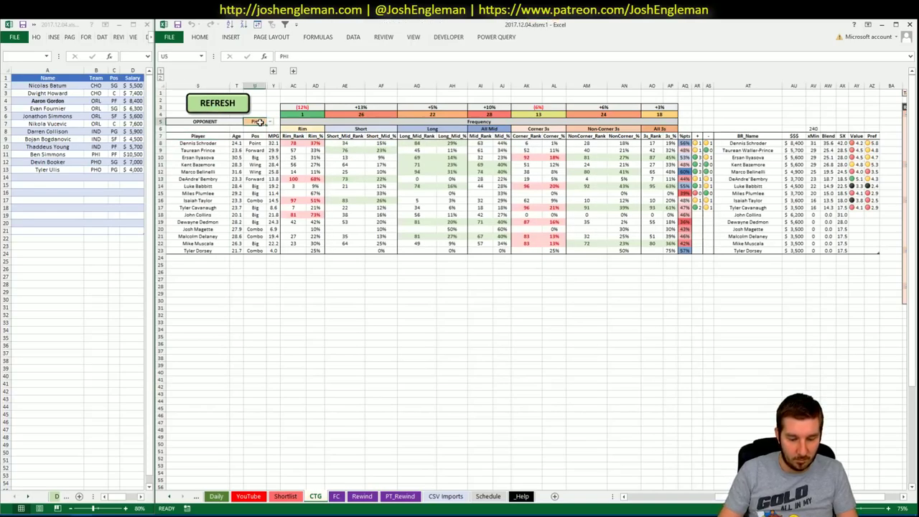
type("BRK")
key("Return")
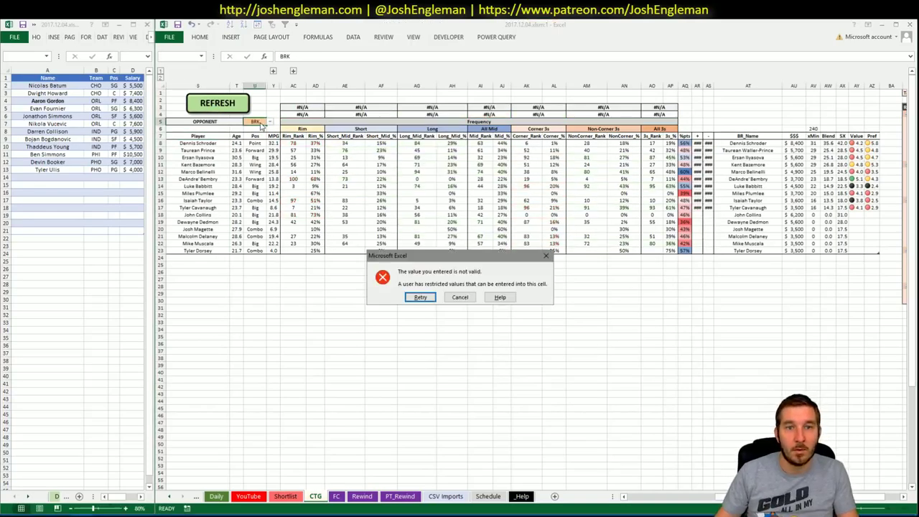
key("Escape")
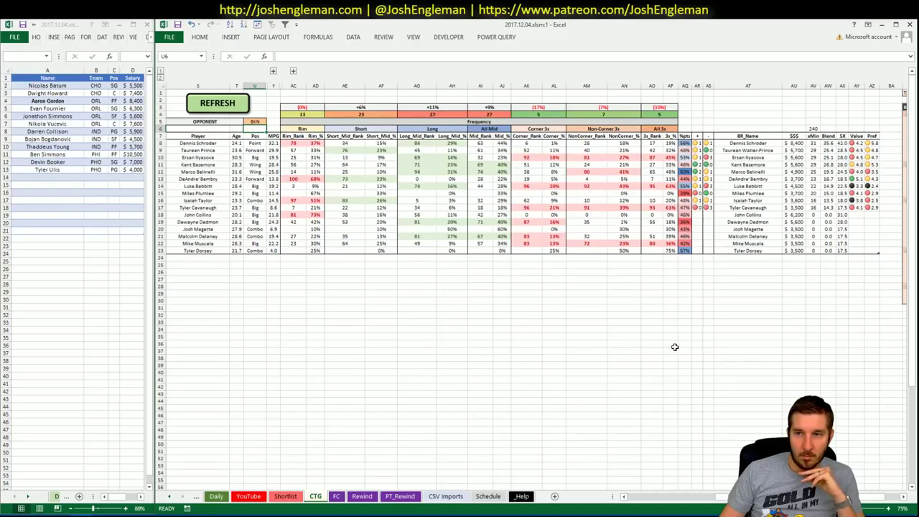
Step: On the YouTube sheet, set the FanDuel pivot's Team filter (J2) to BRK
left_click(253, 496)
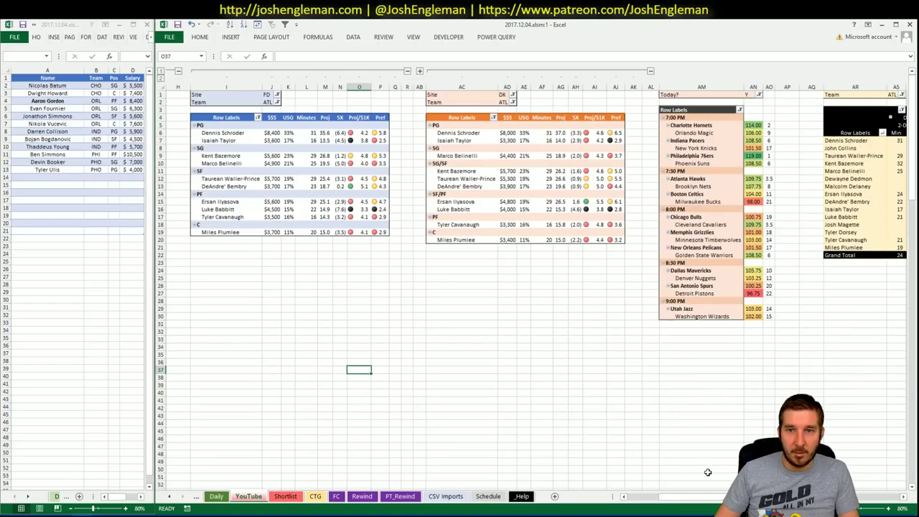
left_click_drag(713, 498, 721, 499)
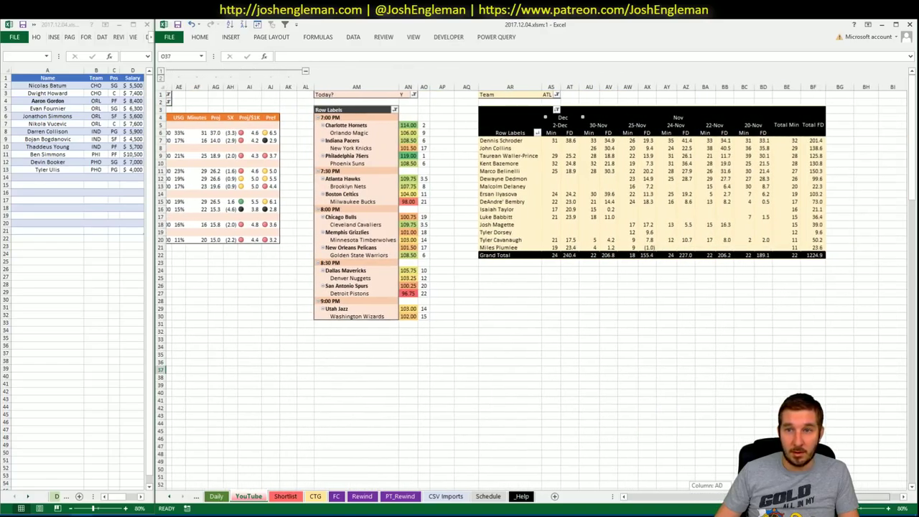
scroll(256, 106, "left", 8)
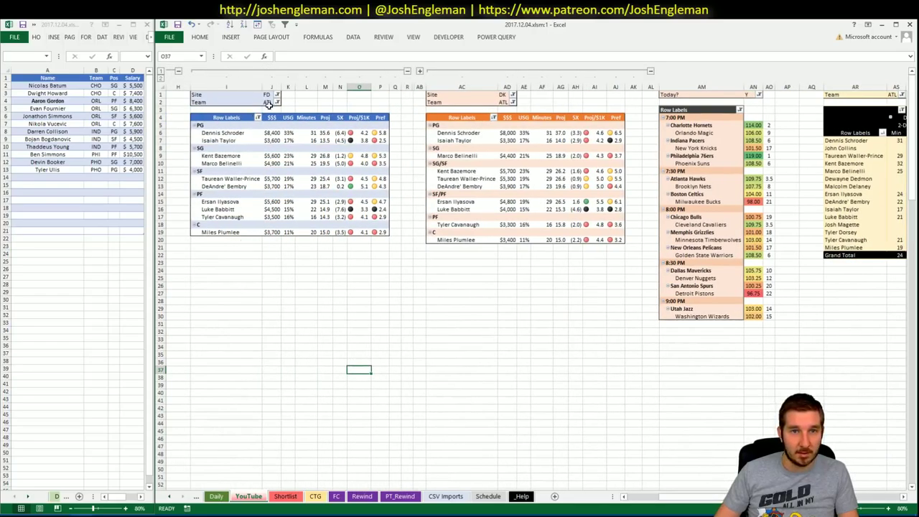
left_click(267, 102)
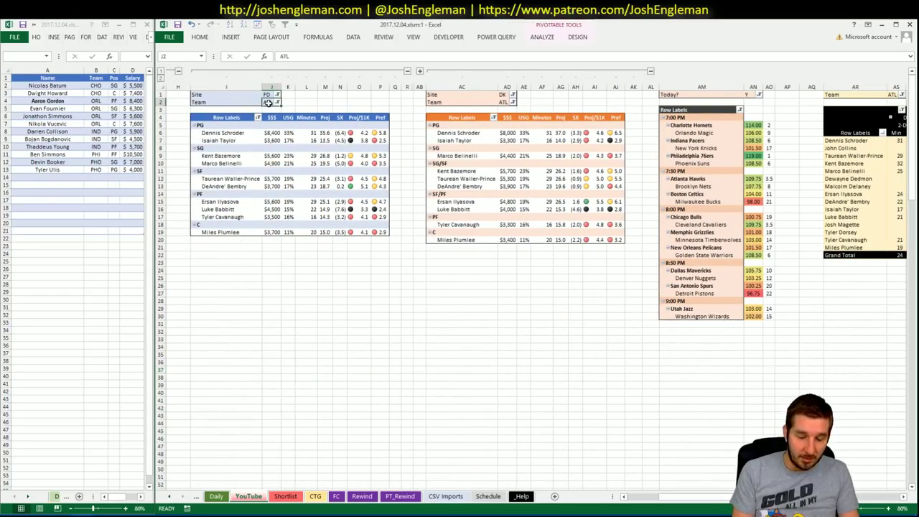
type("BRK")
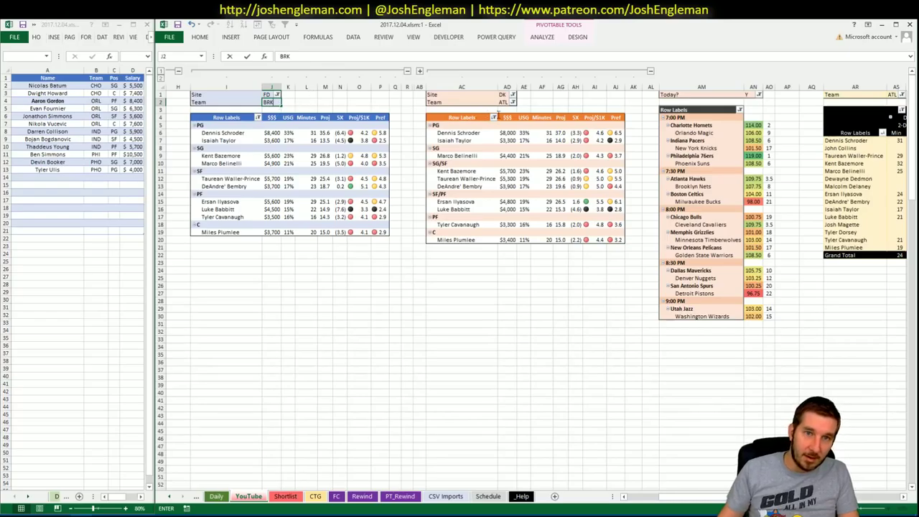
key("Return")
Step: Set the DraftKings (AD2) and minutes (AS1) pivot Team filters to BRK
left_click(509, 102)
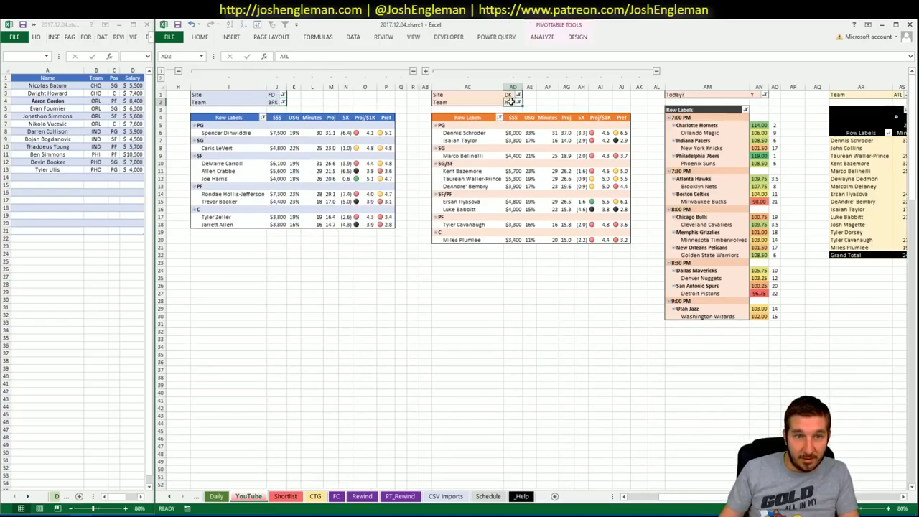
type("BRK")
key("Return")
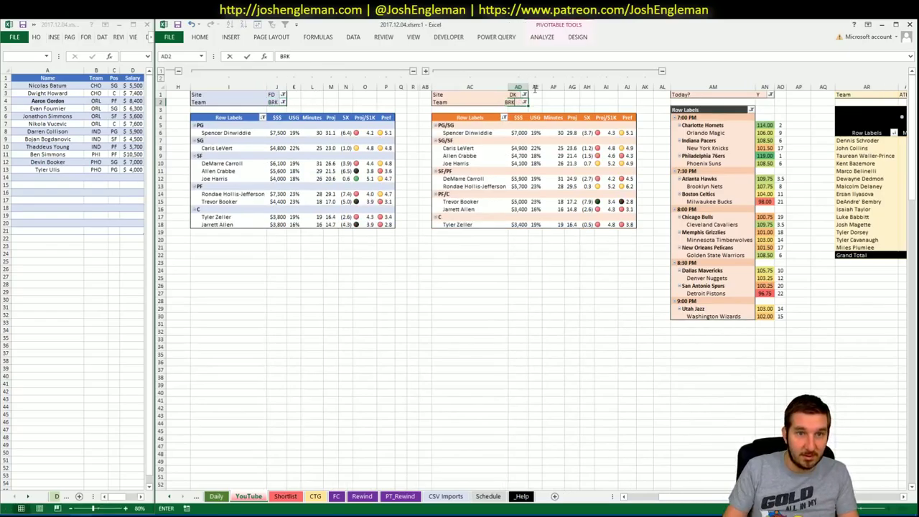
left_click(898, 96)
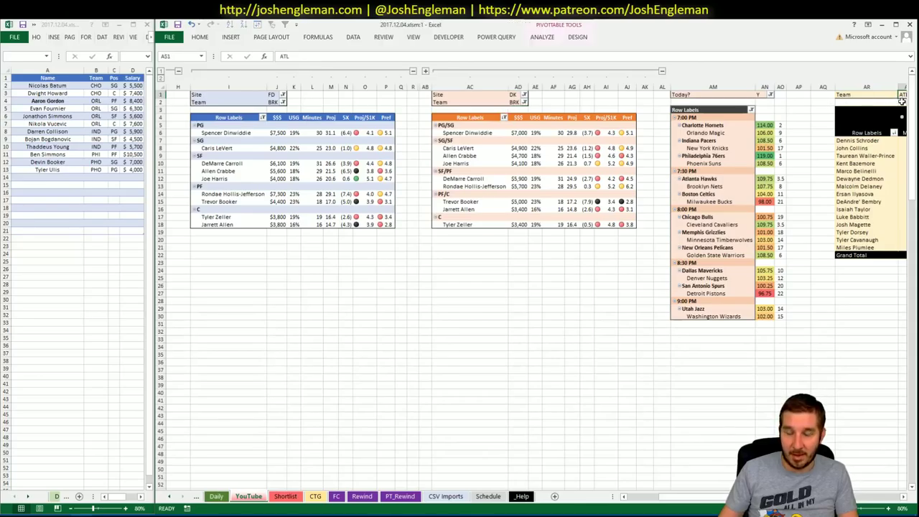
type("BRK")
key("Return")
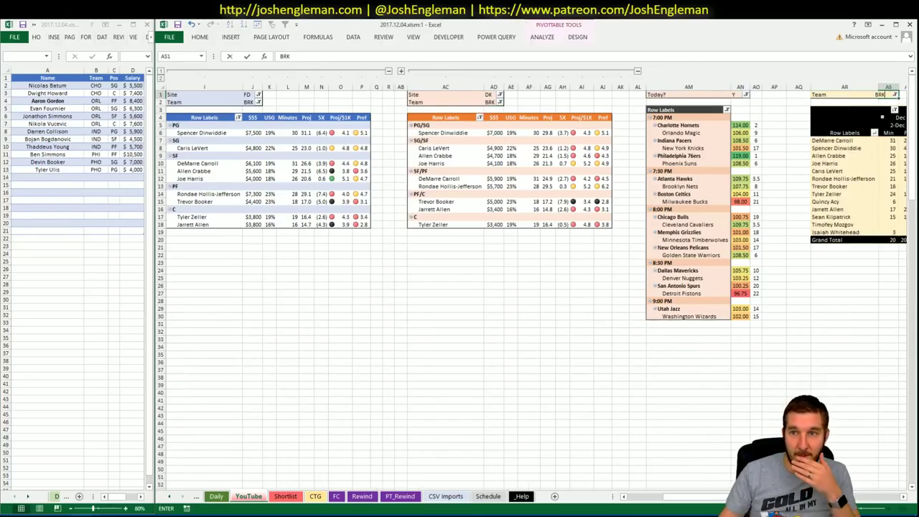
scroll(536, 283, "left", 3)
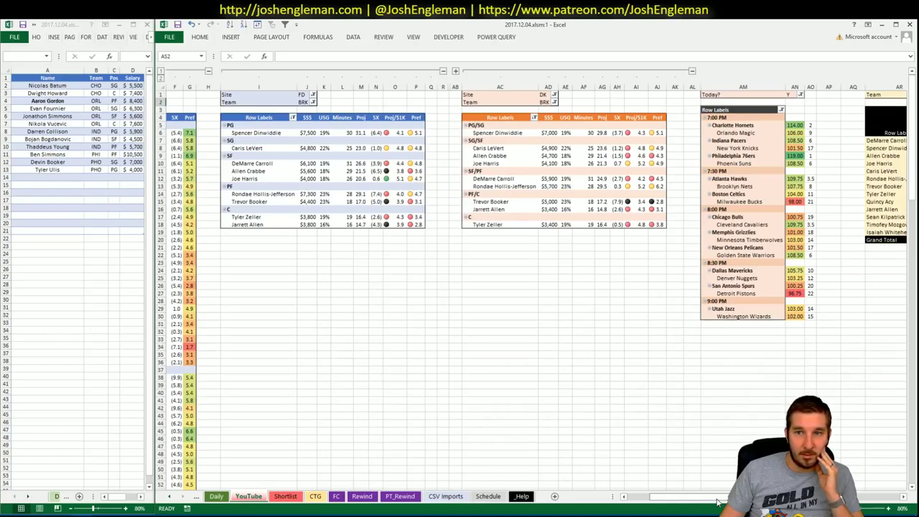
mouse_move(717, 501)
left_mouse_down()
mouse_move(746, 501)
mouse_move(718, 500)
left_mouse_up()
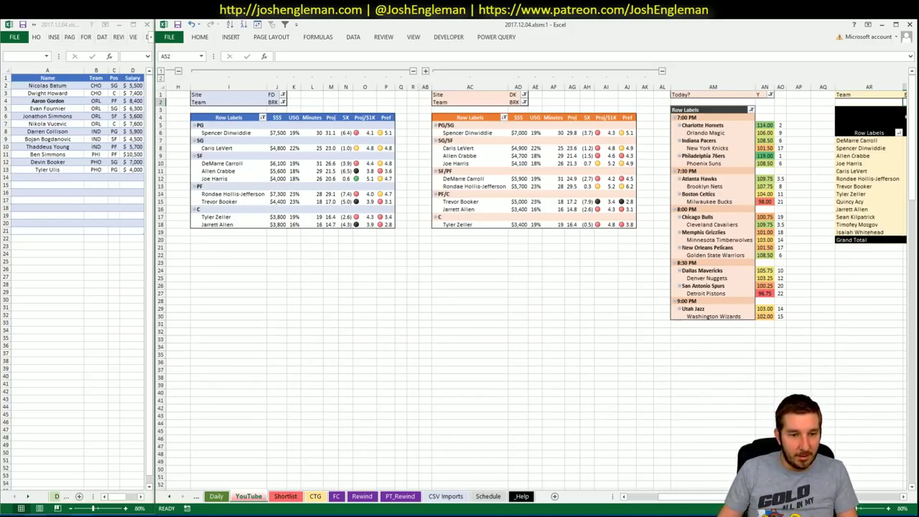
left_click(57, 512)
Step: Open the Atlanta Hawks page and copy its Shooting: Frequency table
left_click(314, 98)
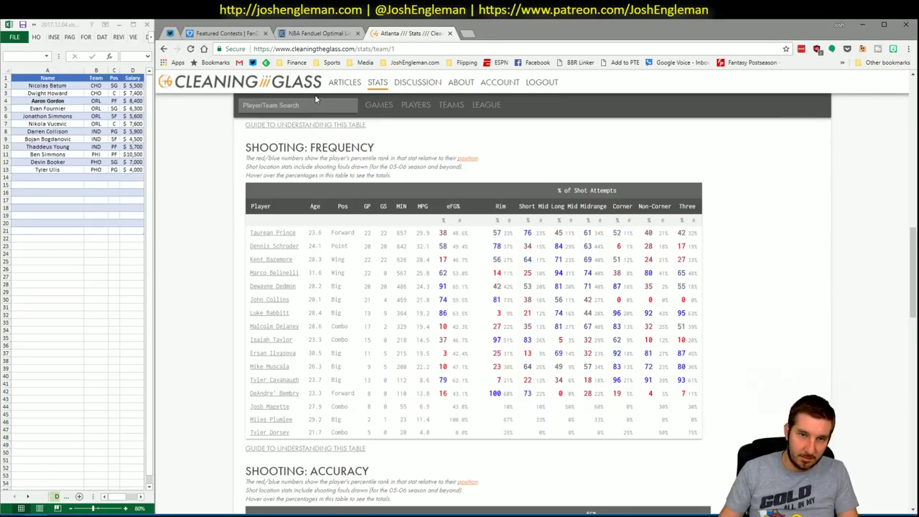
left_click(313, 105)
type("Atlanta Hawks")
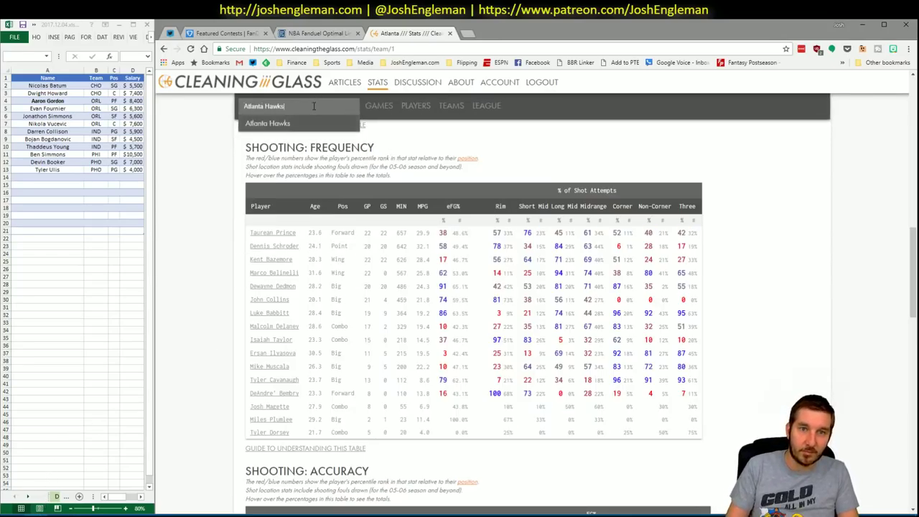
key("Return")
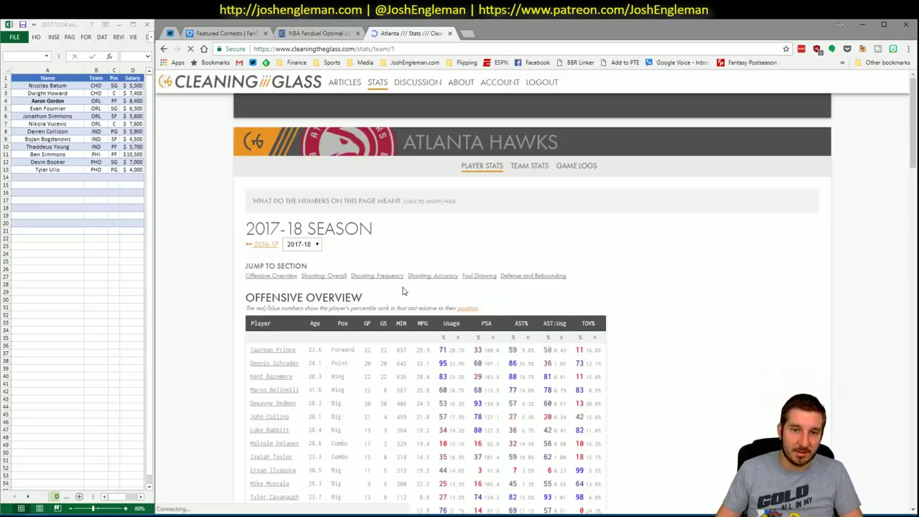
left_click(382, 277)
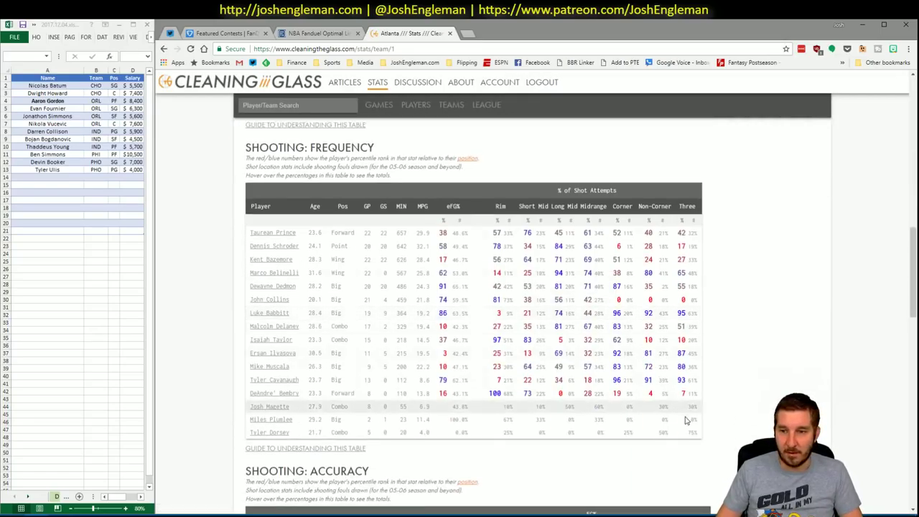
left_click_drag(699, 432, 252, 232)
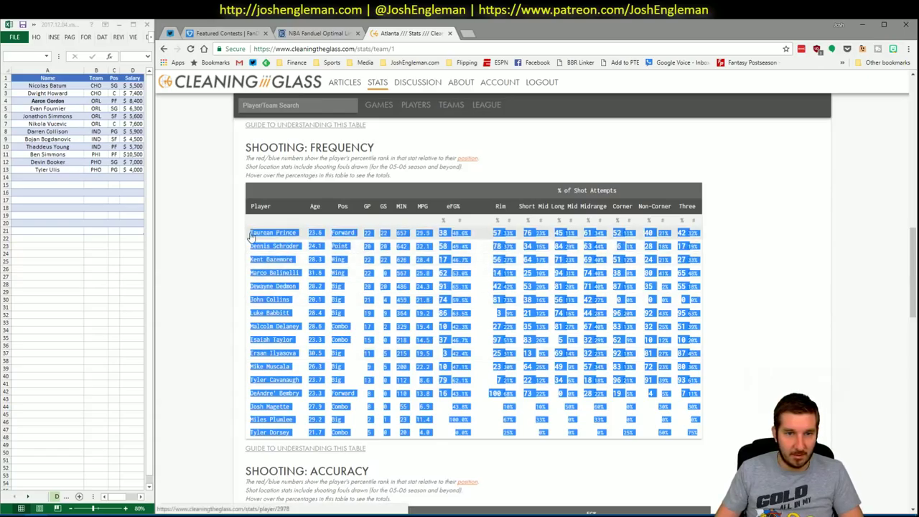
key("alt+Tab")
Step: Set the CTG sheet's opponent cell to ATL
left_click(318, 495)
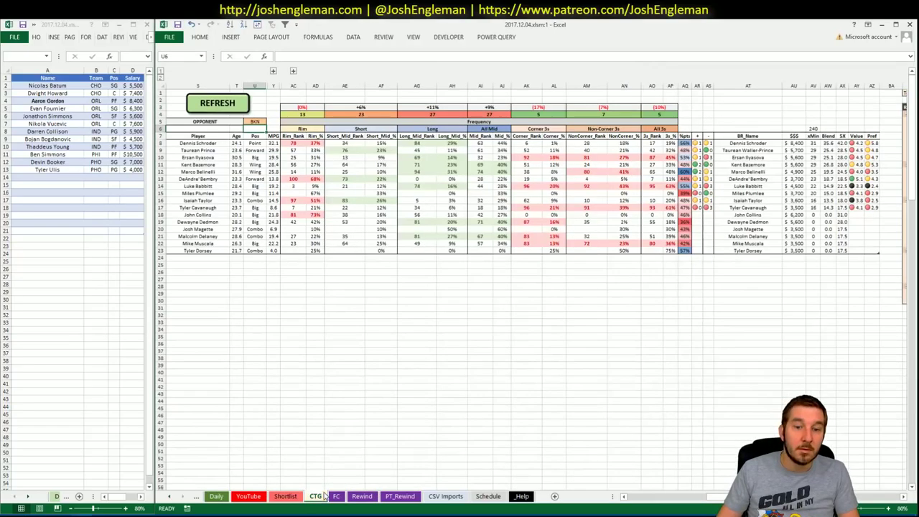
left_click(255, 121)
type("ATL")
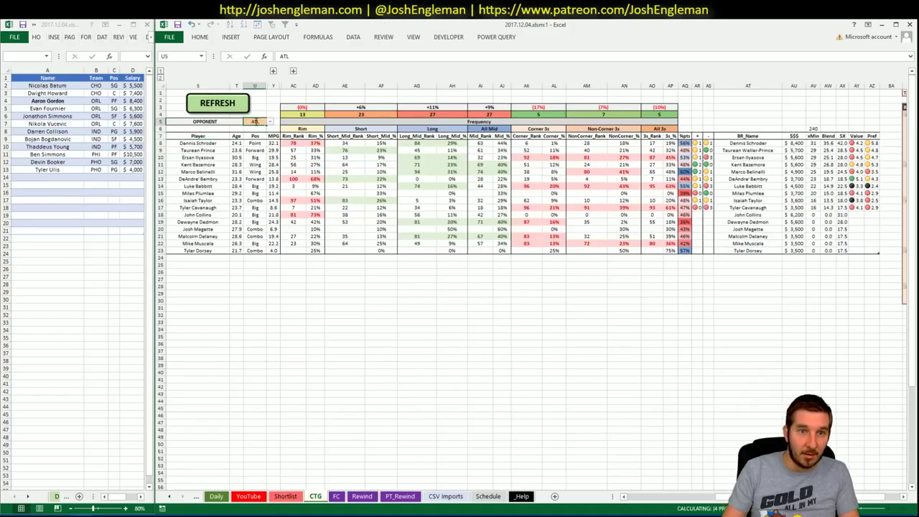
key("Return")
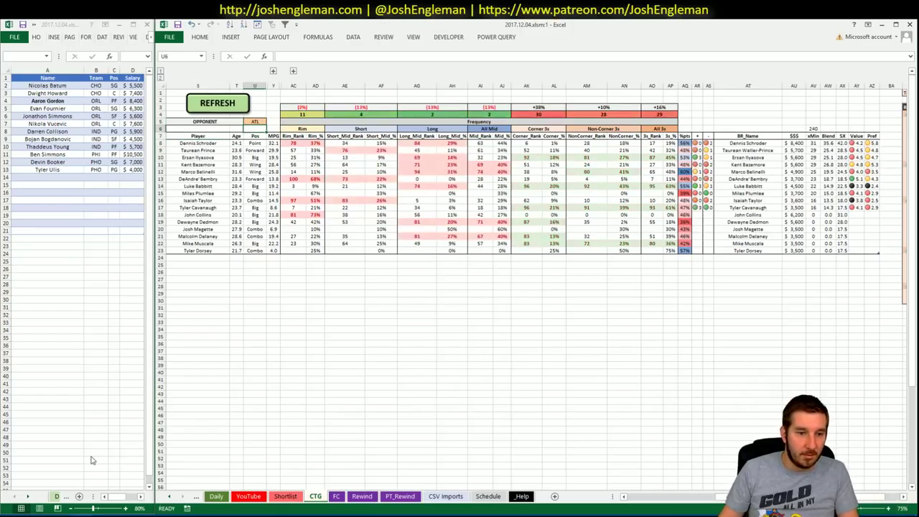
key("alt+Tab")
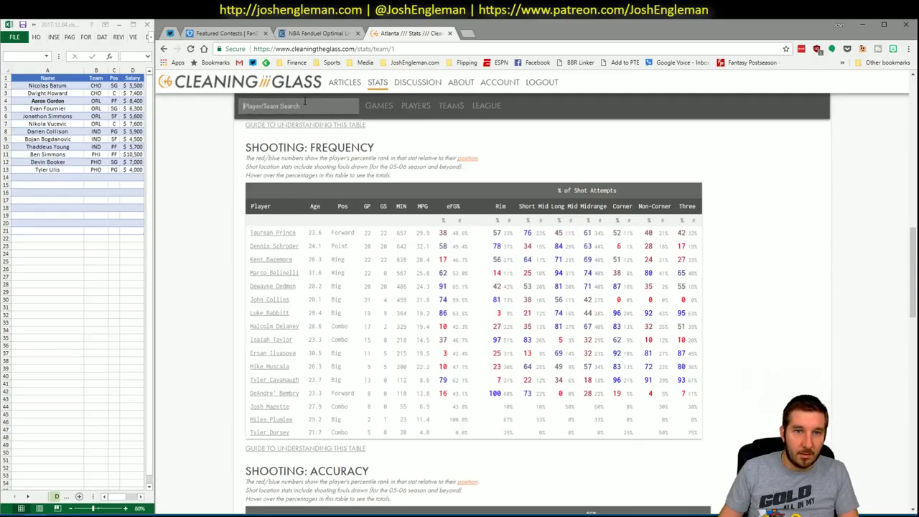
Step: Search 'brook', open Brooklyn Nets, and copy all Shooting: Frequency player rows
left_click(304, 105)
type("brook")
key("Down")
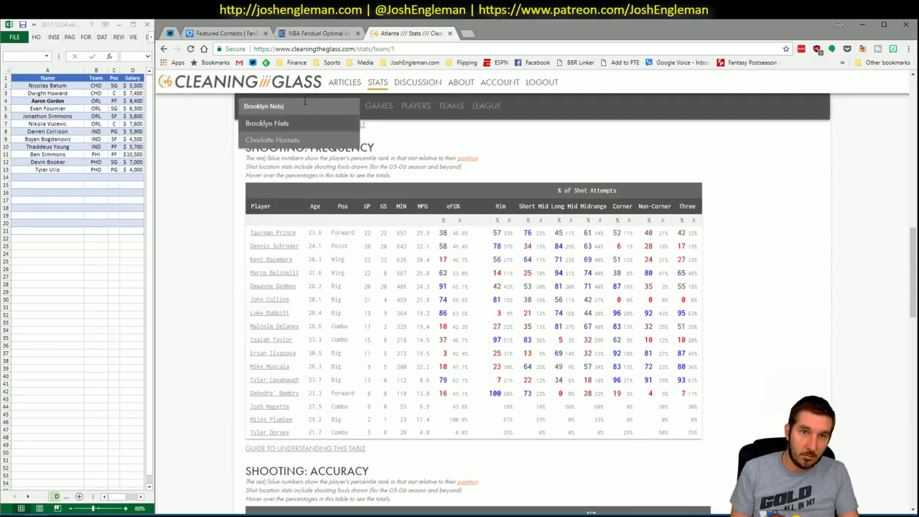
key("Return")
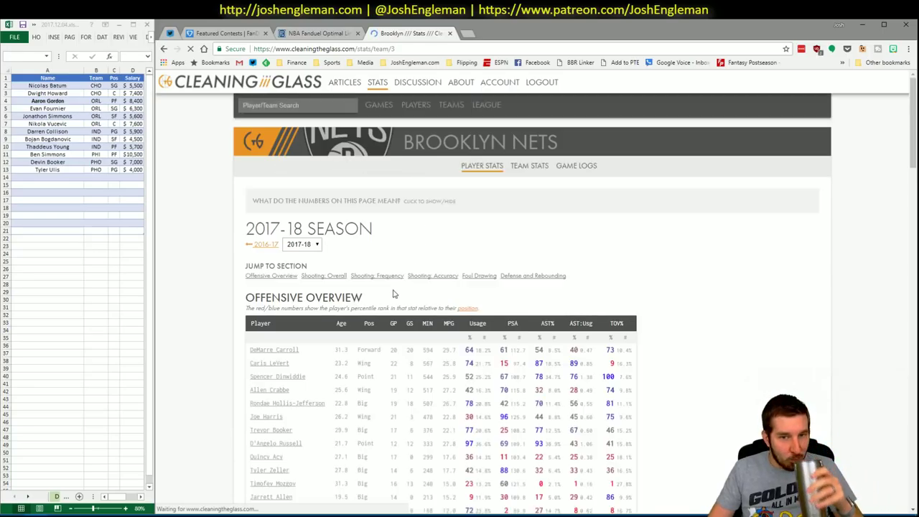
left_click(378, 276)
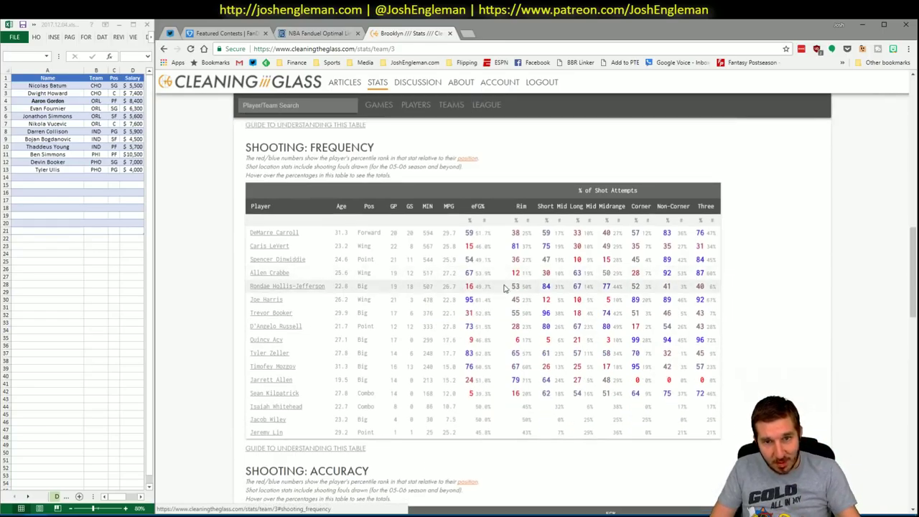
left_click_drag(718, 434, 250, 239)
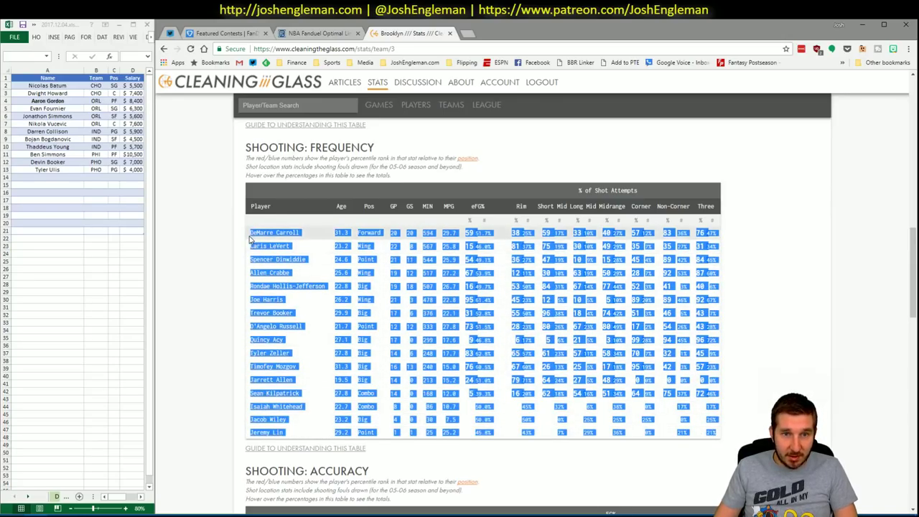
key("alt+Tab")
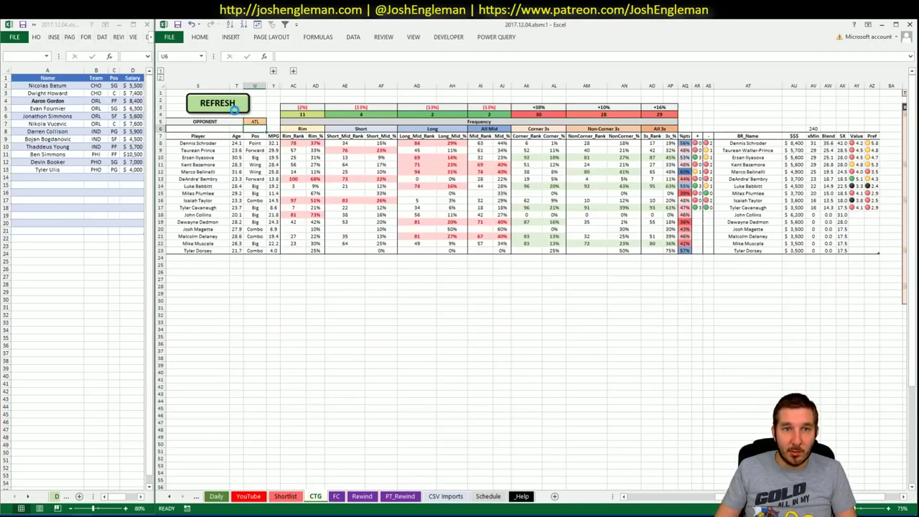
Step: Refresh the CTG sheet with Brooklyn's data and enter Spencer Dinwiddie in shortlist cell A14
left_click(234, 106)
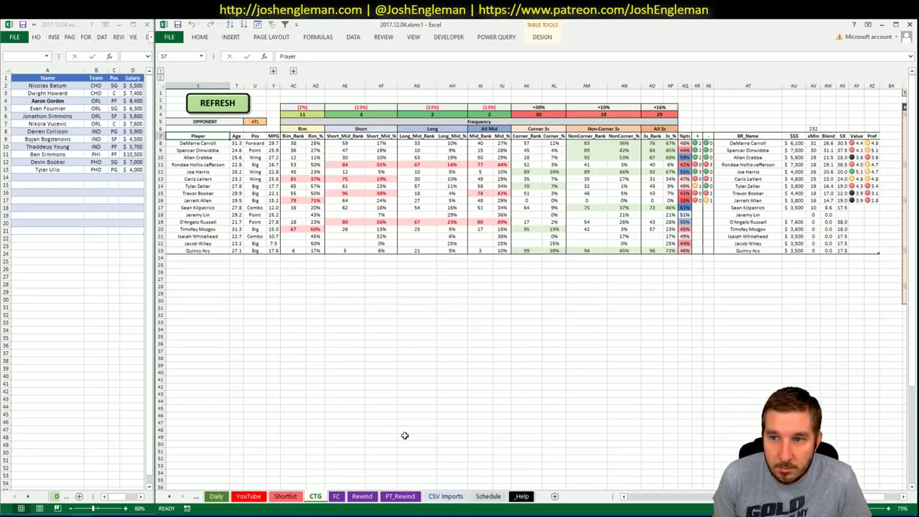
left_click(68, 181)
left_click(71, 176)
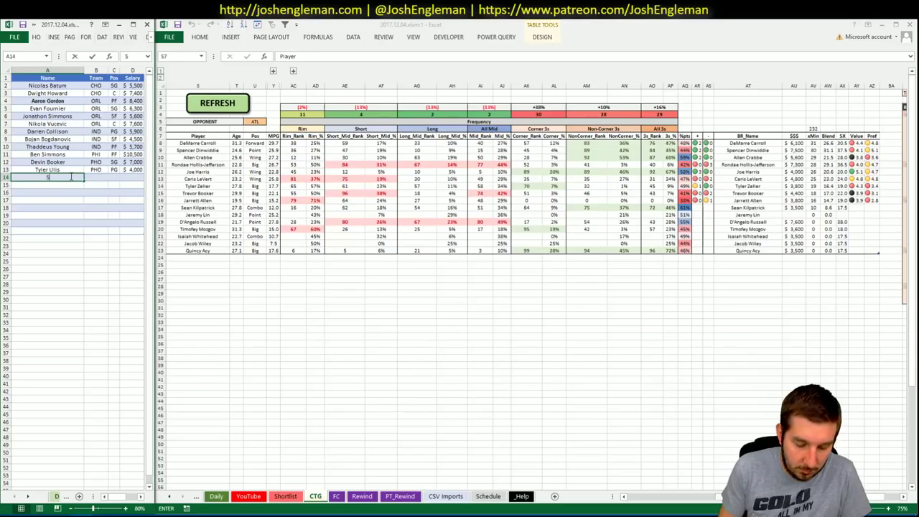
type("Spencer Dinwiddie")
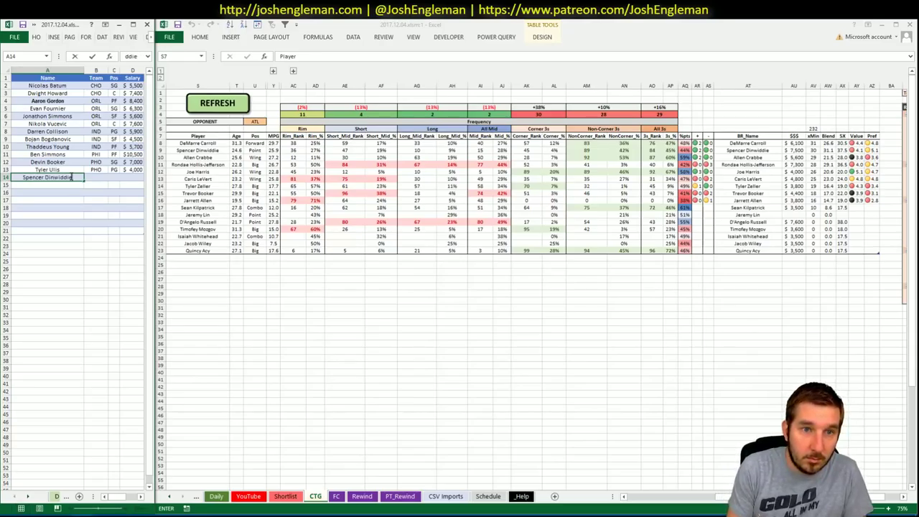
key("Return")
left_click(212, 297)
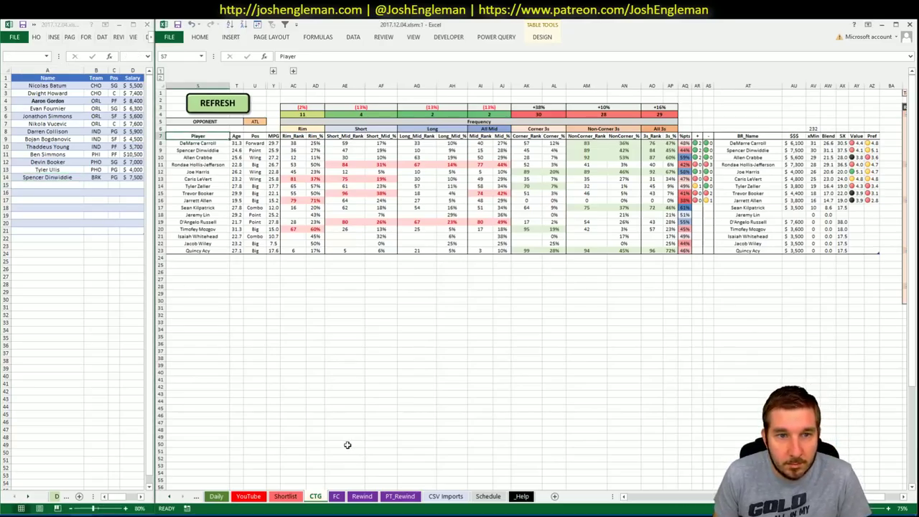
Step: Show the Brooklyn pivots on the YouTube sheet and enter DeMarre Carroll in shortlist cell A15
left_click(249, 496)
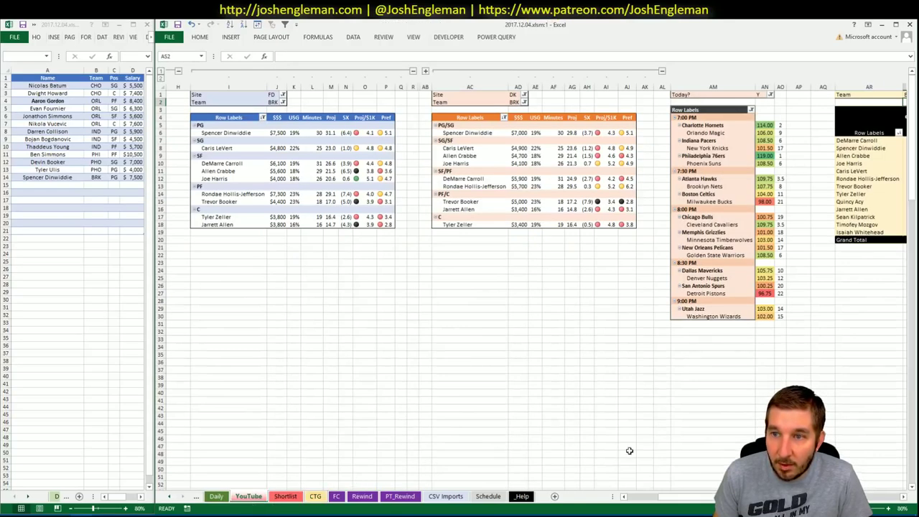
left_click_drag(664, 495, 702, 493)
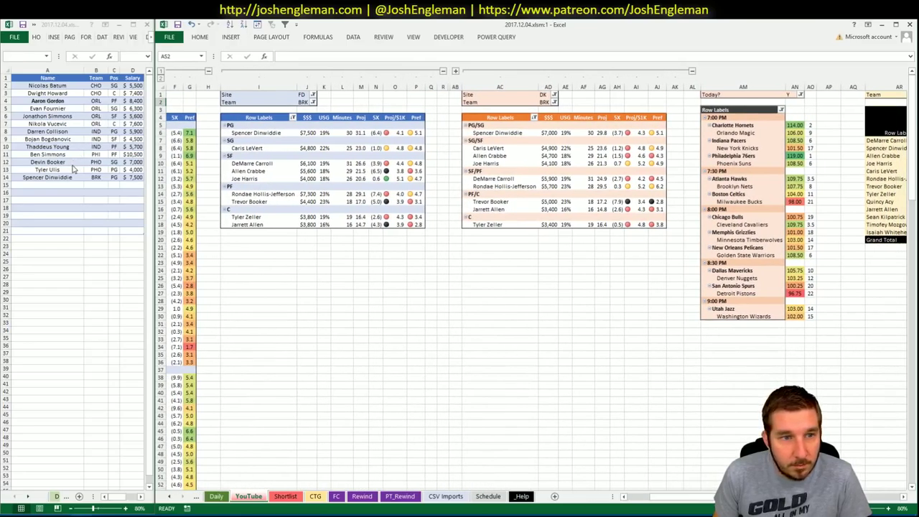
left_click(63, 185)
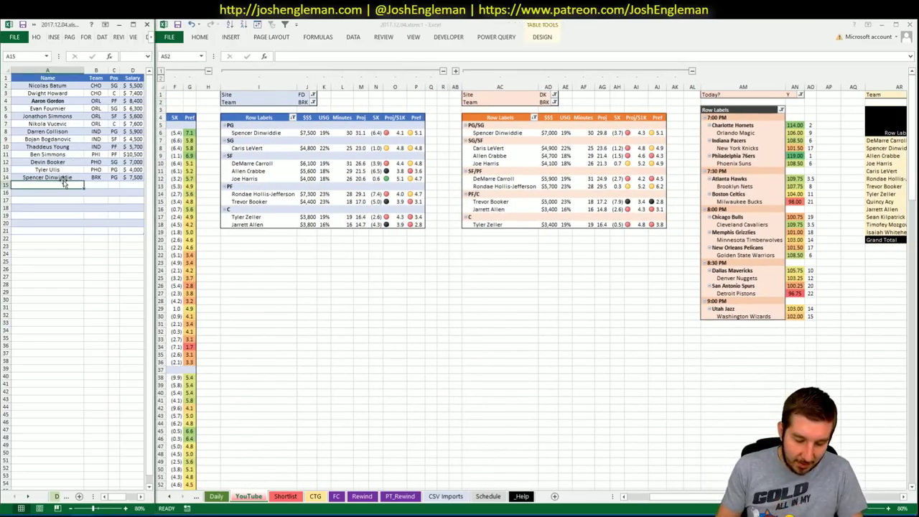
type("DeMarre Ca")
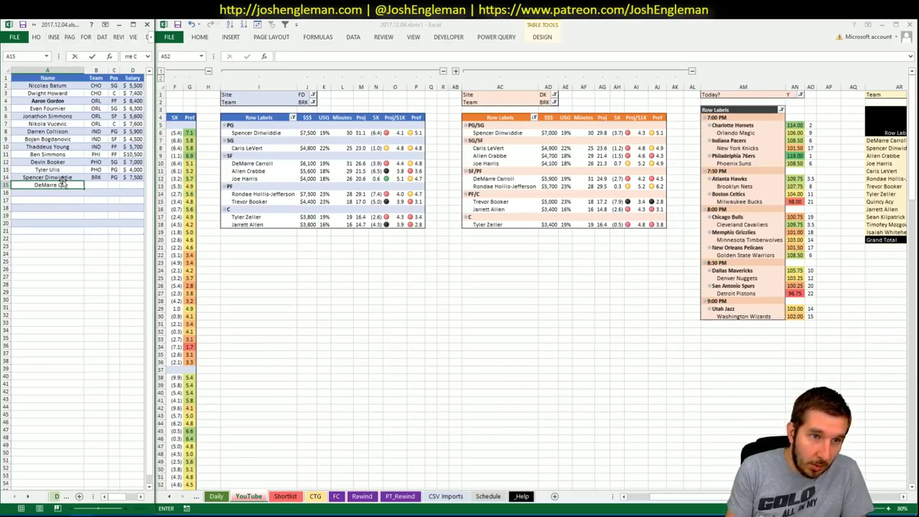
type("rroll")
key("Return")
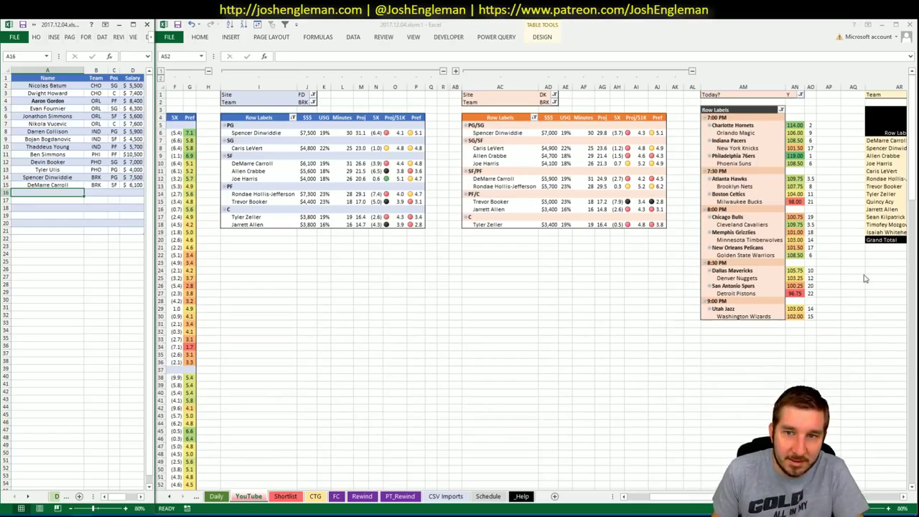
left_click(580, 267)
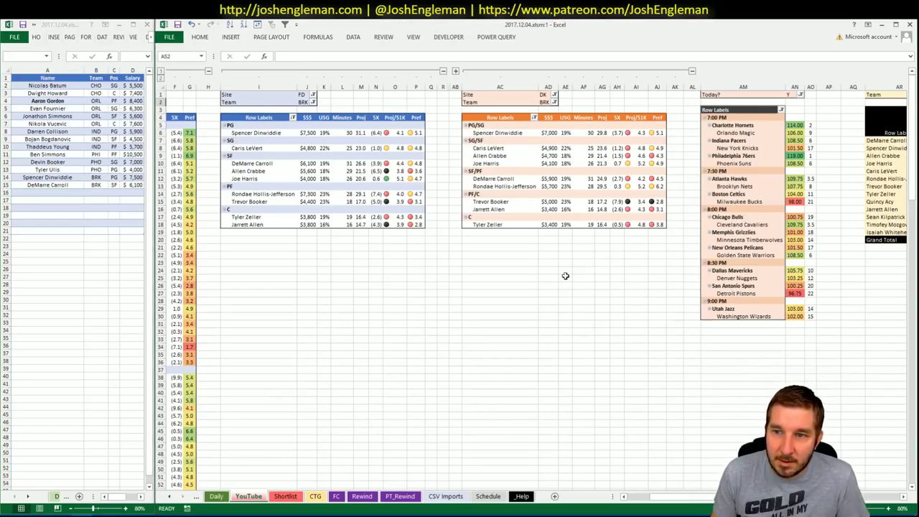
Step: Set Team filters J2, AD2 and AS1 to BOS for the FanDuel, DraftKings and minutes pivots
left_click(302, 102)
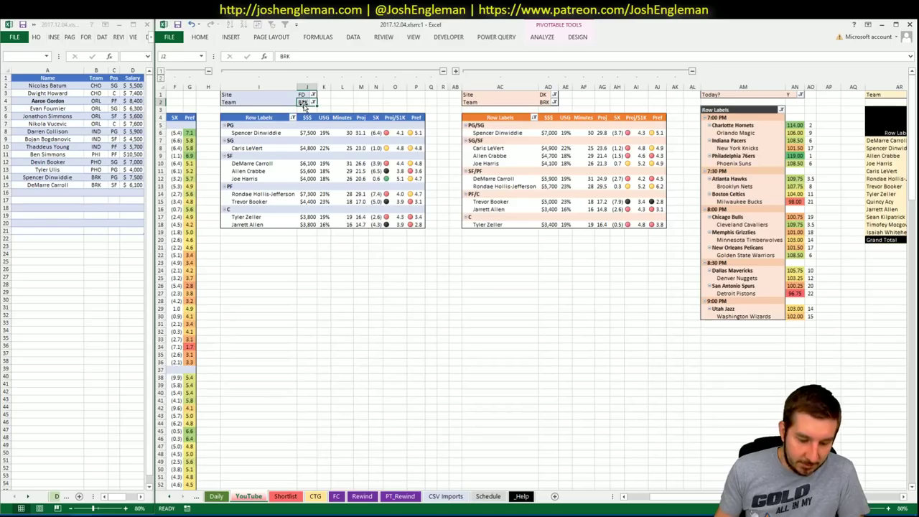
type("BOS")
key("Return")
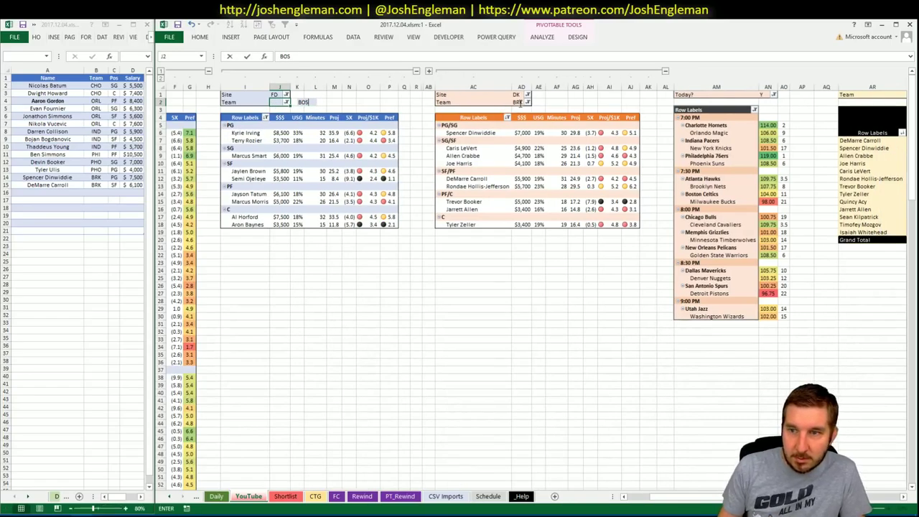
left_click(521, 102)
type("BOS")
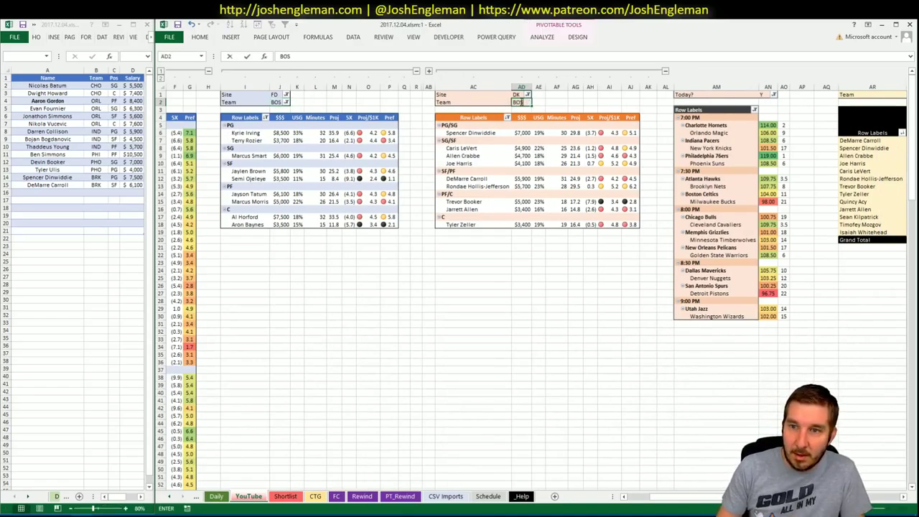
key("Tab")
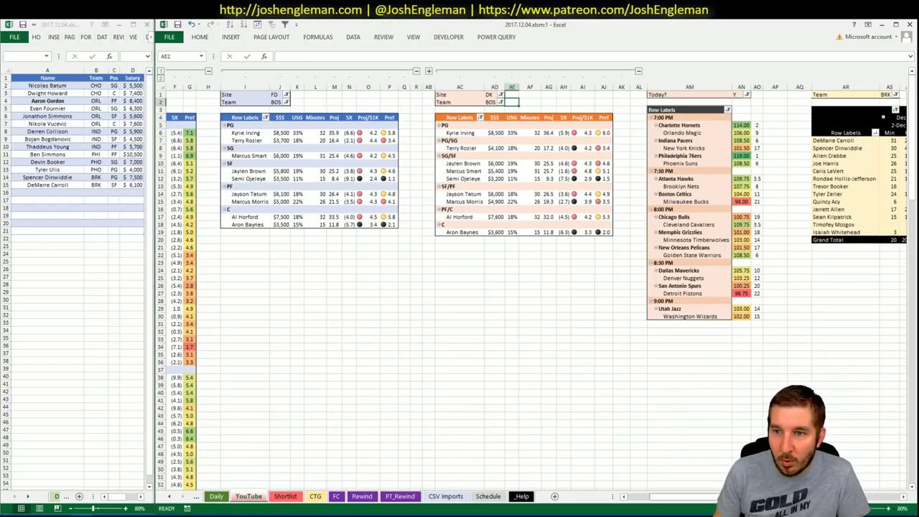
scroll(536, 283, "right", 3)
scroll(536, 283, "right", 4)
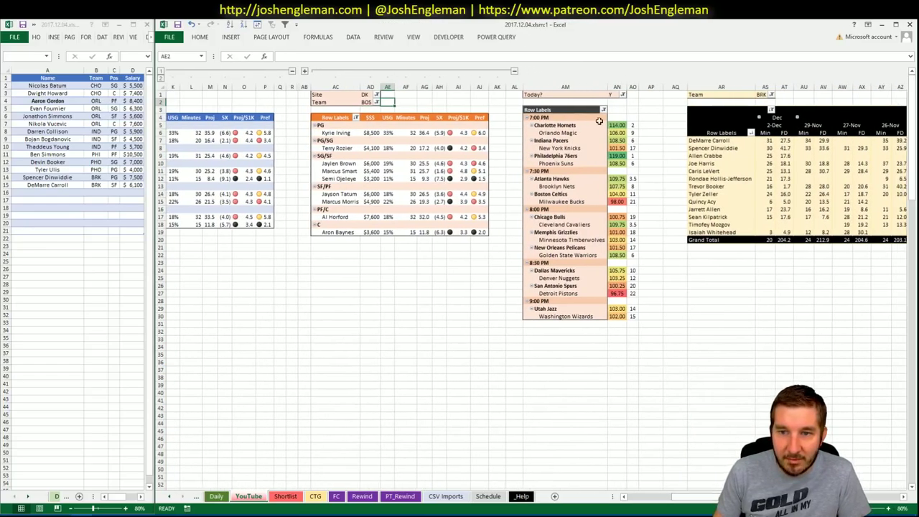
left_click(762, 96)
type("BOS")
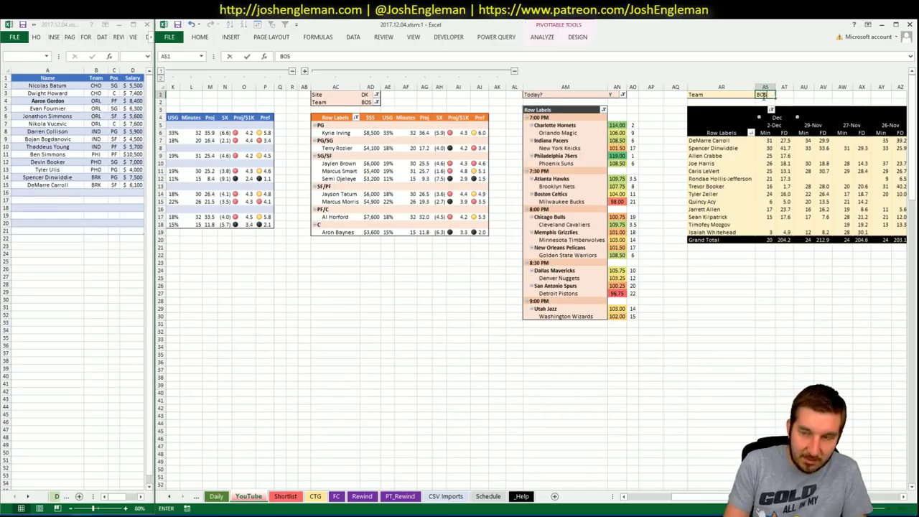
key("Return")
key("Return")
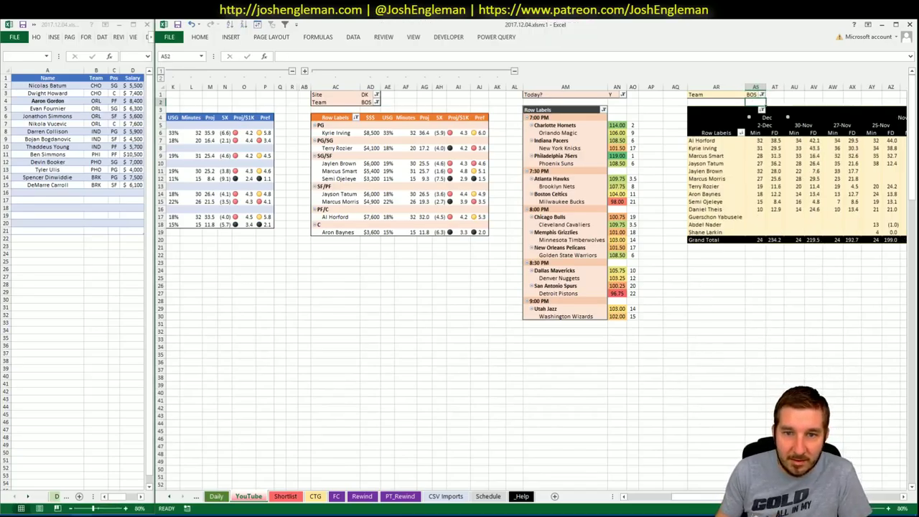
left_click_drag(720, 496, 702, 497)
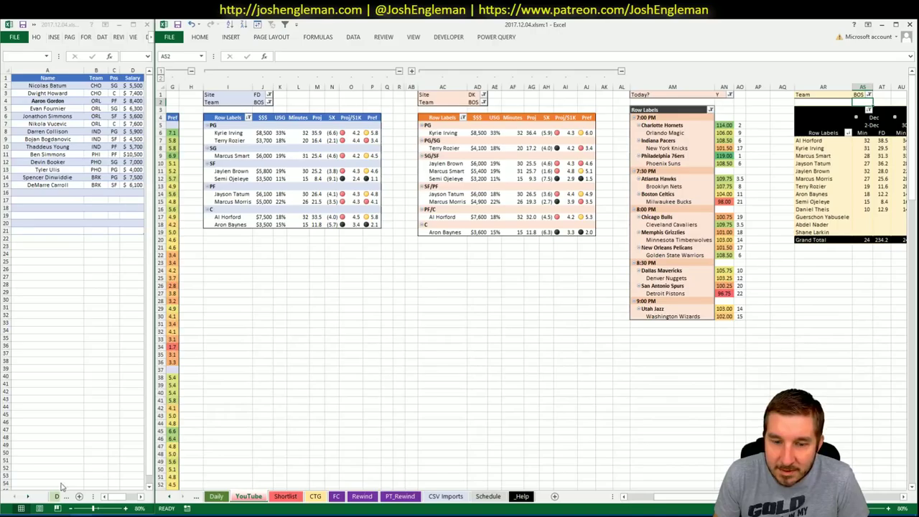
Step: Search 'celtic', open Boston Celtics, and copy their full Shooting: Frequency table
left_click(36, 515)
left_click(287, 105)
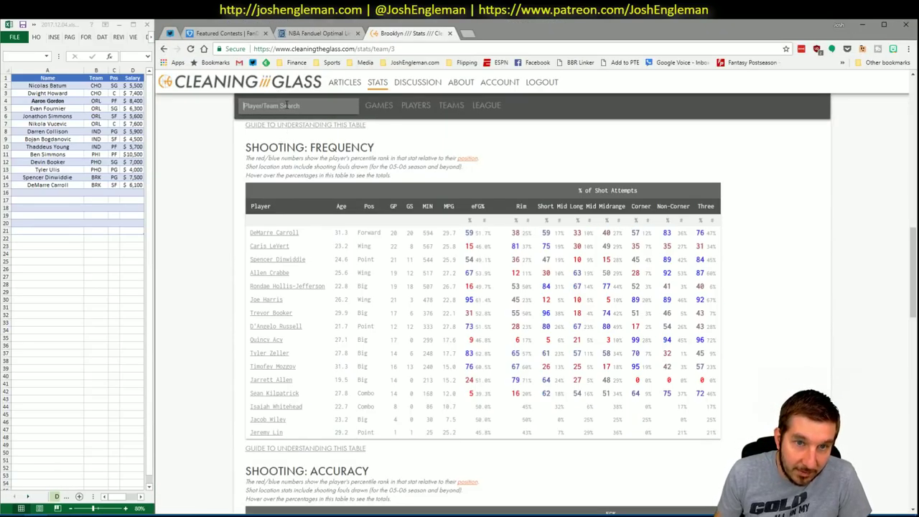
type("celtic")
key("Down")
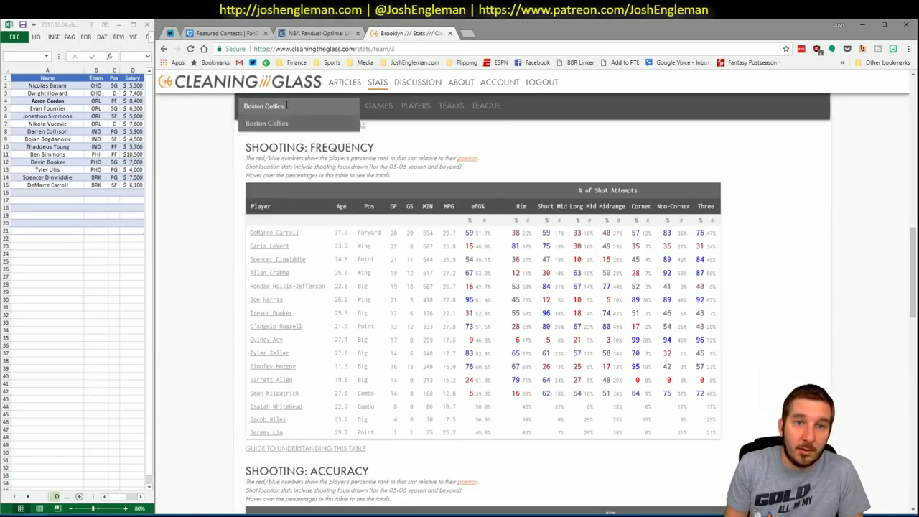
key("Return")
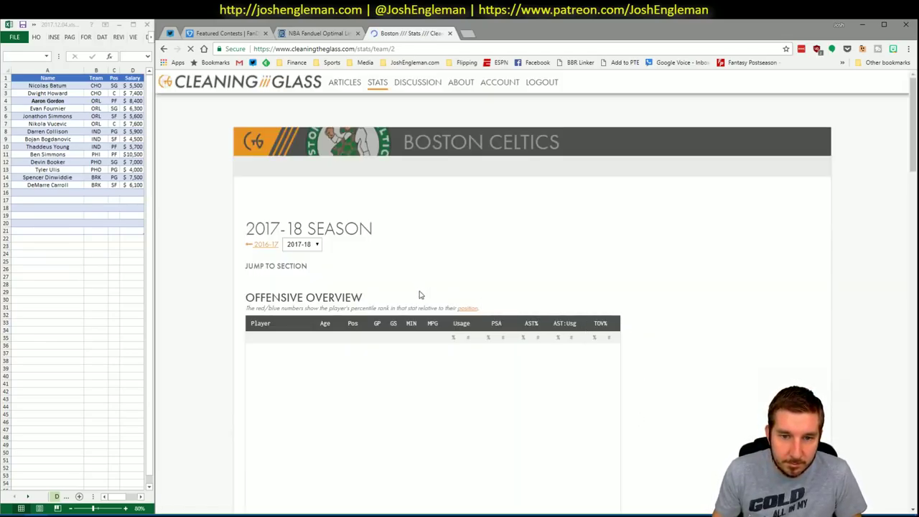
left_click(400, 272)
left_click_drag(708, 422, 252, 233)
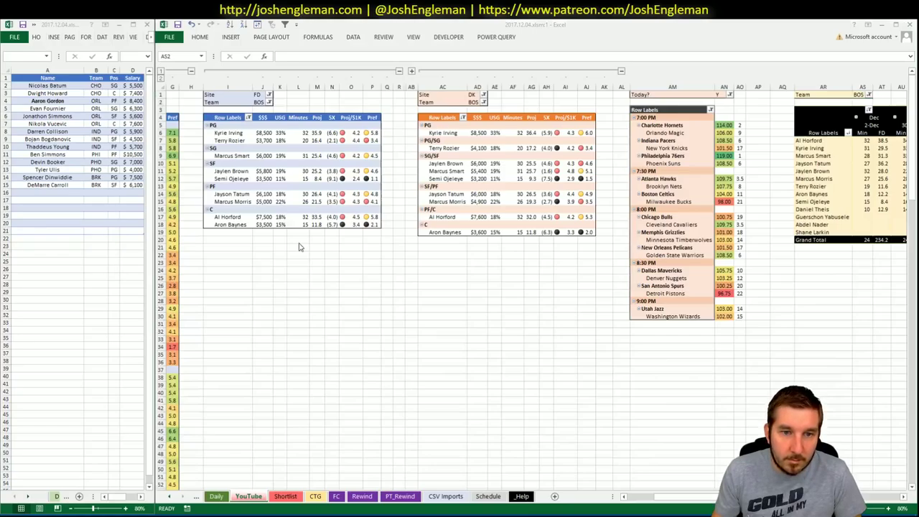
key("alt+Tab")
Step: Refresh the CTG sheet with Boston's data and set the opponent cell U5 to MIL
left_click(320, 496)
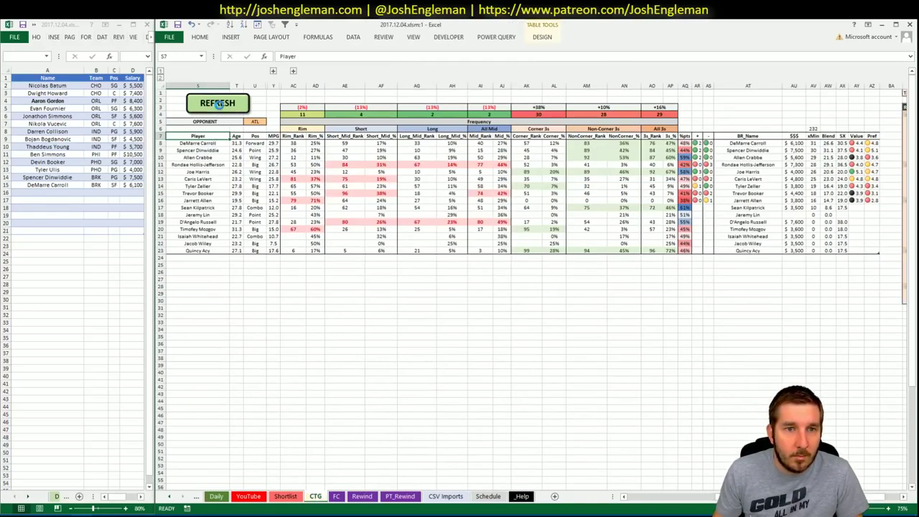
left_click(257, 122)
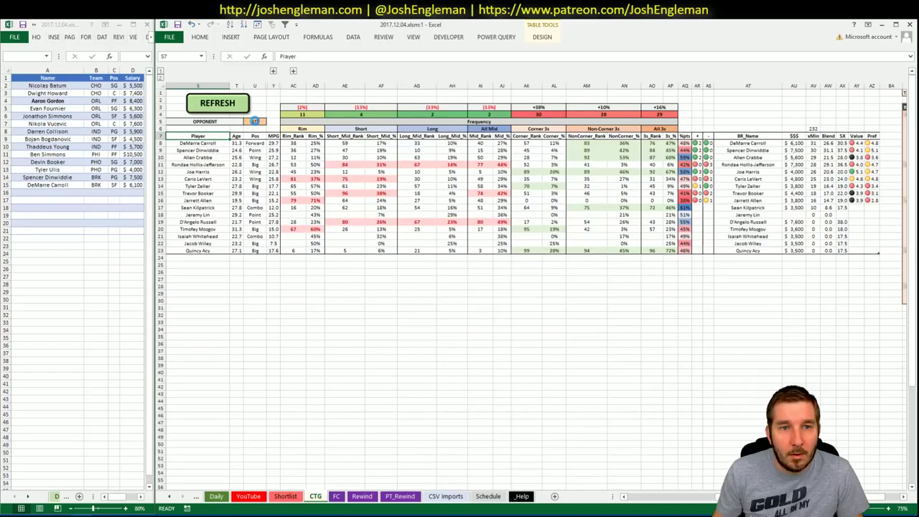
type("MIL")
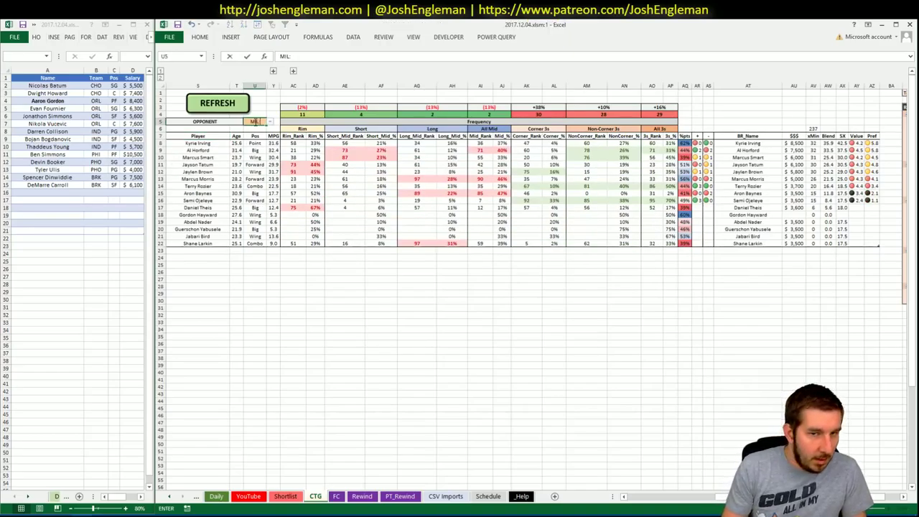
key("Return")
left_click(494, 344)
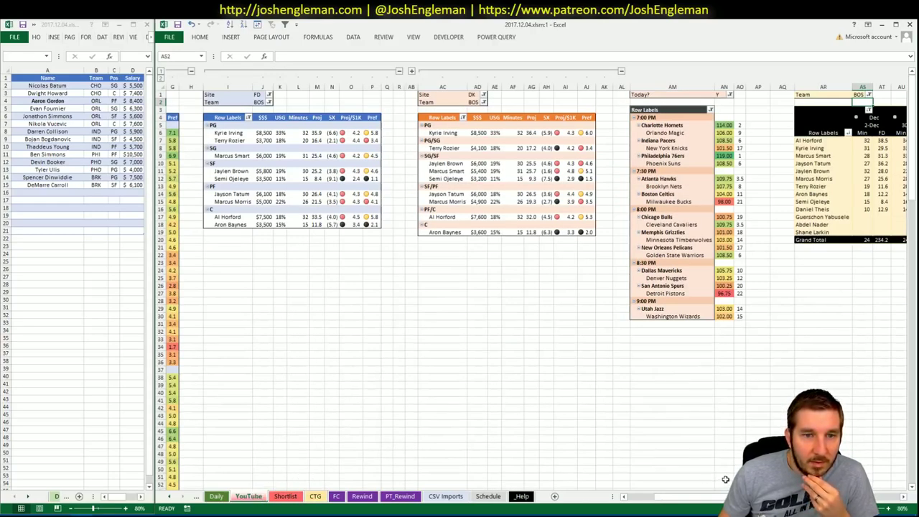
scroll(903, 496, "right", 8)
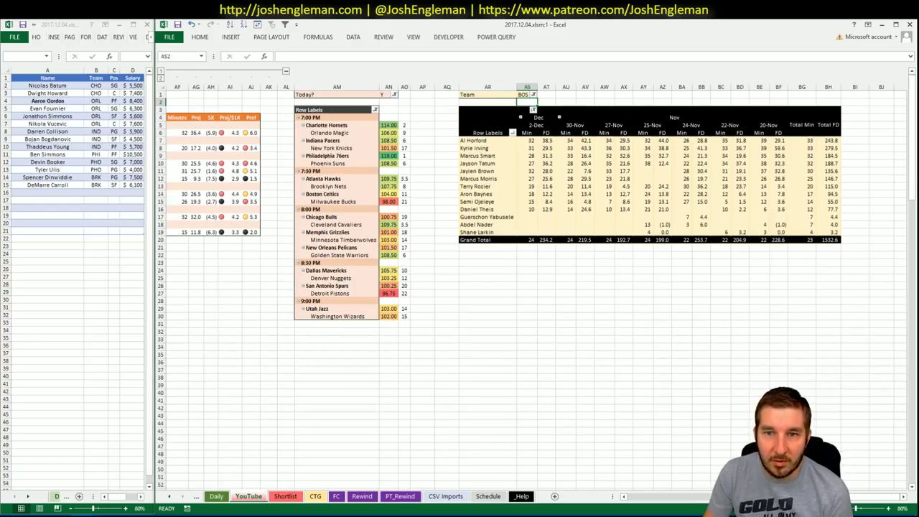
left_click_drag(725, 506, 670, 506)
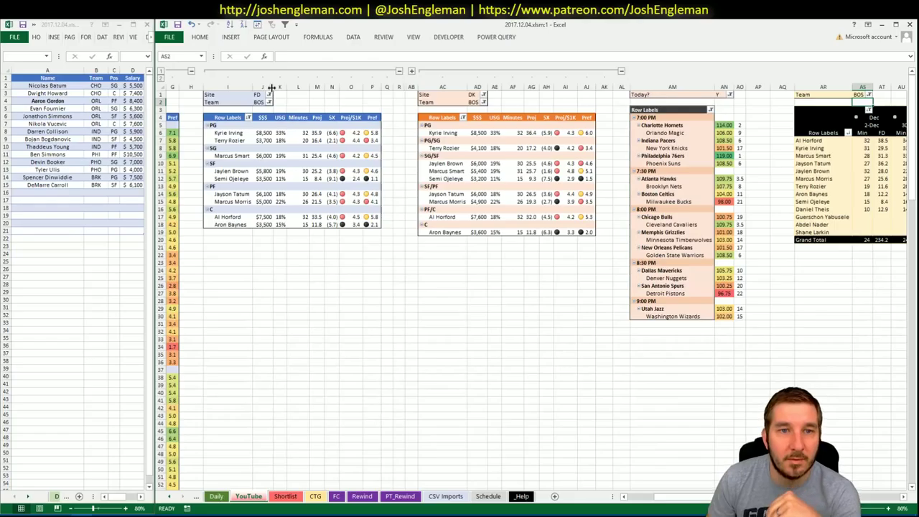
left_click(258, 103)
Step: Enter MIL in Team filters J2, AD2 and AS1 for the FanDuel, DraftKings and minutes pivots
type("MIL")
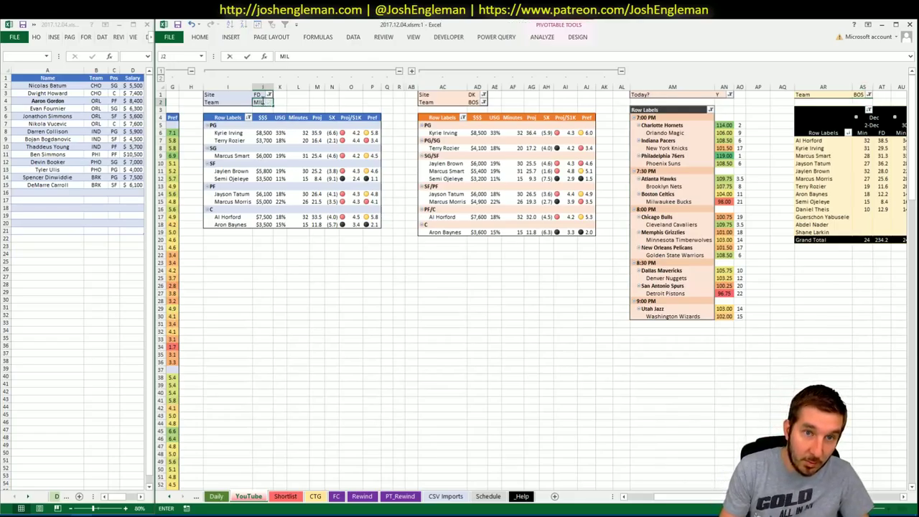
key("Return")
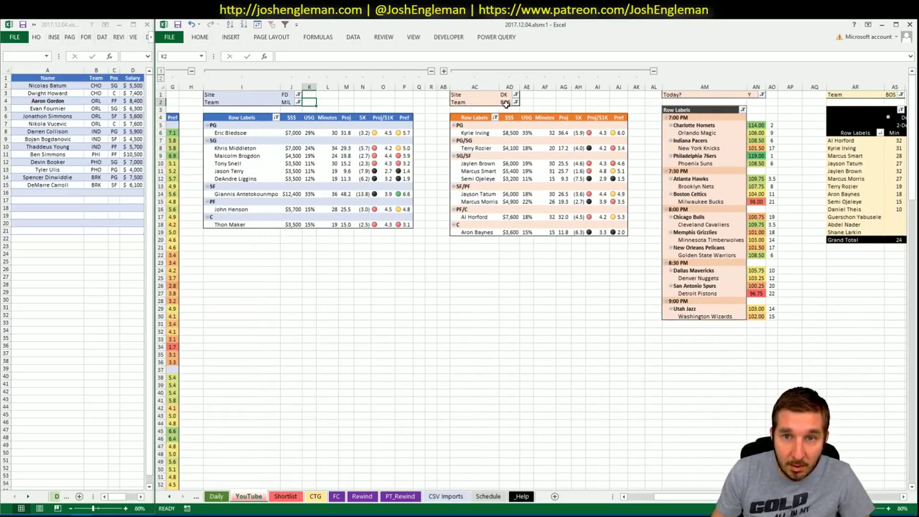
left_click(505, 102)
type("MIL")
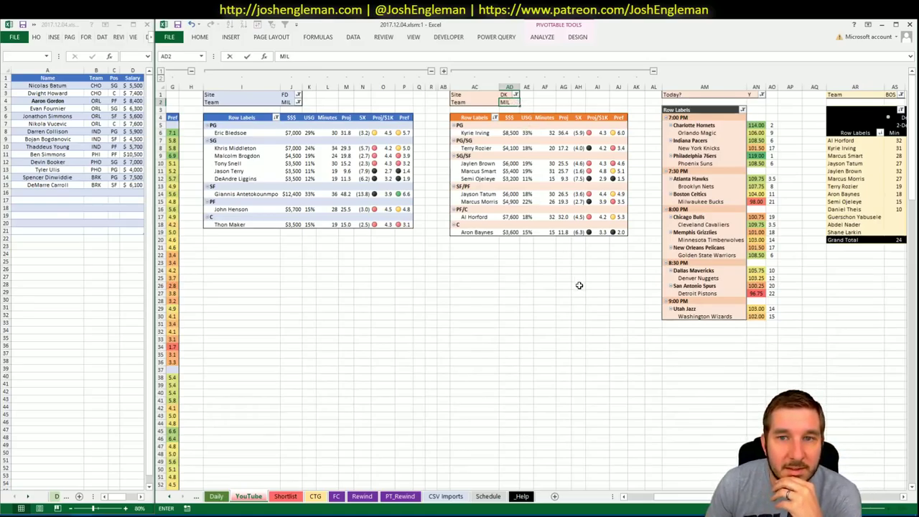
key("Return")
left_click(351, 299)
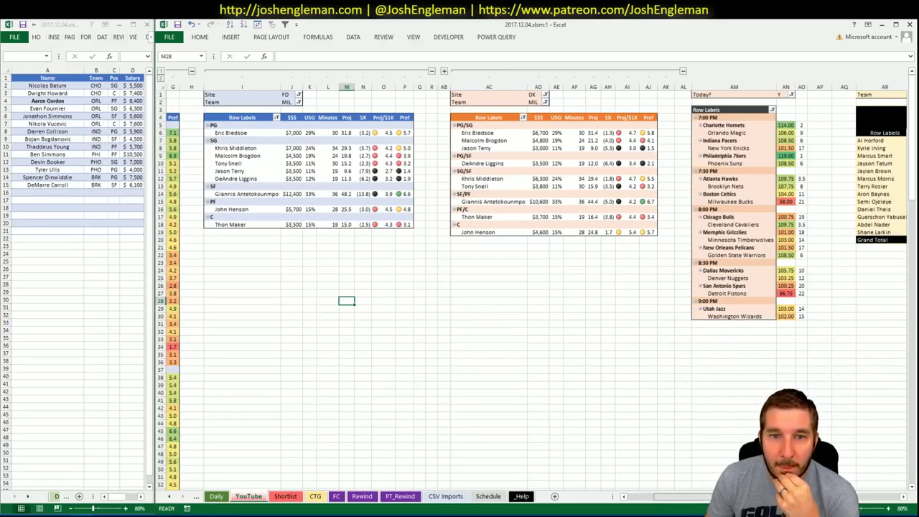
scroll(899, 494, "right", 5)
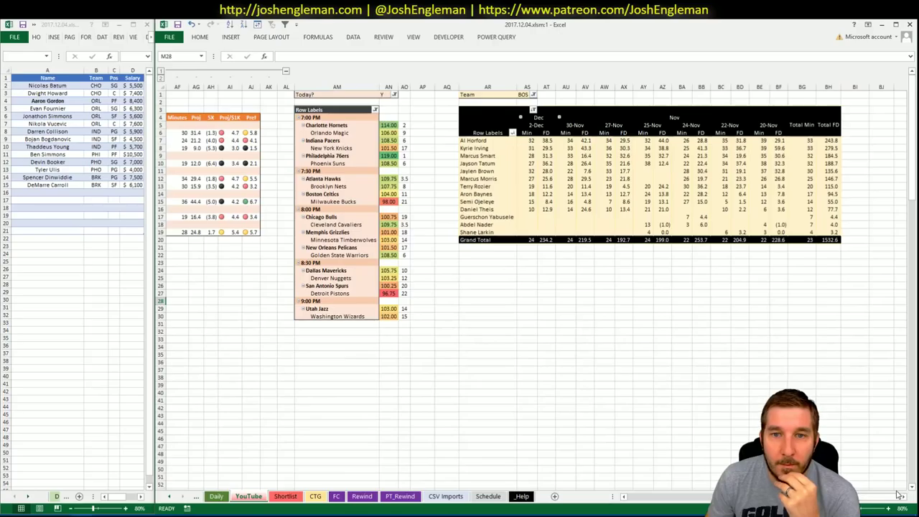
left_click(526, 94)
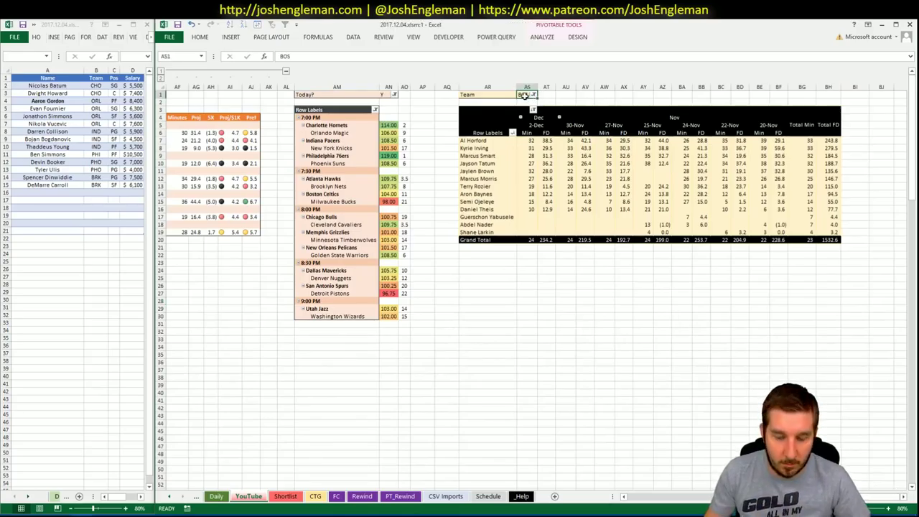
type("MIL")
key("Return")
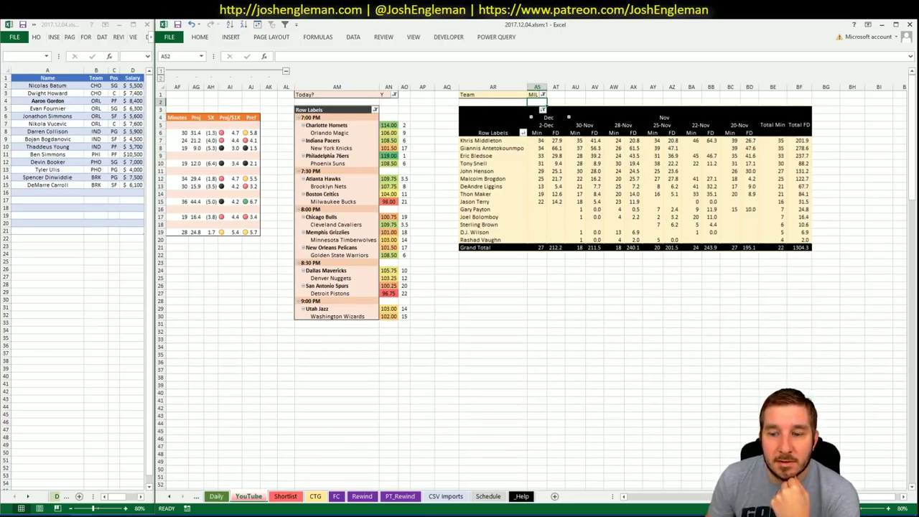
scroll(689, 491, "left", 10)
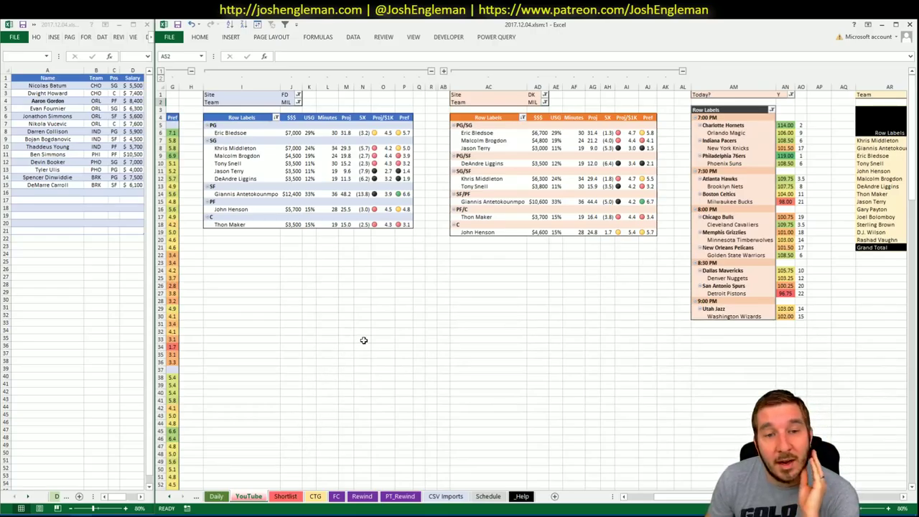
left_click_drag(667, 498, 648, 502)
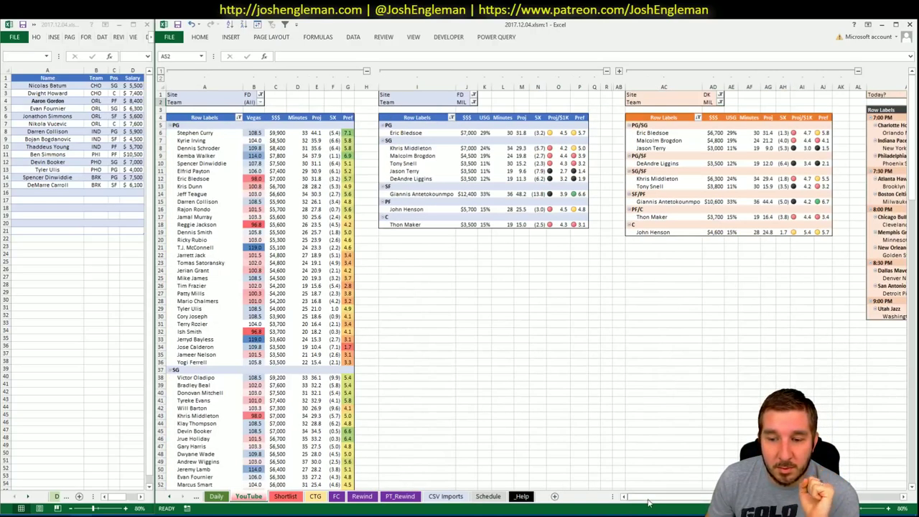
left_click(501, 362)
scroll(416, 322, "down", 20)
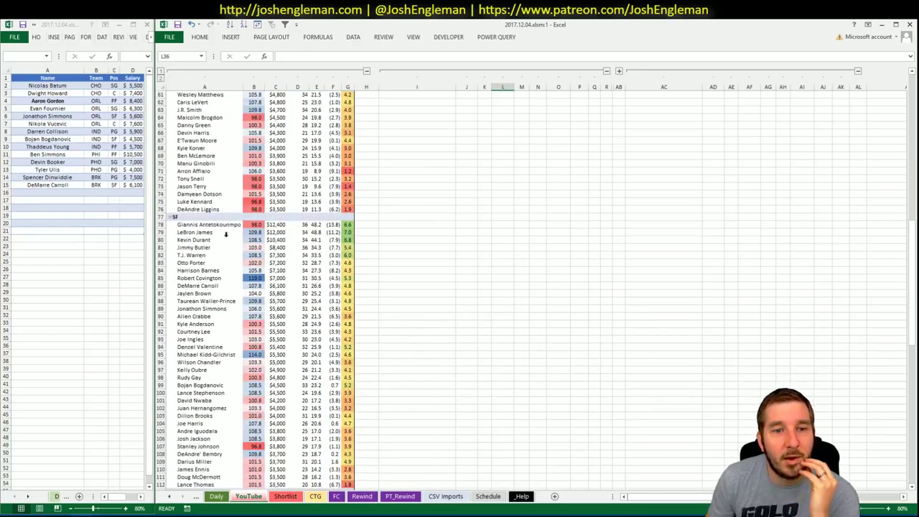
left_click(381, 254)
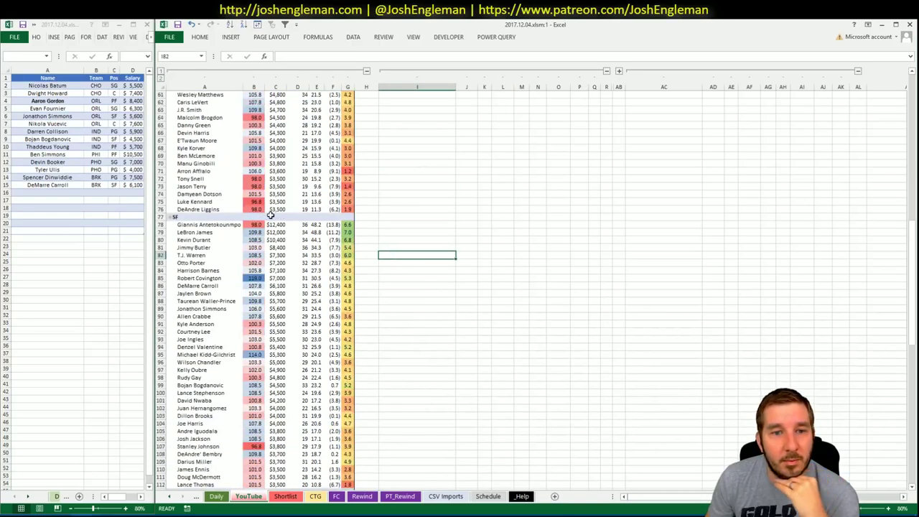
scroll(270, 215, "down", 8)
scroll(363, 252, "down", 12)
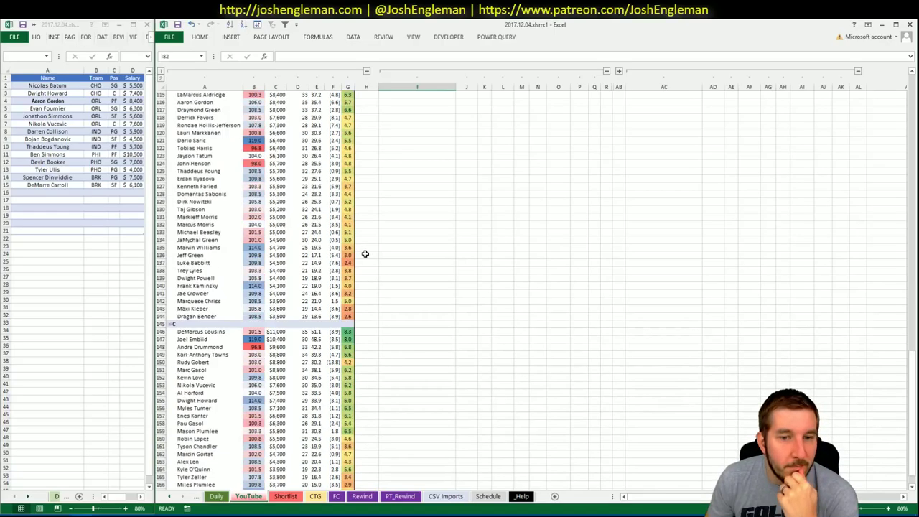
scroll(370, 254, "up", 20)
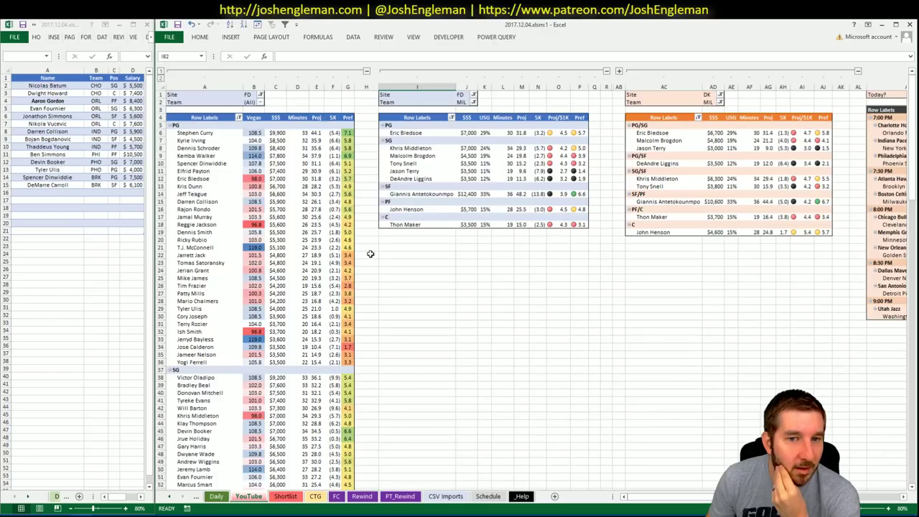
scroll(370, 254, "down", 5)
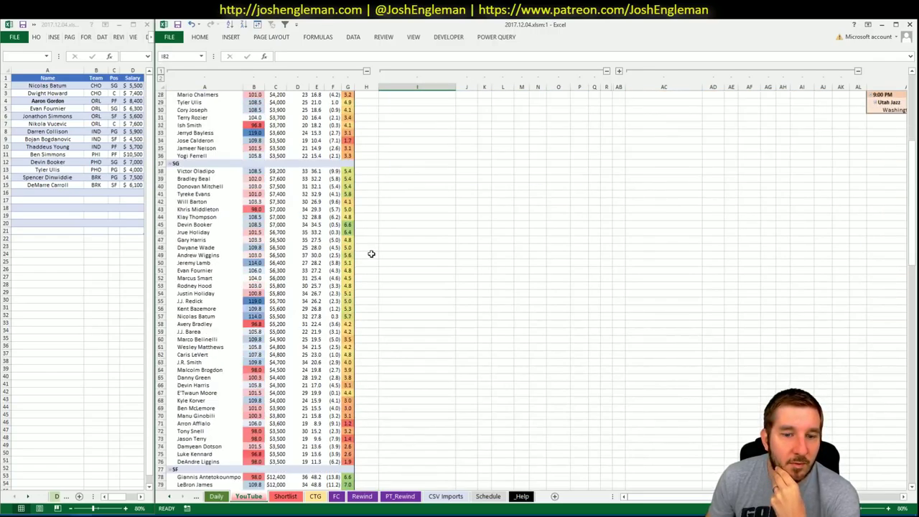
scroll(371, 253, "down", 3)
Step: Add a Value Filter on player names keeping Minutes greater than or equal to 20
scroll(408, 270, "up", 6)
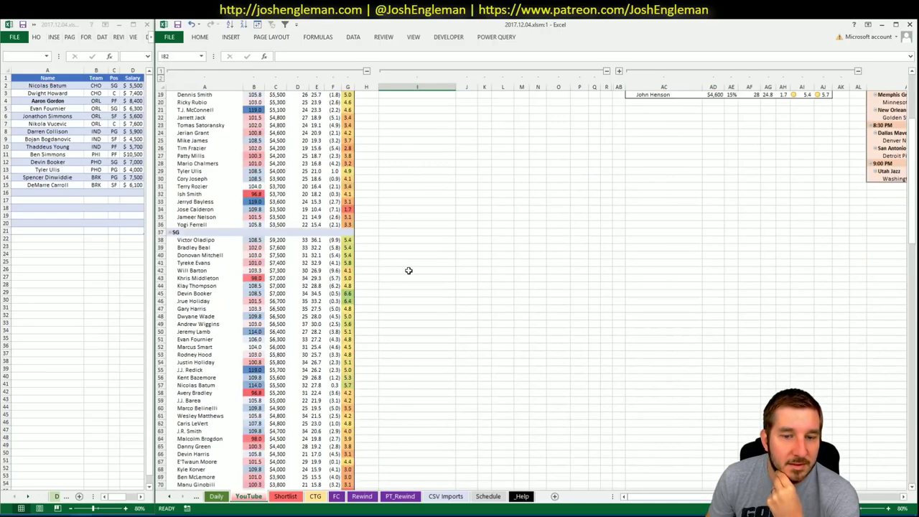
scroll(408, 270, "up", 6)
right_click(302, 310)
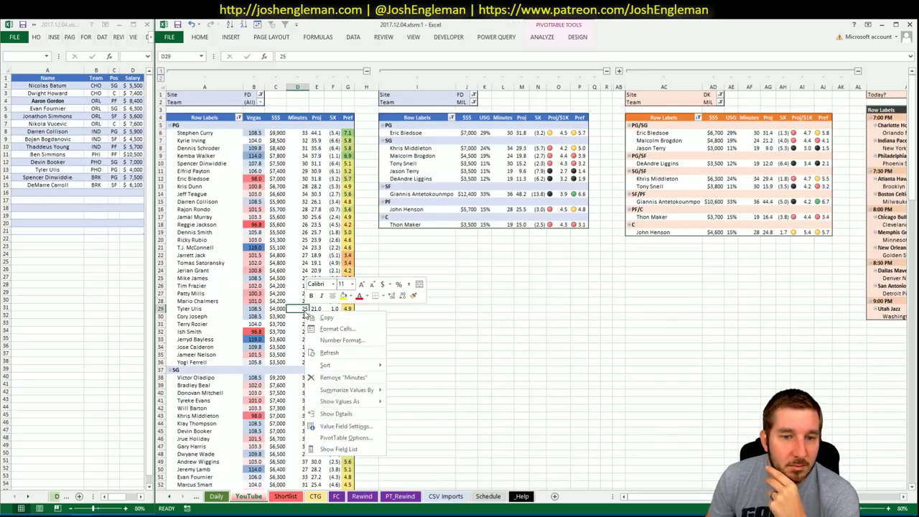
right_click(200, 302)
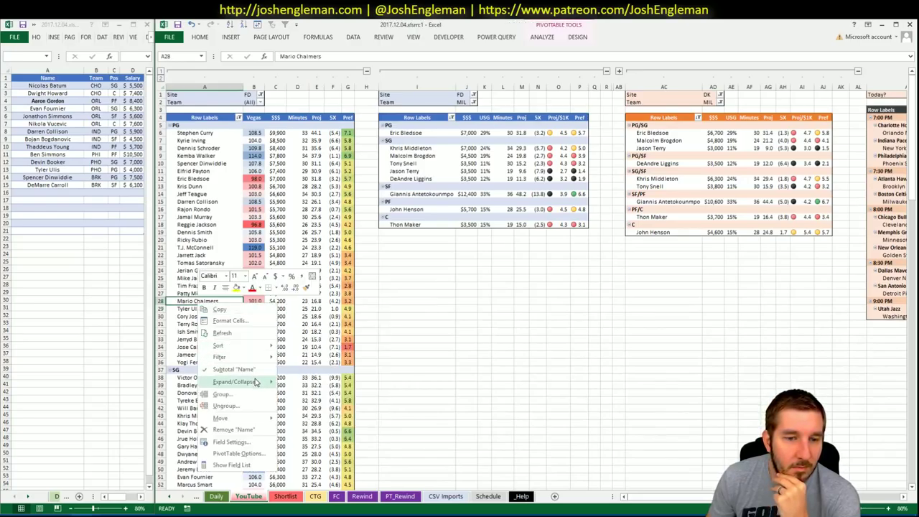
mouse_move(264, 366)
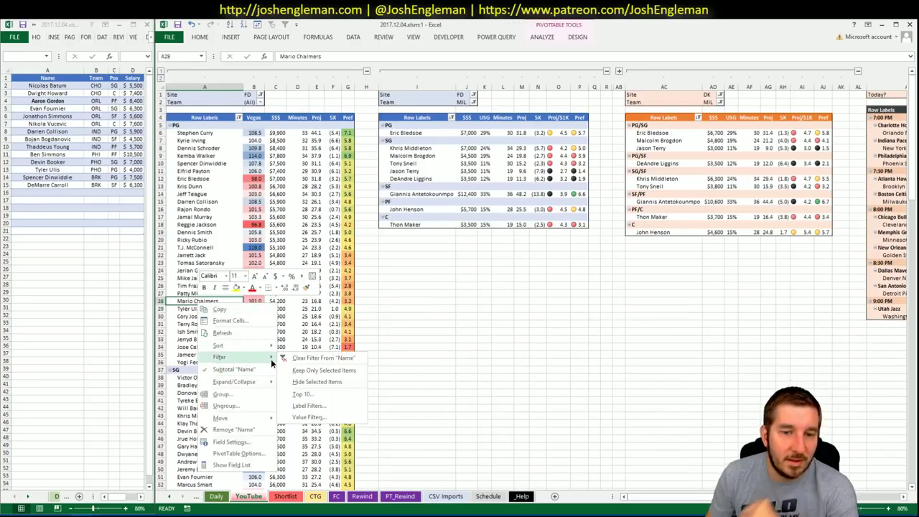
left_click(313, 417)
left_click(685, 326)
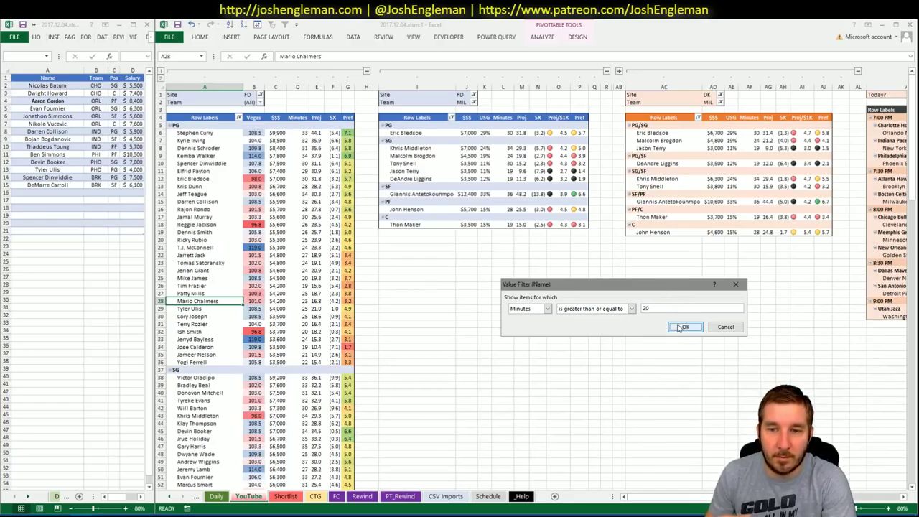
left_click(455, 328)
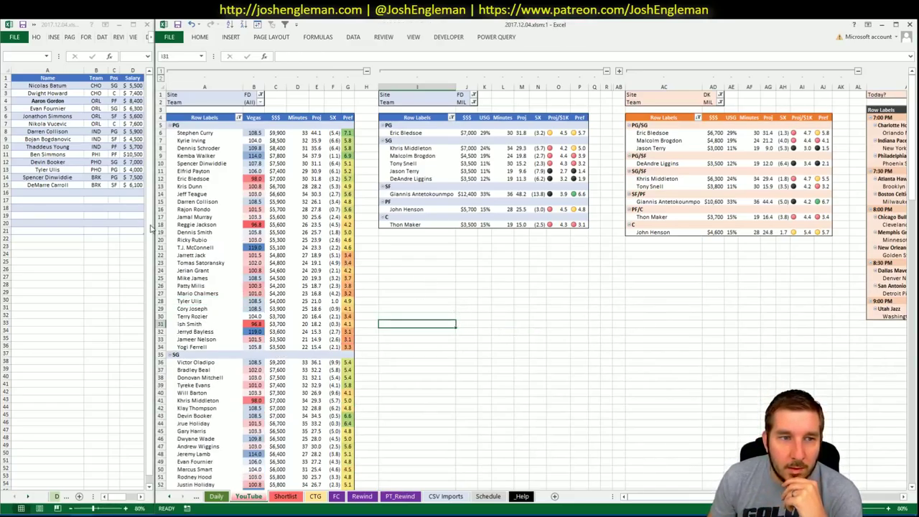
left_click(510, 294)
Step: Scroll through the Milwaukee pivots, then switch to Cleaning the Glass in Chrome
scroll(690, 476, "right", 4)
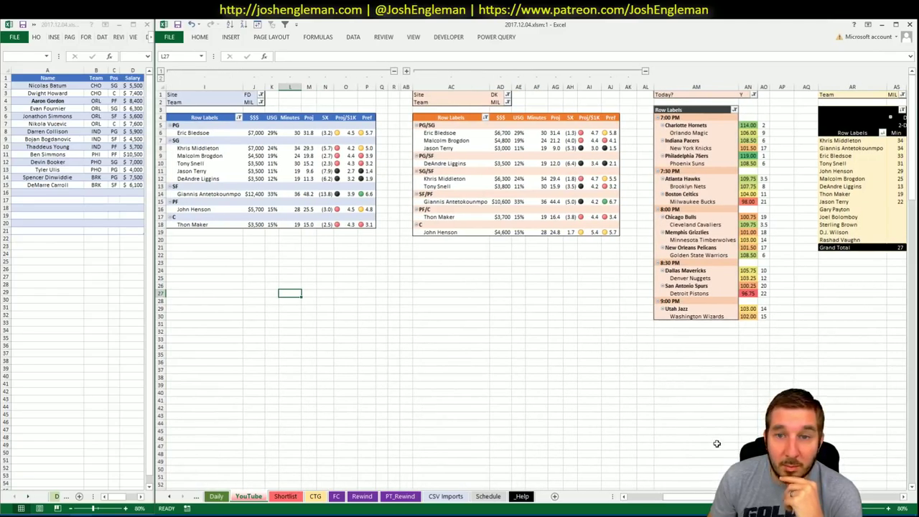
scroll(676, 496, "right", 4)
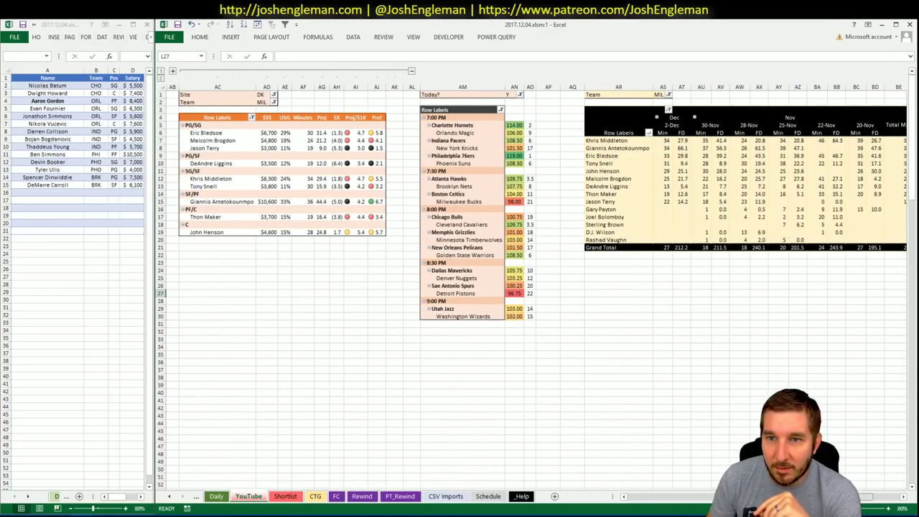
scroll(535, 280, "right", 2)
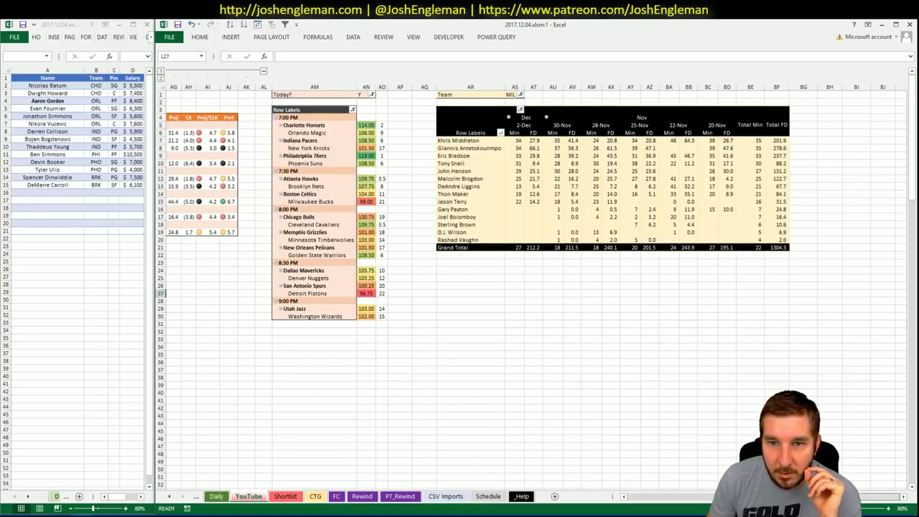
scroll(535, 279, "left", 5)
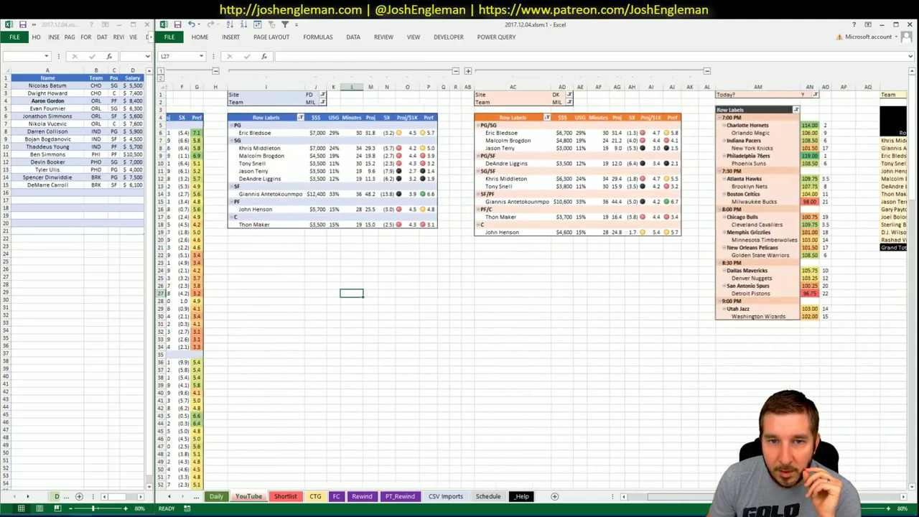
key("alt+Tab")
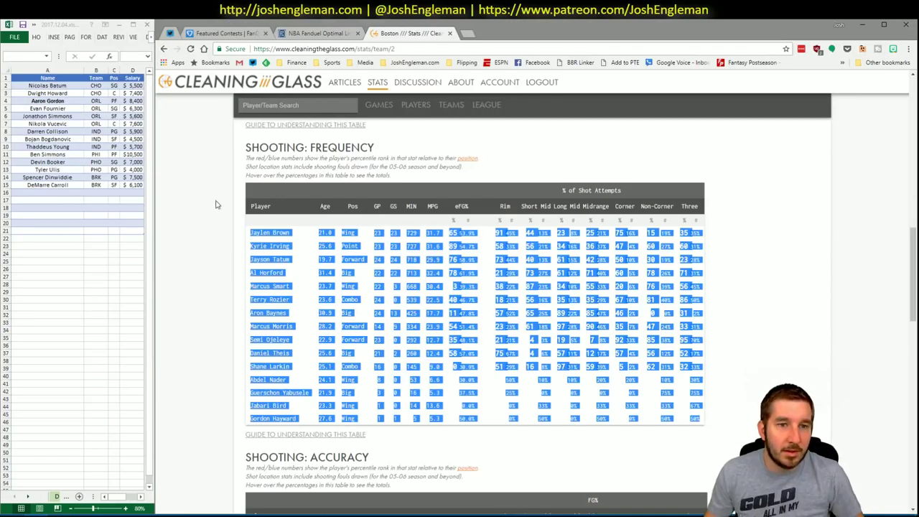
Step: Search for Milwaukee Bucks and copy their Shooting: Frequency table into Excel's CTG sheet
left_click(244, 104)
type("Milwaukee Bucks")
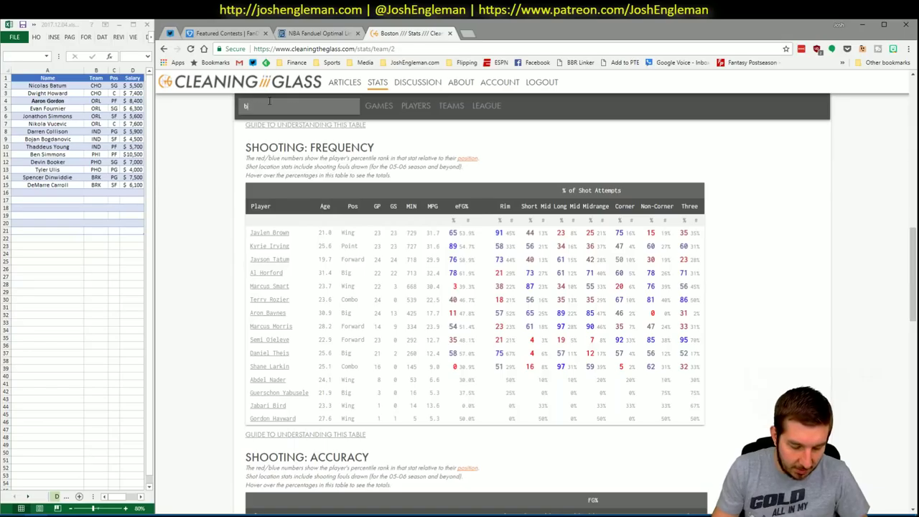
key("Return")
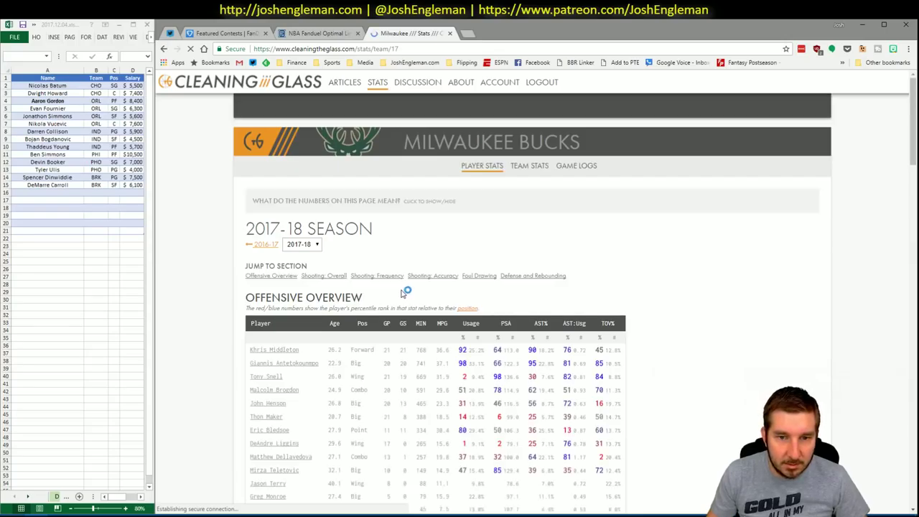
left_click(390, 277)
left_click_drag(724, 442, 248, 233)
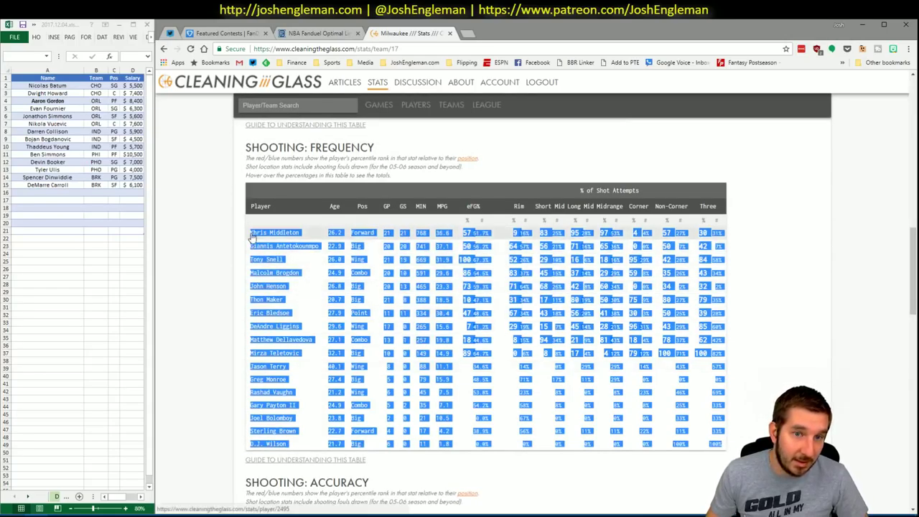
key("alt+Tab")
left_click(315, 496)
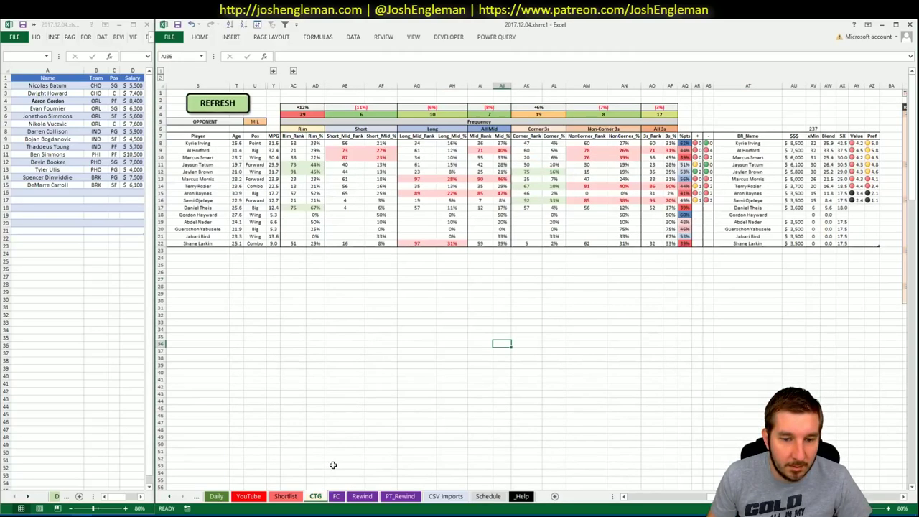
Step: Enter BOS as the CTG sheet's opponent and select Khris Middleton's shooting row
left_click(252, 122)
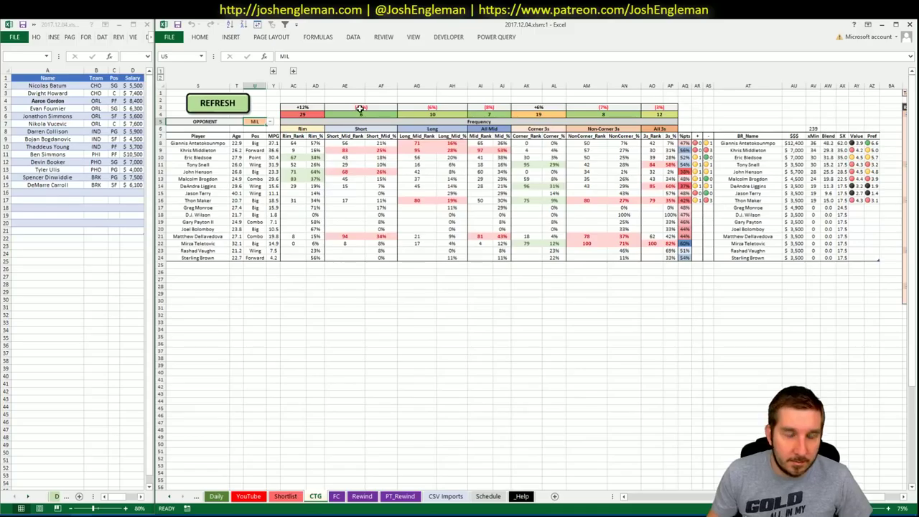
type("BOS")
key("Return")
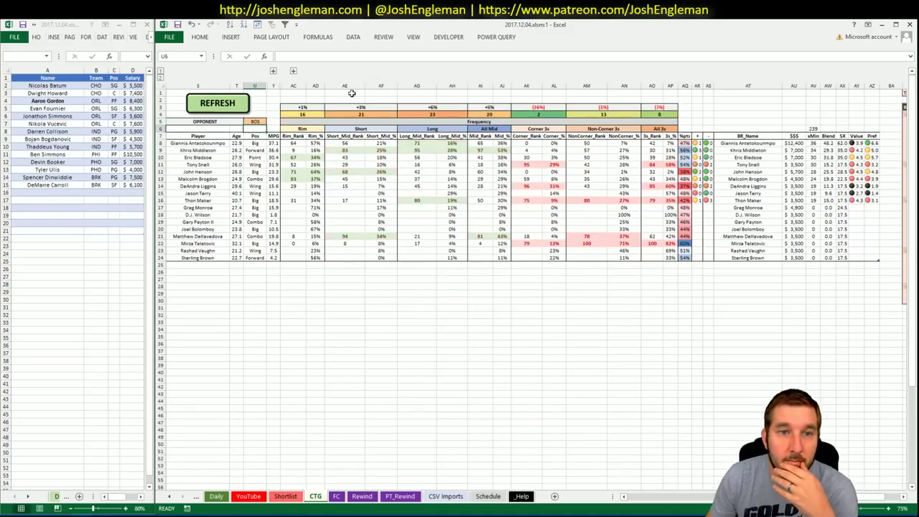
left_click_drag(267, 152, 203, 147)
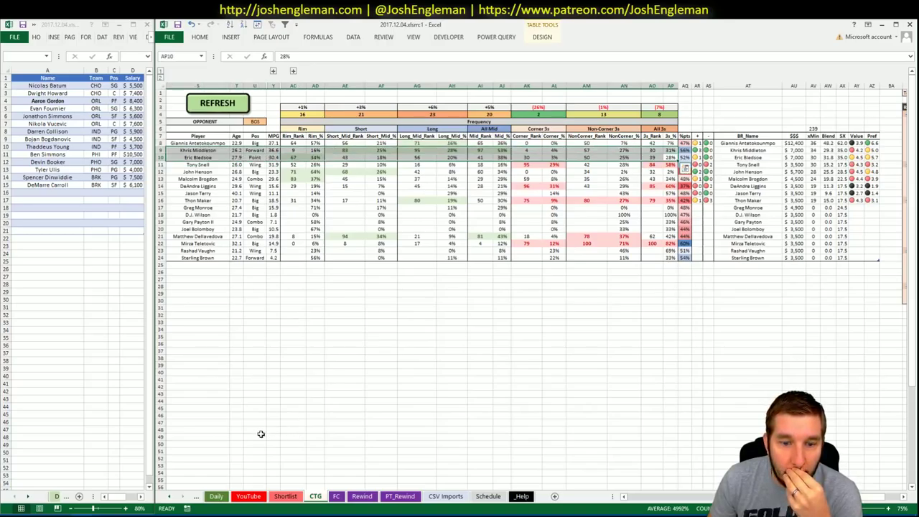
Step: On the YouTube sheet, add Eric Bledsoe (MIL, PG, $7,000) below DeMarre Carroll
left_click(245, 498)
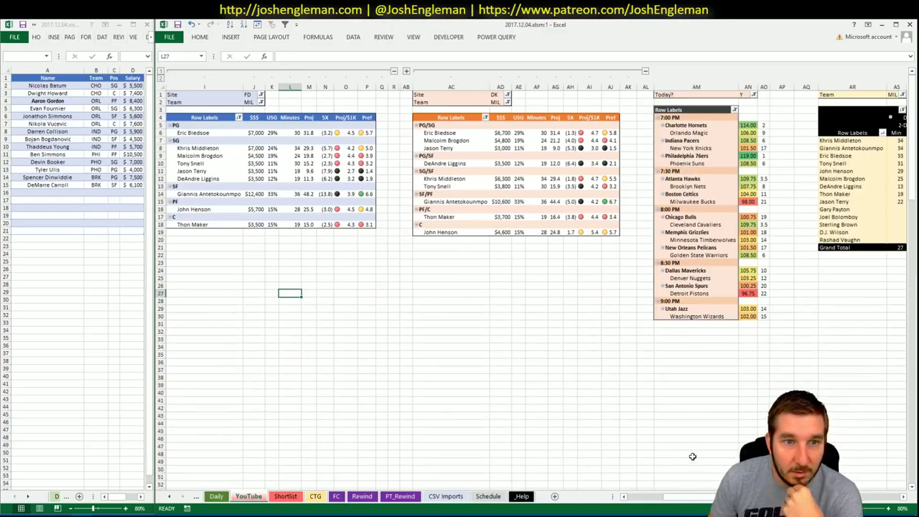
left_click(70, 191)
type("Eri")
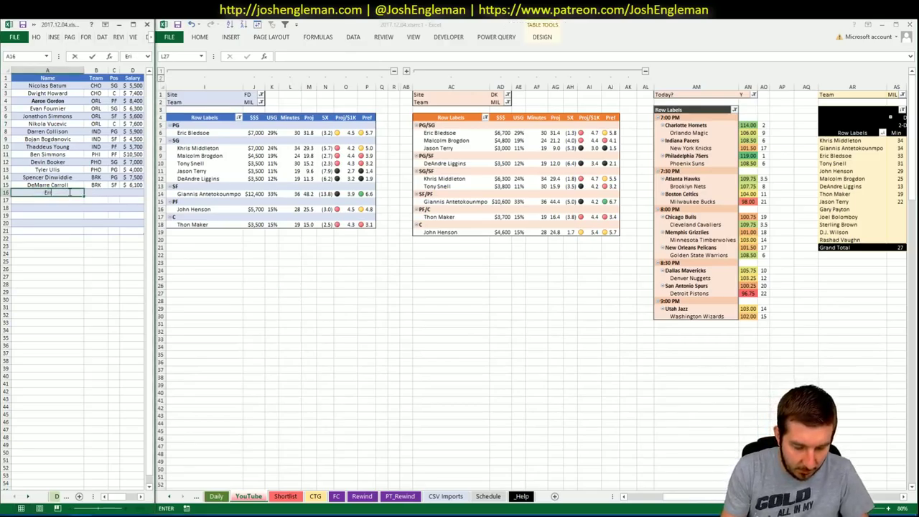
type("c Bledsoe")
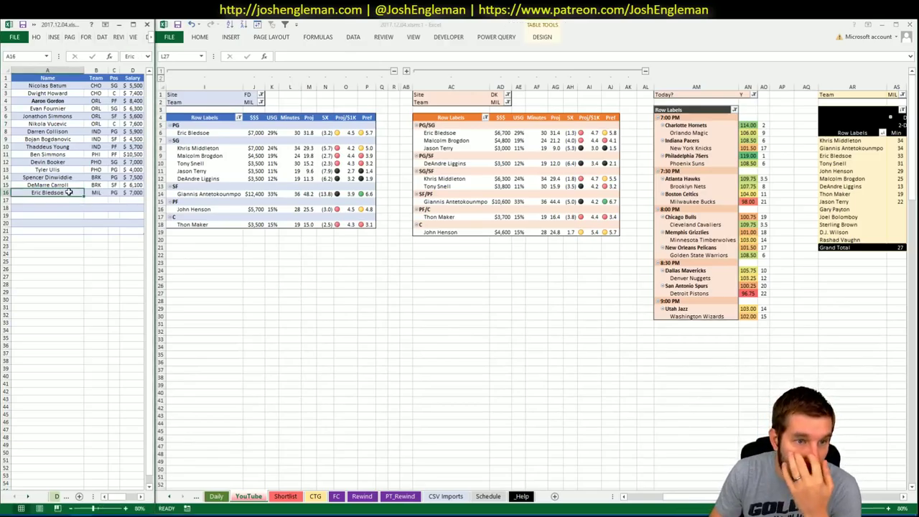
key("Return")
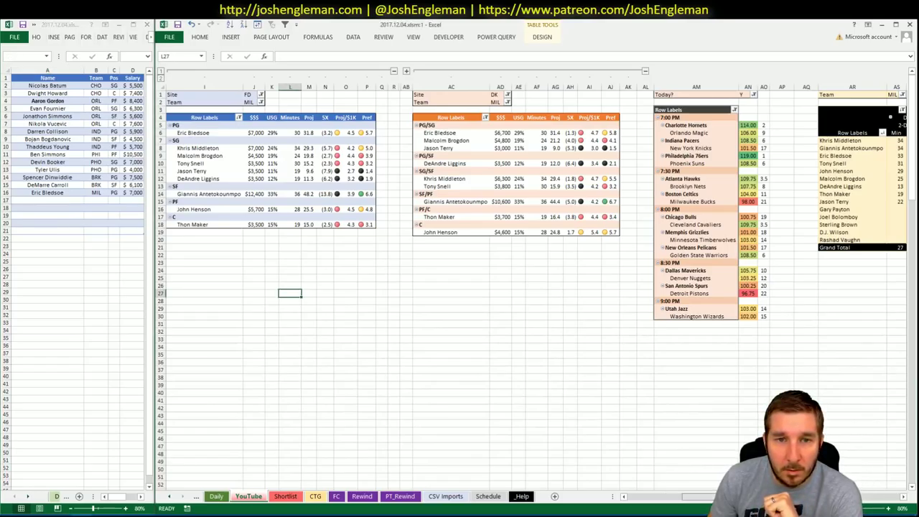
left_click_drag(674, 496, 874, 507)
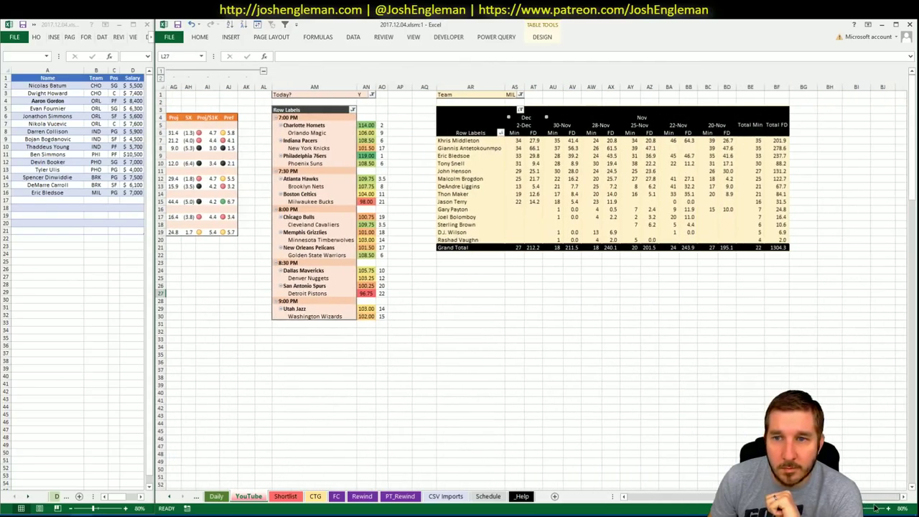
left_click_drag(874, 507, 689, 498)
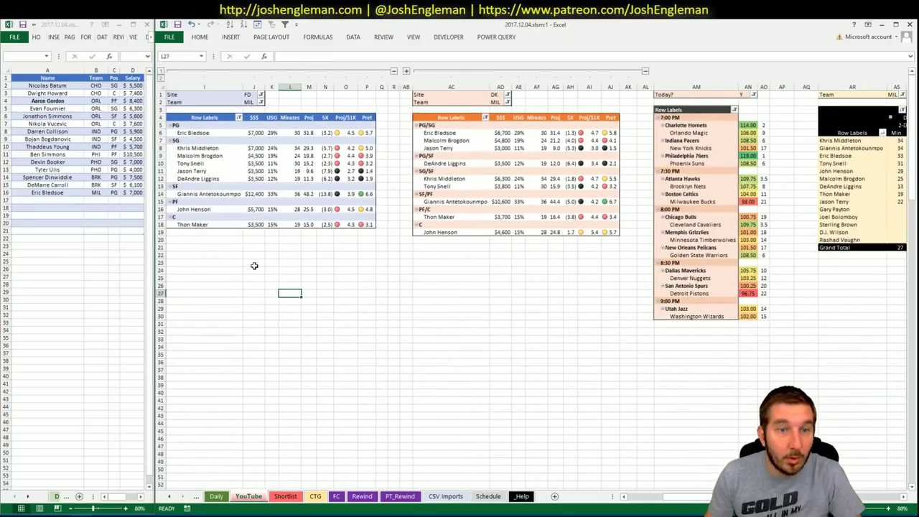
left_click(248, 102)
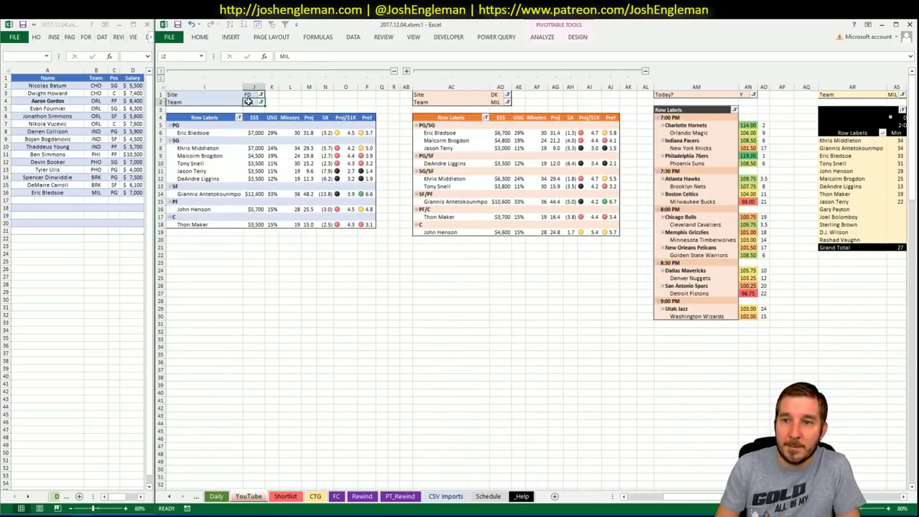
Step: Set the FD, DK and minutes pivots' Team filters to CHI
type("CHI")
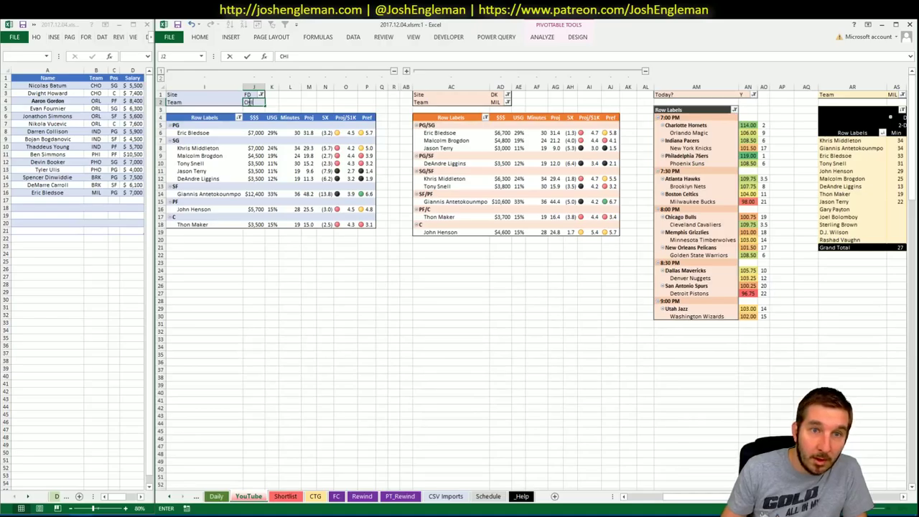
key("Return")
left_click_drag(472, 95, 470, 102)
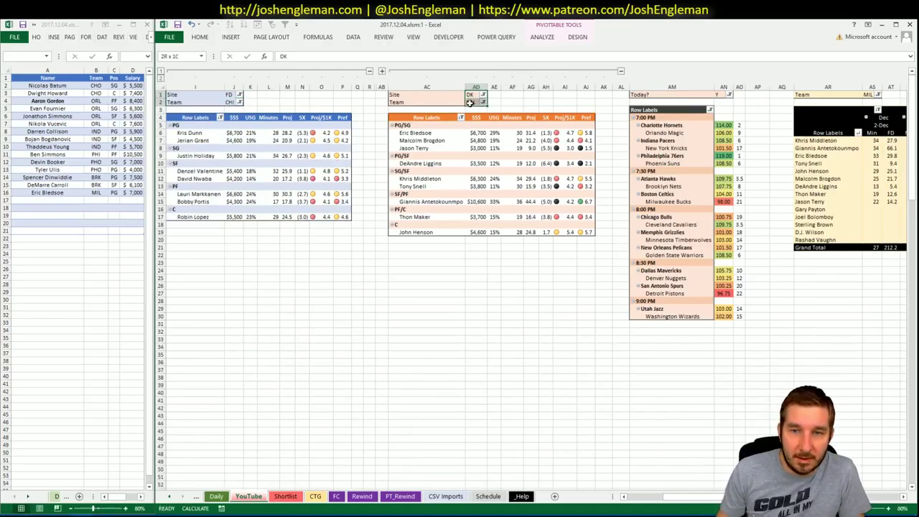
type("C")
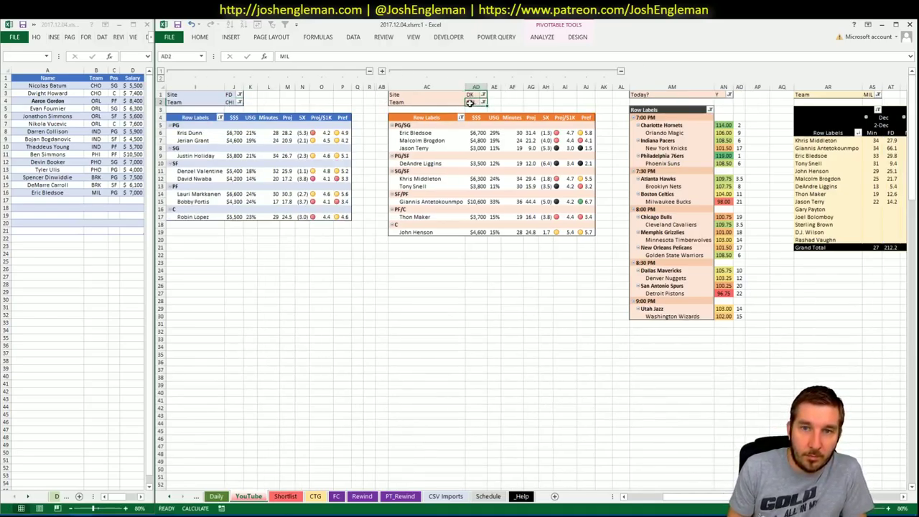
key("Return")
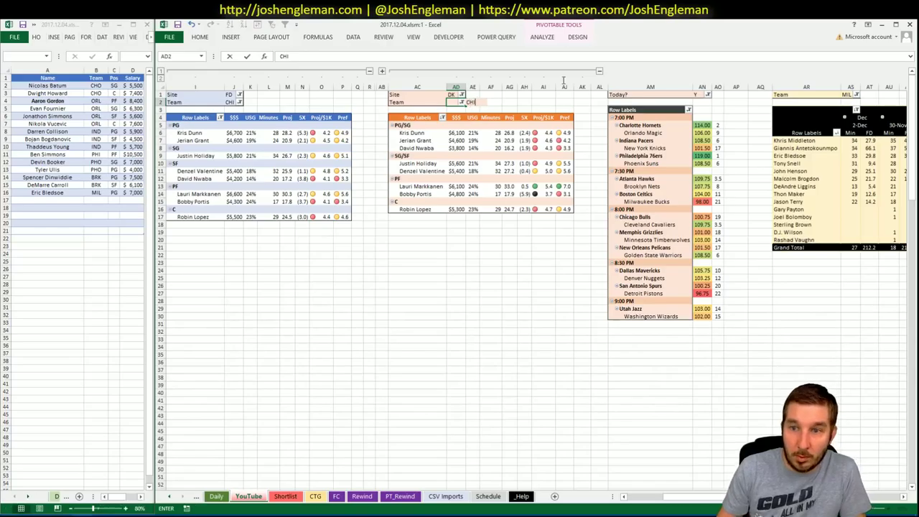
left_click(850, 95)
type("CHI")
key("Return")
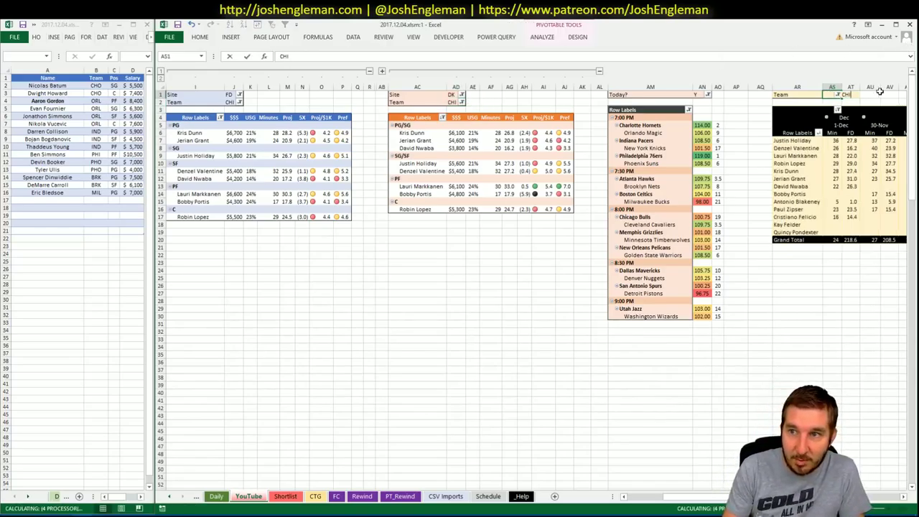
Step: Review the Chicago pivots, singling out Lauri Markkanen in the DK list
left_click(470, 418)
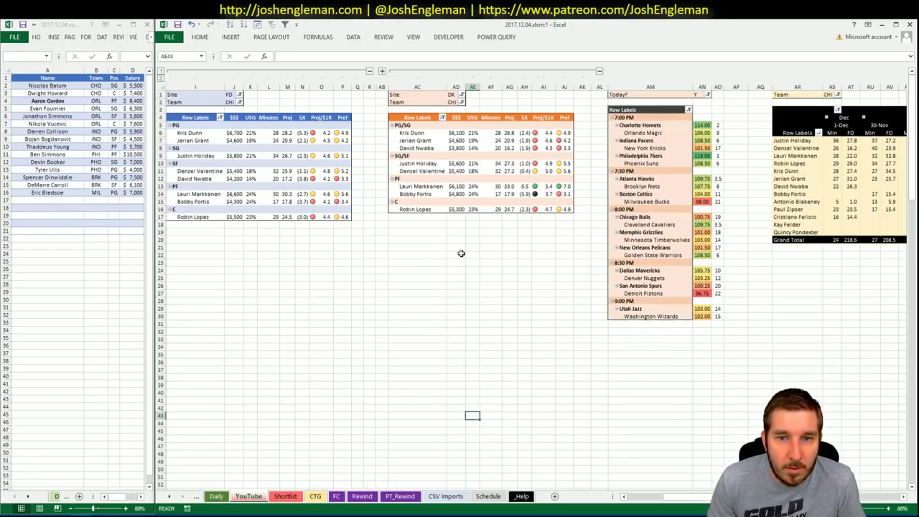
left_click(441, 187)
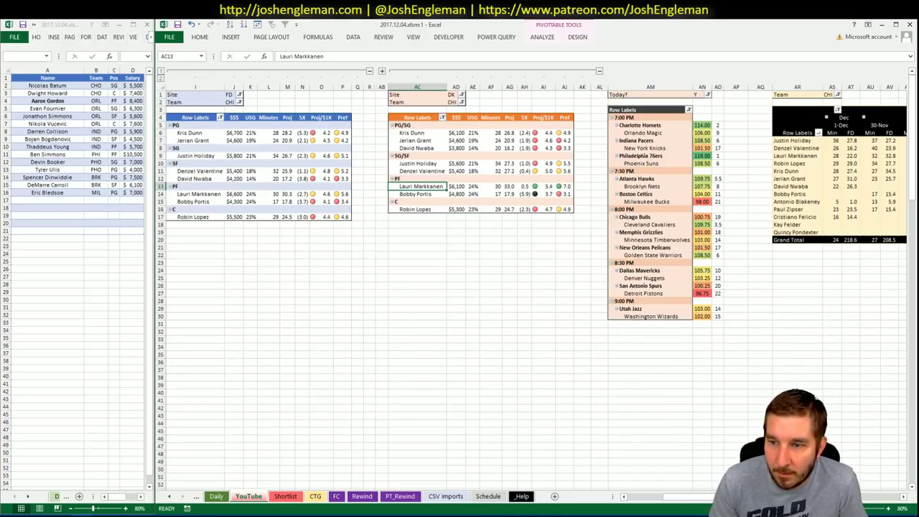
scroll(713, 482, "left", 10)
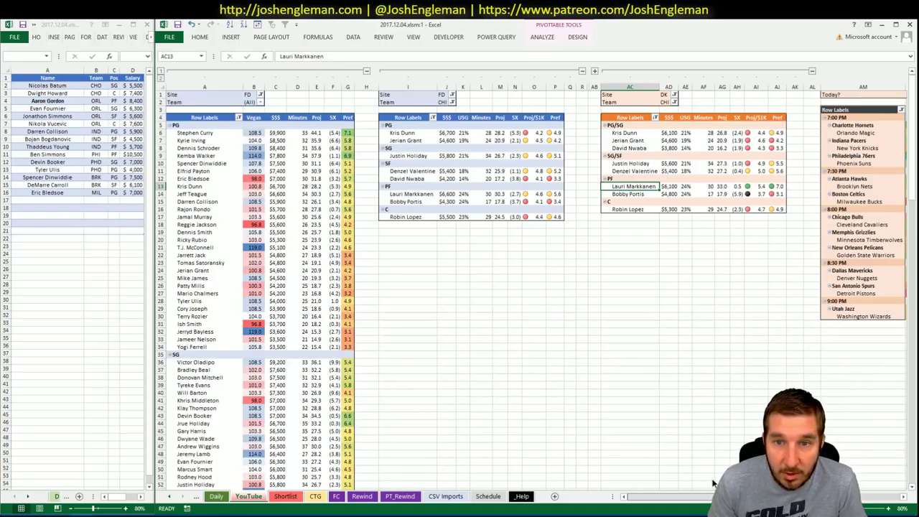
scroll(715, 483, "right", 10)
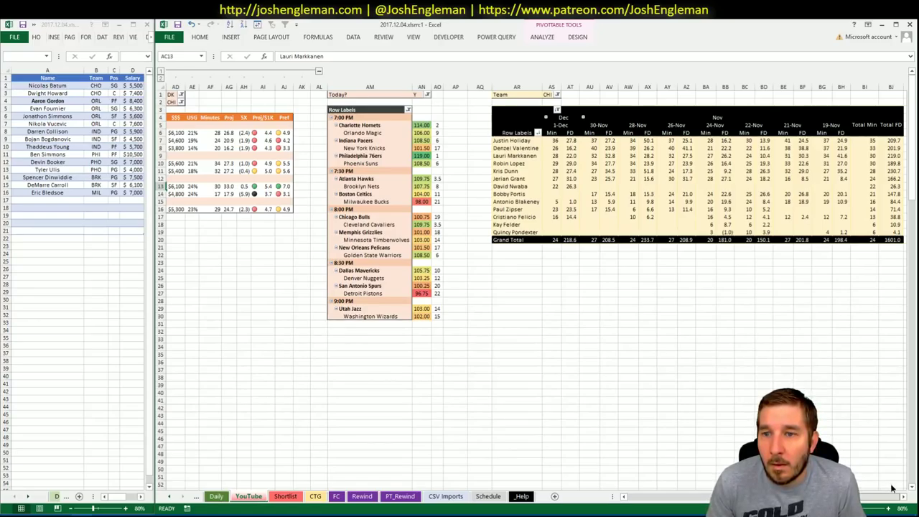
scroll(892, 488, "left", 10)
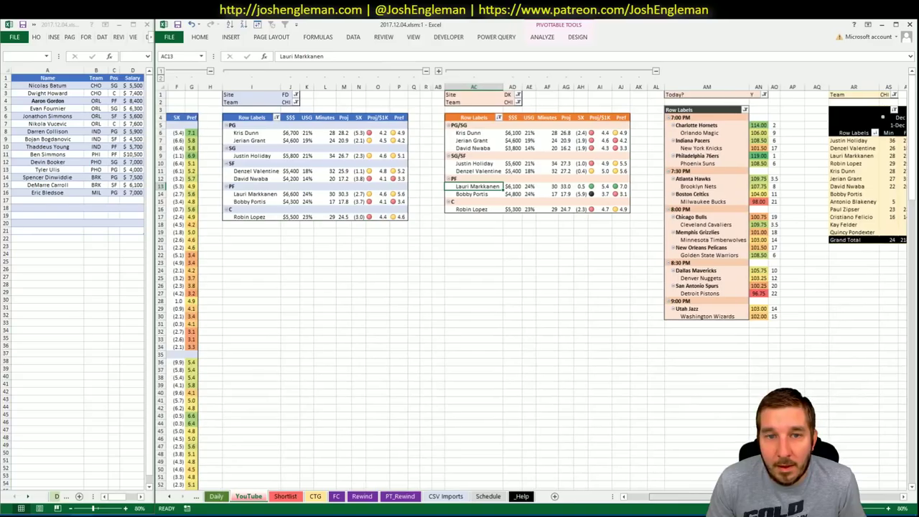
Step: Search 'bulls', open Chicago Bulls, and copy their Shooting: Frequency table to the CTG sheet
key("alt+Tab")
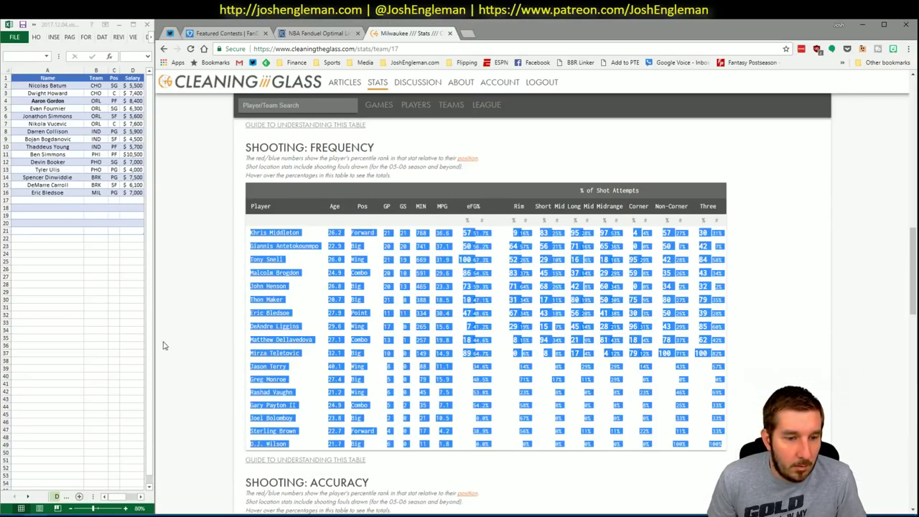
left_click(306, 104)
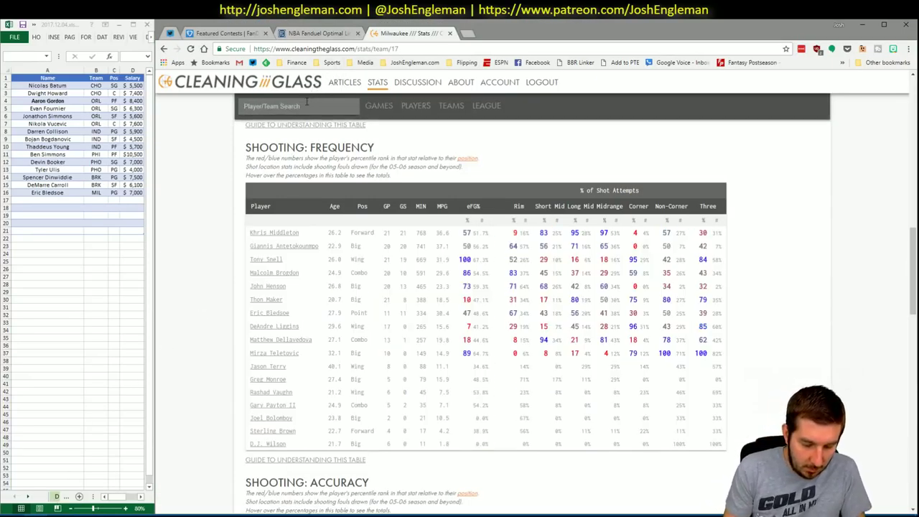
type("bulls")
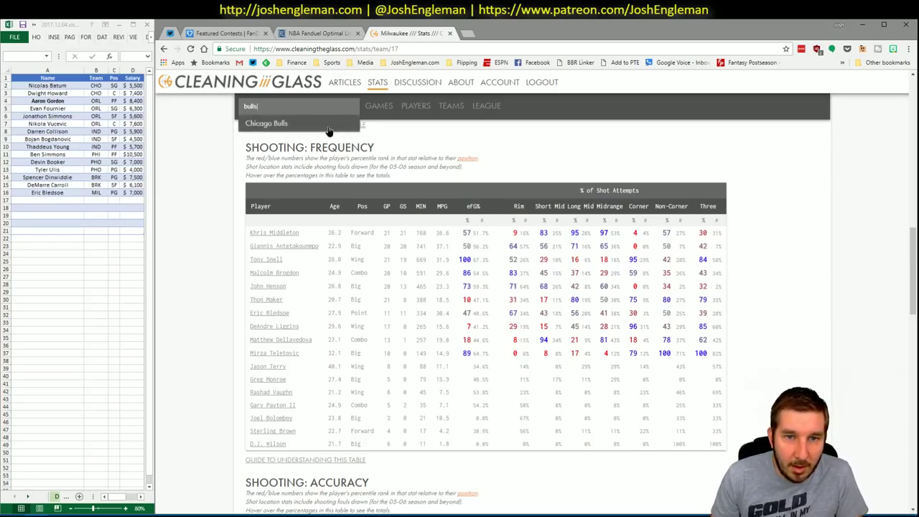
left_click(301, 124)
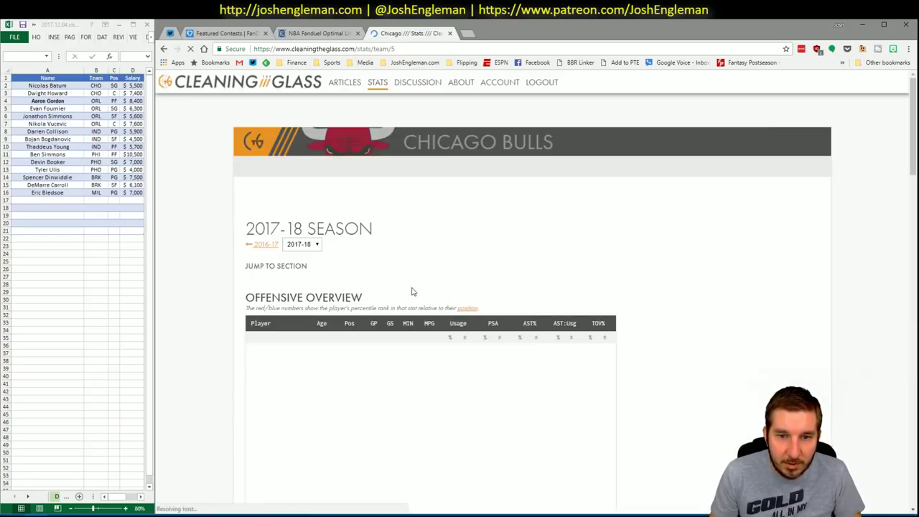
scroll(389, 274, "down", 10)
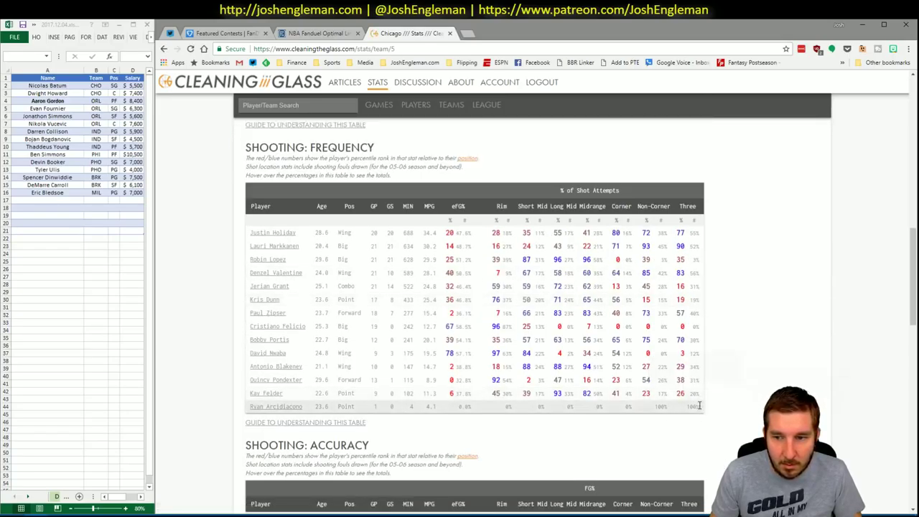
left_click_drag(699, 406, 251, 240)
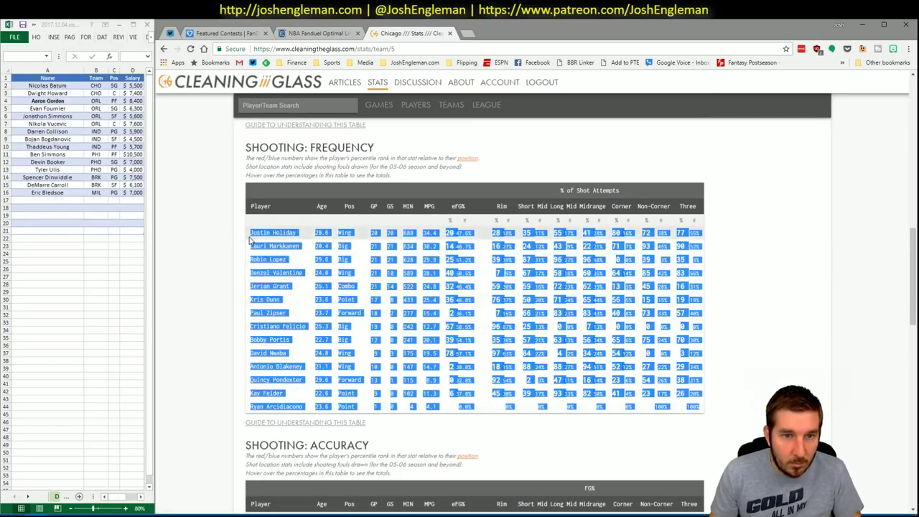
key("alt+Tab")
left_click(316, 496)
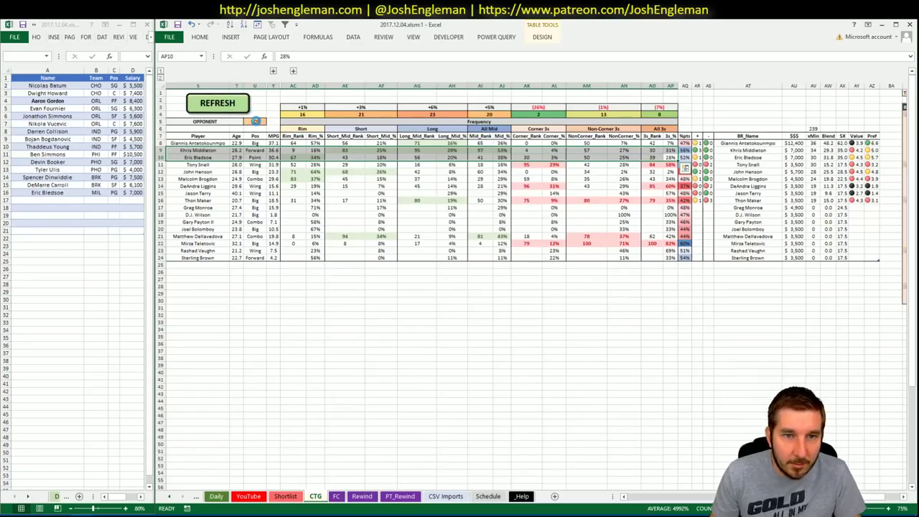
Step: Make CLE the CTG sheet's opponent, then return to the YouTube sheet
left_click(256, 121)
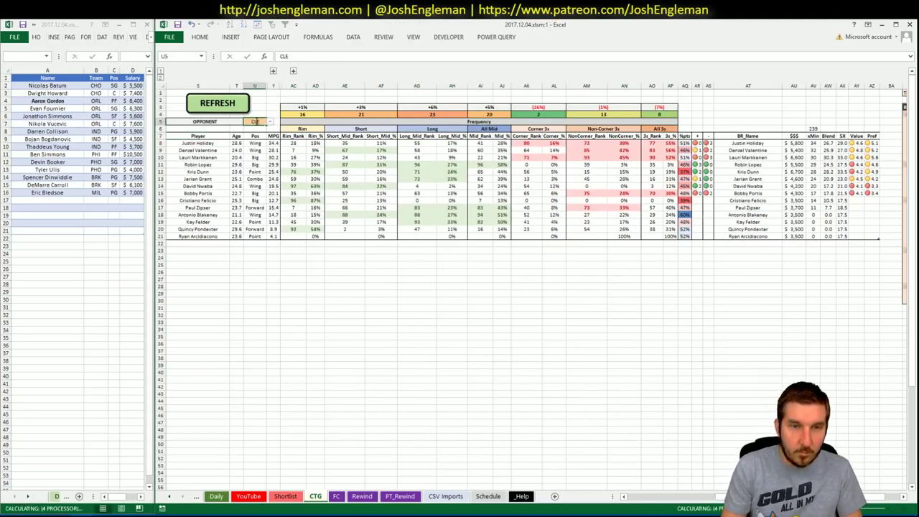
key("Return")
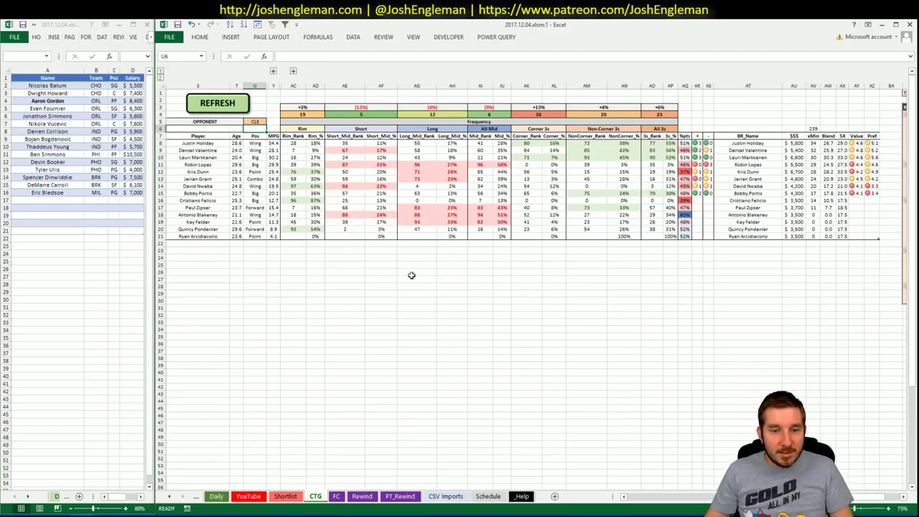
left_click(247, 496)
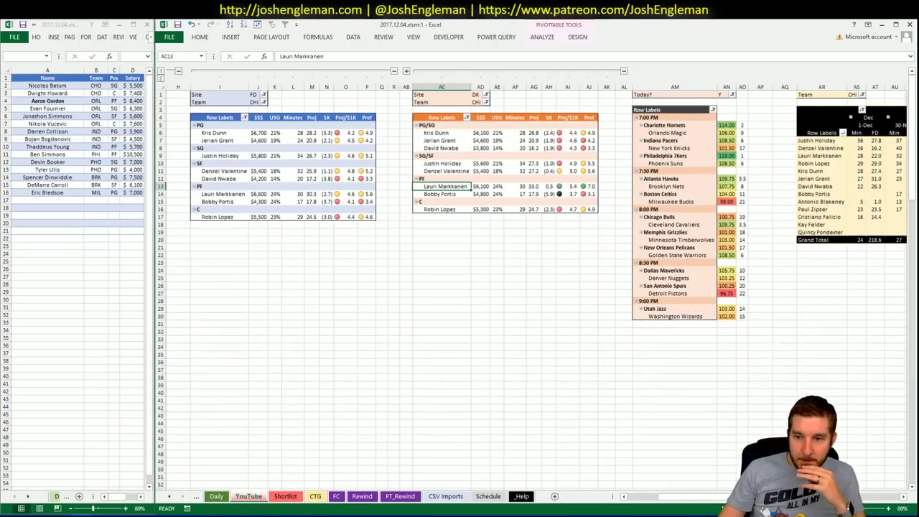
Step: Switch the FD, DK and minutes pivots' Team filters to CLE
left_click_drag(673, 496, 707, 496)
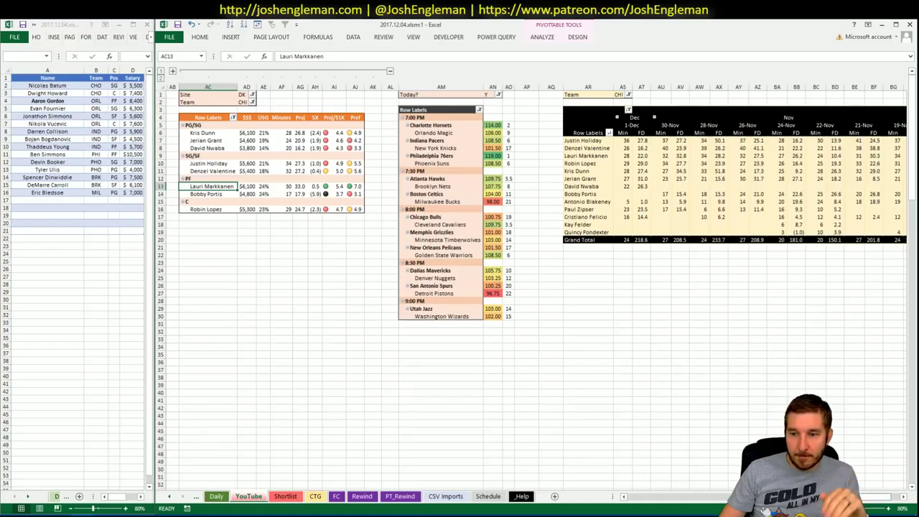
scroll(707, 495, "left", 10)
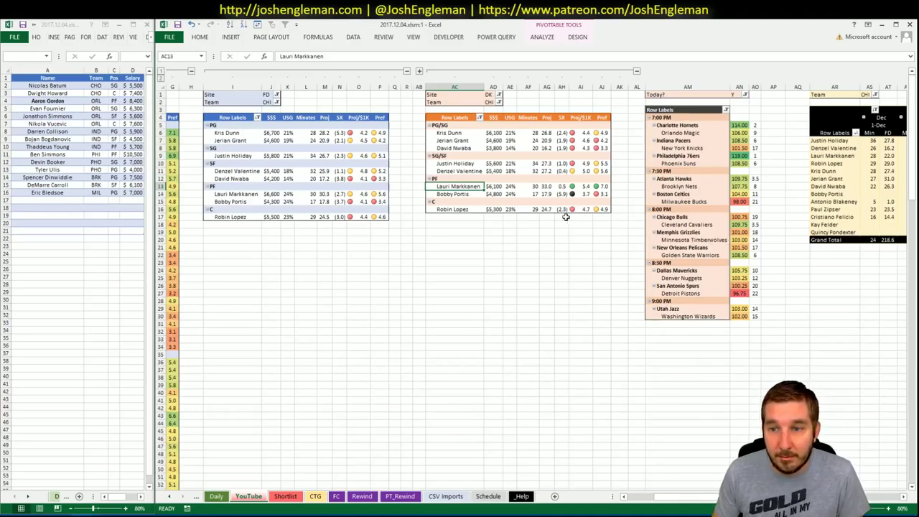
left_click(270, 101)
type("CLE")
key("Tab")
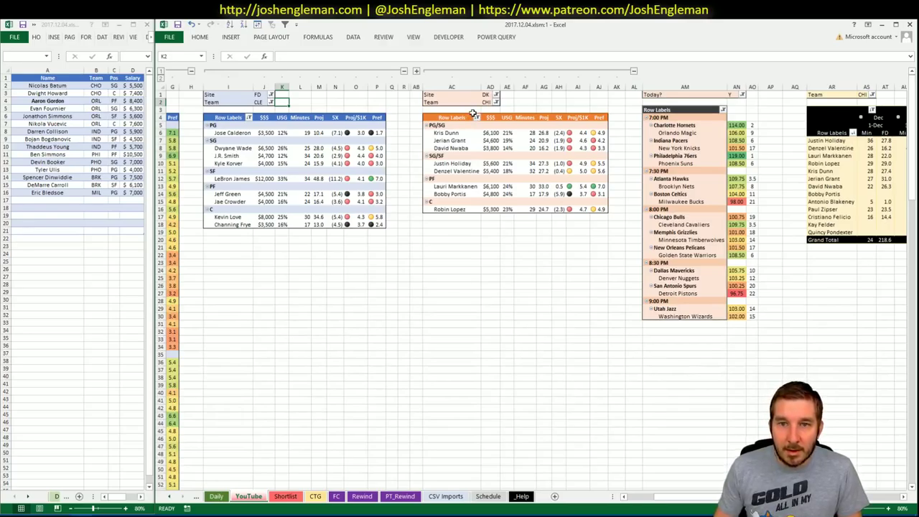
left_click(487, 103)
type("CLE")
key("Tab")
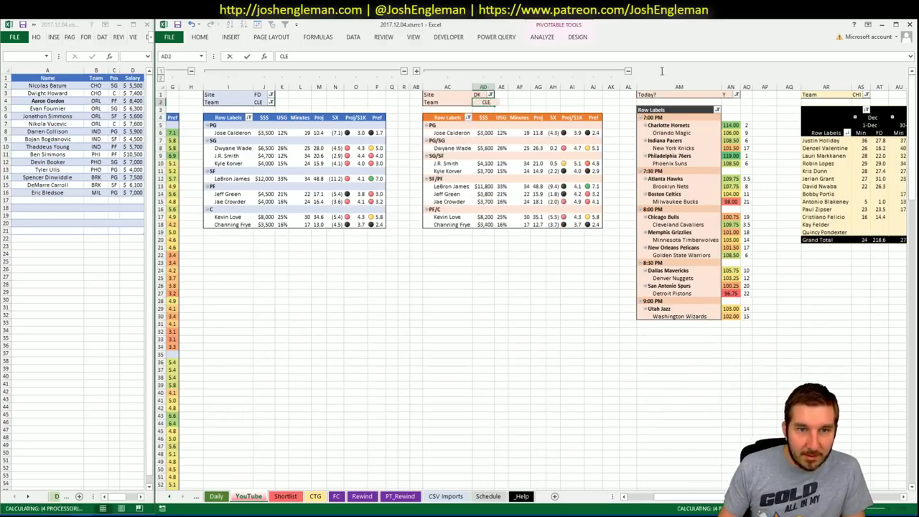
left_click(857, 94)
type("CLE")
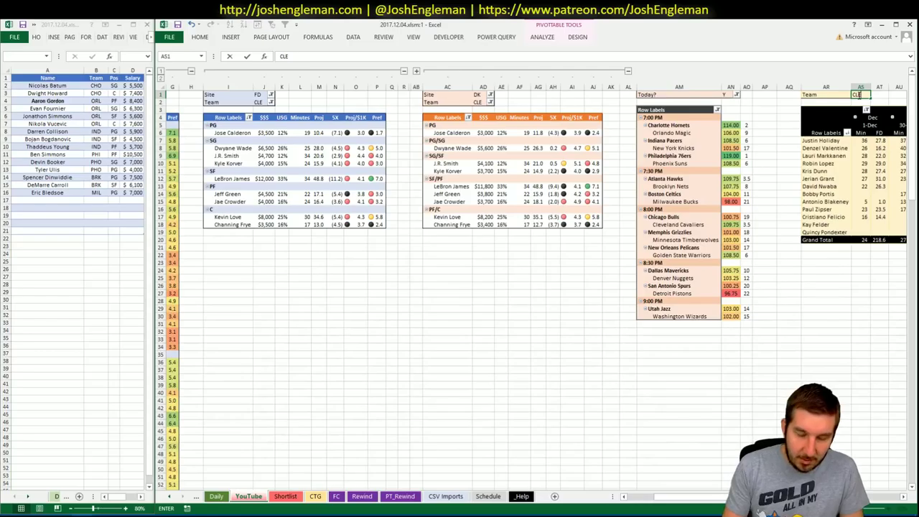
key("Return")
Step: Search 'cle', open Cleveland Cavaliers, and select their Shooting: Frequency table
key("alt+Tab")
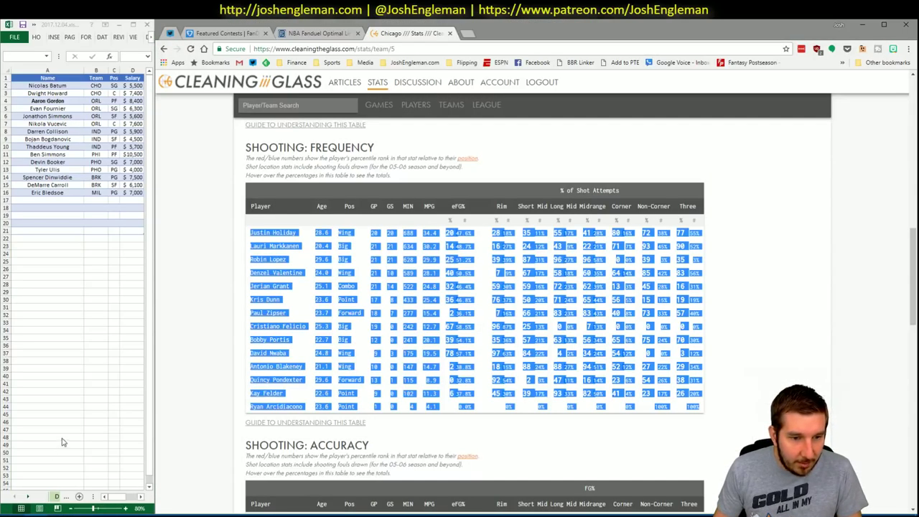
left_click(277, 105)
type("cle")
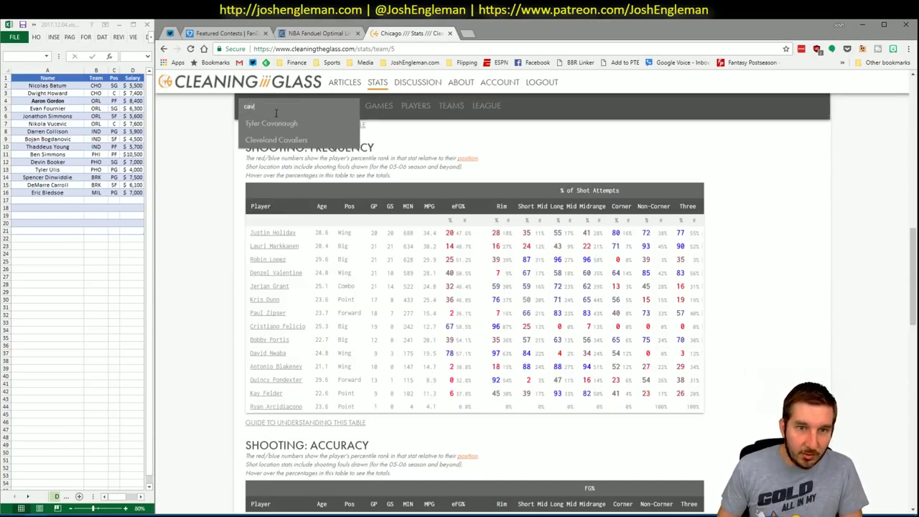
key("Down")
key("Return")
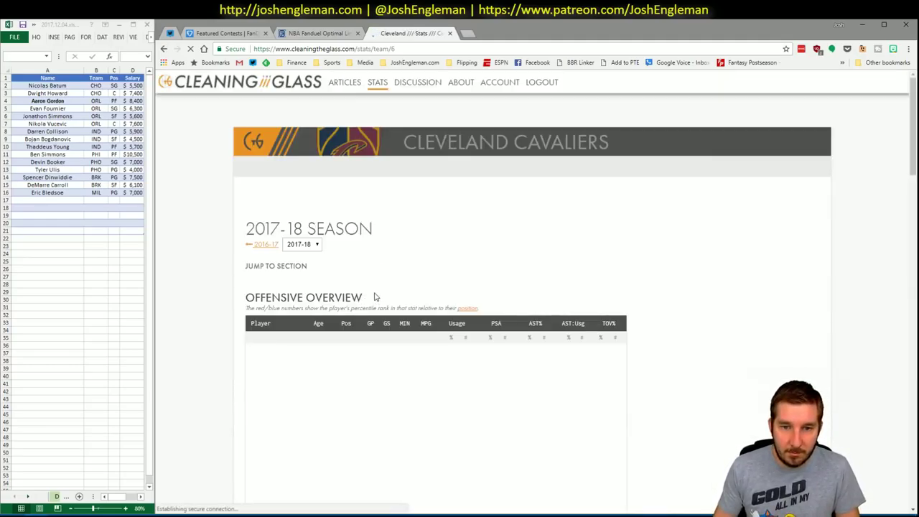
scroll(380, 282, "down", 1)
scroll(382, 277, "down", 9)
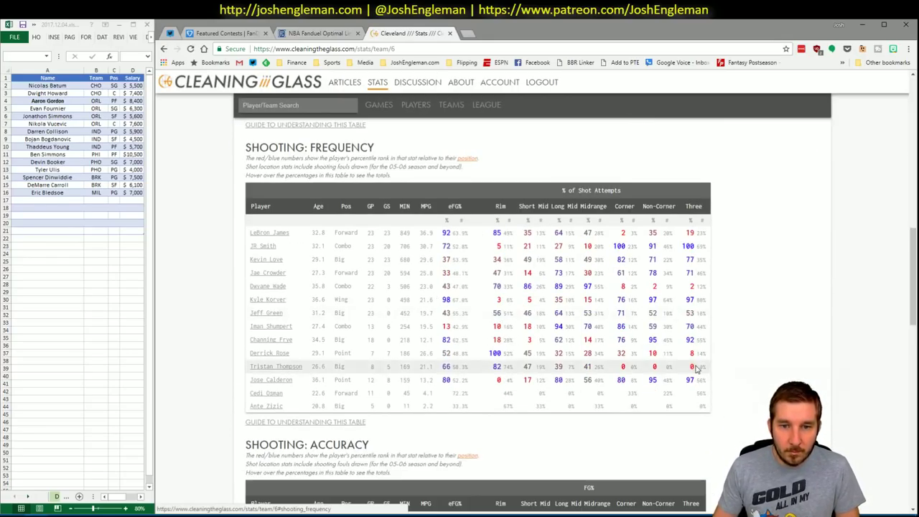
left_click_drag(709, 411, 253, 231)
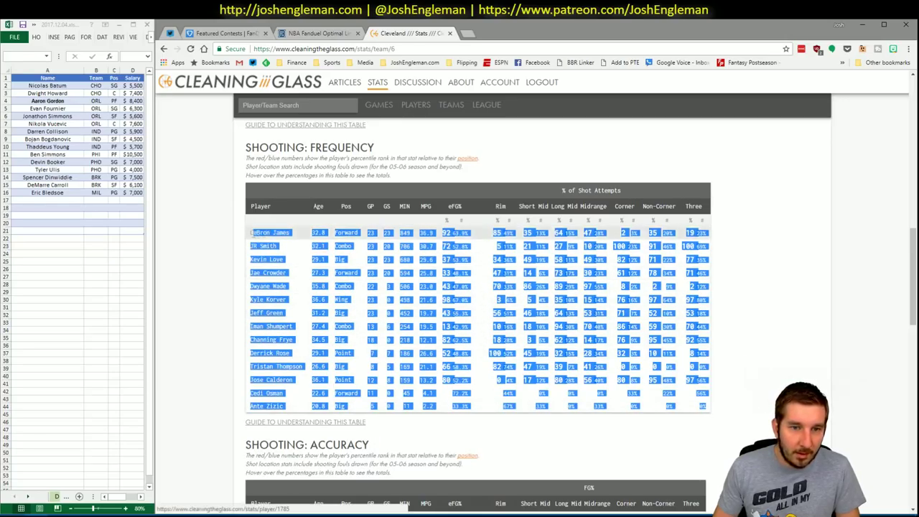
key("alt+Tab")
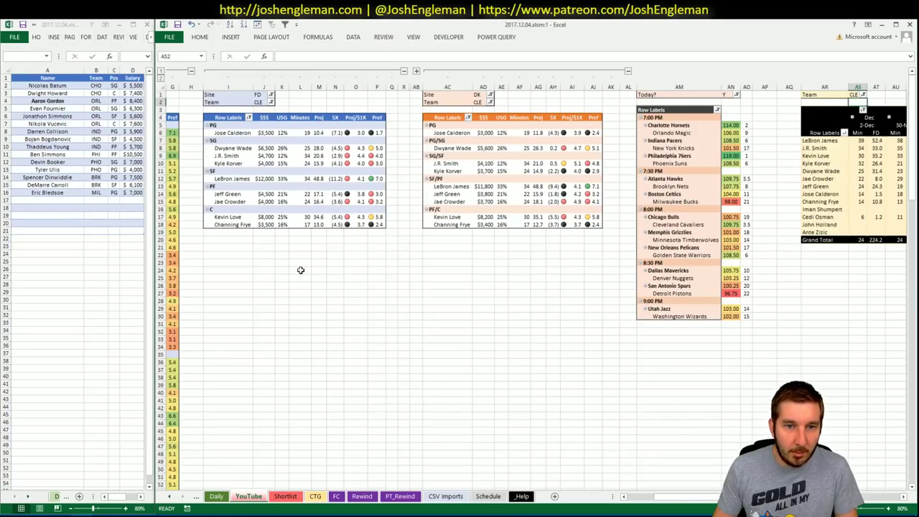
Step: Recalculate the CTG sheet with Cleveland's shot profiles against opponent CHI
left_click(315, 496)
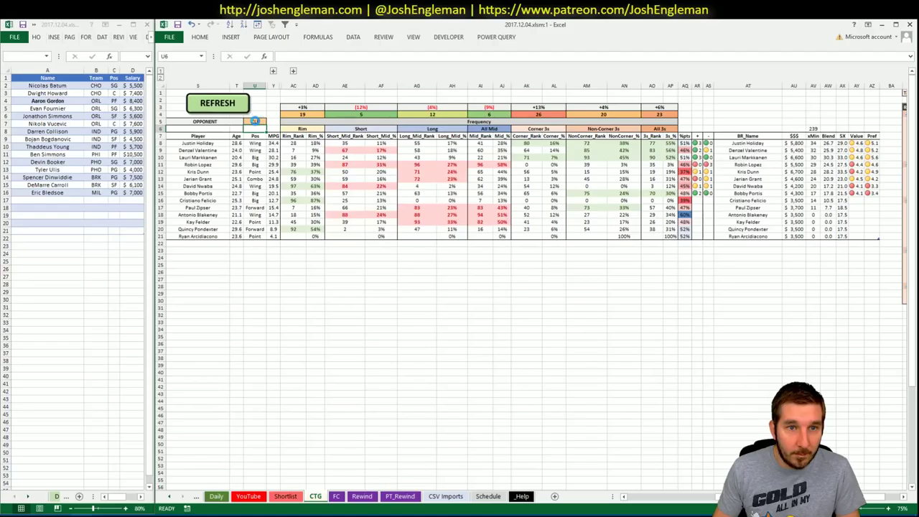
left_click(254, 121)
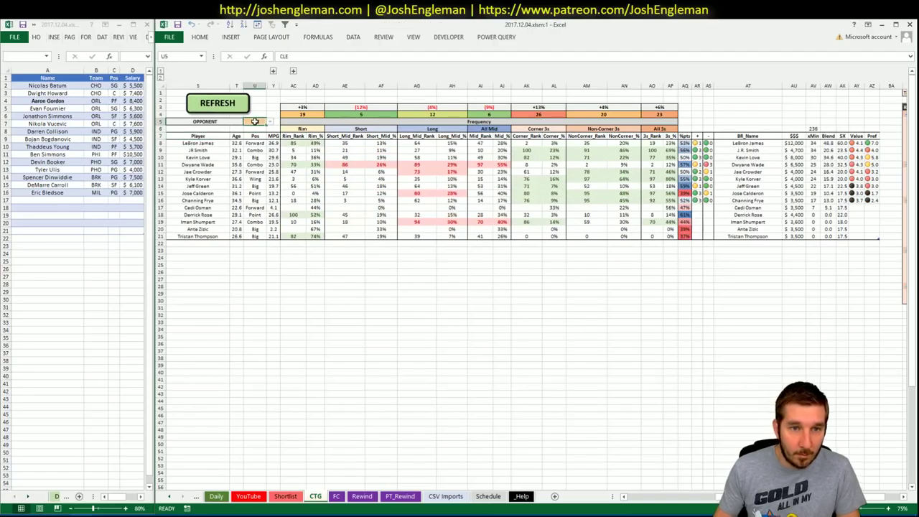
key("Return")
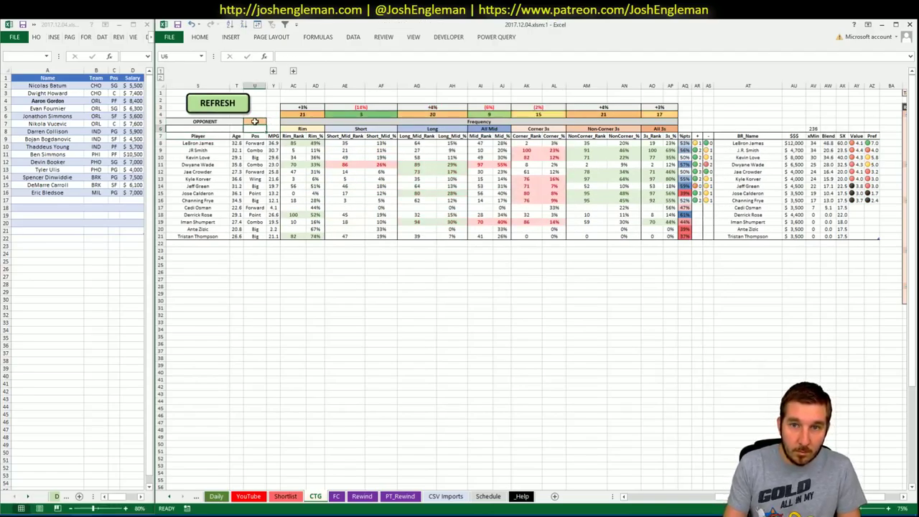
Step: Add LeBron James (CLE, SF, $12,000) to the next empty shortlist row
left_click(72, 199)
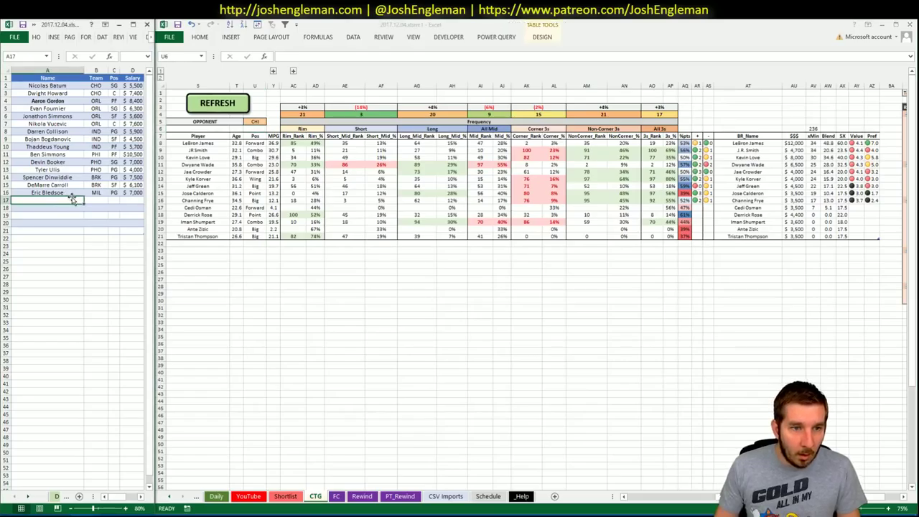
type("LeBron James")
key("Return")
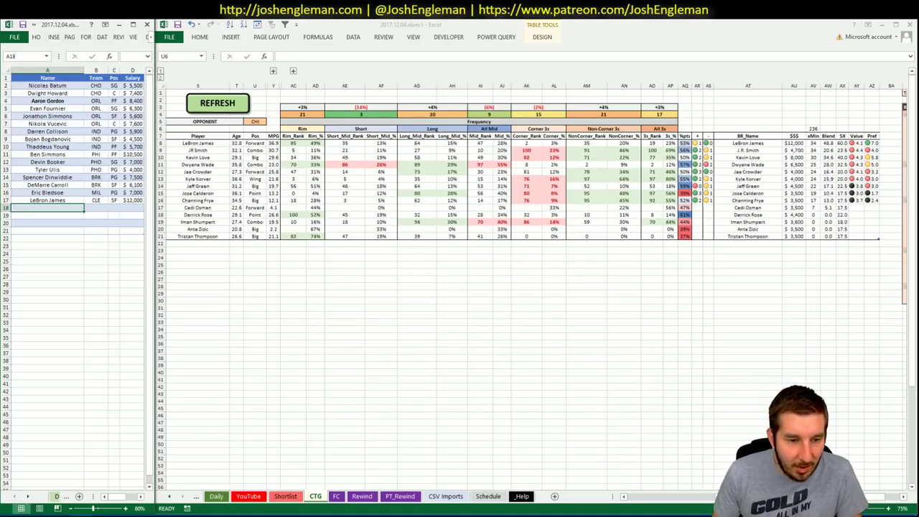
Step: Filter the Fantasy Cruncher FanDuel pool to centers and check Kevin Love's game log
left_click(35, 515)
left_click(315, 33)
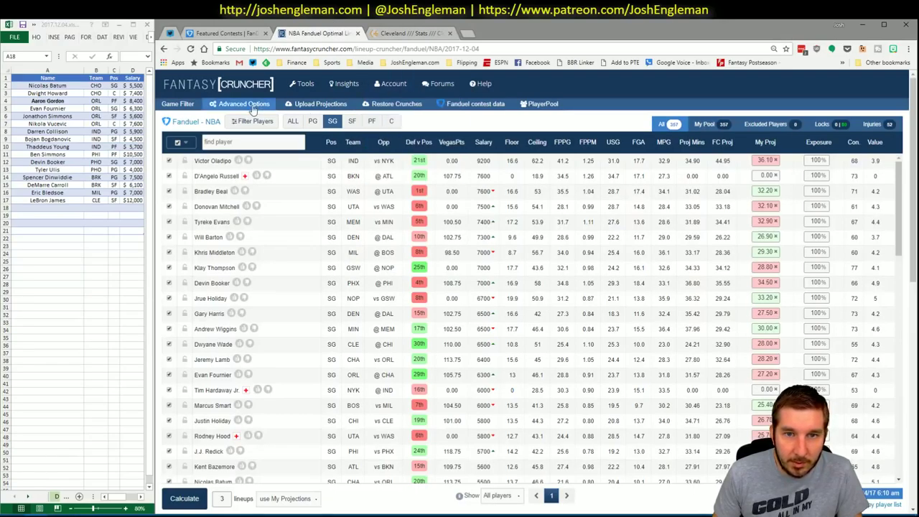
left_click(392, 121)
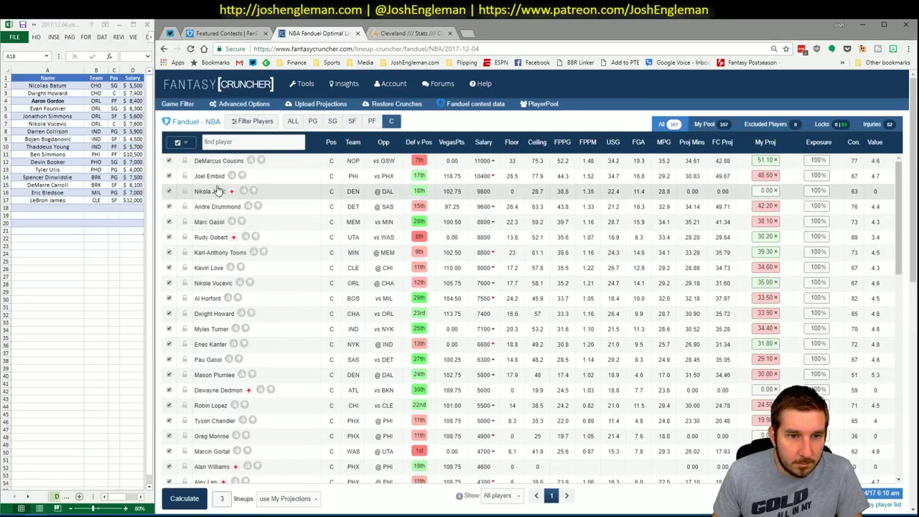
left_click(210, 267)
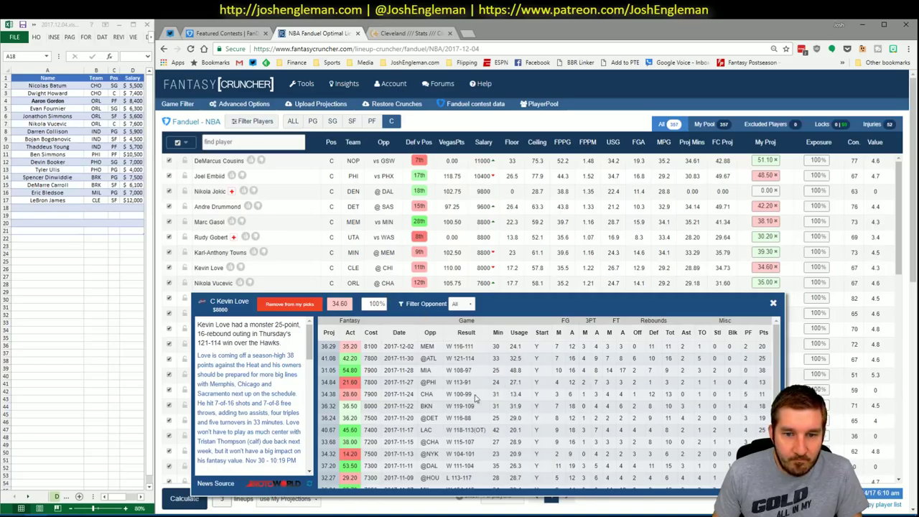
left_click(783, 302)
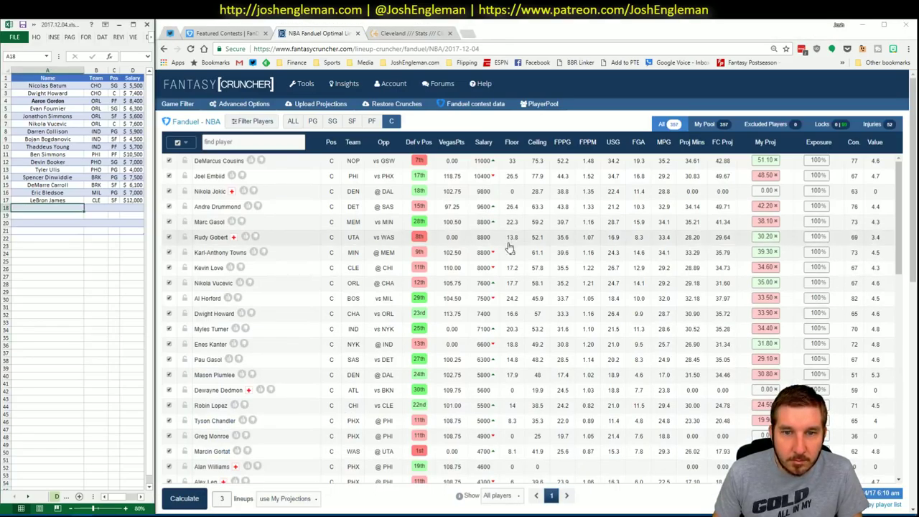
Step: Return via the Cleveland and FanDuel pages to the main Excel workbook
left_click(387, 34)
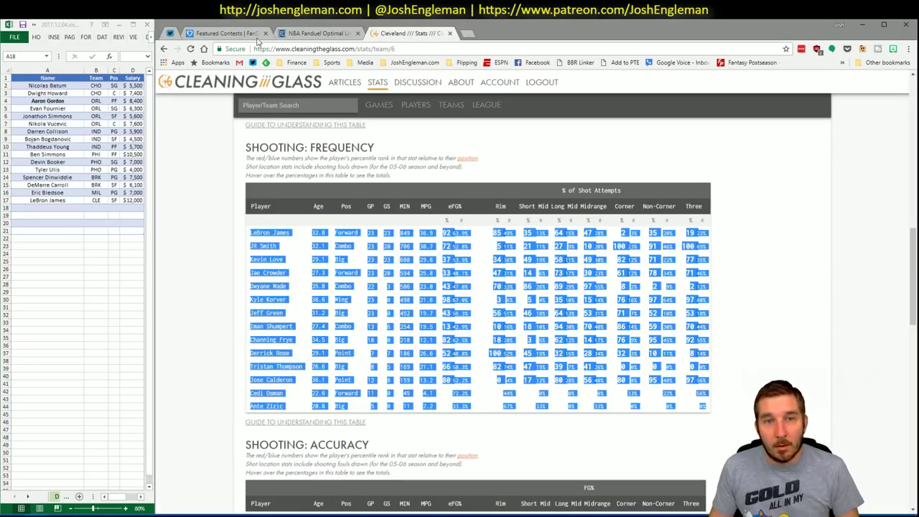
left_click(220, 33)
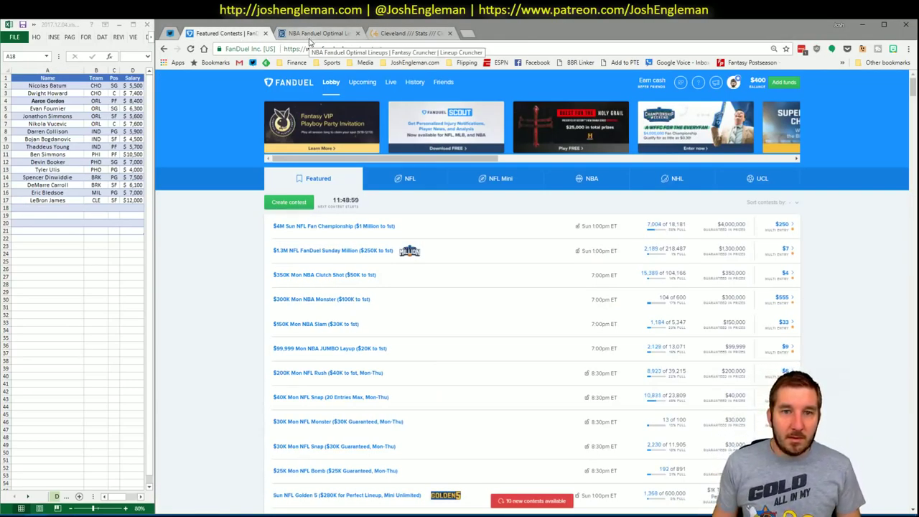
left_click(43, 477)
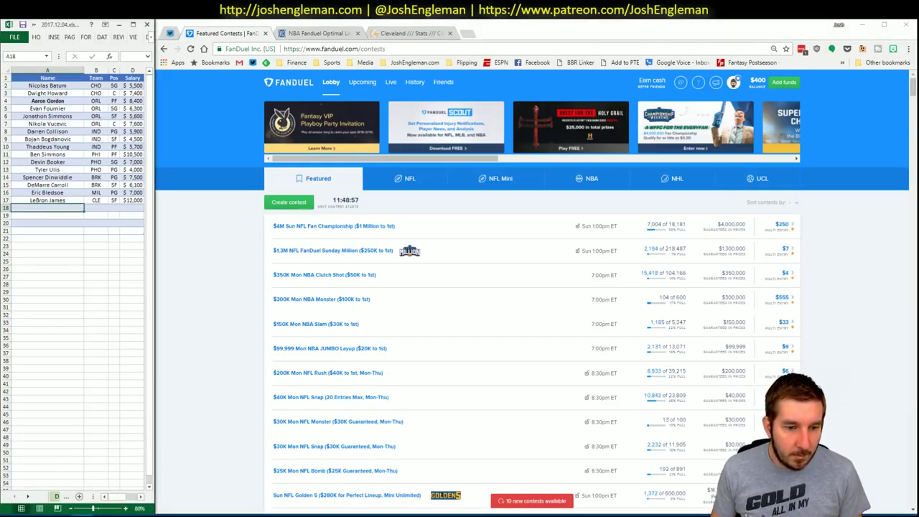
mouse_move(43, 512)
left_click(122, 476)
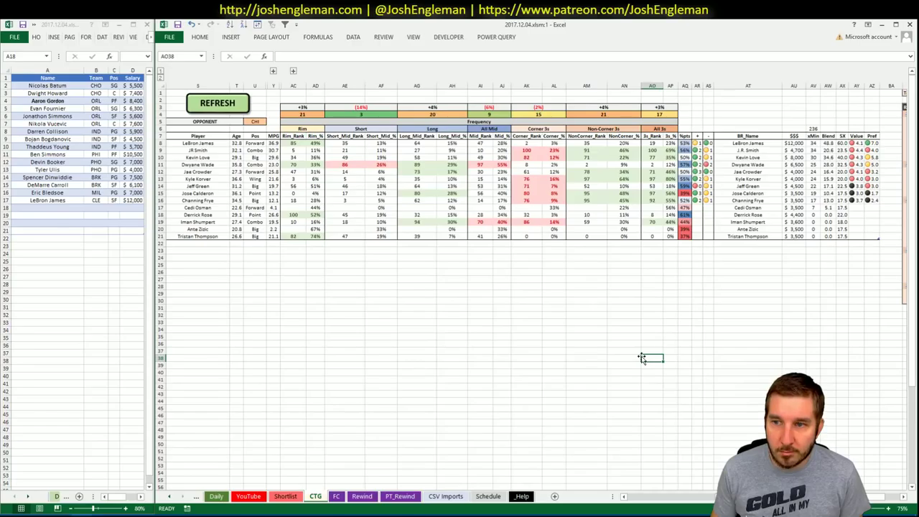
Step: Bring up the YouTube sheet and look over the Cleveland FD, DK and minutes pivots
left_click(248, 496)
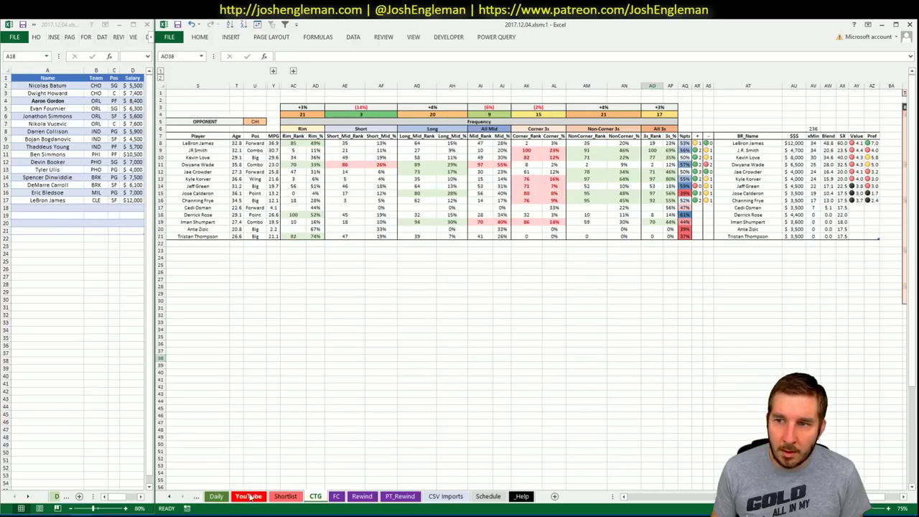
scroll(502, 287, "right", 5)
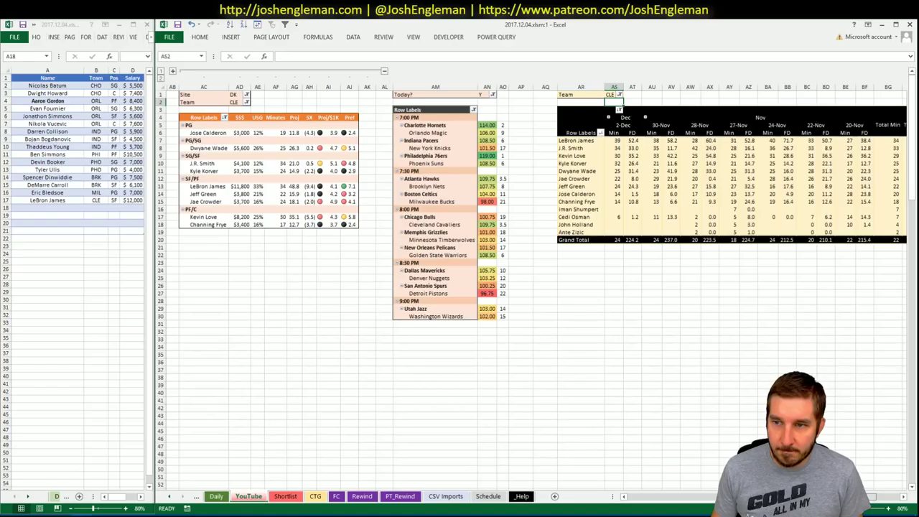
scroll(649, 479, "left", 5)
scroll(702, 489, "right", 5)
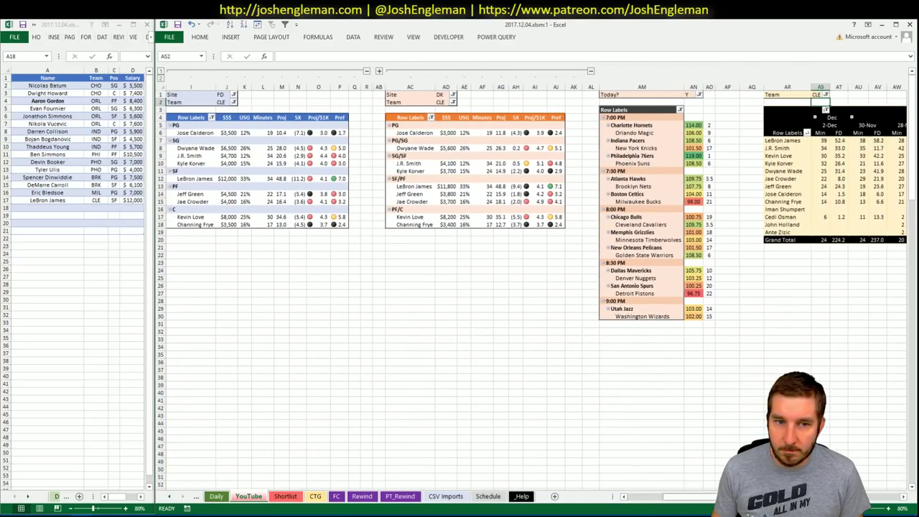
left_click(318, 315)
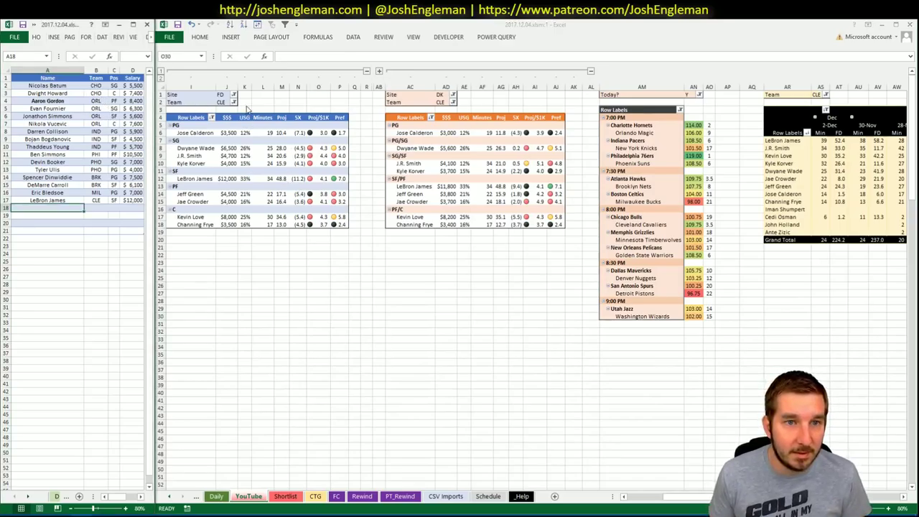
left_click(223, 102)
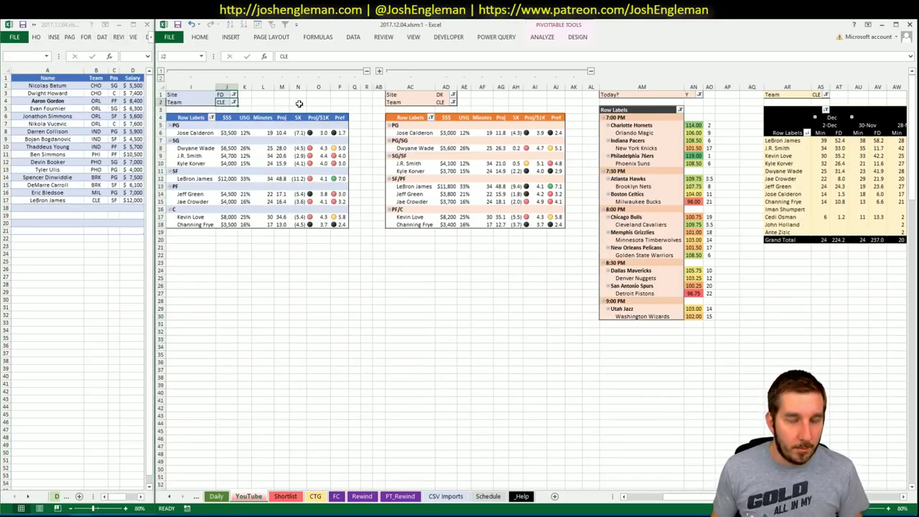
Step: Set the Team filter of the FD, DK and minutes pivots to MEM
type("MEM")
key("Tab")
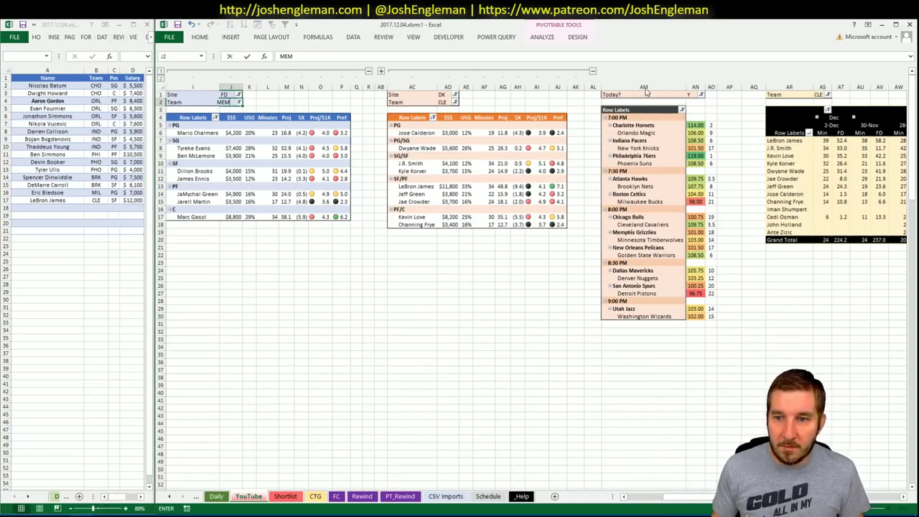
left_click(446, 102)
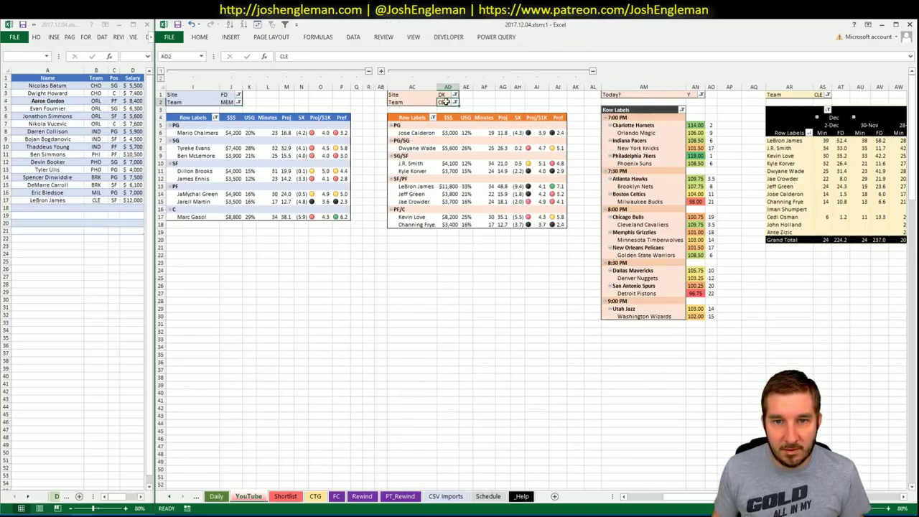
type("MEM")
key("Return")
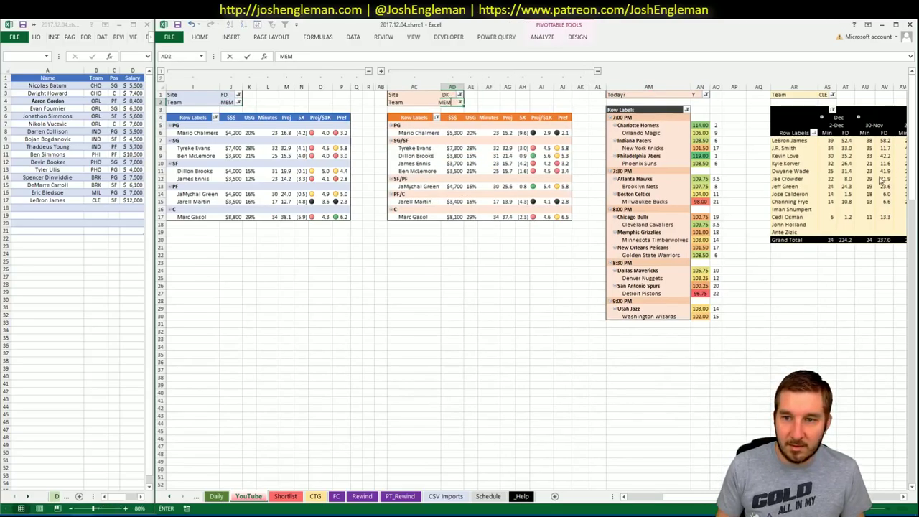
left_click(822, 95)
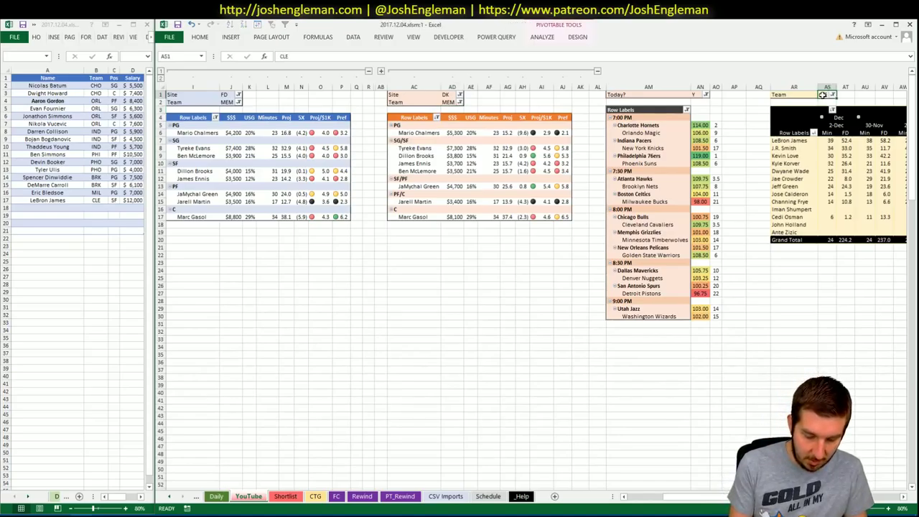
type("MEM")
key("Return")
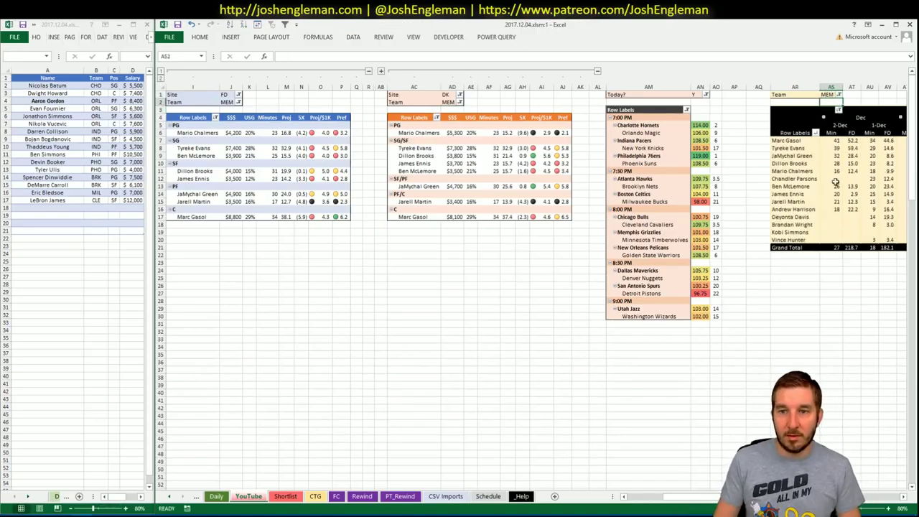
left_click(829, 300)
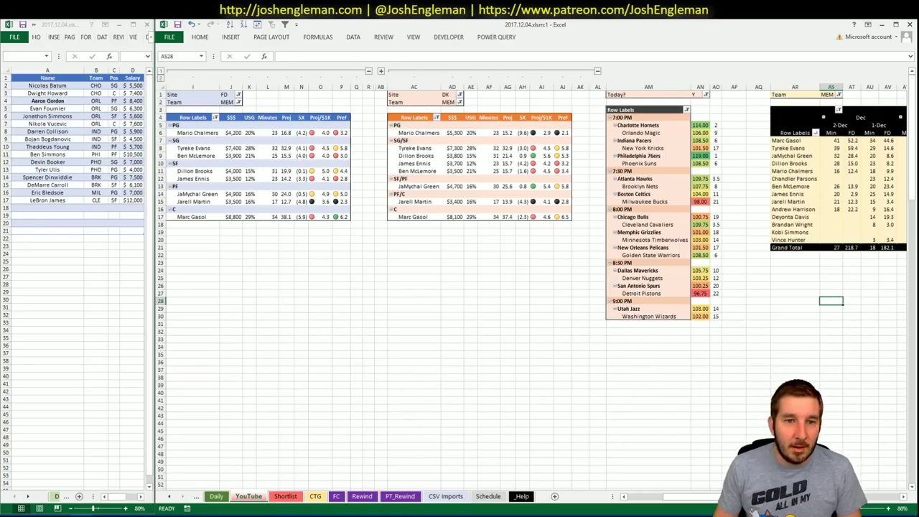
key("alt+Tab")
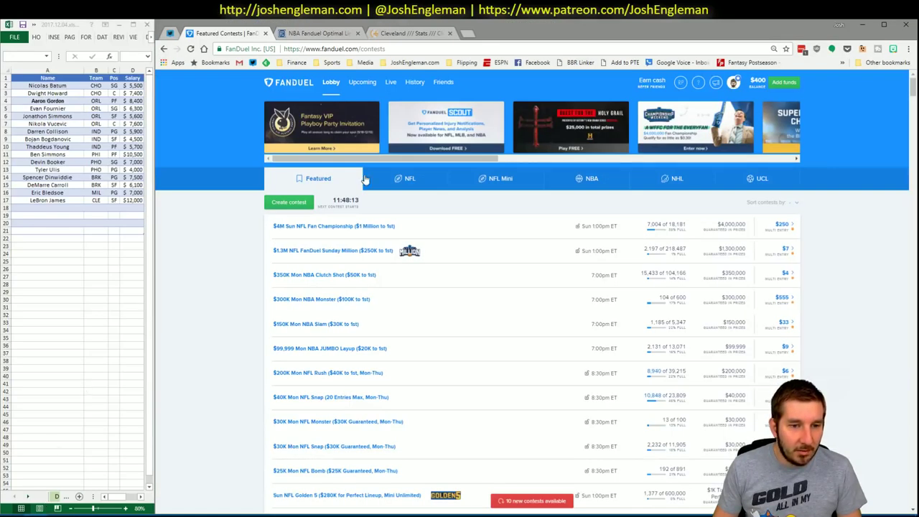
left_click(330, 34)
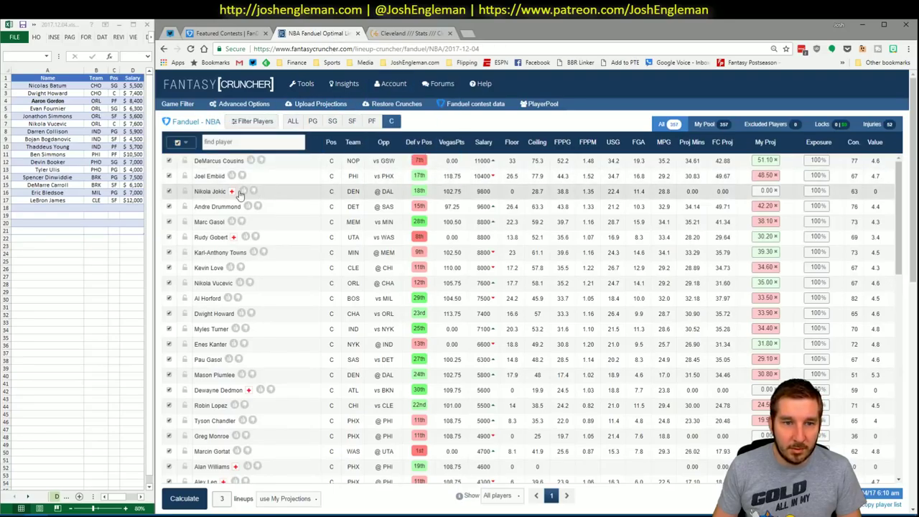
left_click(208, 223)
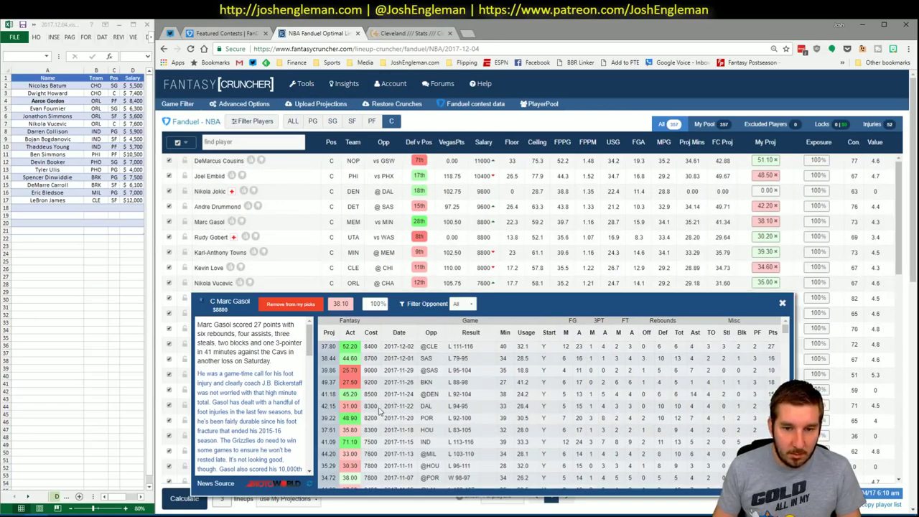
left_click(782, 303)
mouse_move(349, 98)
key("alt+Tab")
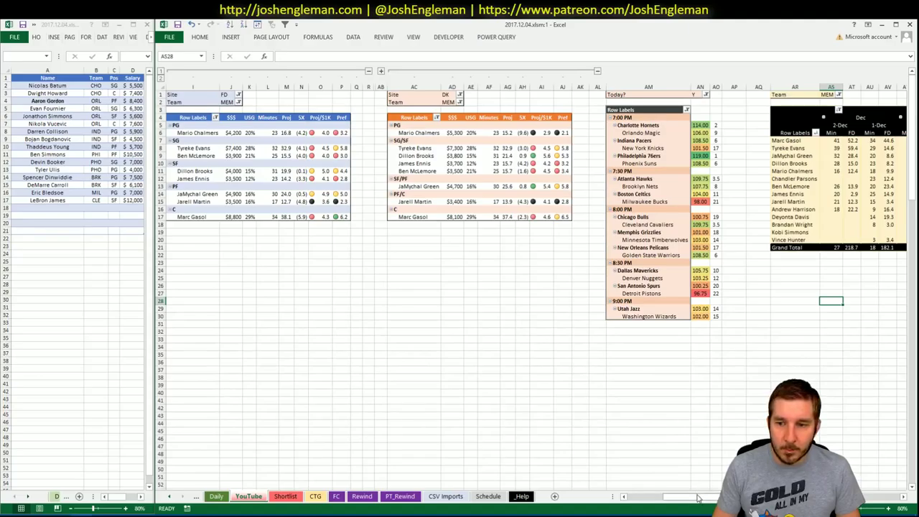
Step: Browse the Memphis pivots and schedule, then bring the Cleaning the Glass browser page forward
left_click_drag(696, 497, 685, 497)
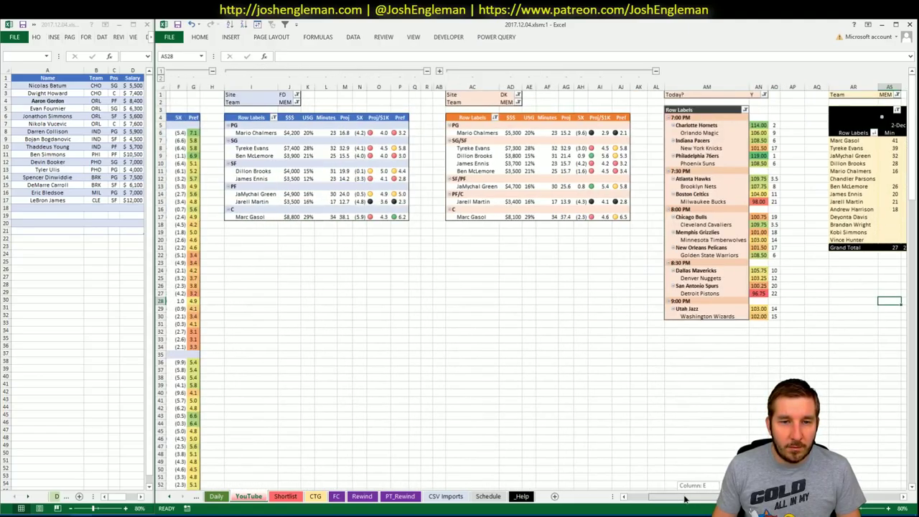
left_click_drag(685, 498, 700, 498)
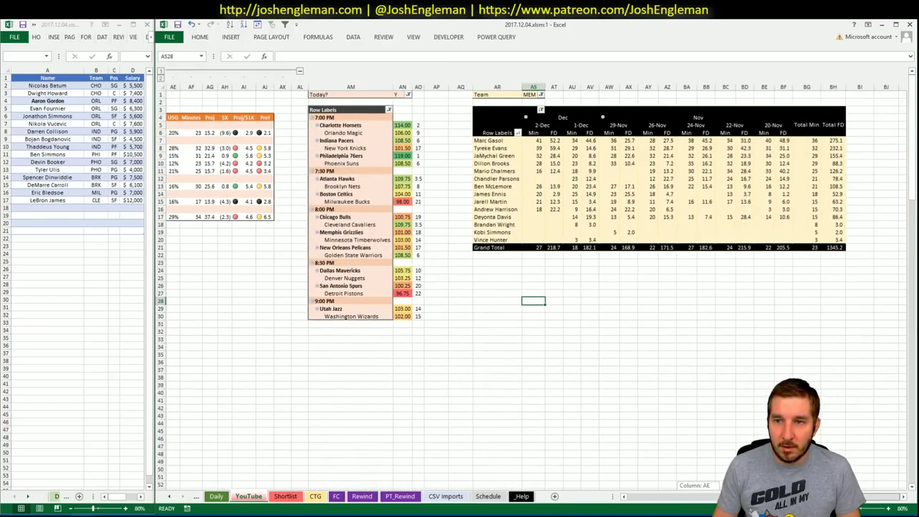
left_click_drag(699, 498, 694, 500)
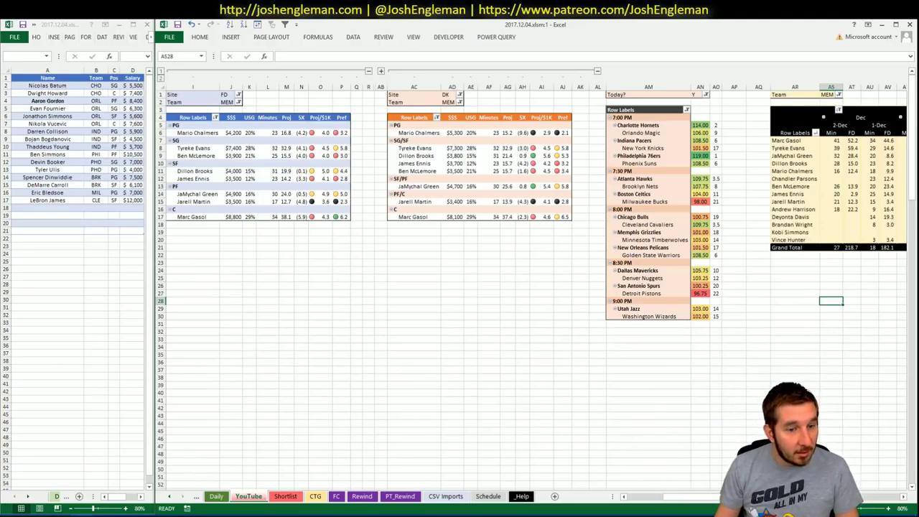
key("alt+Tab")
Step: Open the Memphis Grizzlies team stats page on Cleaning the Glass
left_click(380, 35)
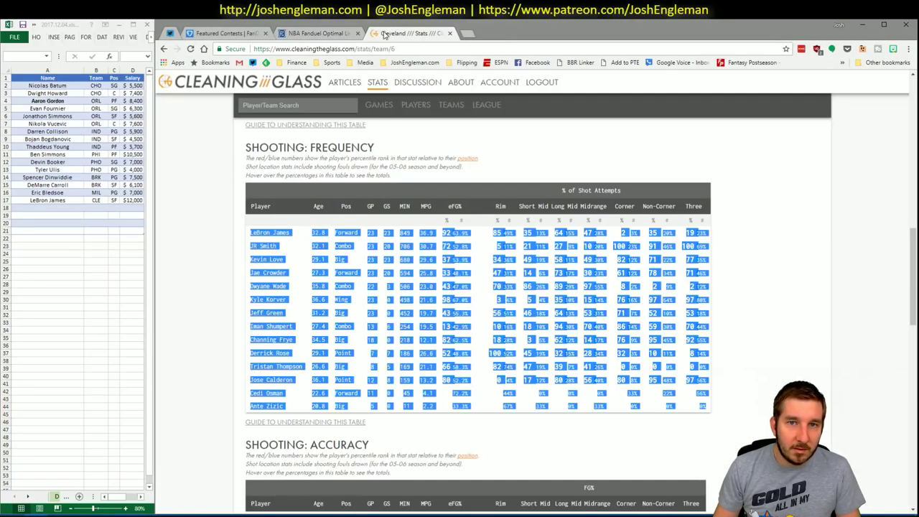
left_click(283, 105)
type("gasol")
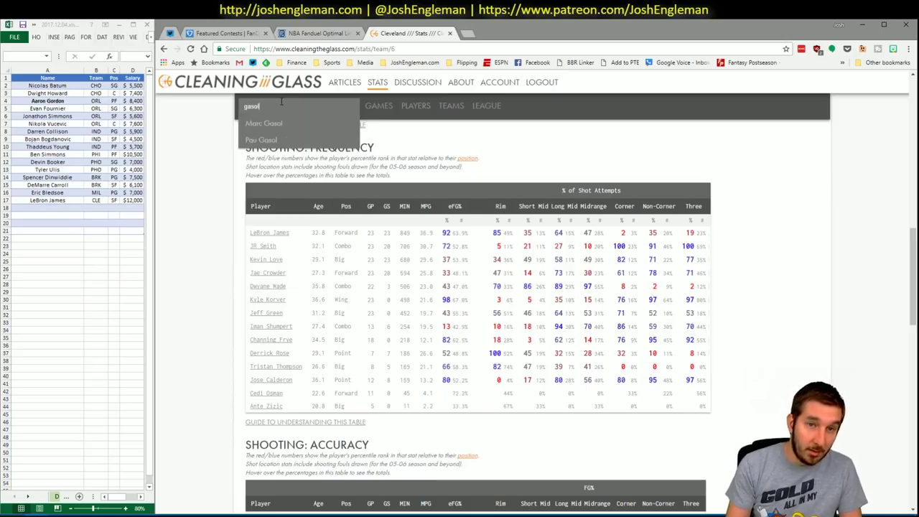
key("BackSpace")
key("BackSpace")
key("BackSpace")
key("BackSpace")
key("BackSpace")
type("mem")
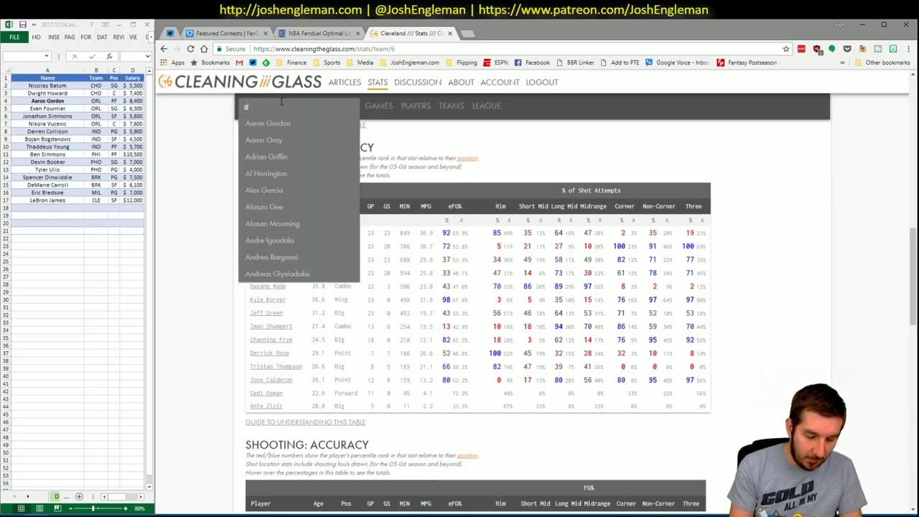
key("Down")
key("Return")
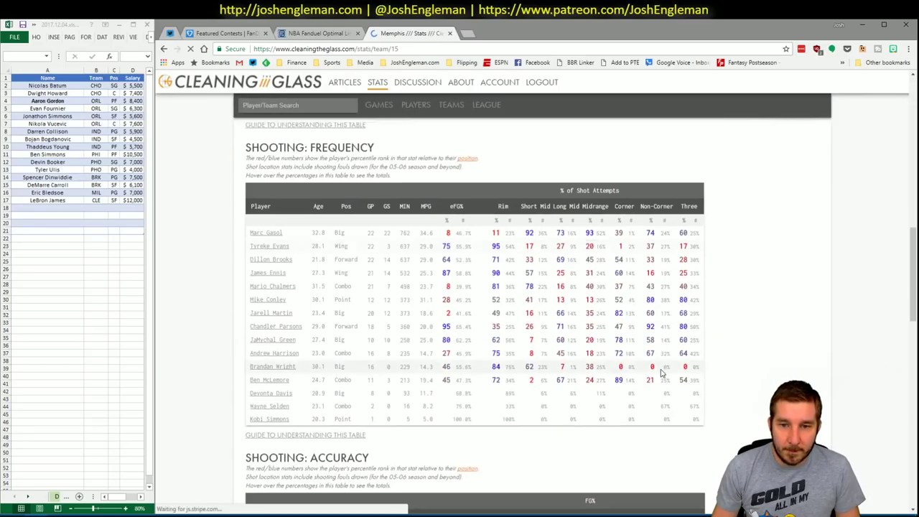
Step: Select all Memphis player rows in the Shooting: Frequency table and return to Excel's CTG sheet
left_click_drag(702, 419, 252, 232)
key("alt+Tab")
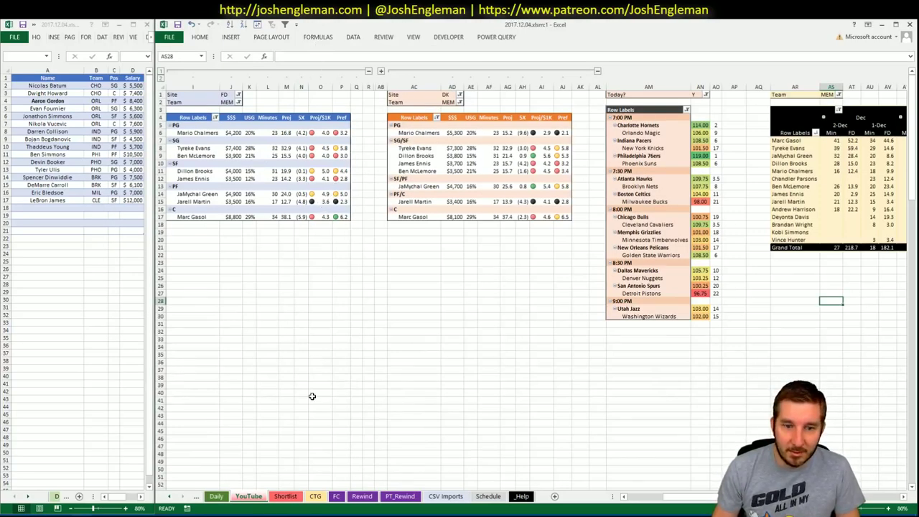
left_click(315, 496)
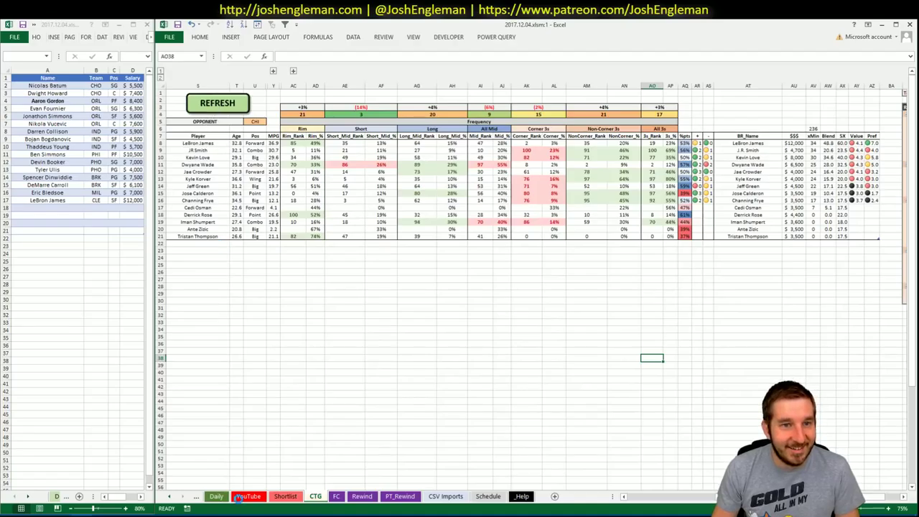
Step: Refresh the CTG table with the Memphis stats and set the opponent cell to MIN
left_click(250, 496)
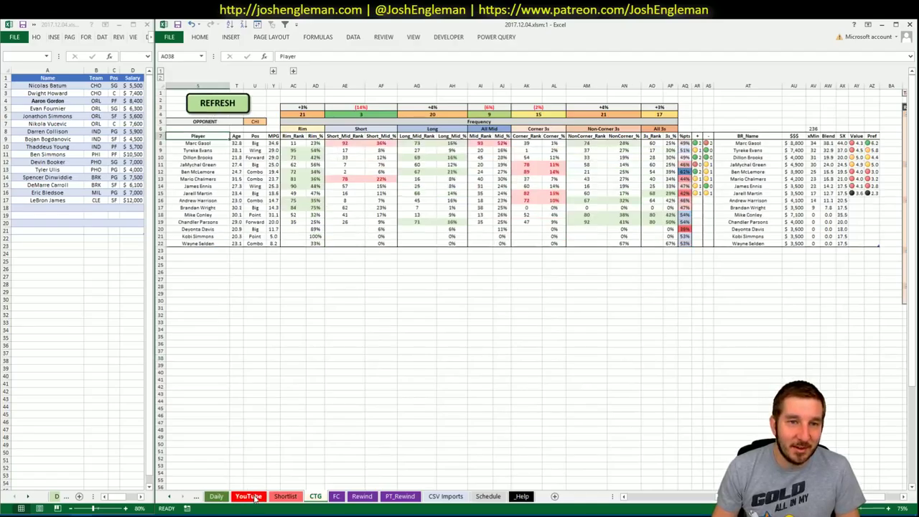
left_click(314, 497)
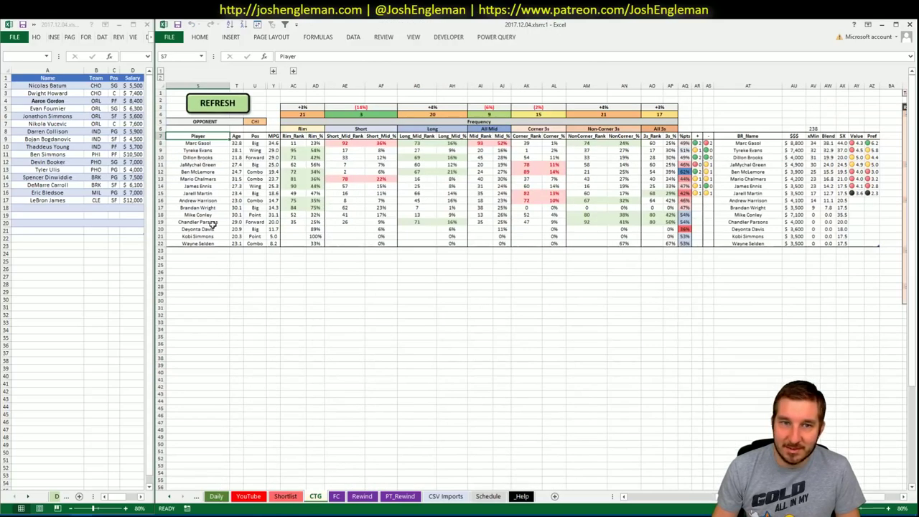
left_click(254, 121)
type("MIN")
key("Return")
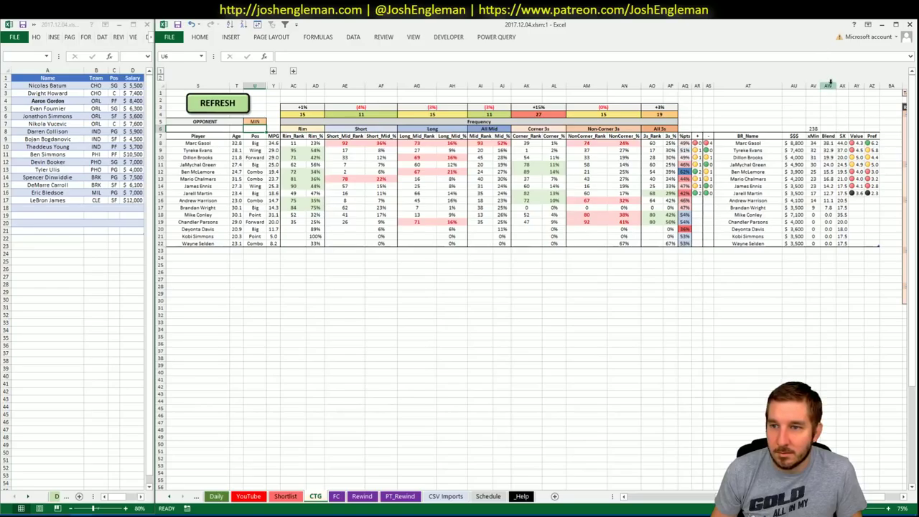
Step: Insert a new column at AR headed USG
left_click(697, 85)
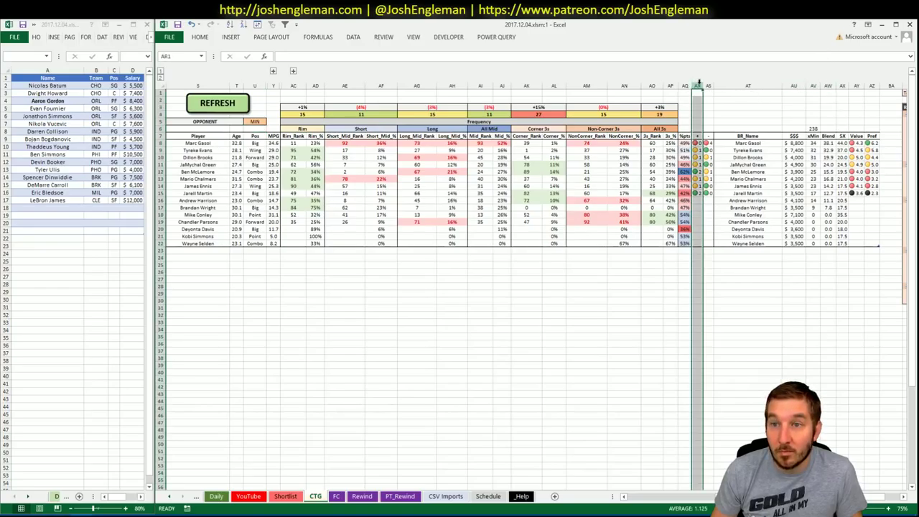
right_click(697, 85)
left_click(707, 150)
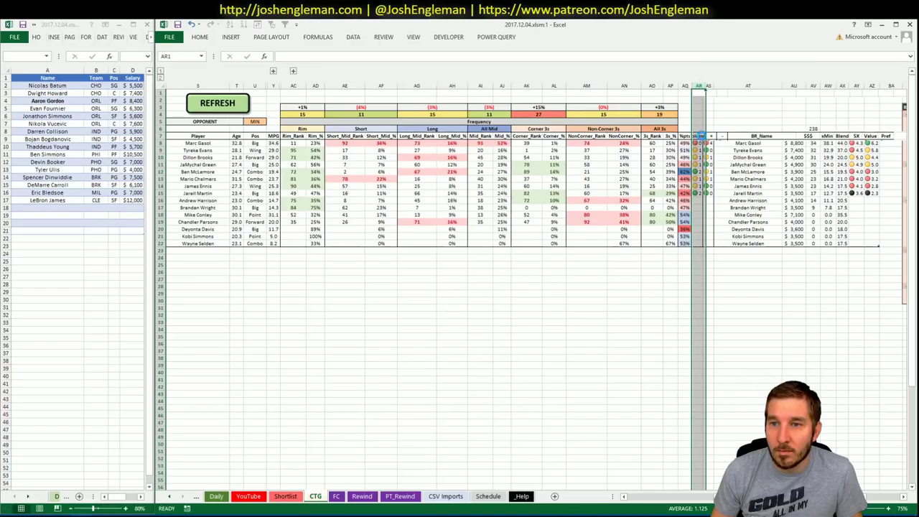
type("USG")
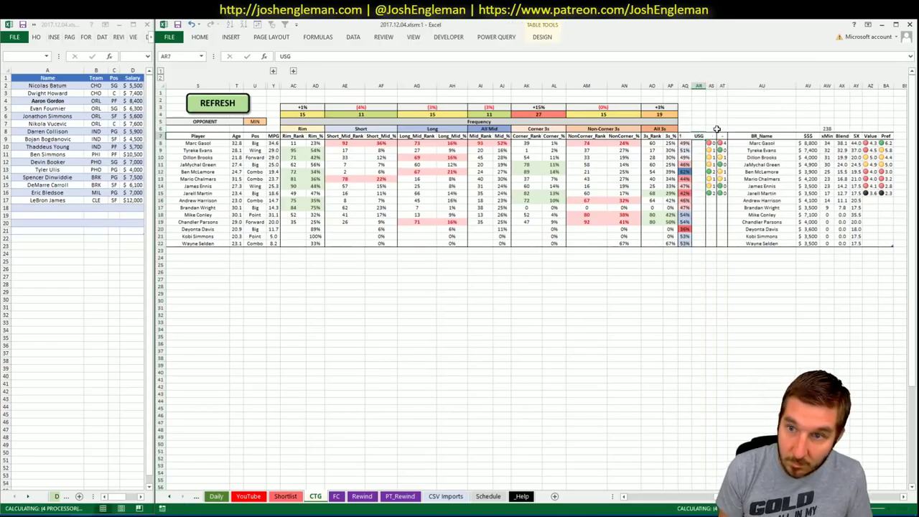
key("Return")
Step: Fill the USG column with the xMin lookup formula changed to T_Daily[GameUSG]
left_click(826, 143)
left_click_drag(482, 56, 281, 56)
key("ctrl+c")
key("Escape")
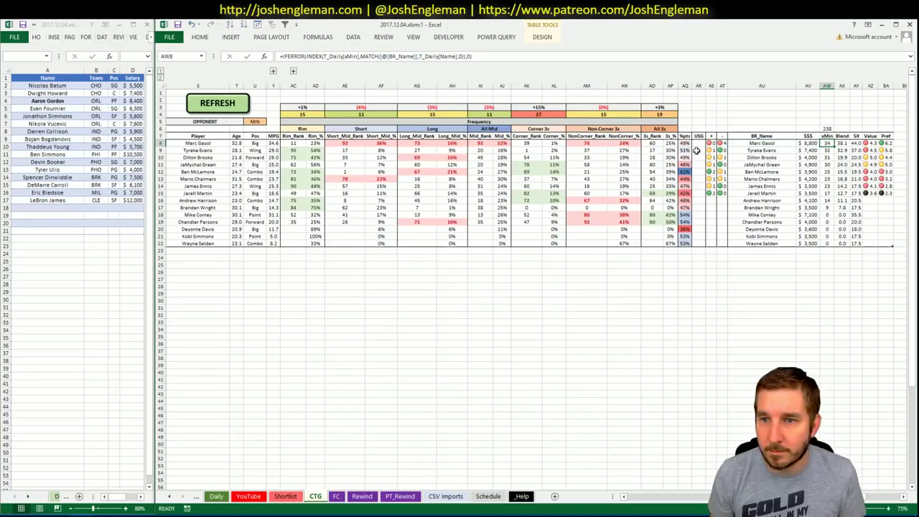
key("Left")
key("Left")
key("Left")
key("Left")
key("Left")
left_click(383, 61)
key("ctrl+v")
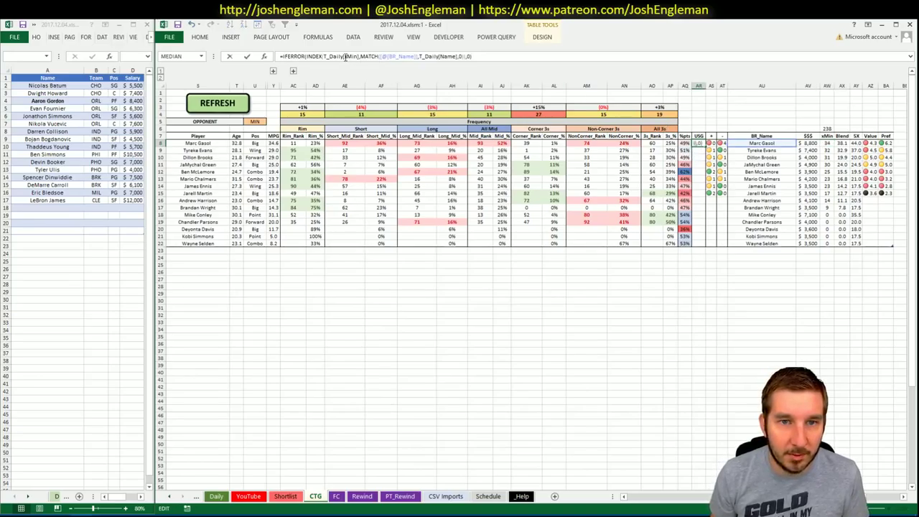
double_click(348, 56)
type("g")
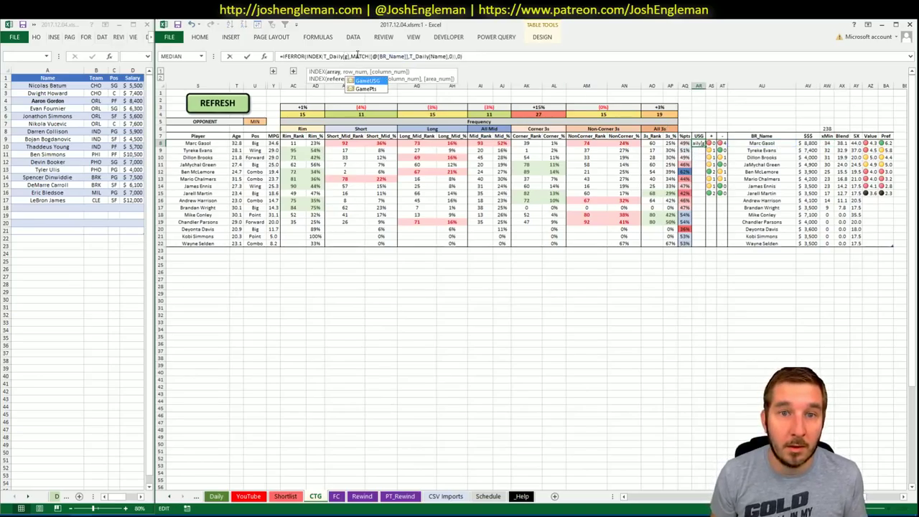
key("Tab")
key("Return")
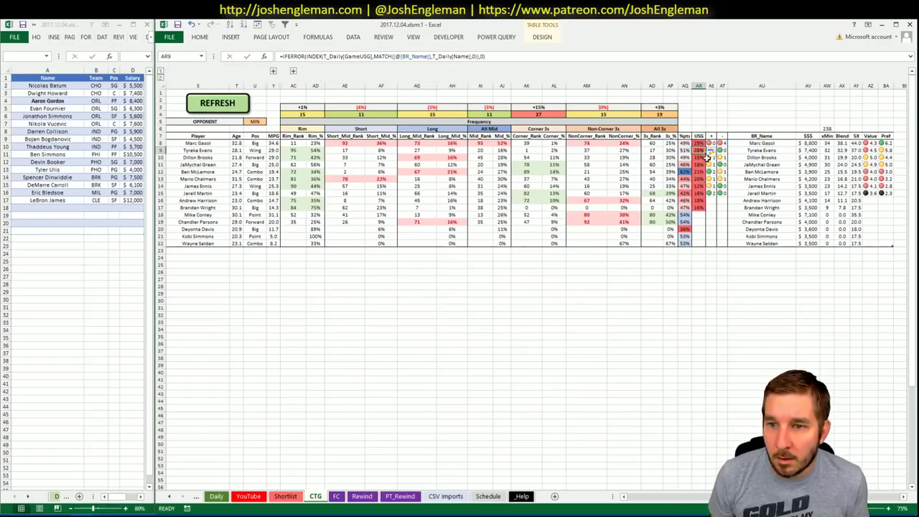
Step: Clear conditional formatting rules from USG cells AR8:AR22, resize the column, and return to YouTube
left_click(698, 142)
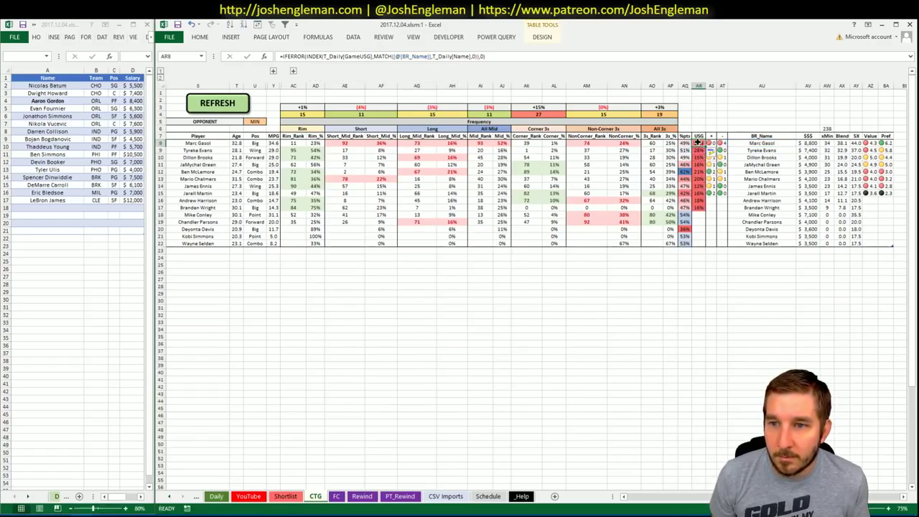
left_click_drag(698, 142, 698, 244)
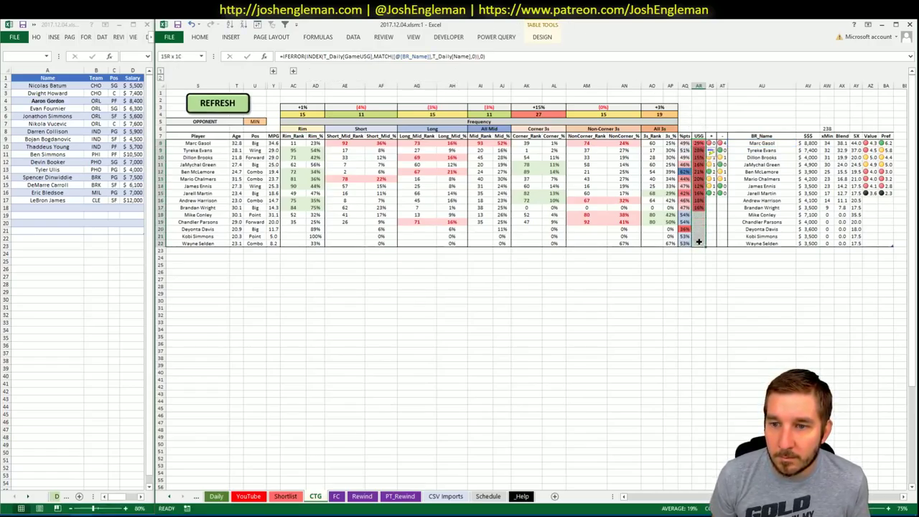
left_click(345, 36)
left_click(208, 37)
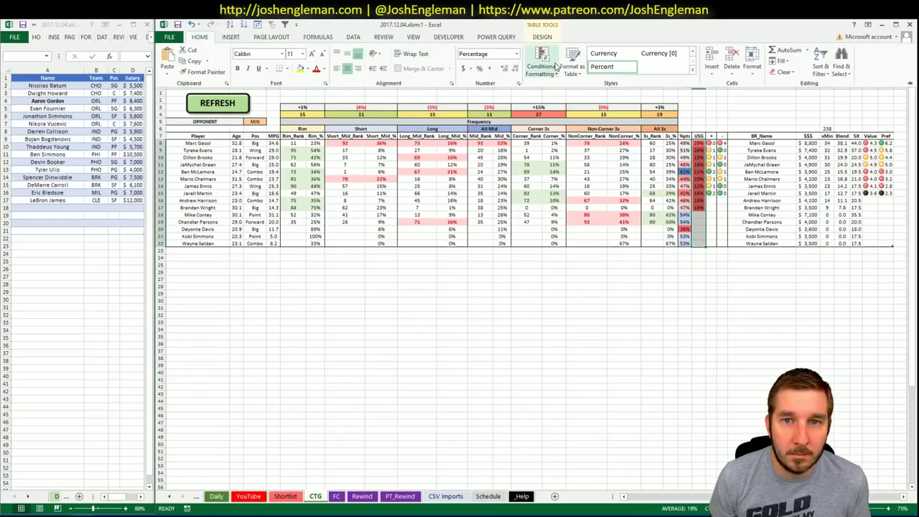
left_click(554, 71)
mouse_move(567, 203)
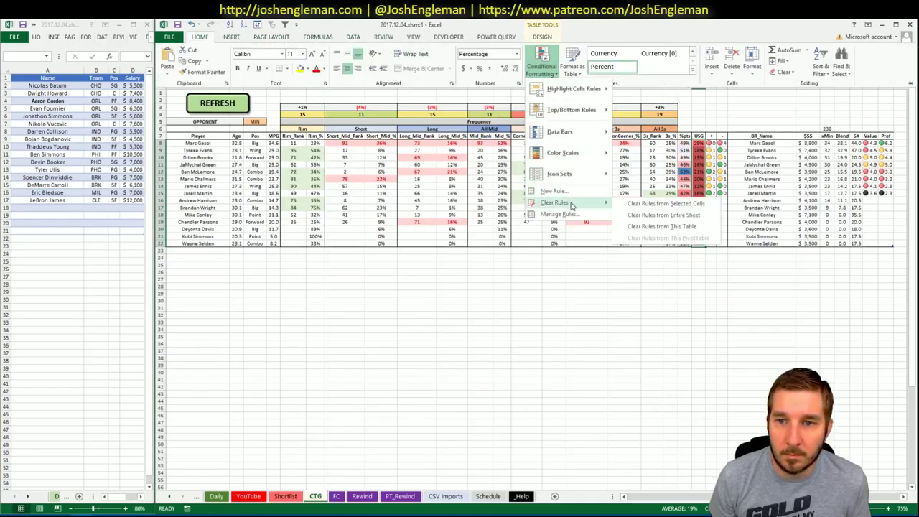
left_click(653, 204)
left_click(695, 300)
left_click_drag(703, 85, 702, 85)
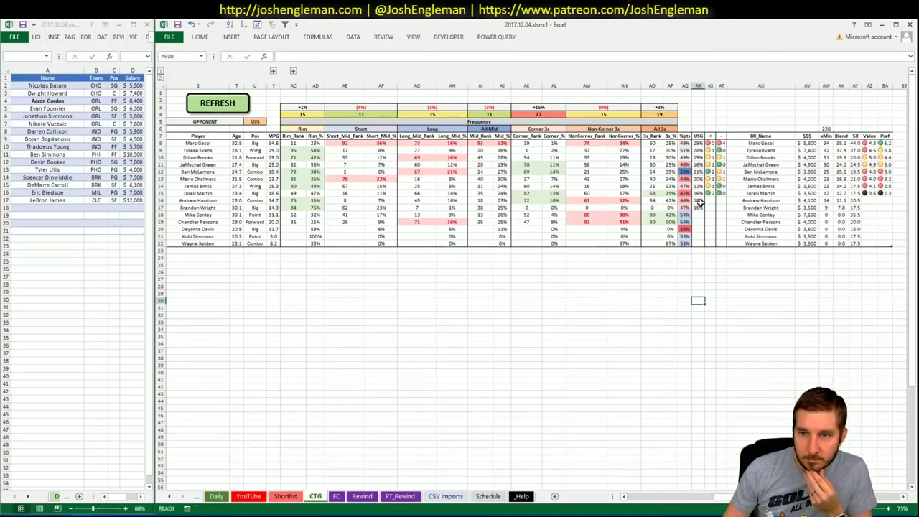
left_click(249, 496)
Step: Set the Team filters of the FD, DK and minutes pivots to MIN
left_click(228, 103)
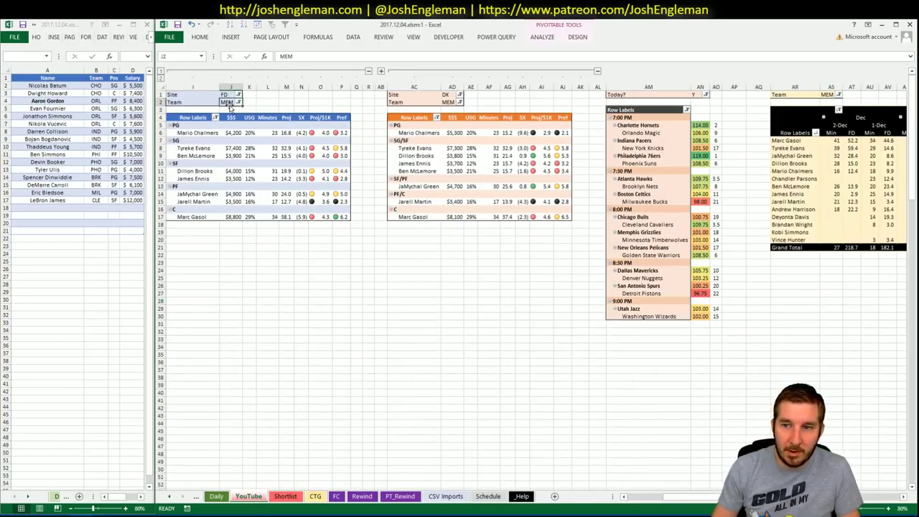
type("MIN")
key("Tab")
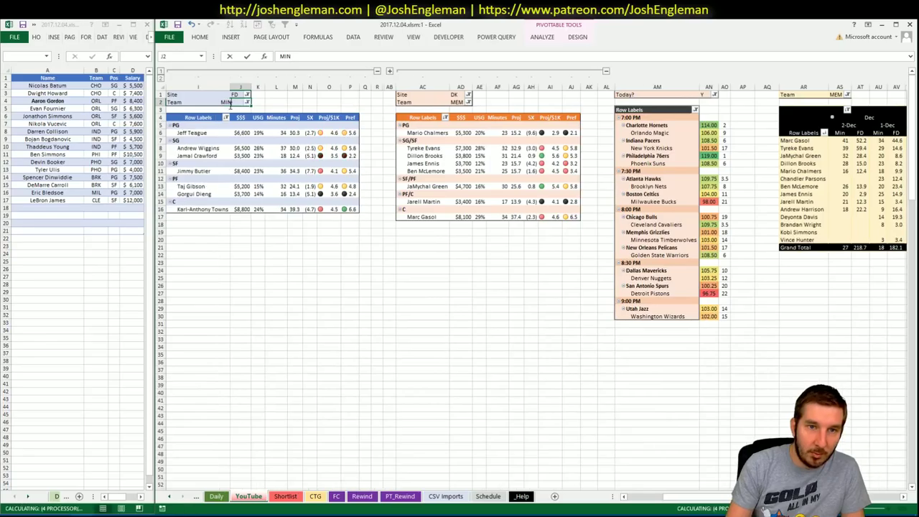
left_click(459, 102)
type("MIN")
key("Return")
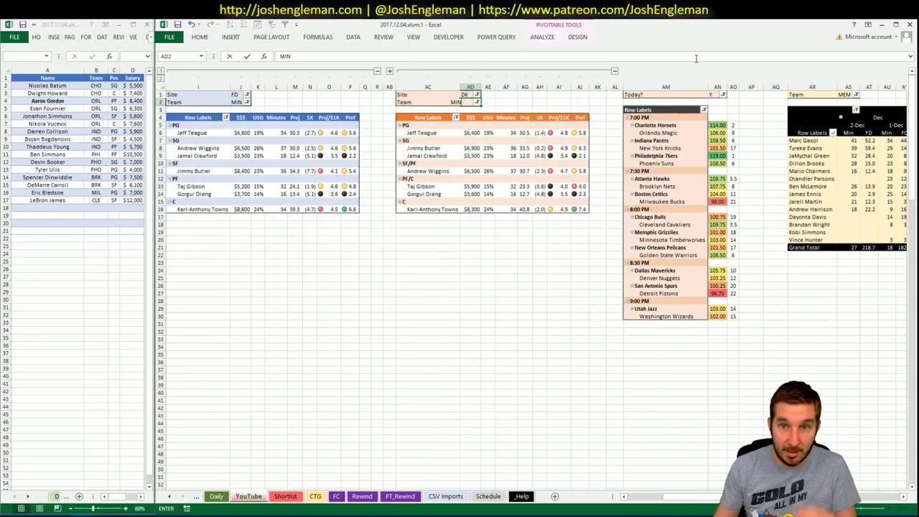
left_click(845, 95)
type("MIN")
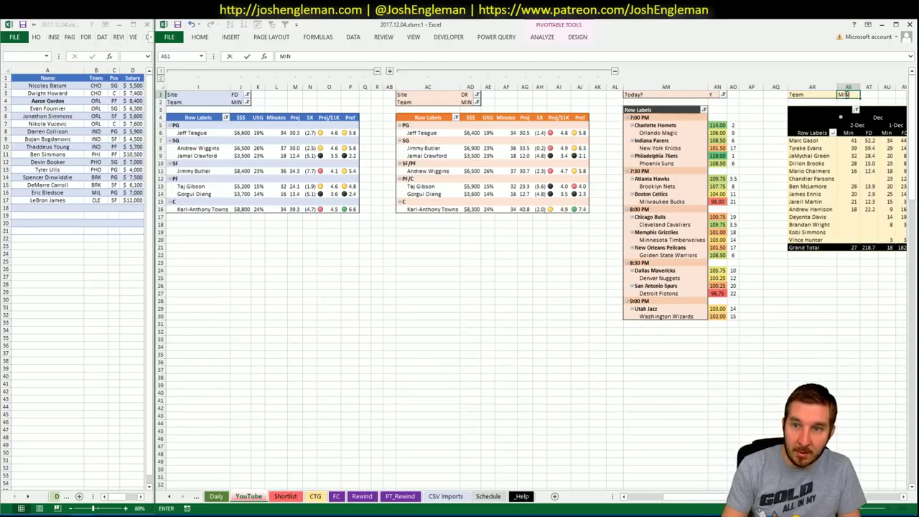
key("Return")
left_click(374, 246)
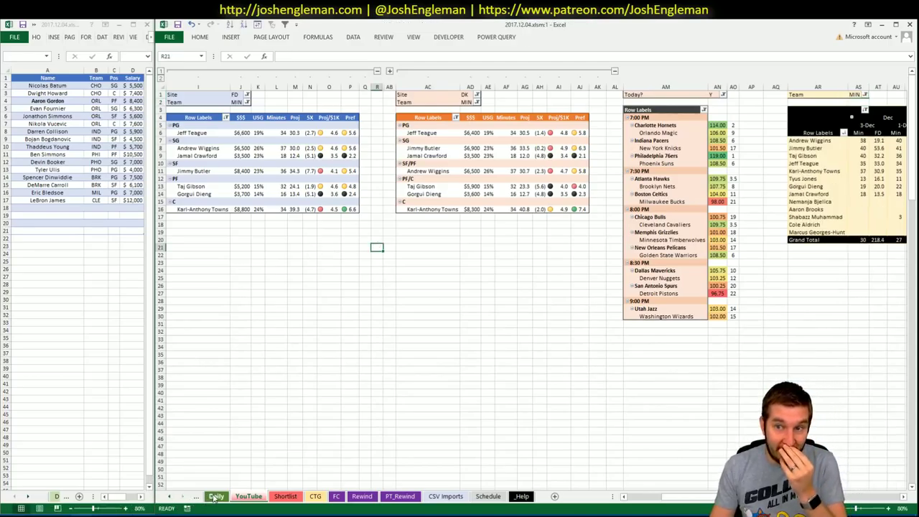
Step: Switch over to the Cleaning the Glass page in the browser
left_click(321, 343)
left_click(276, 293)
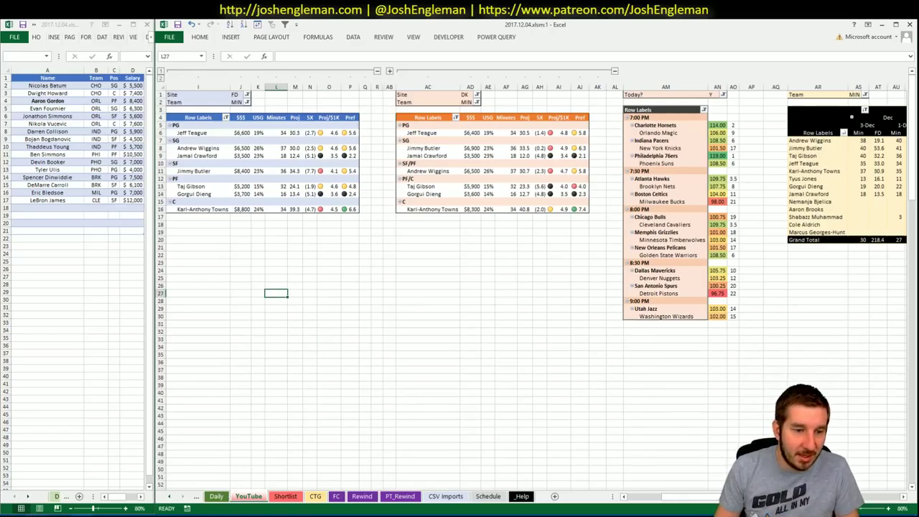
key("alt+Tab")
Step: Open the Minnesota Timberwolves team stats page via the 'minn' search
left_click(316, 106)
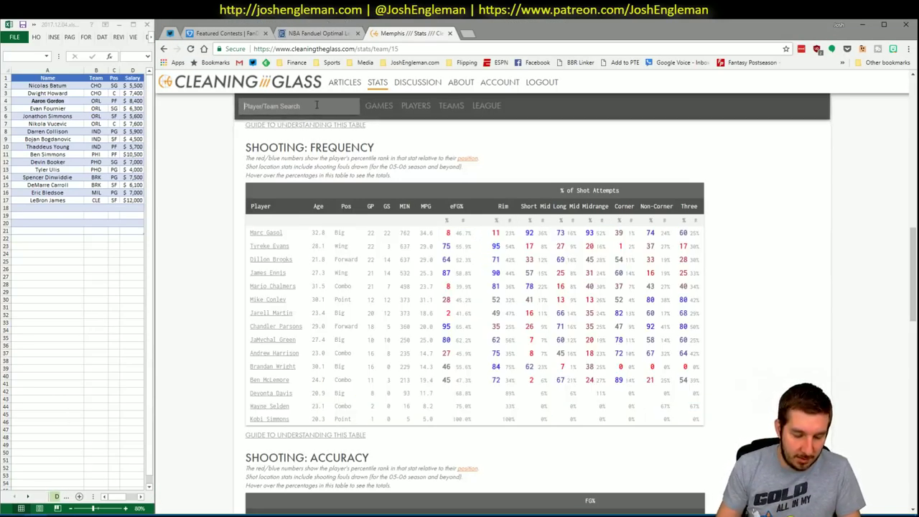
type("minn")
key("Down")
key("Return")
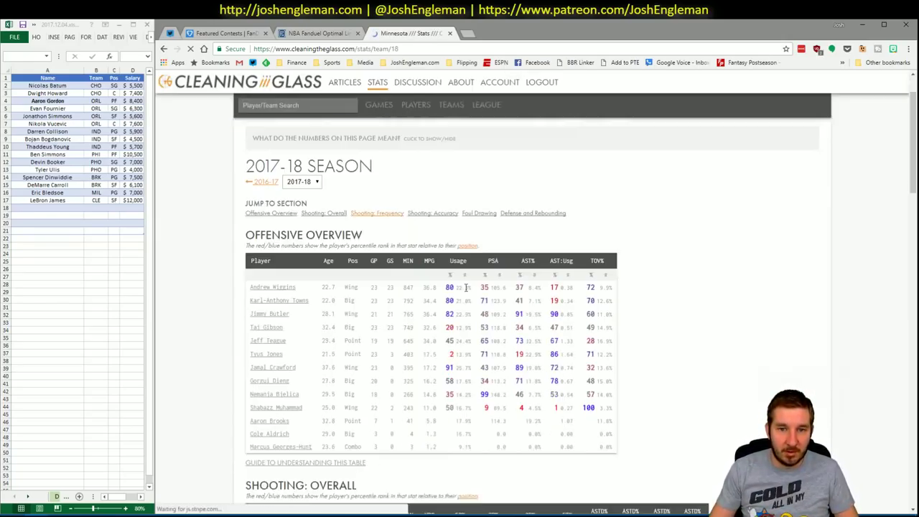
Step: Select the whole Shooting: Frequency table and return to Excel's CTG sheet
scroll(660, 416, "down", 10)
left_click_drag(713, 394, 250, 241)
key("alt+Tab")
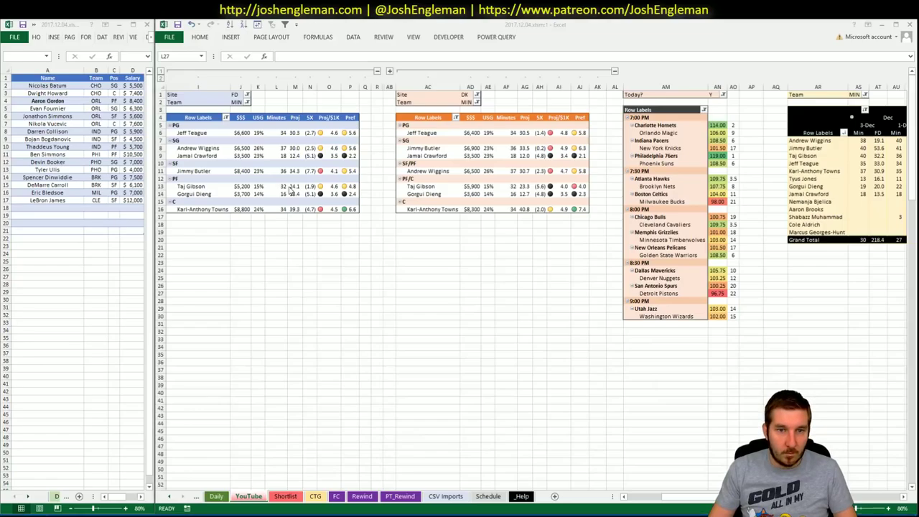
left_click(315, 496)
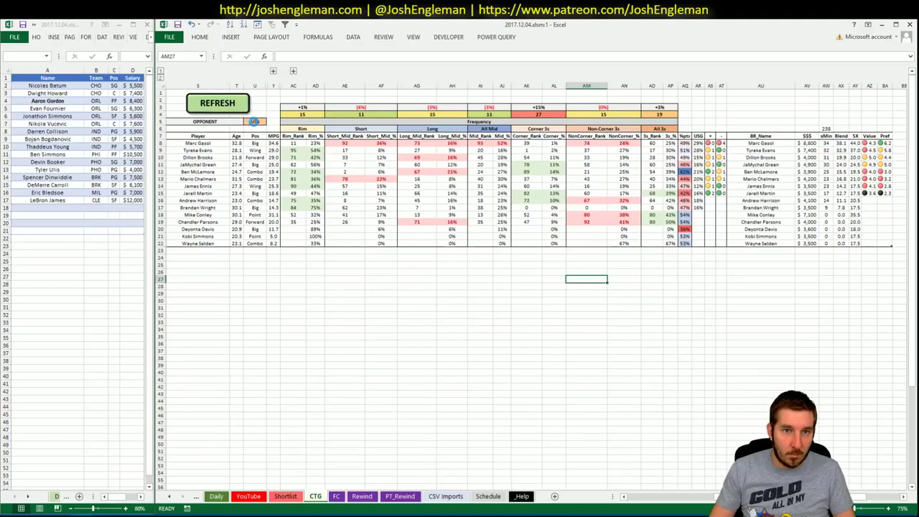
Step: Set the CTG opponent to MEM for Minnesota's data, then return to the YouTube pivots
left_click(254, 120)
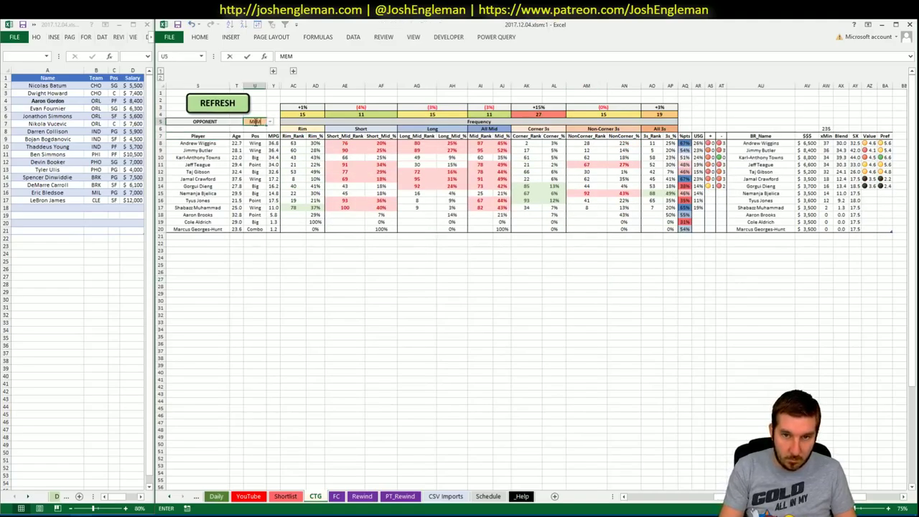
key("Return")
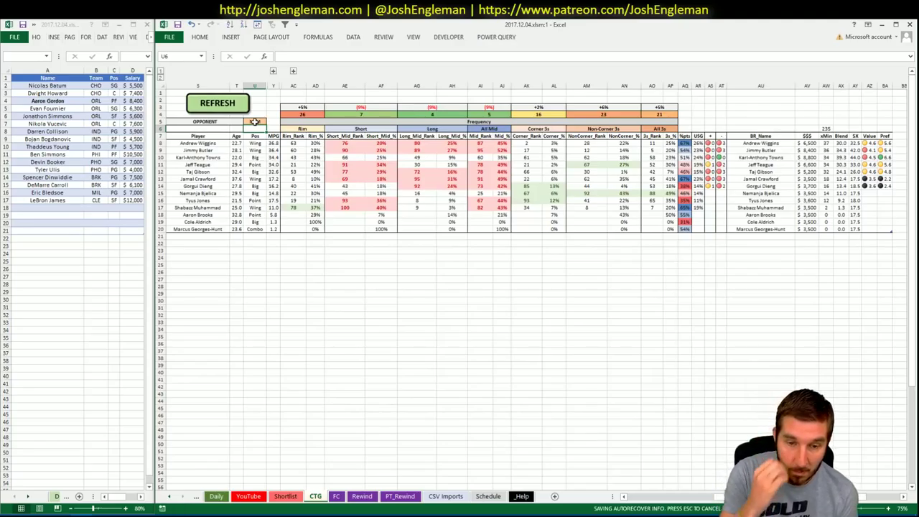
left_click(248, 495)
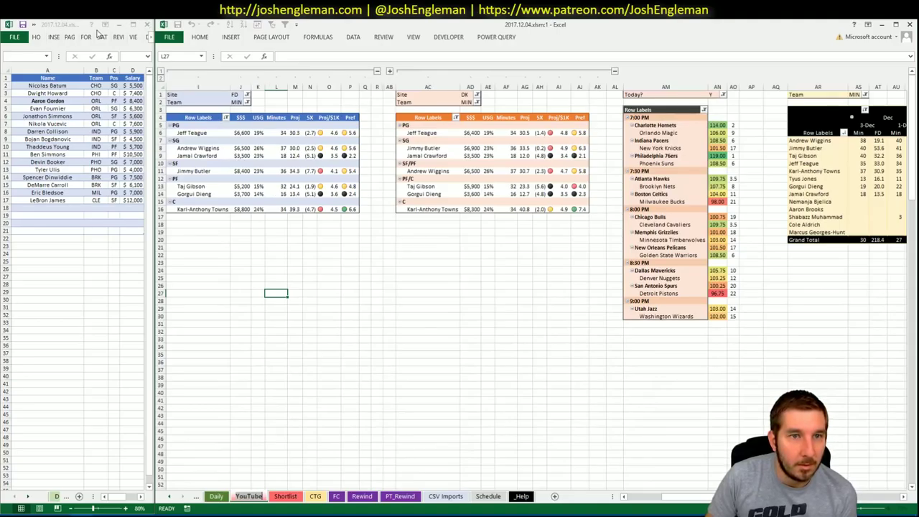
left_click(22, 24)
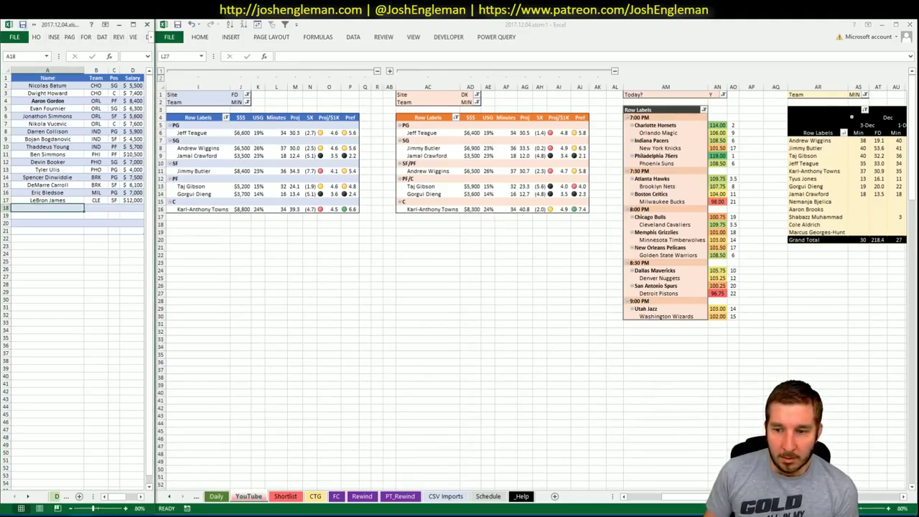
left_click(856, 496)
scroll(856, 496, "right", 5)
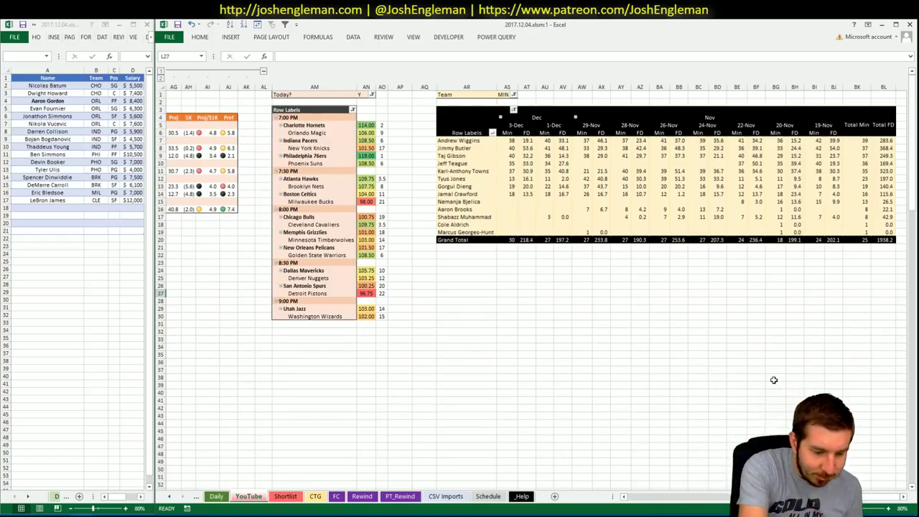
right_click(517, 124)
mouse_move(550, 179)
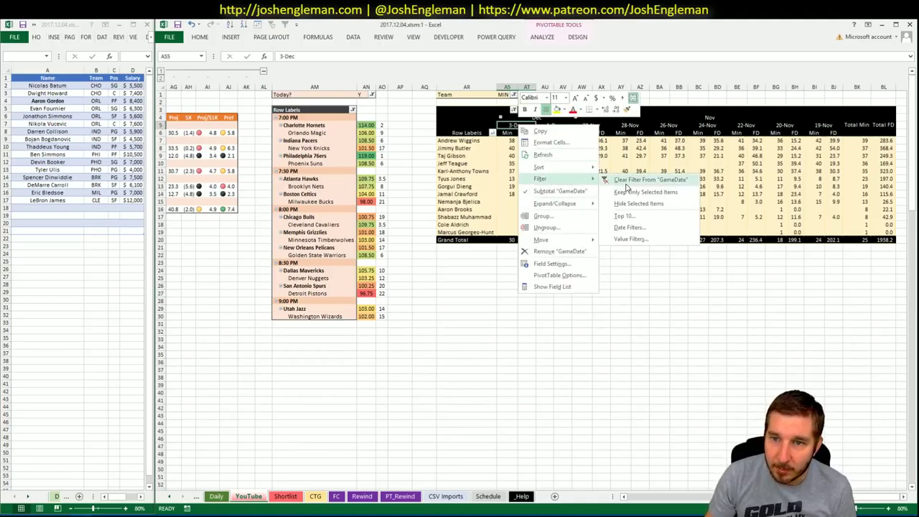
left_click(642, 231)
left_click(722, 303)
left_click(739, 316)
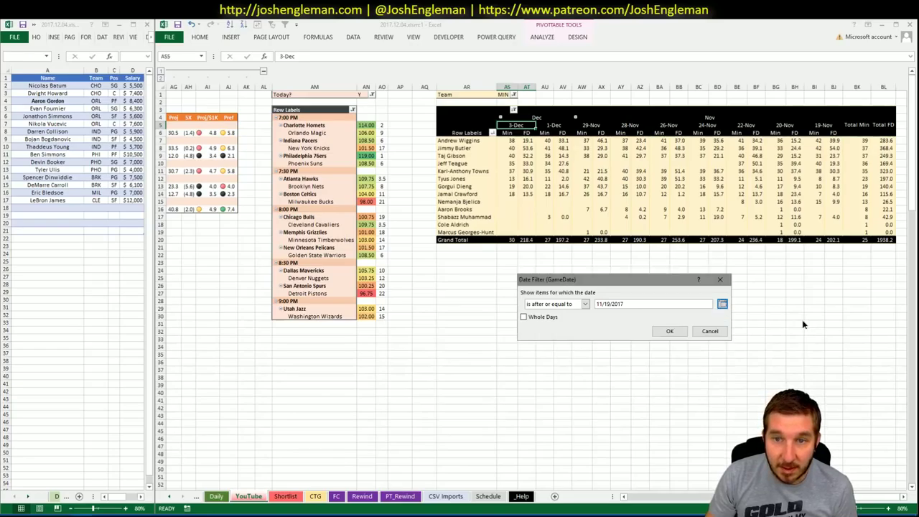
left_click(720, 280)
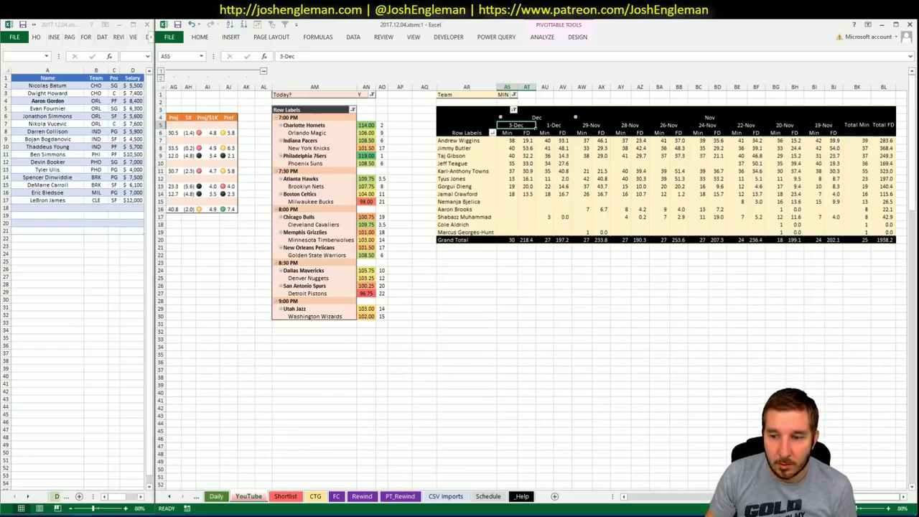
scroll(531, 287, "left", 8)
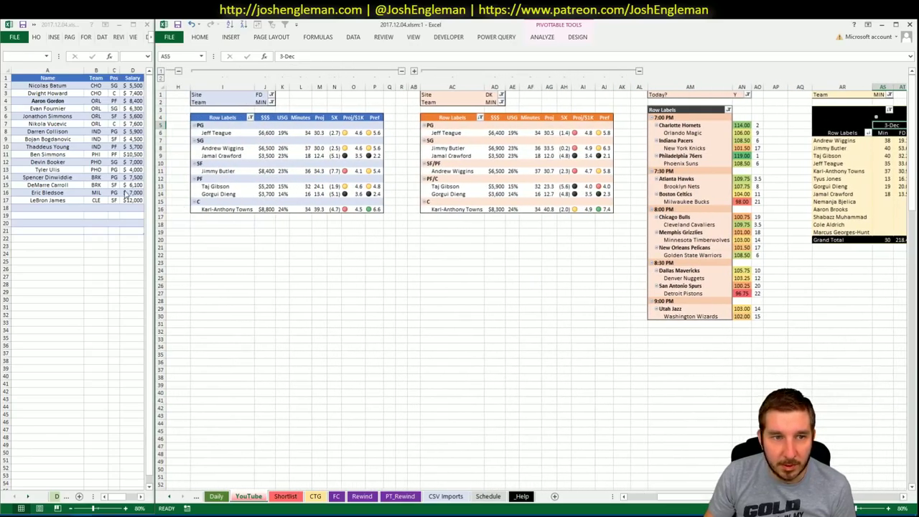
Step: Add Karl-Anthony Towns to the shortlist at A18, then bring up the Fantasy Cruncher page
left_click(57, 208)
type("K")
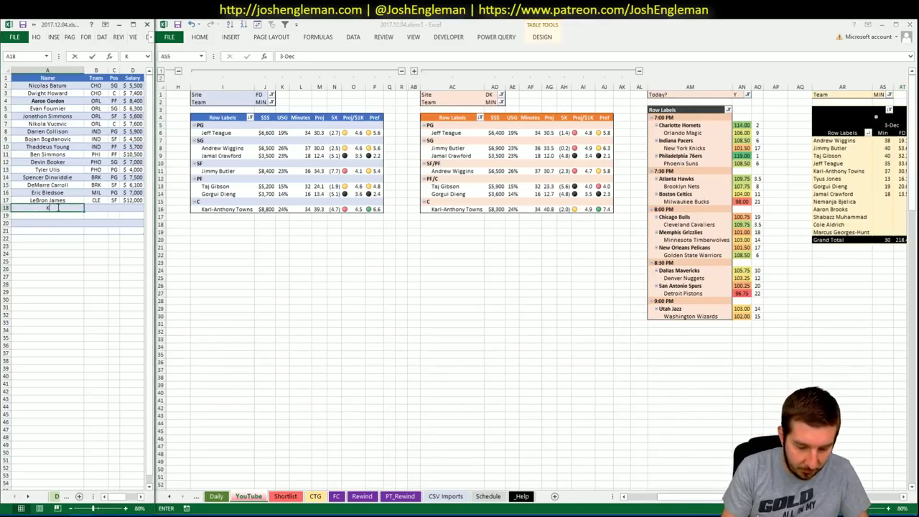
type("arl-Anthony Tow")
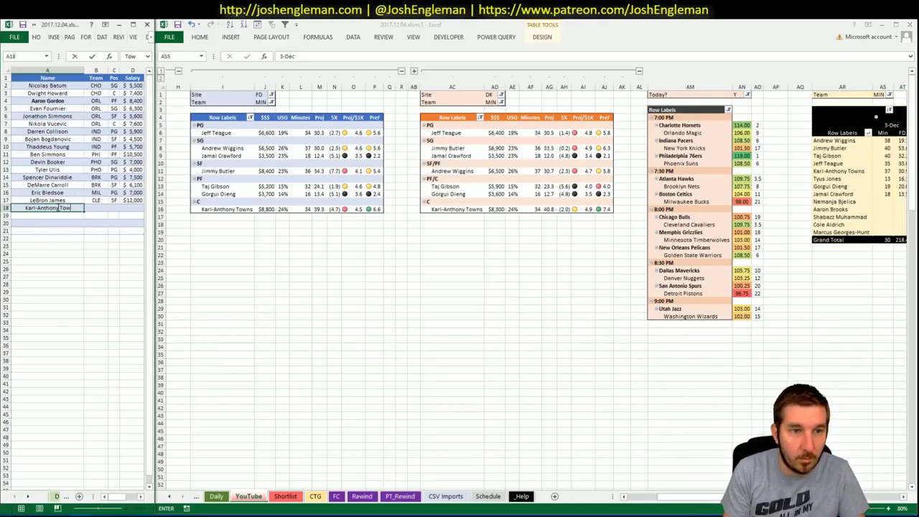
type("ns")
key("Return")
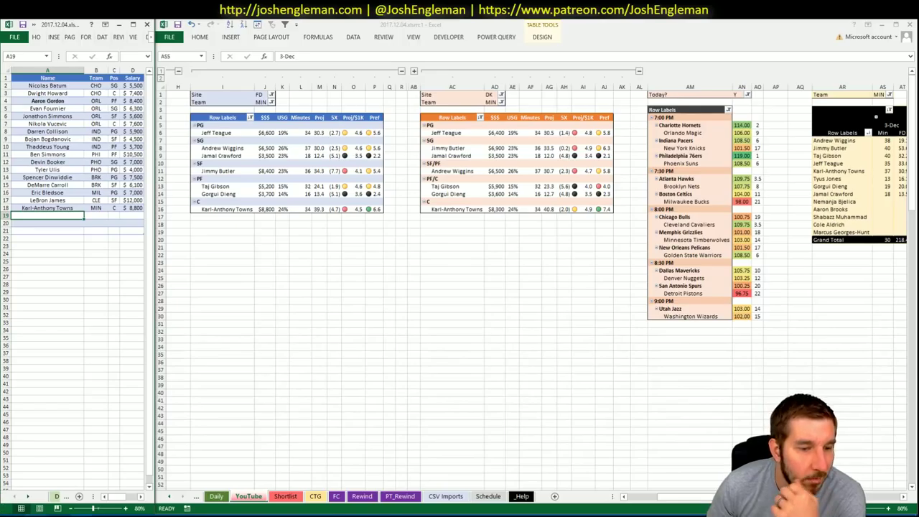
key("alt+Tab")
left_click(321, 34)
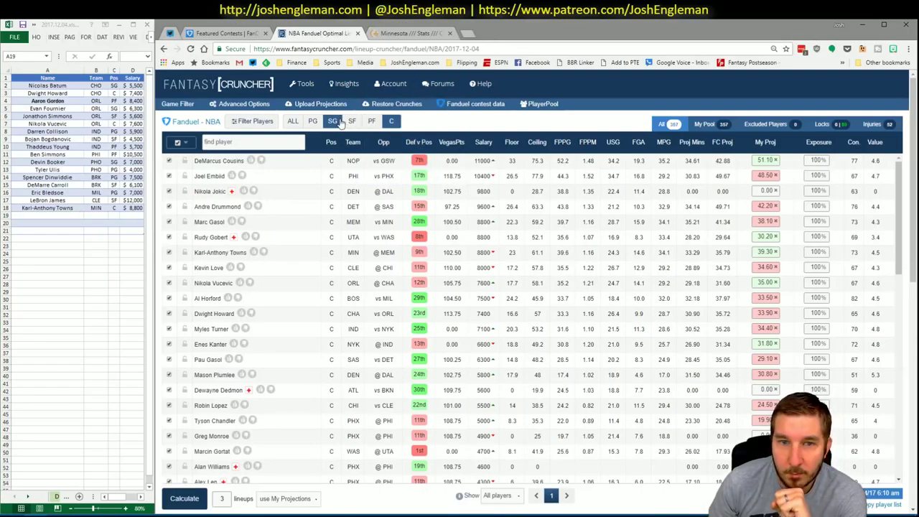
Step: Review Karl-Anthony Towns's news and game log in Fantasy Cruncher, then return to the Excel workbook
left_click(224, 253)
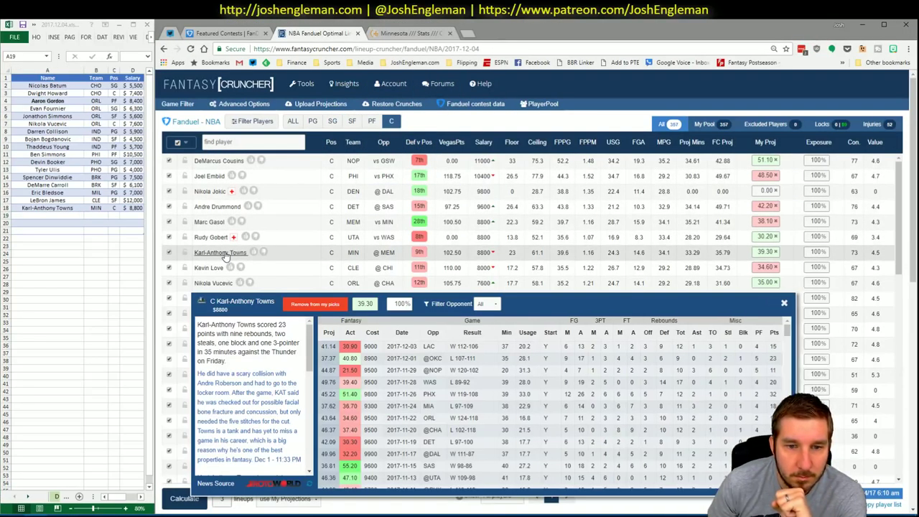
left_click(784, 302)
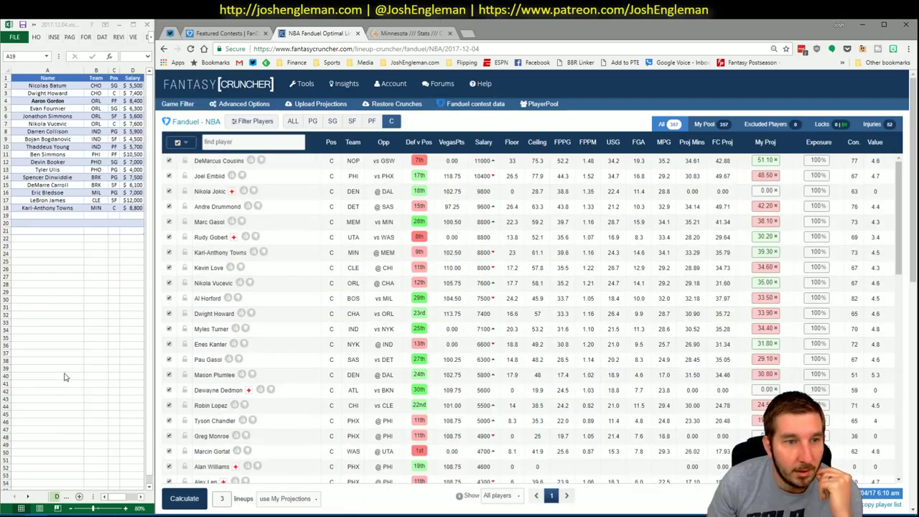
mouse_move(79, 511)
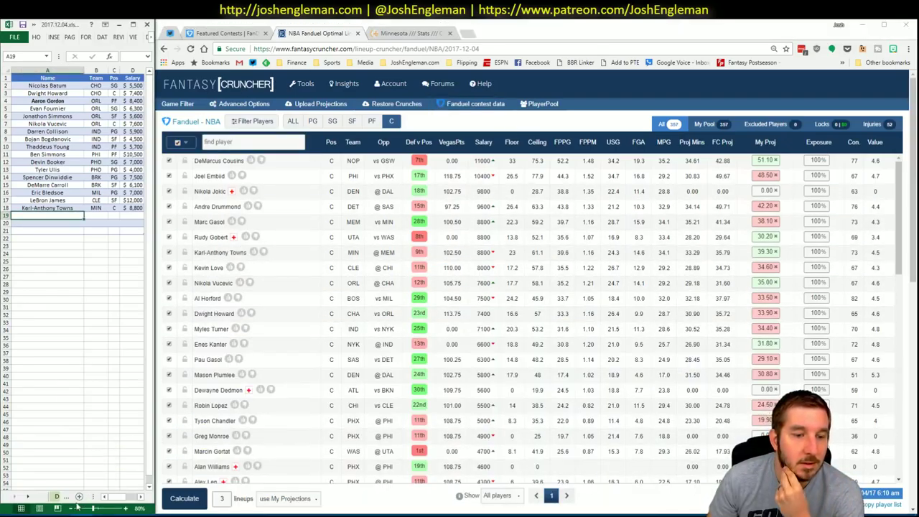
left_click(67, 479)
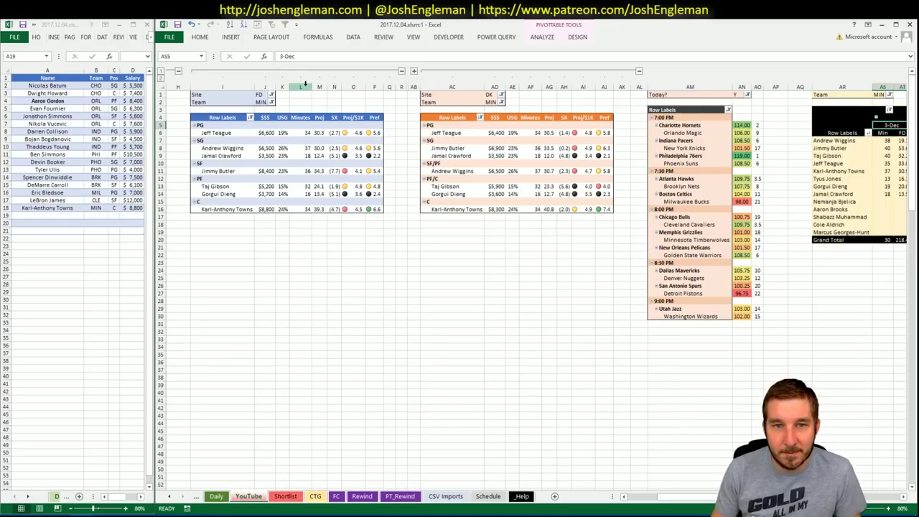
Step: Set the FanDuel (J2) and DraftKings (AD2) pivot team filters to NOP
left_click(257, 101)
type("NOP")
key("Return")
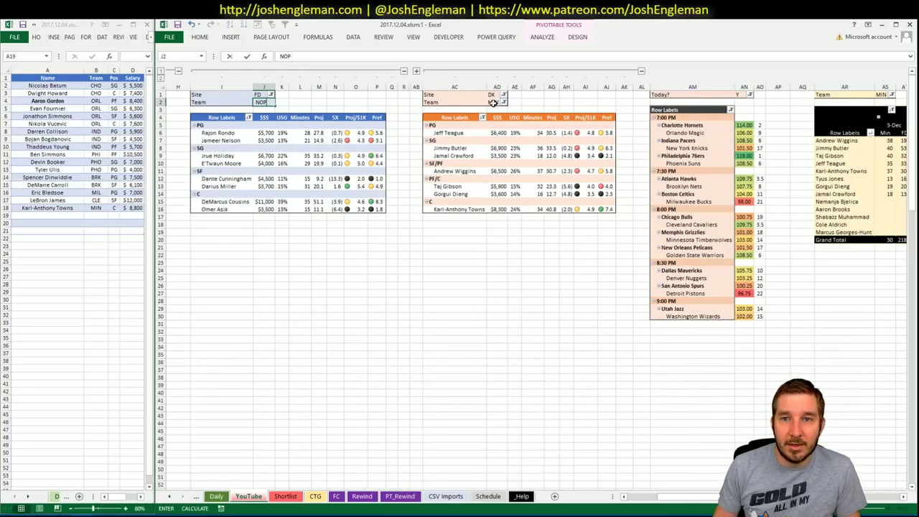
left_click(494, 102)
type("NOP")
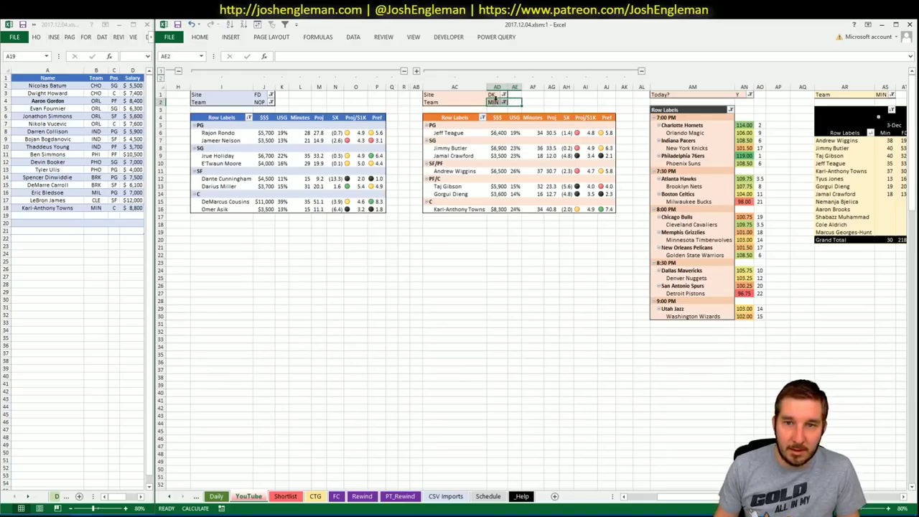
left_click(496, 100)
type("NOP")
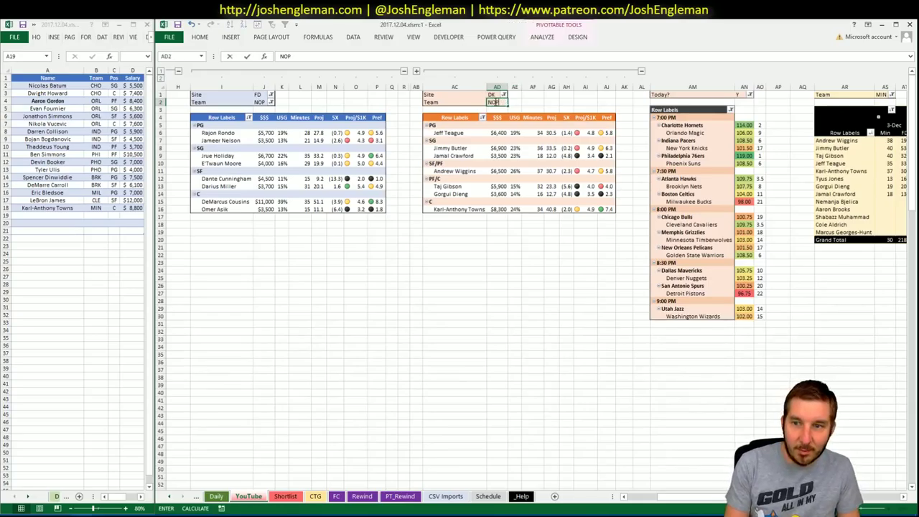
key("Return")
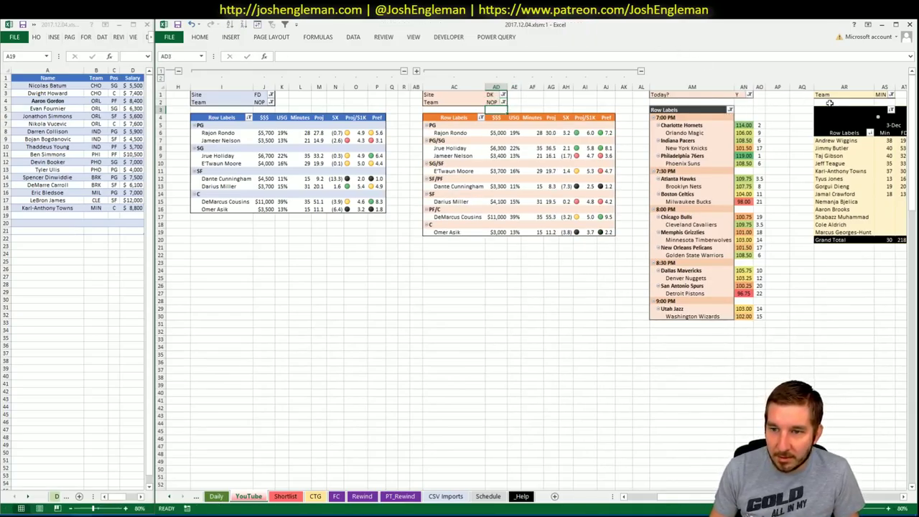
Step: Set the minutes pivot's team filter (AS1) to NOP as well
scroll(788, 255, "right", 5)
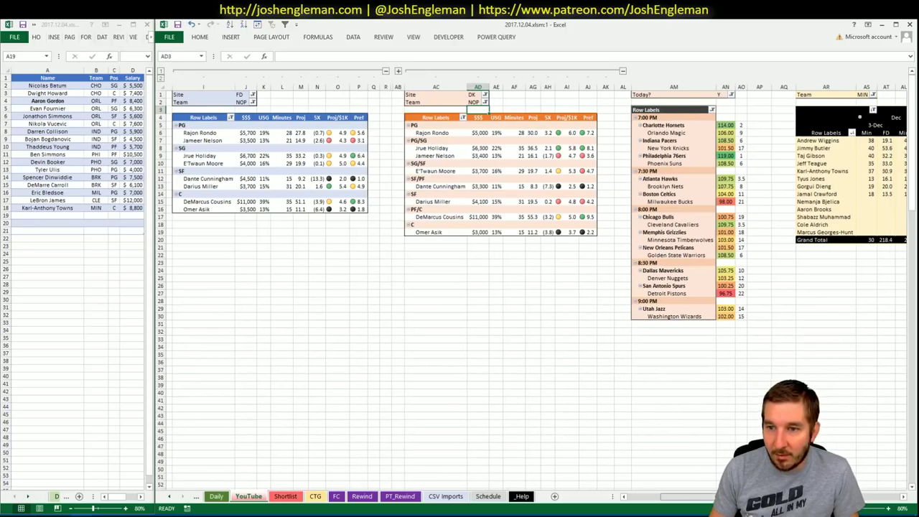
left_click(758, 94)
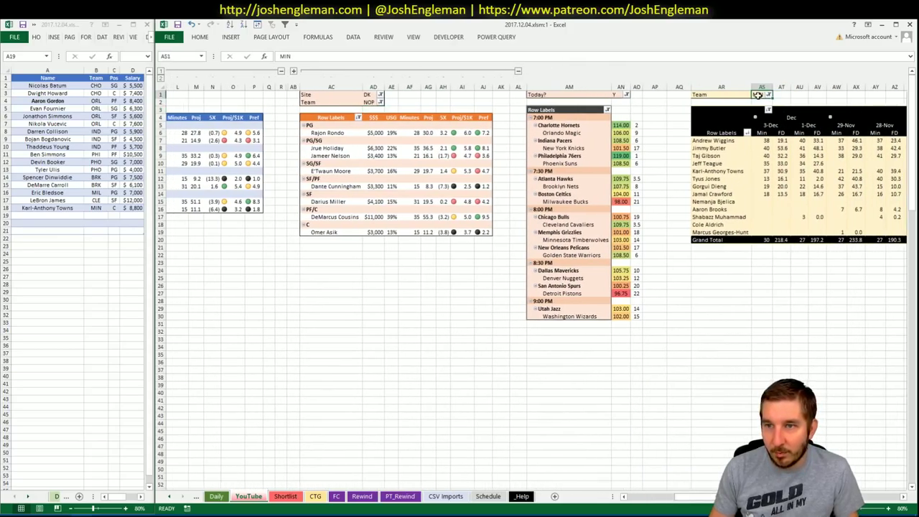
type("NO")
key("Return")
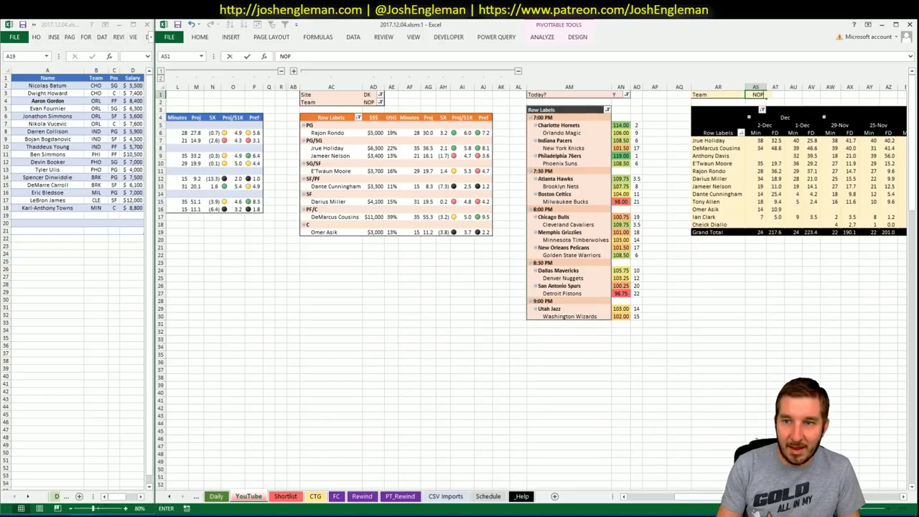
scroll(693, 501, "left", 8)
left_click_drag(693, 501, 701, 503)
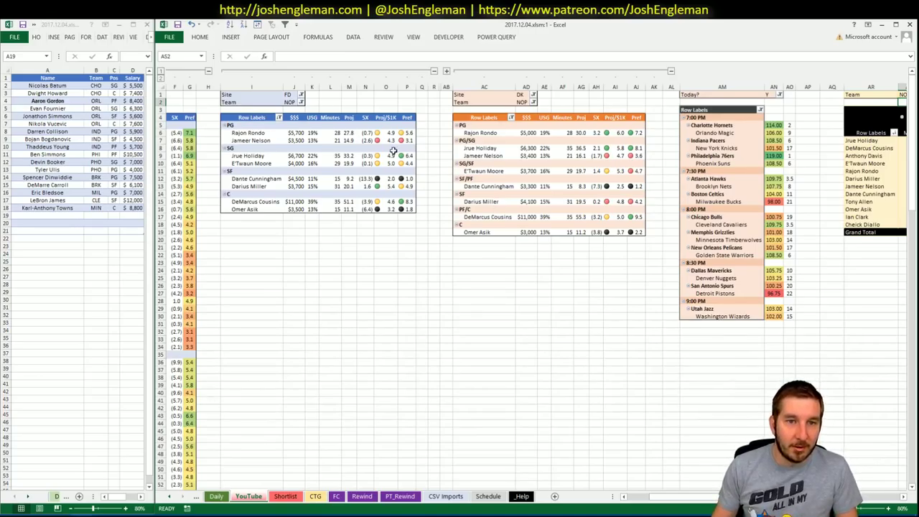
Step: Search 'pelican' on Cleaning the Glass and open the New Orleans Pelicans team stats
left_click(315, 496)
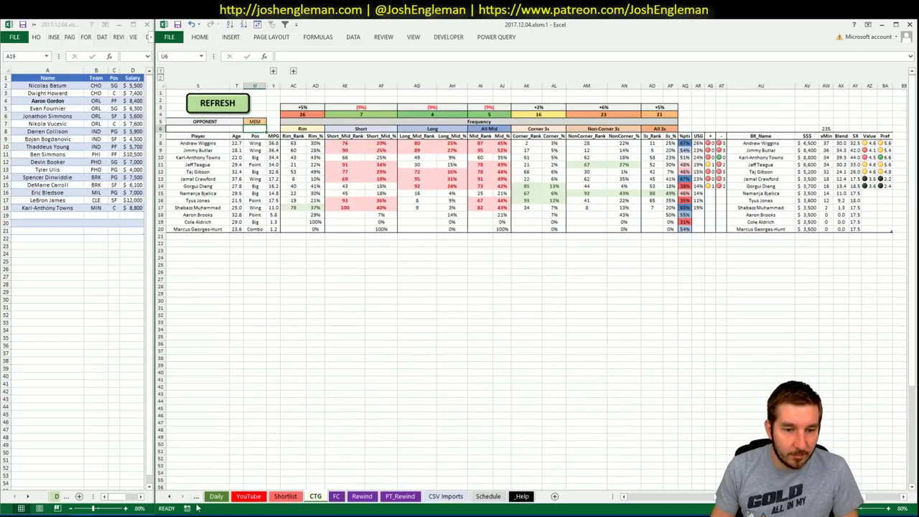
key("alt+Tab")
left_click(413, 33)
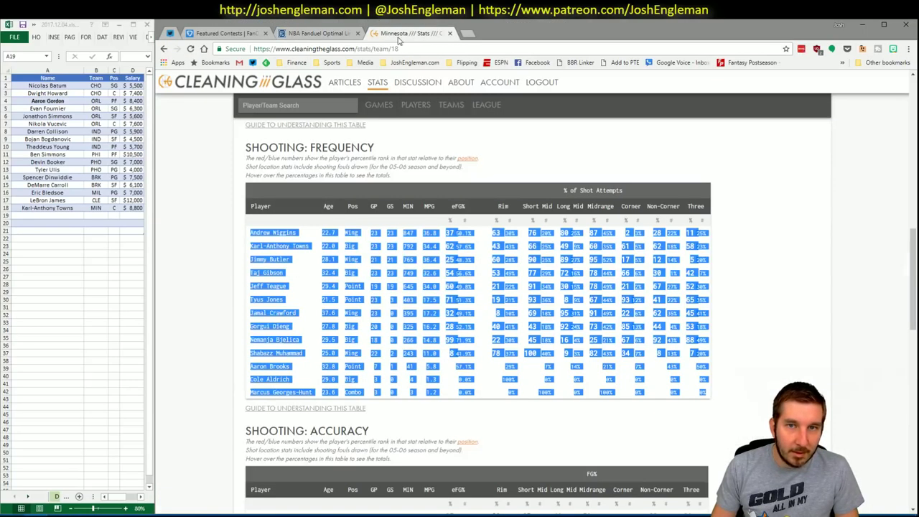
left_click(294, 106)
type("pelican")
key("Down")
key("Return")
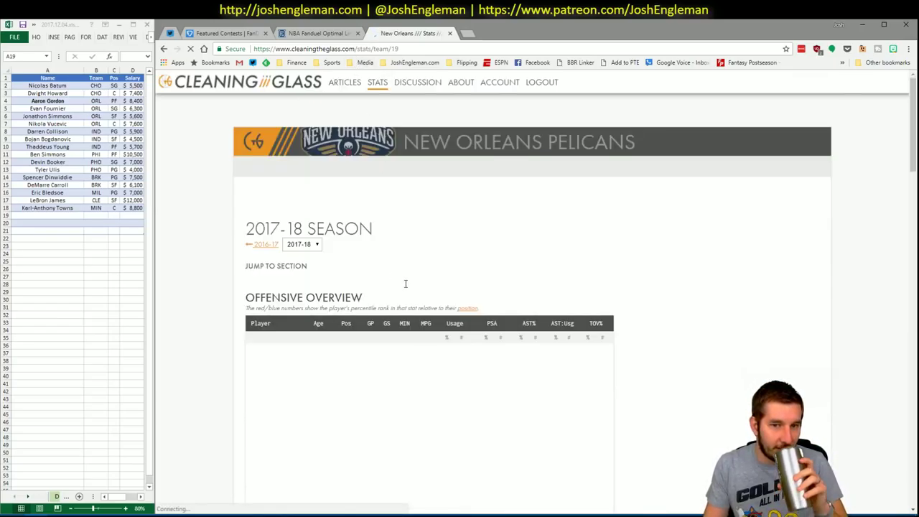
Step: Select all rows of the Pelicans' Shooting: Frequency table and return to Excel
scroll(430, 302, "down", 10)
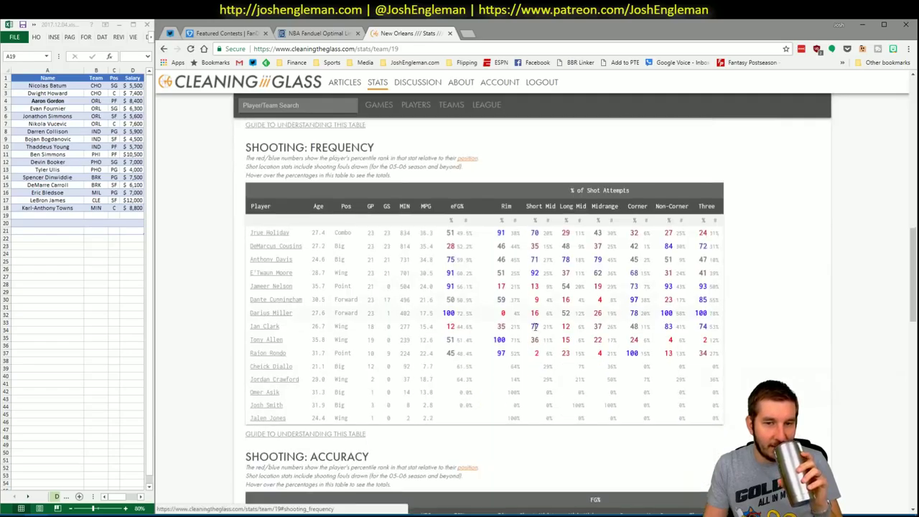
mouse_move(721, 424)
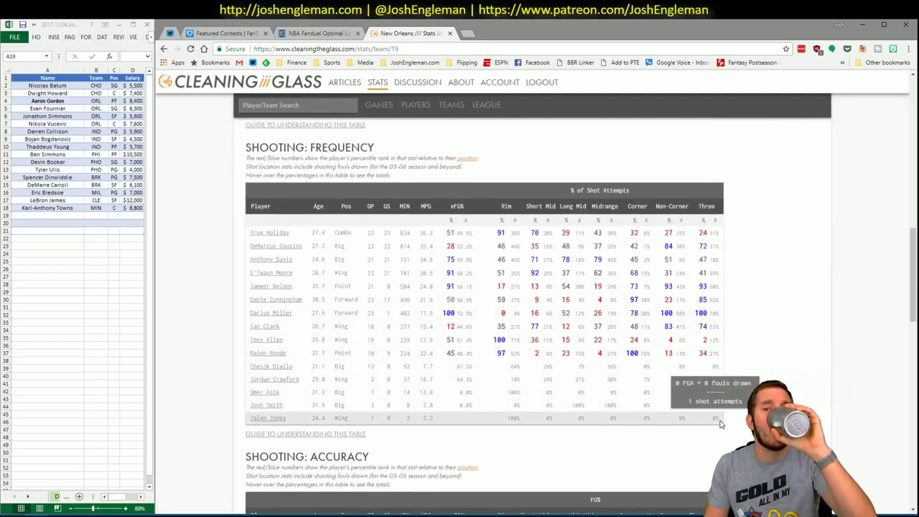
left_click_drag(721, 425, 251, 240)
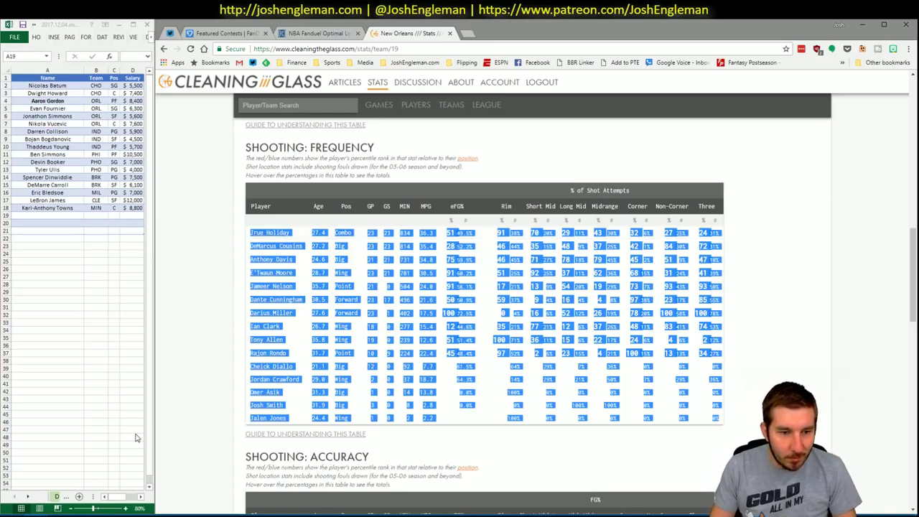
left_click(84, 484)
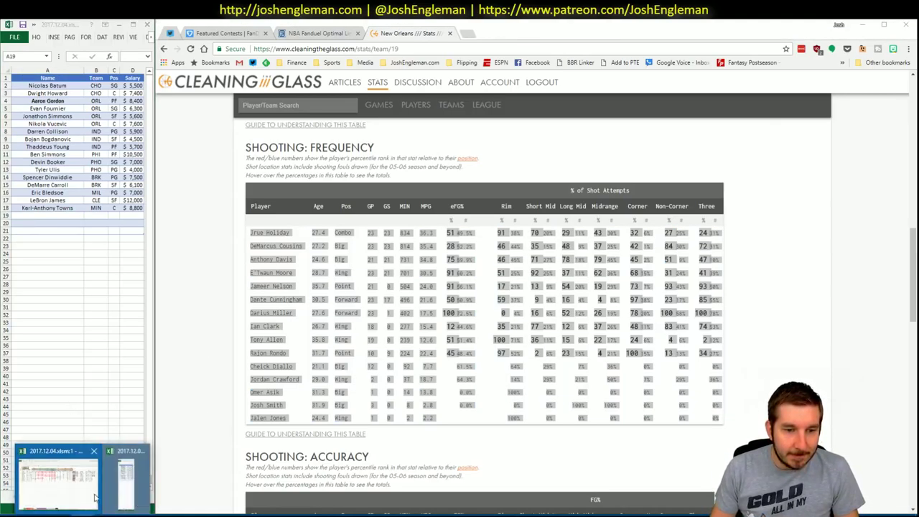
left_click(119, 477)
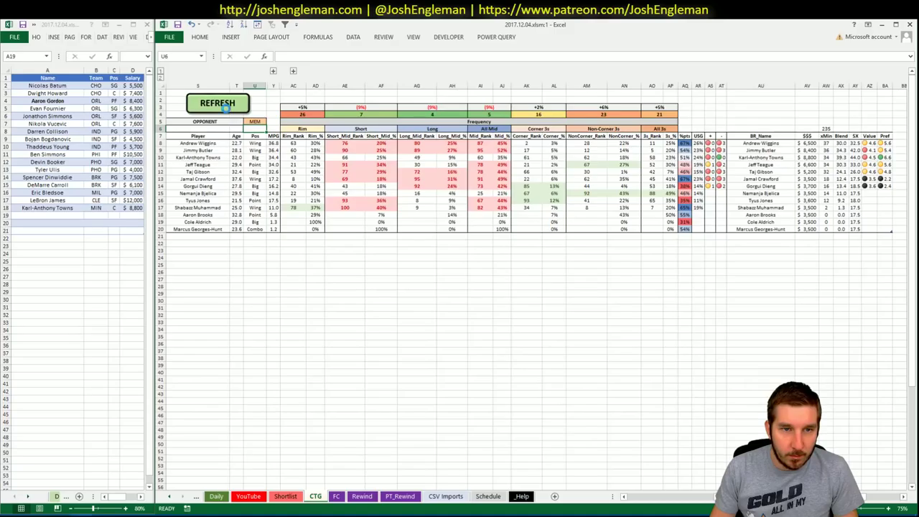
Step: Refresh the CTG sheet with the Pelicans stats and set the opponent to GSW, fixing the GSE typo
left_click(256, 121)
type("GSE")
key("Return")
double_click(256, 122)
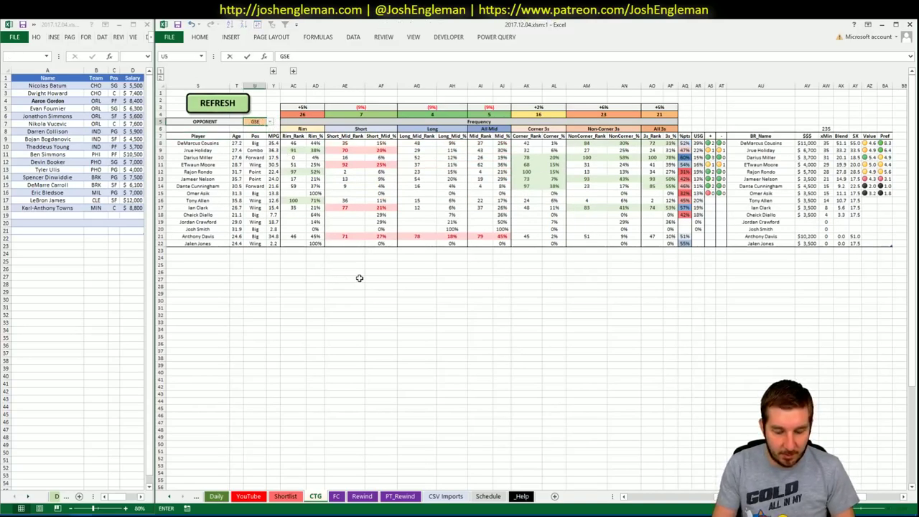
key("BackSpace")
type("W")
key("Return")
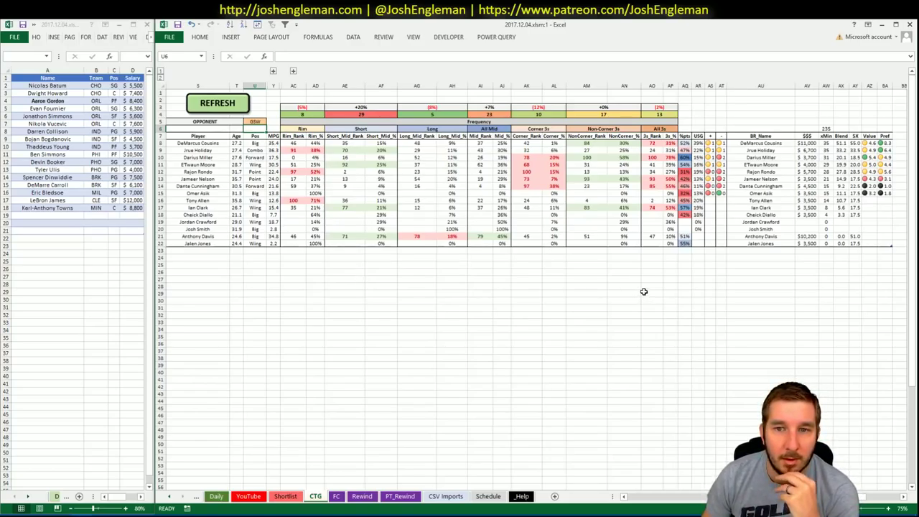
Step: Scan across the New Orleans pivot tables on the YouTube sheet
left_click(248, 496)
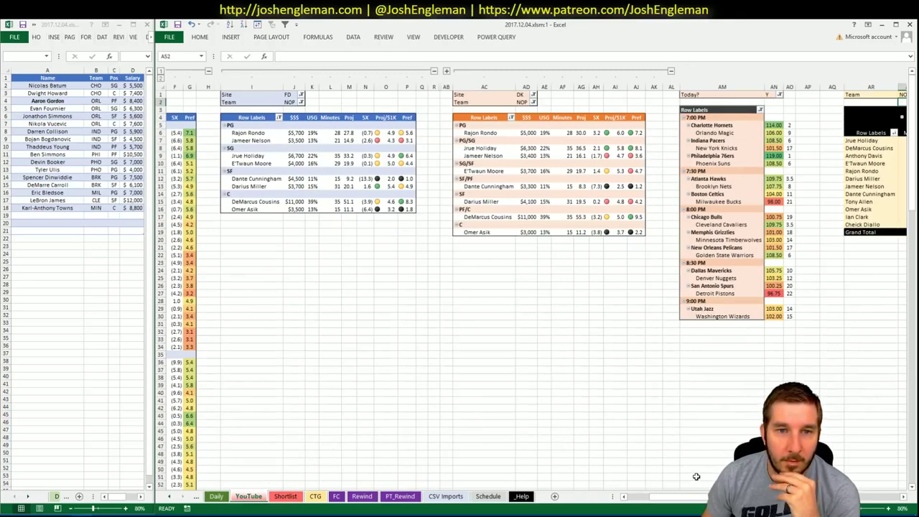
left_click_drag(668, 496, 910, 511)
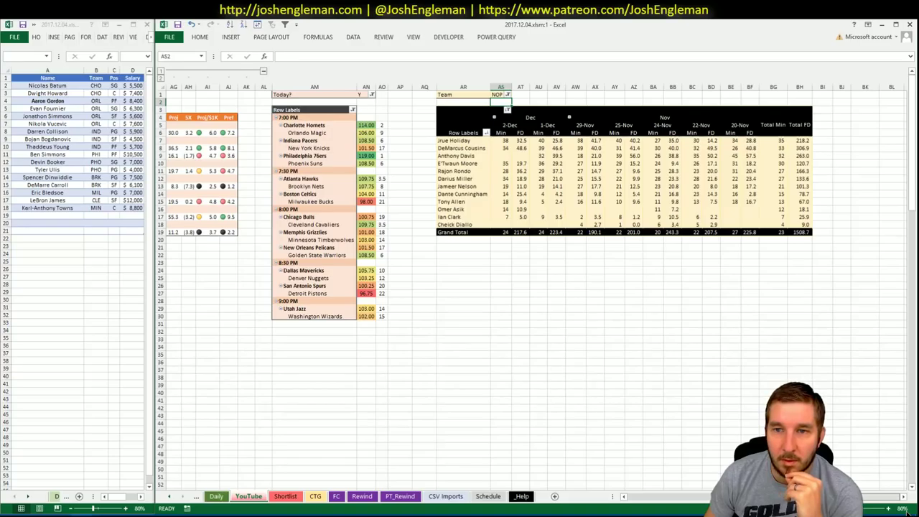
scroll(902, 512, "left", 3)
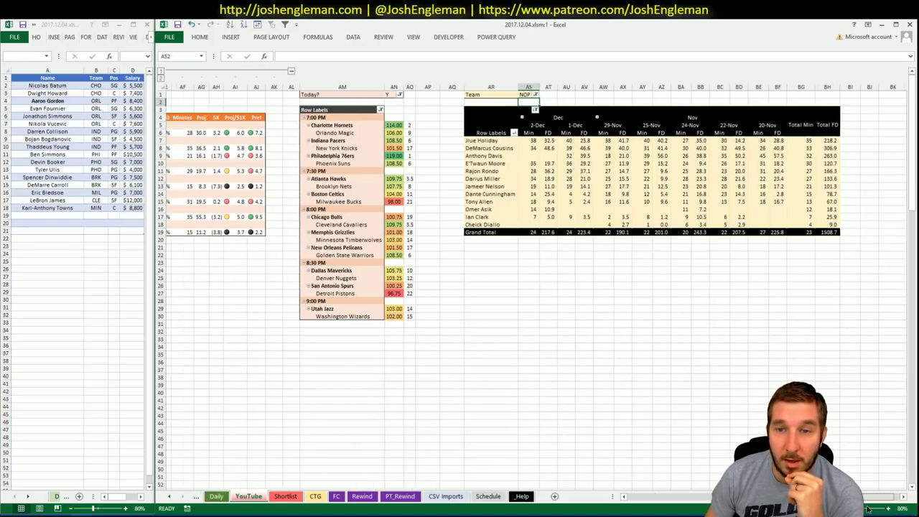
scroll(901, 512, "left", 8)
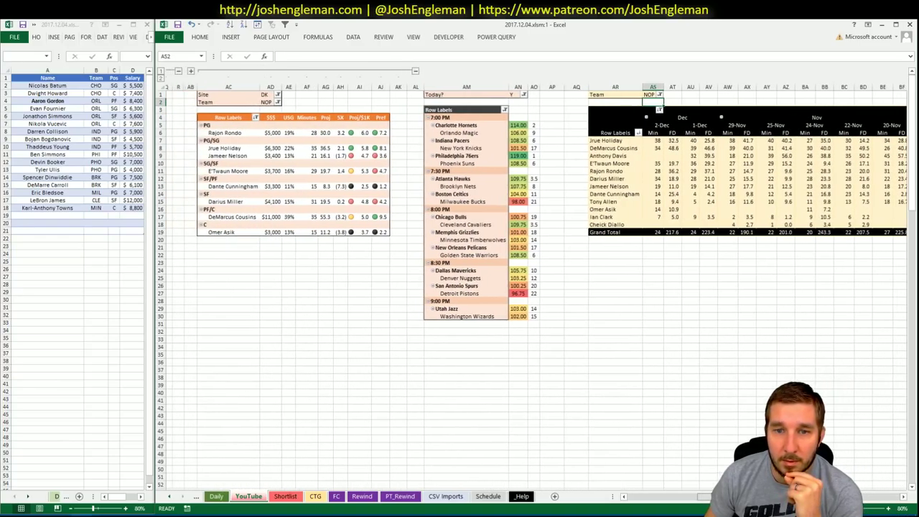
scroll(536, 278, "right", 2)
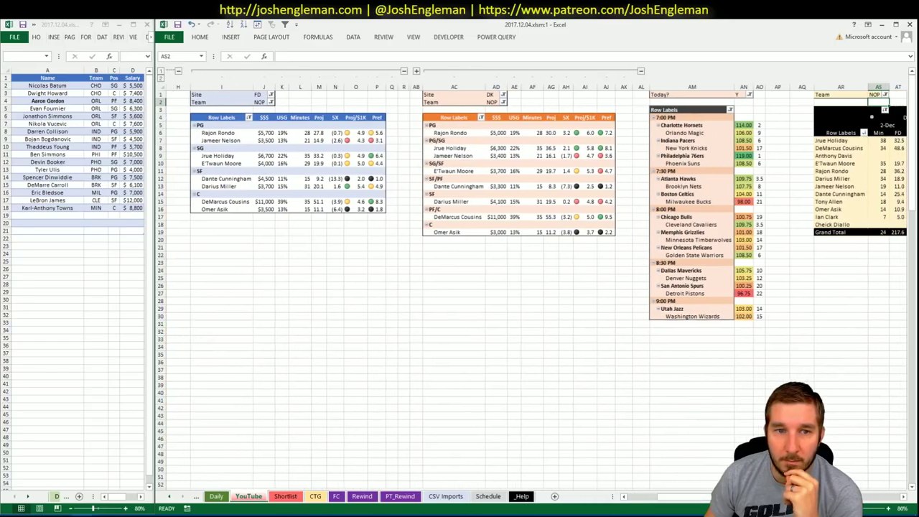
Step: Add Jrue Holiday (NOP, SG, $6,700) to the shortlist in cell A19
left_click(100, 283)
type("Jrue Holiday")
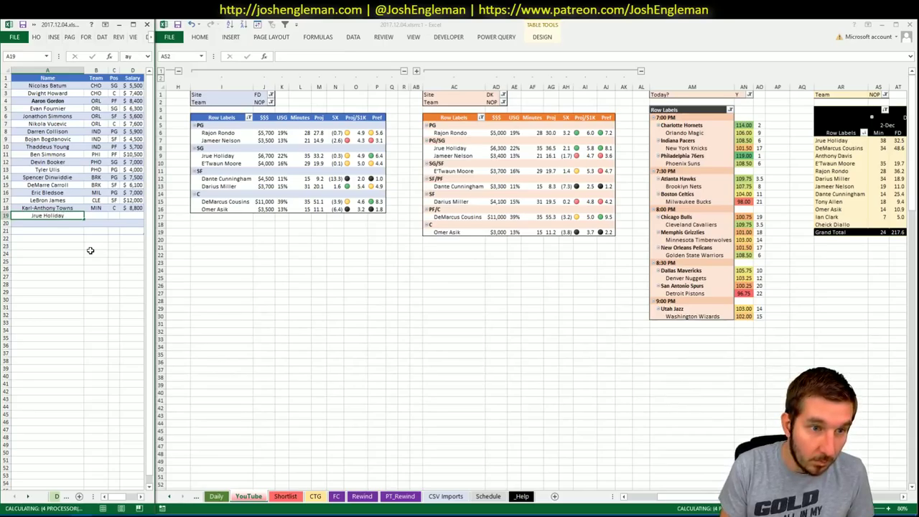
key("Return")
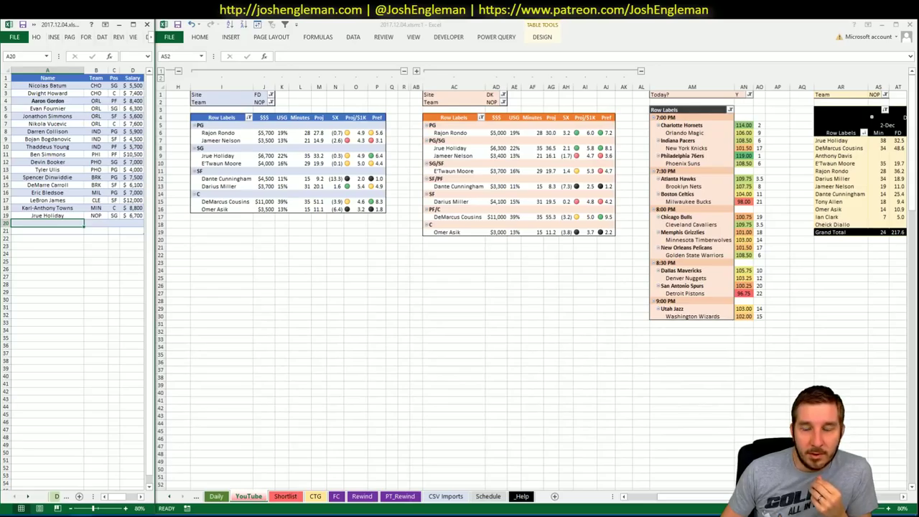
scroll(890, 500, "right", 10)
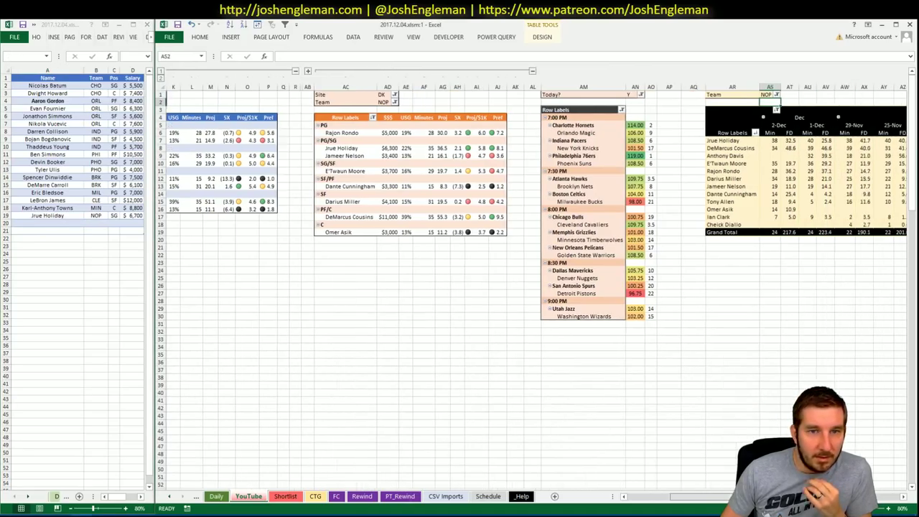
scroll(890, 500, "right", 4)
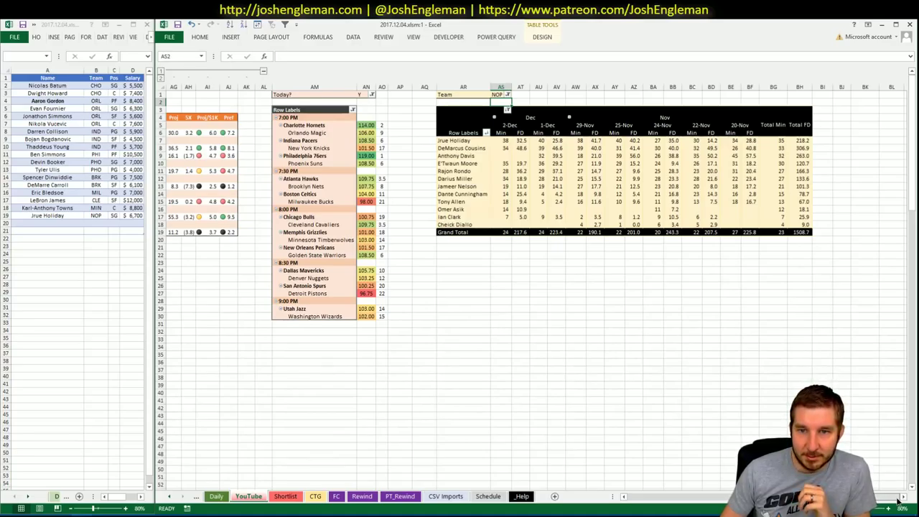
scroll(899, 500, "left", 12)
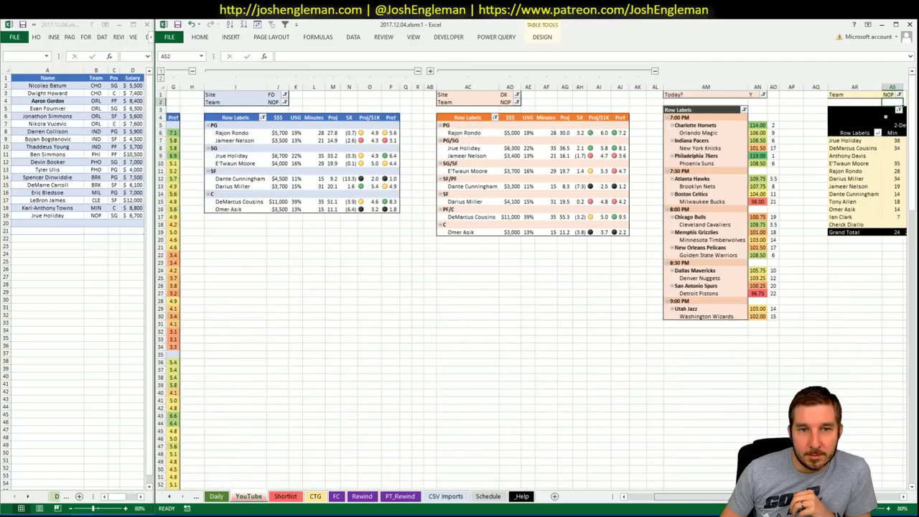
scroll(899, 500, "right", 2)
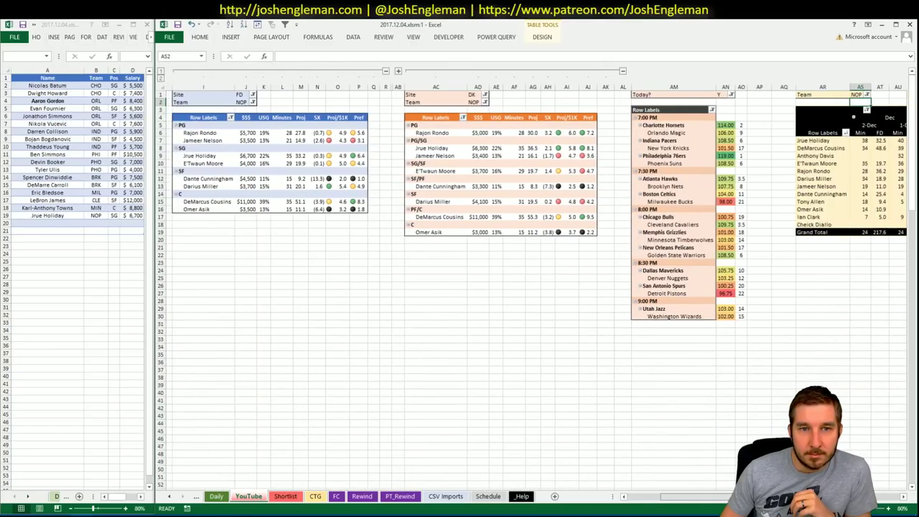
key("alt+Tab")
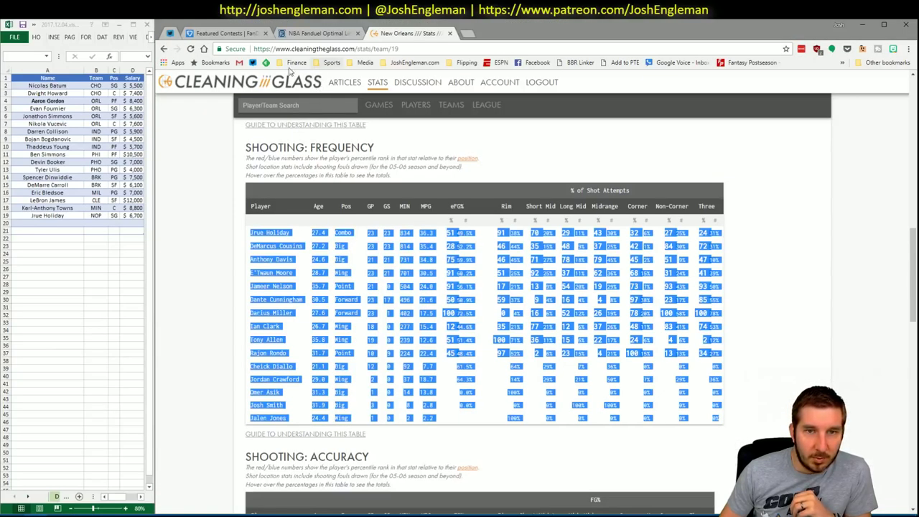
Step: Filter the FanDuel player pool to PG and review Rajon Rondo's news and game log
left_click(287, 35)
left_click(313, 121)
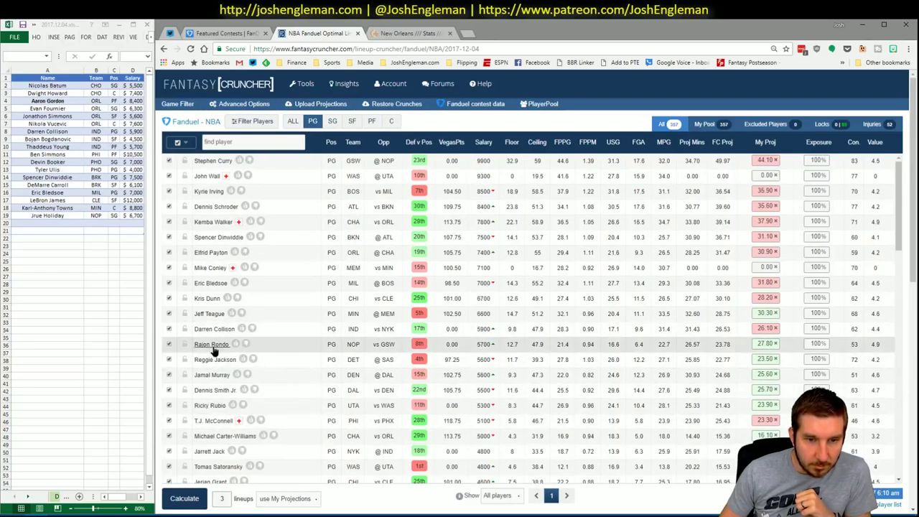
left_click(213, 346)
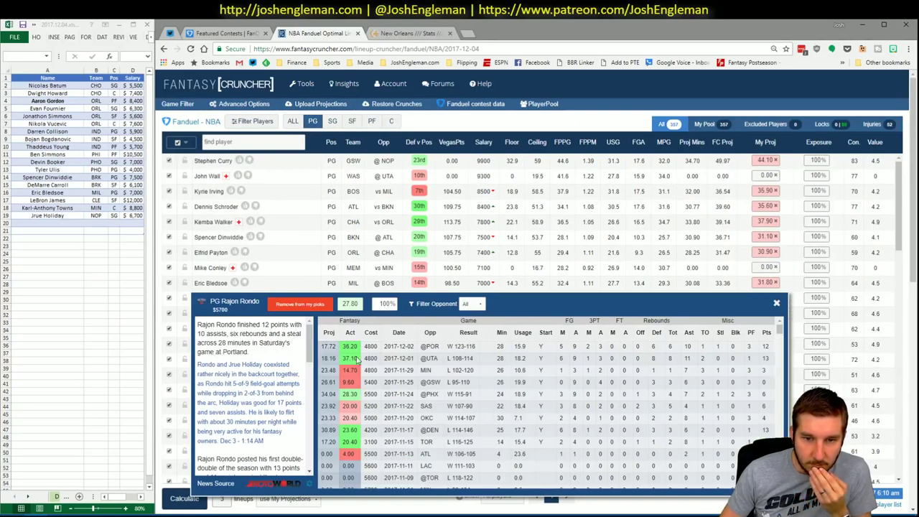
left_click(776, 304)
key("alt+Tab")
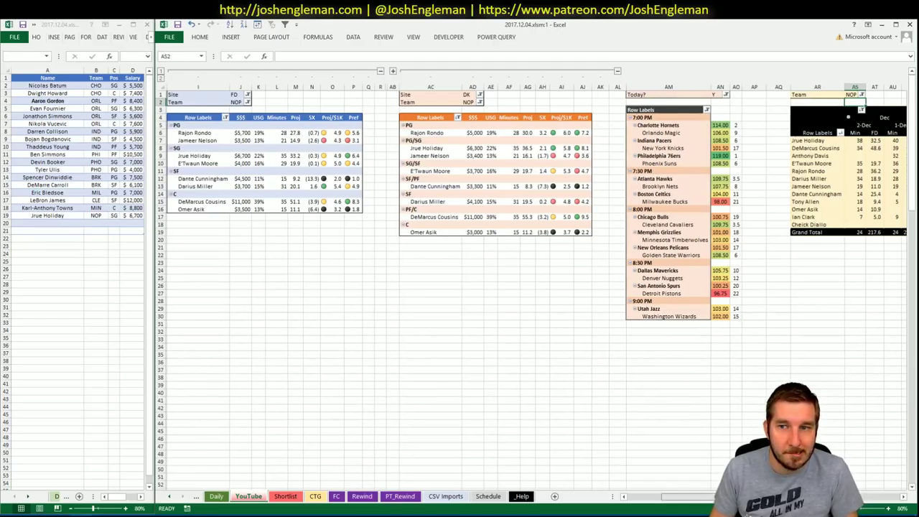
Step: Scan across the Pelicans pivot tables on the YouTube sheet
scroll(531, 287, "right", 2)
scroll(531, 287, "left", 3)
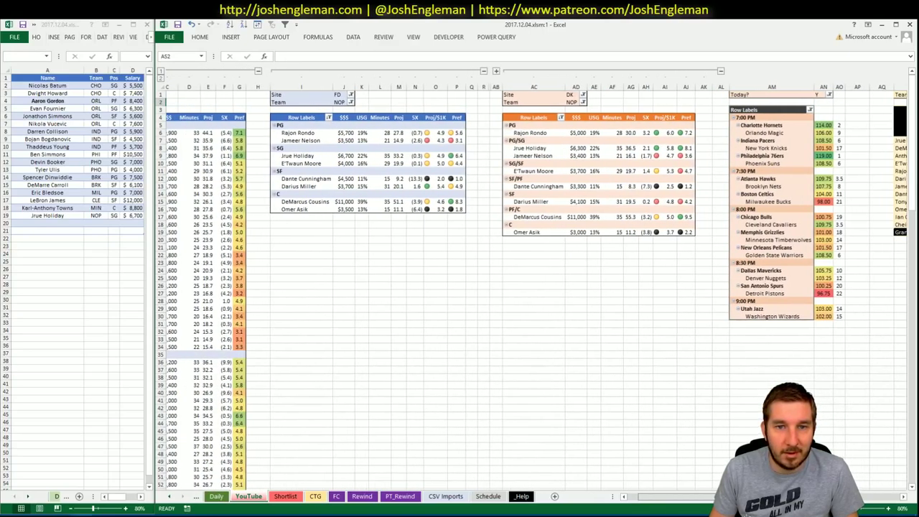
scroll(532, 287, "right", 2)
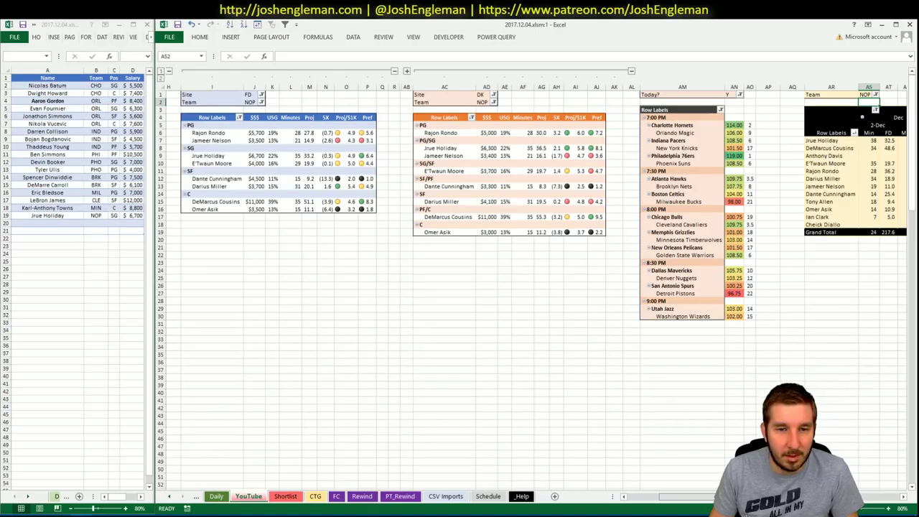
scroll(531, 287, "right", 3)
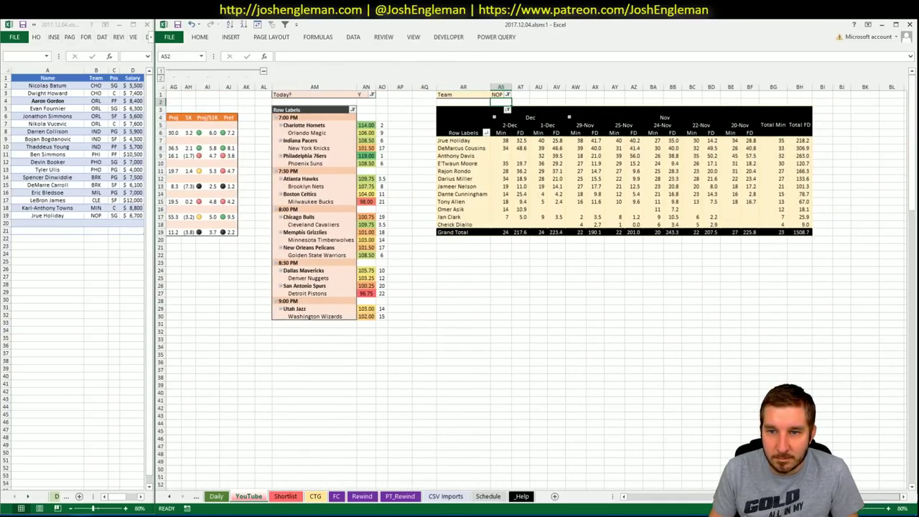
scroll(531, 287, "left", 3)
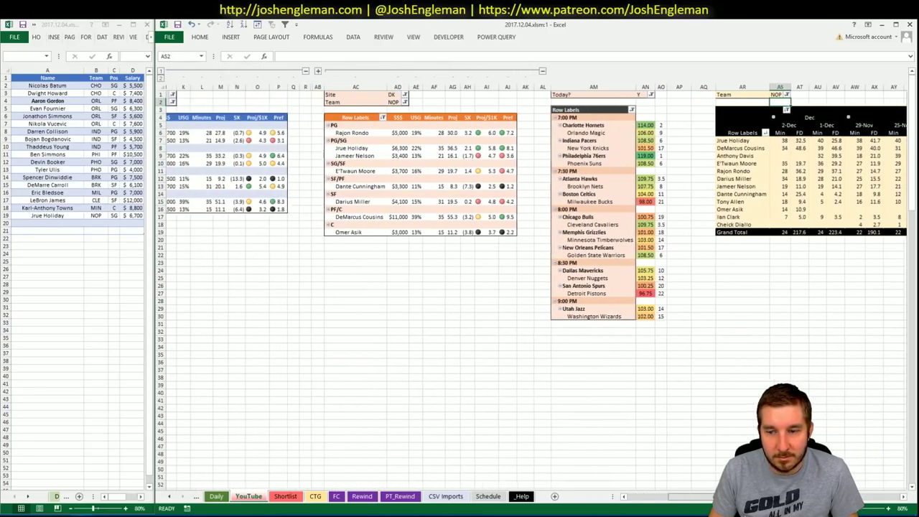
Step: Add Darius Miller (NOP, SF, $3,700) to shortlist cell A20 from the CTG sheet
left_click(315, 495)
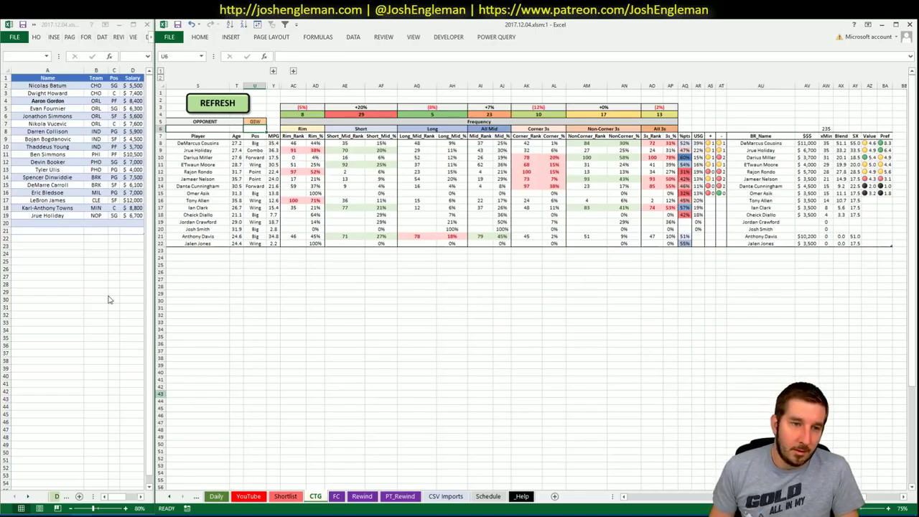
left_click(72, 222)
type("Dariu")
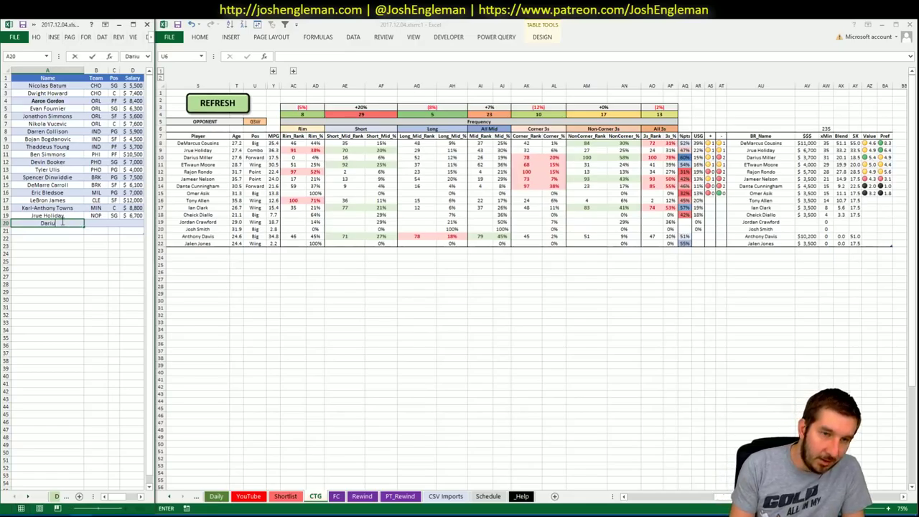
type("s Miller")
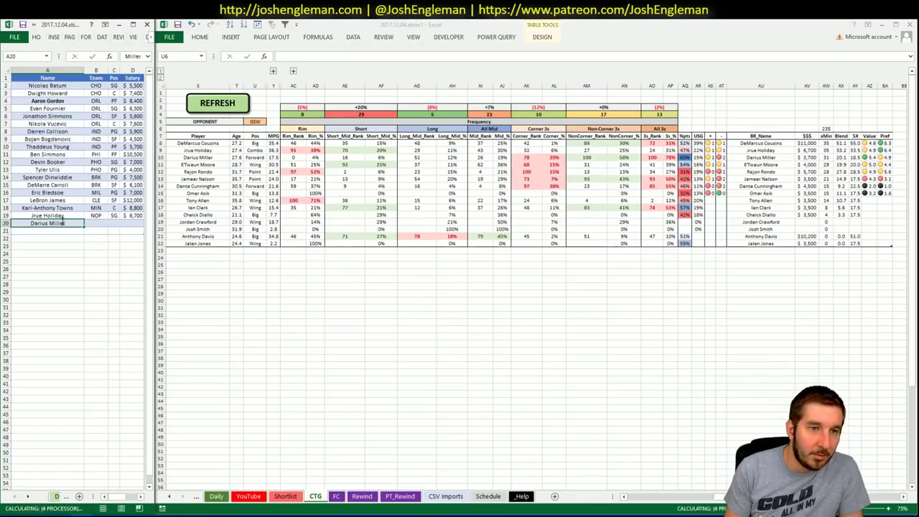
key("Return")
left_click(248, 496)
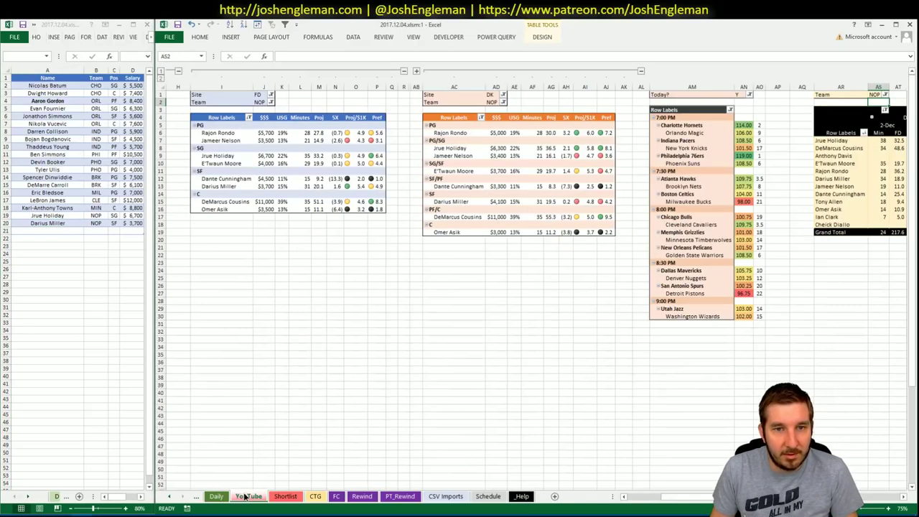
Step: Set the FanDuel (J2) and DraftKings (AD2) pivot team filters to GSW, then go back to the browser
left_click(261, 102)
type("GSW")
key("Return")
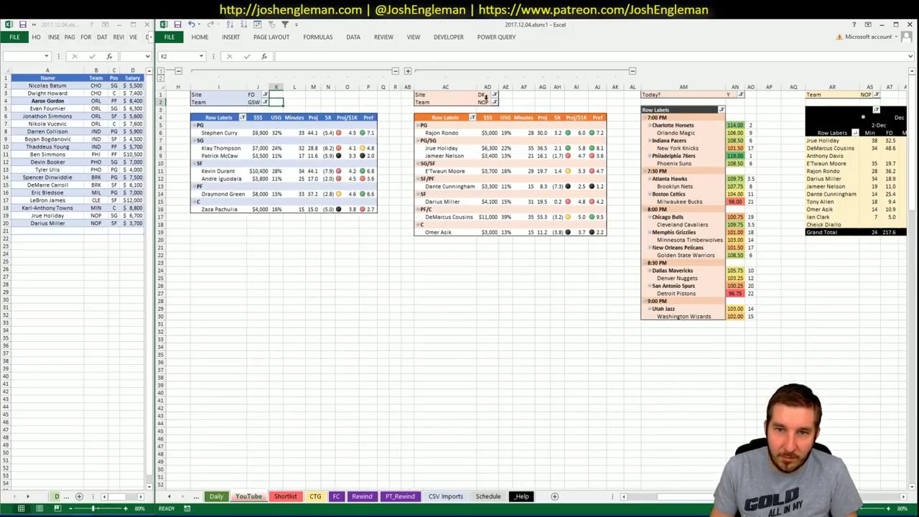
left_click(493, 102)
type("GSW")
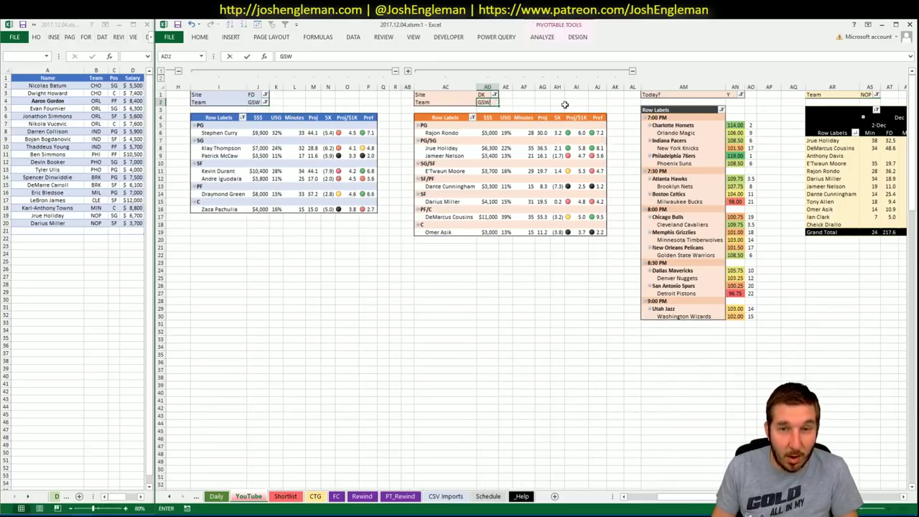
left_click(499, 300)
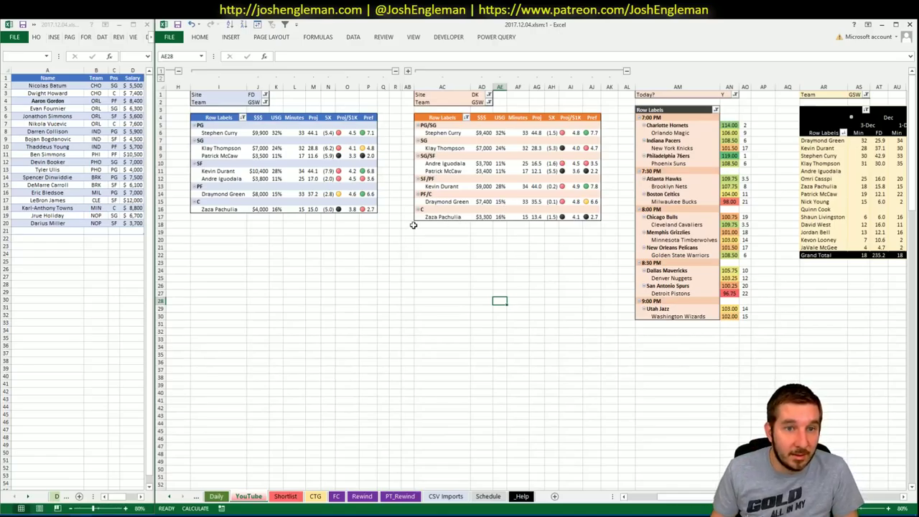
left_click(34, 514)
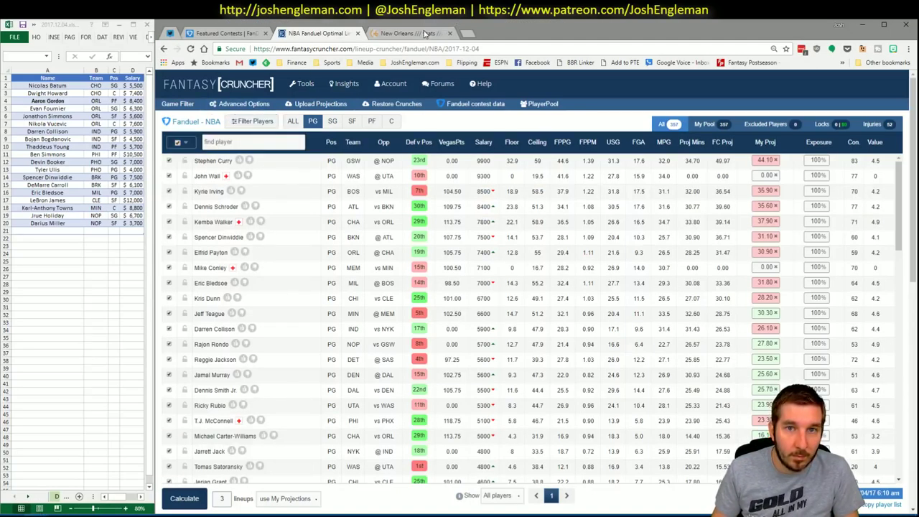
key("ctrl+Tab")
Step: Search 'pelicans' and select the Pelicans' Shooting: Frequency table on Cleaning the Glass
left_click(298, 106)
type("pelicans")
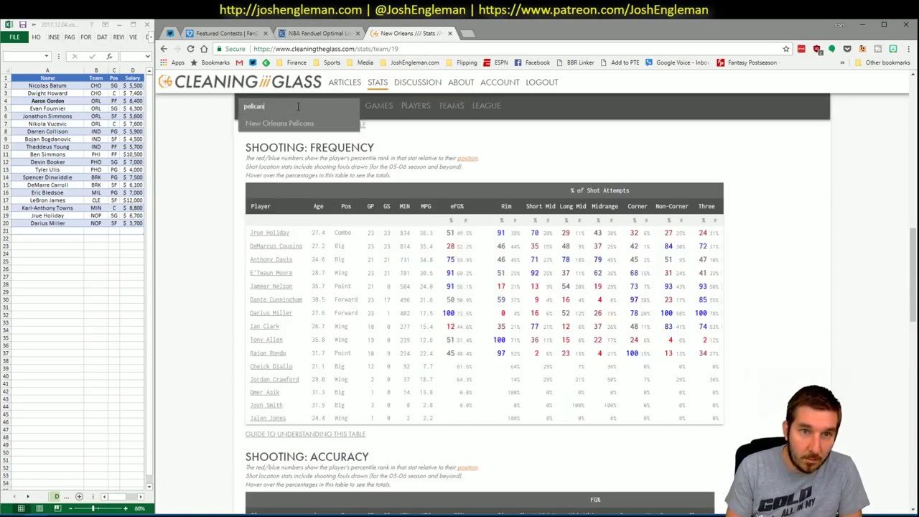
key("Return")
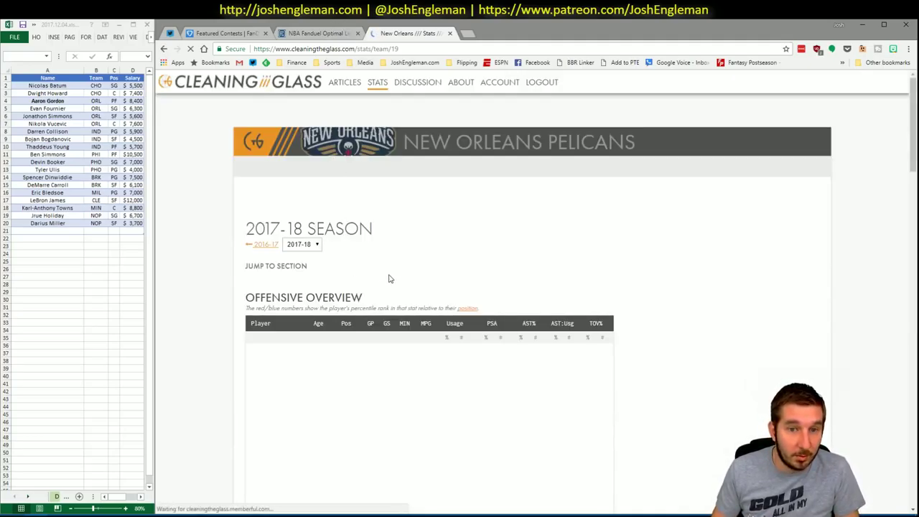
left_click(393, 280)
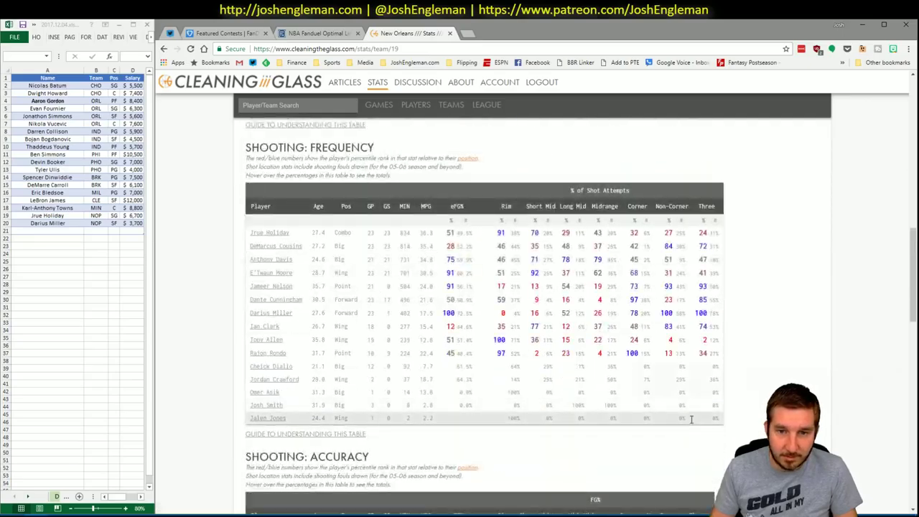
mouse_move(717, 418)
left_click_drag(717, 418, 244, 234)
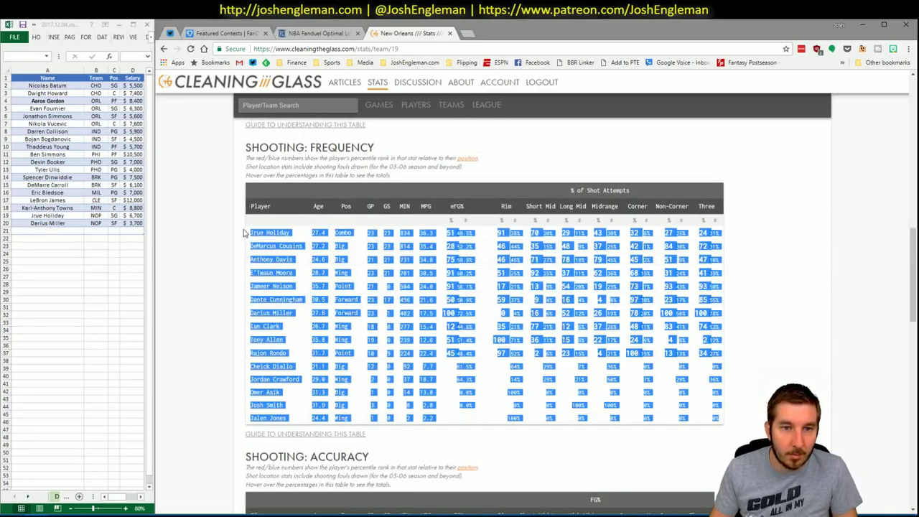
Step: Open Golden State Warriors' page and select their Shooting: Frequency rows, Kevon Looney to Quinn Cook
left_click(310, 106)
type("golden")
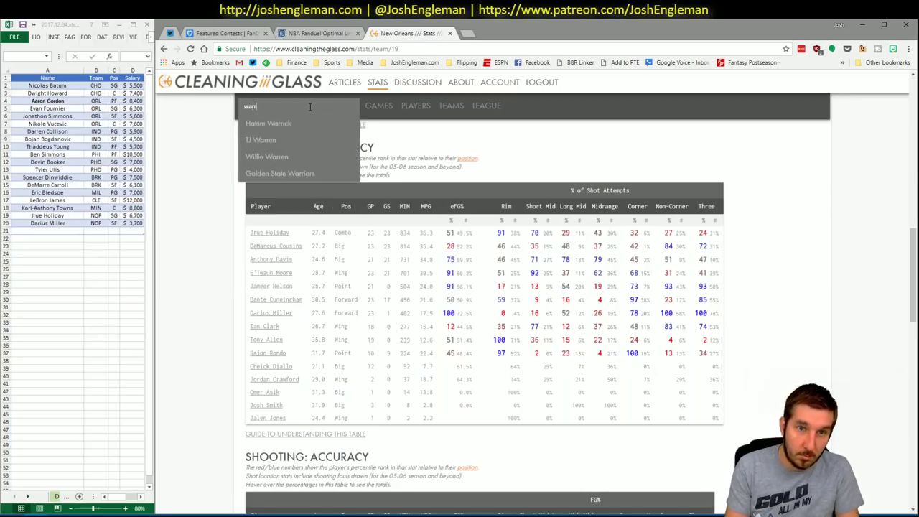
key("Down")
key("Return")
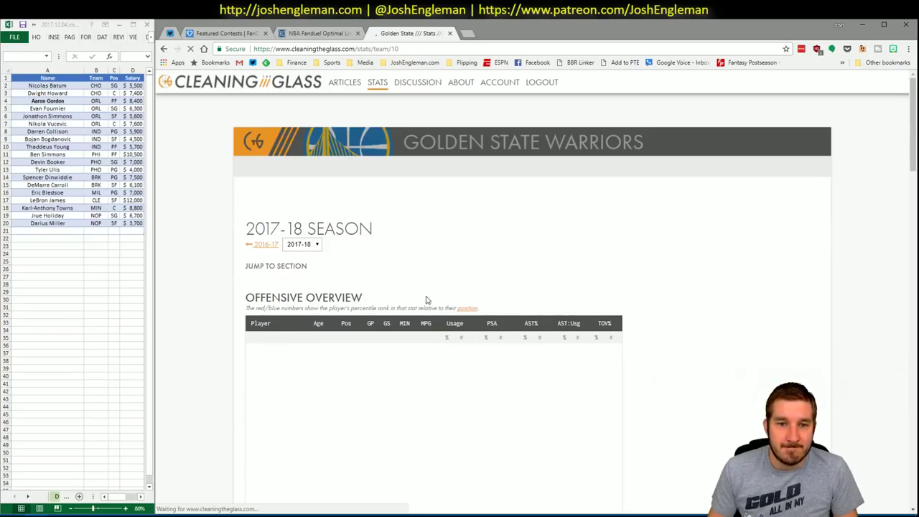
left_click(382, 281)
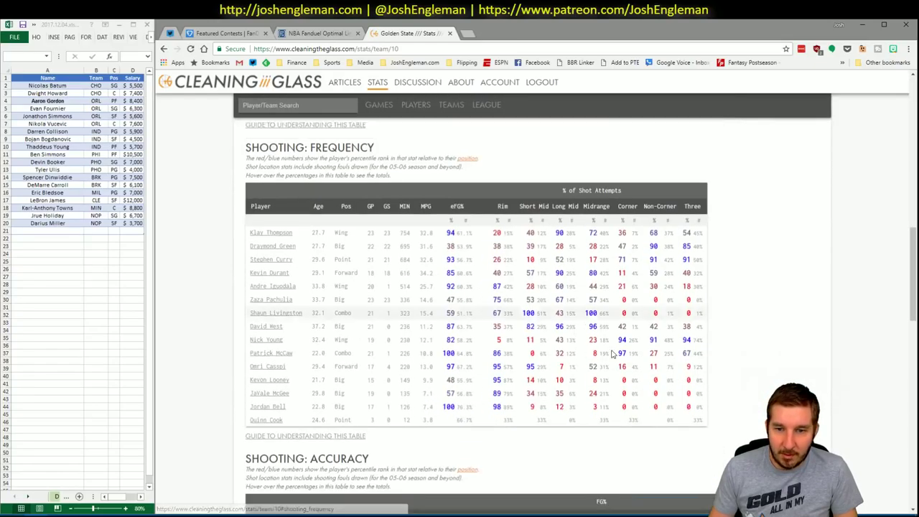
left_click_drag(705, 427, 250, 232)
Step: Show the CTG shooting-profile sheet in Excel, then switch to File Explorer
key("alt+Tab")
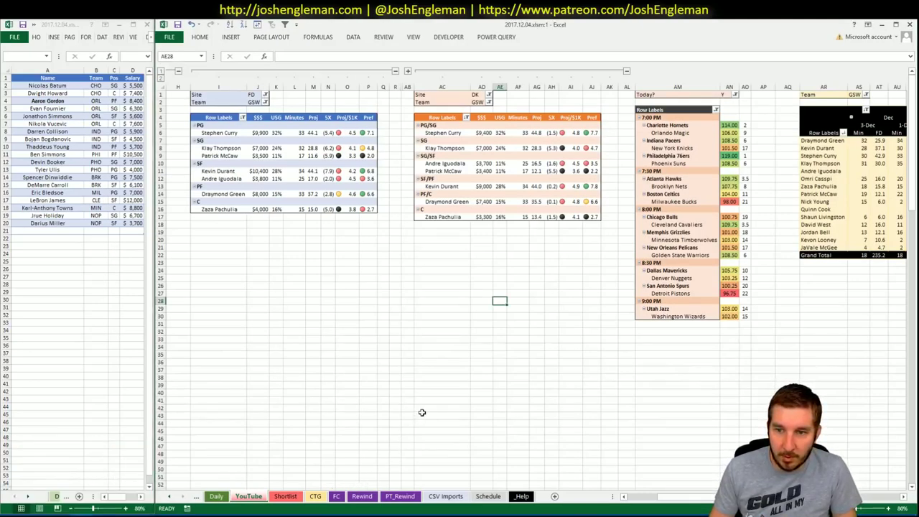
left_click(315, 496)
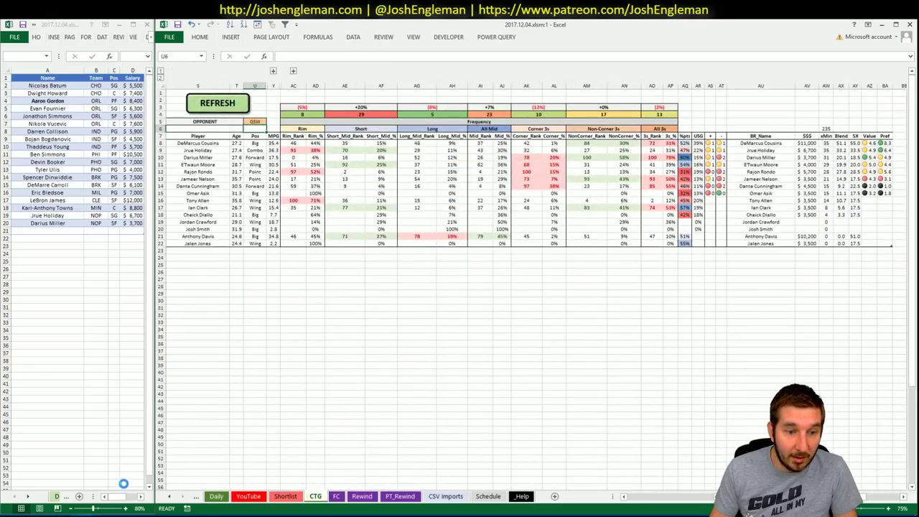
key("alt+Tab")
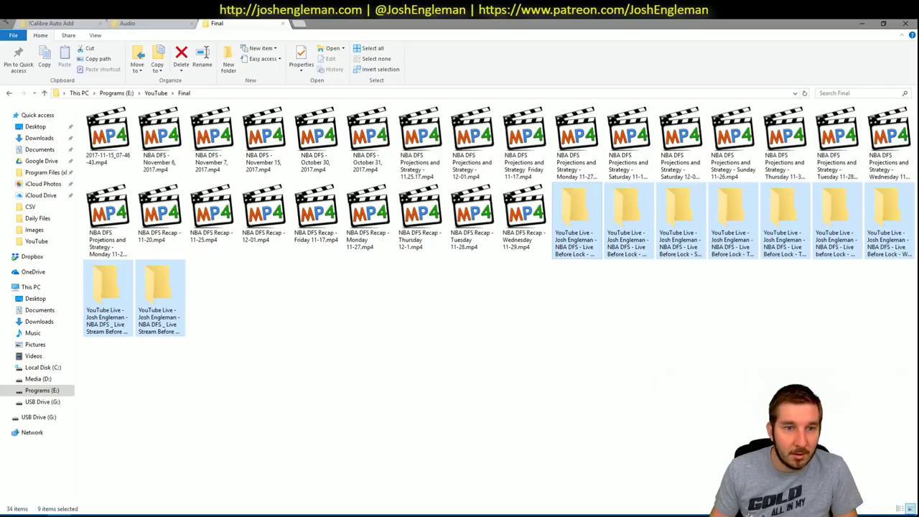
Step: Go up to the YouTube folder, then minimise File Explorer to return to the CTG sheet
left_click(156, 93)
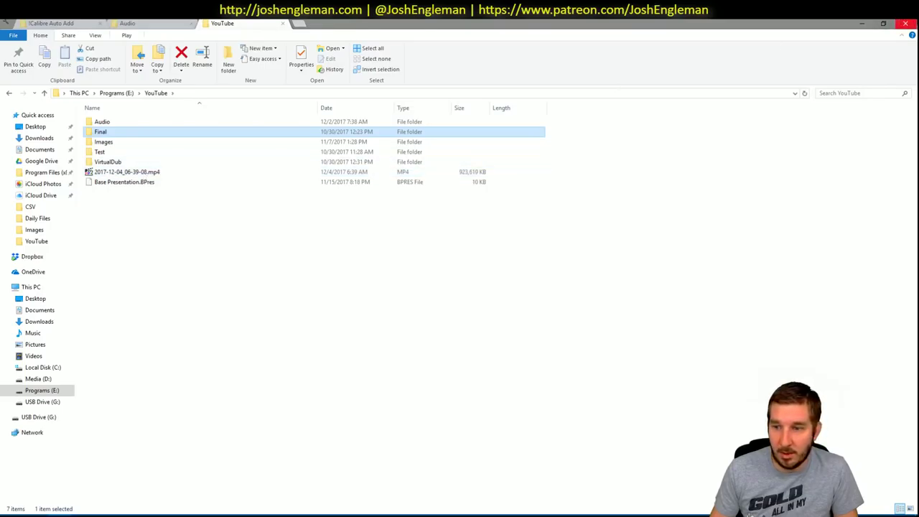
left_click(861, 23)
left_click(346, 307)
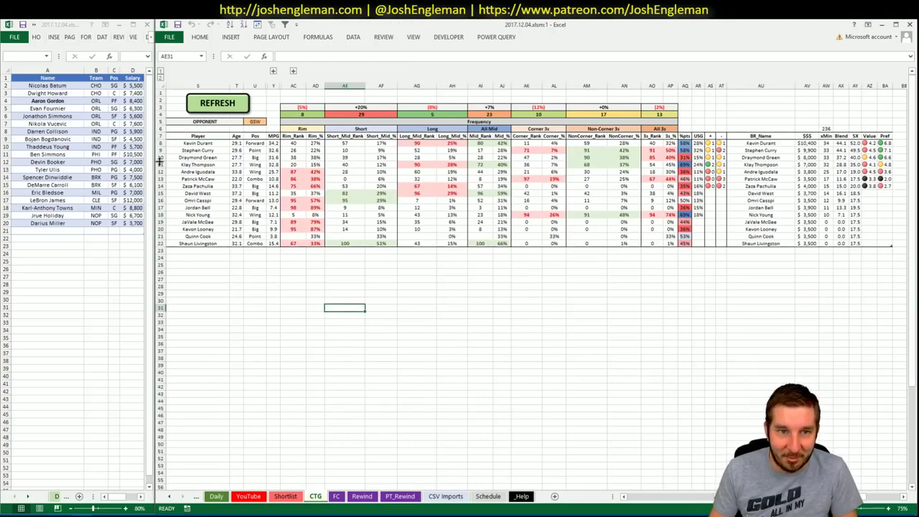
Step: Set the CTG sheet's opponent in cell U5 to NOP
left_click(253, 120)
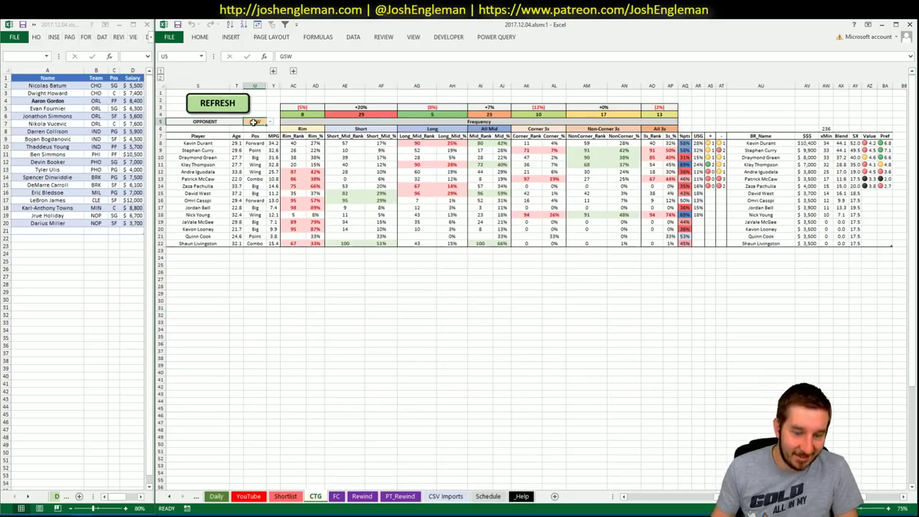
type("NOP")
key("Return")
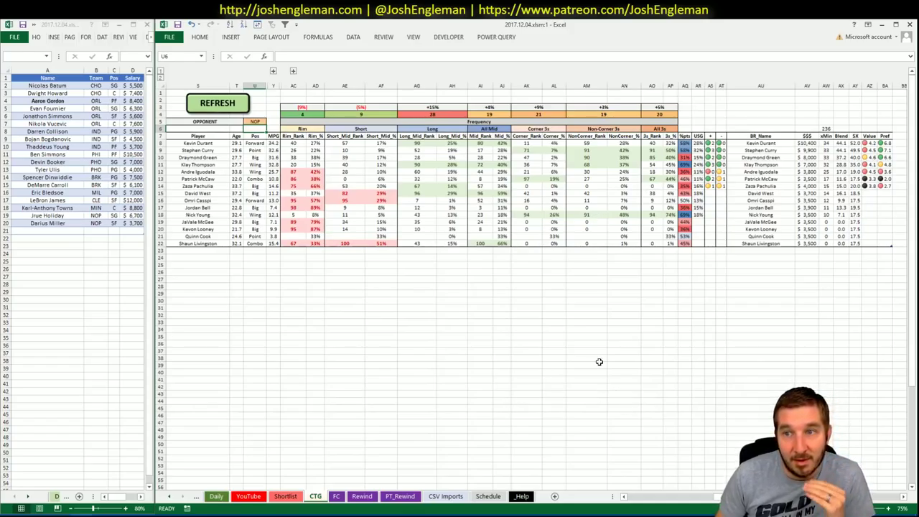
left_click(248, 496)
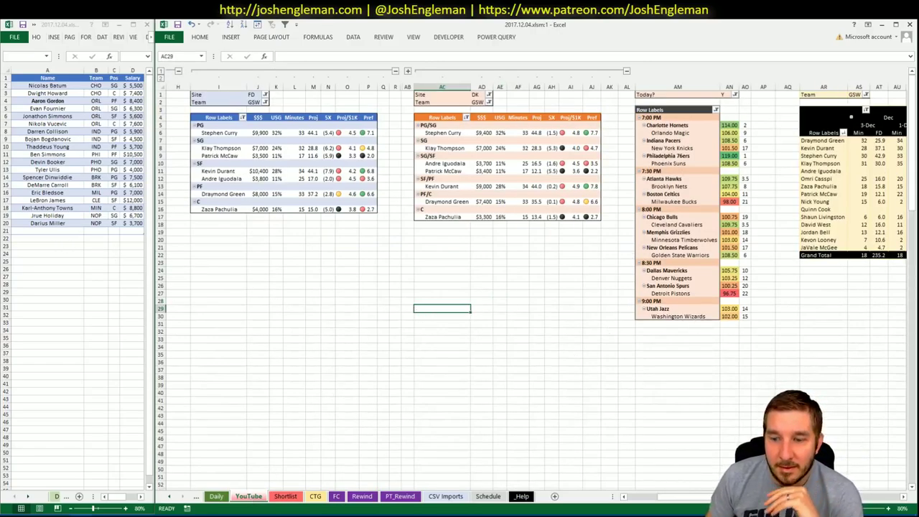
Step: Enter Stephen Curry in shortlist cell A21 (GSW, PG, $9,900)
scroll(531, 287, "right", 5)
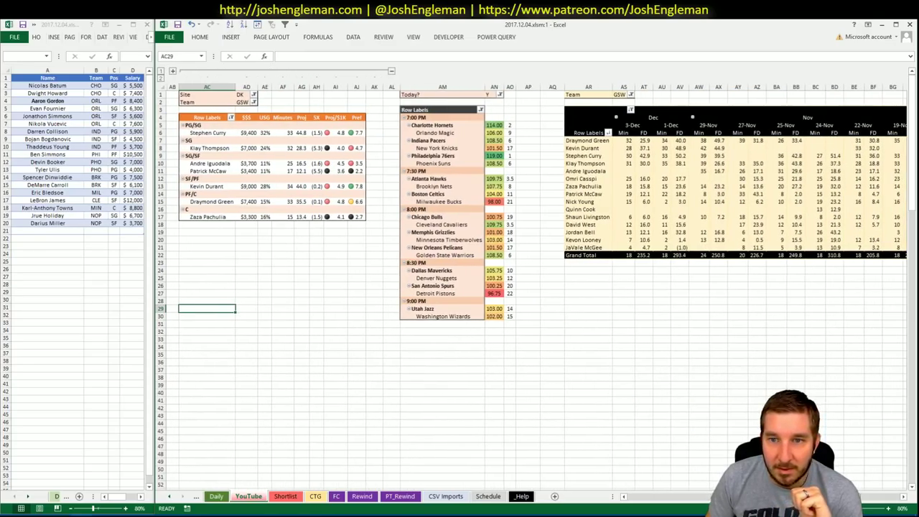
scroll(459, 287, "right", 2)
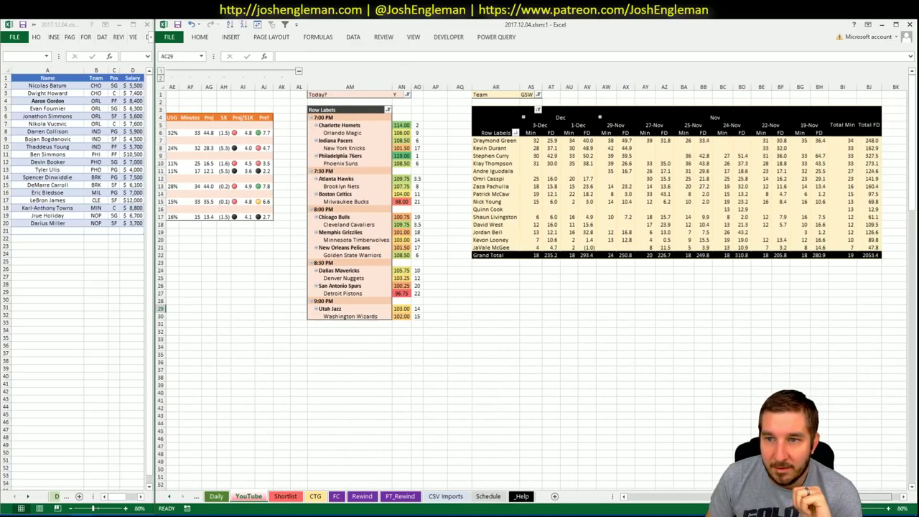
scroll(265, 328, "left", 8)
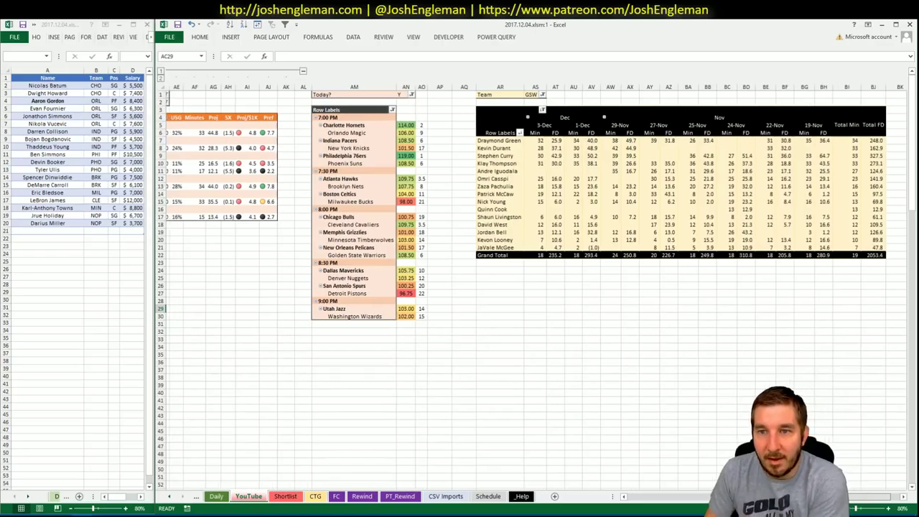
left_click(49, 231)
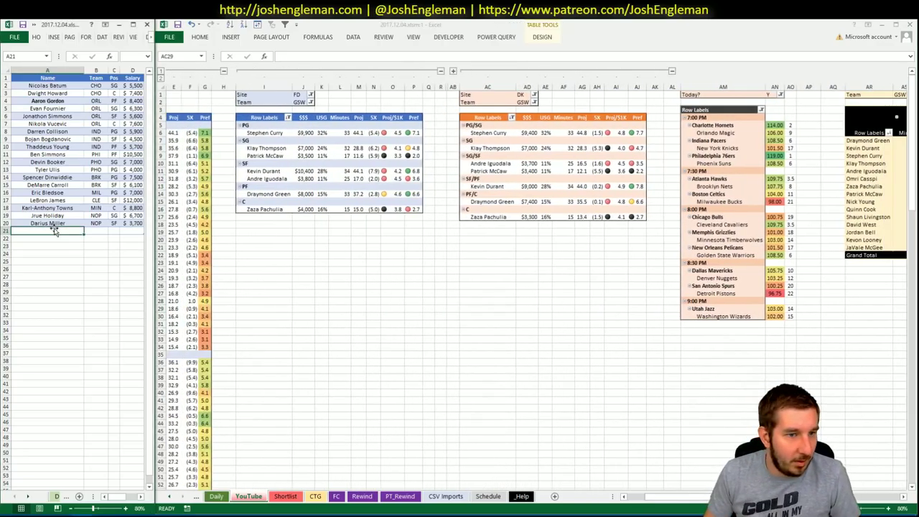
type("Stephen Cu")
key("BackSpace")
key("BackSpace")
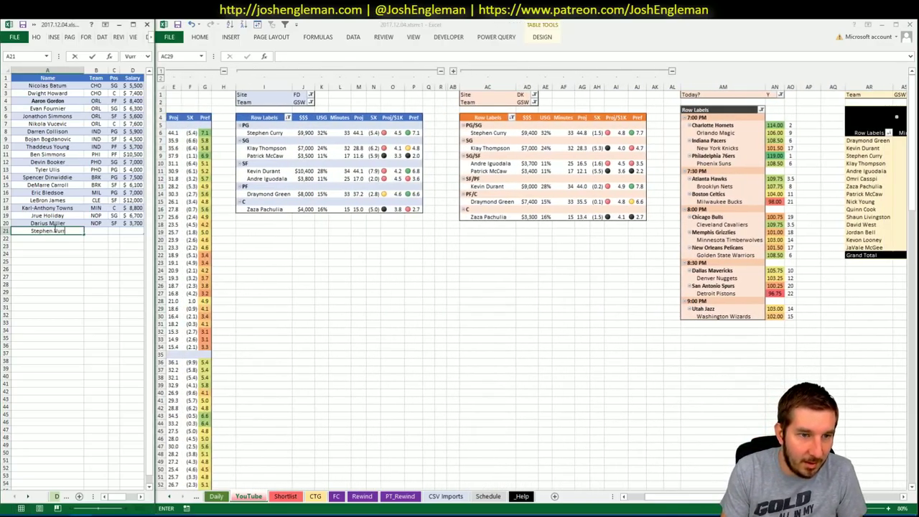
type("Curry")
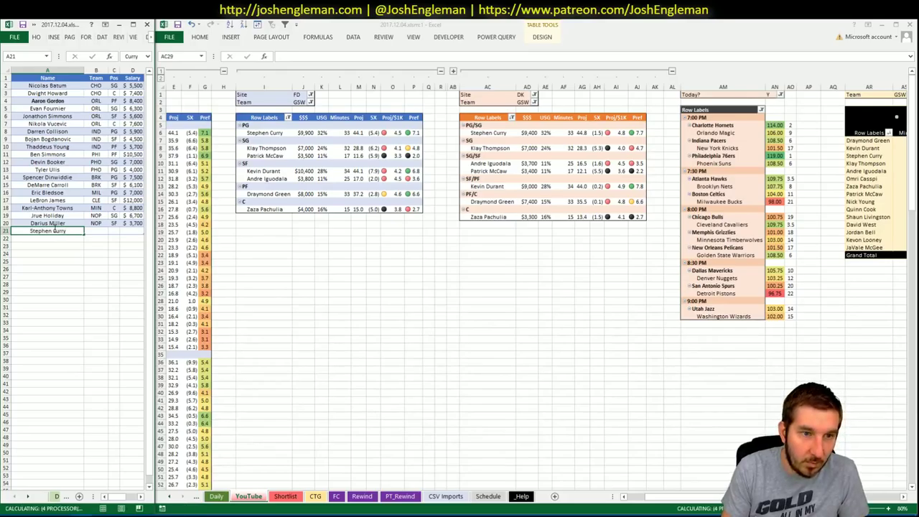
key("Return")
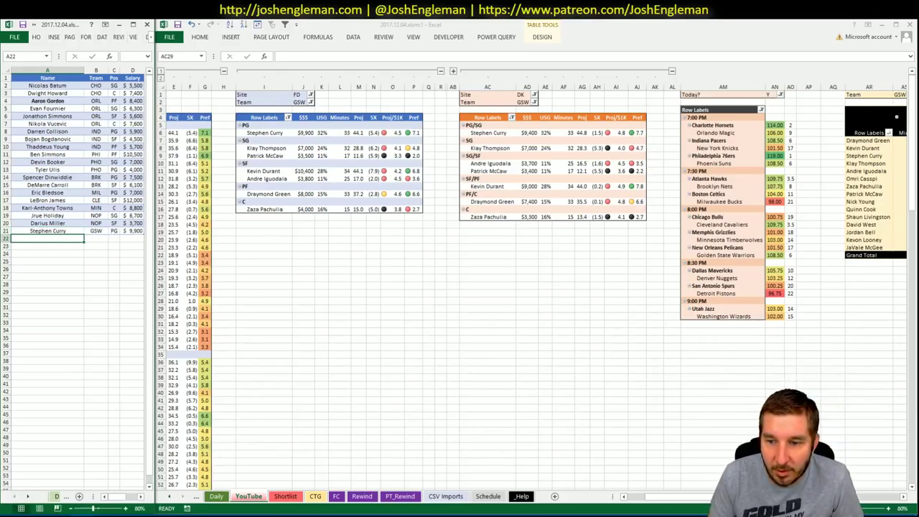
Step: In the other workbook window, enter Klay Thompson in cell A22 (GSW, SG, $7,000)
key("ctrl+Tab")
scroll(531, 287, "right", 10)
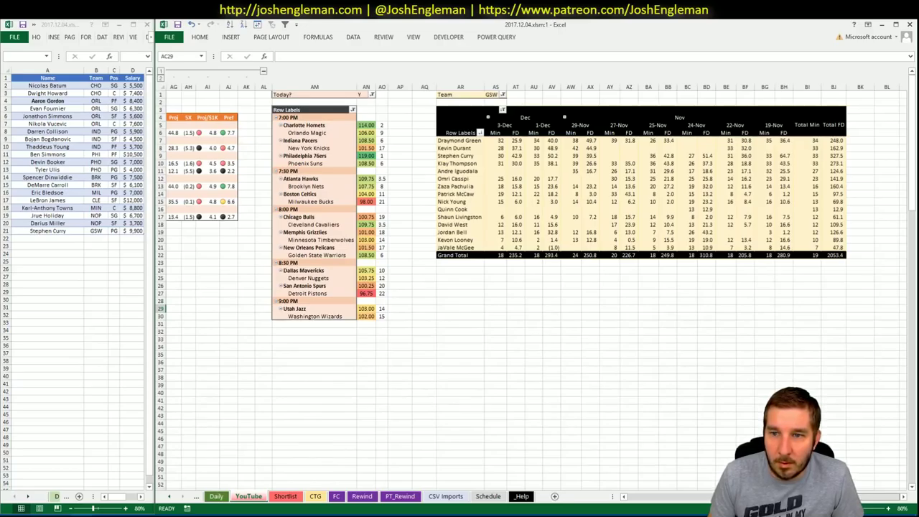
scroll(531, 287, "left", 10)
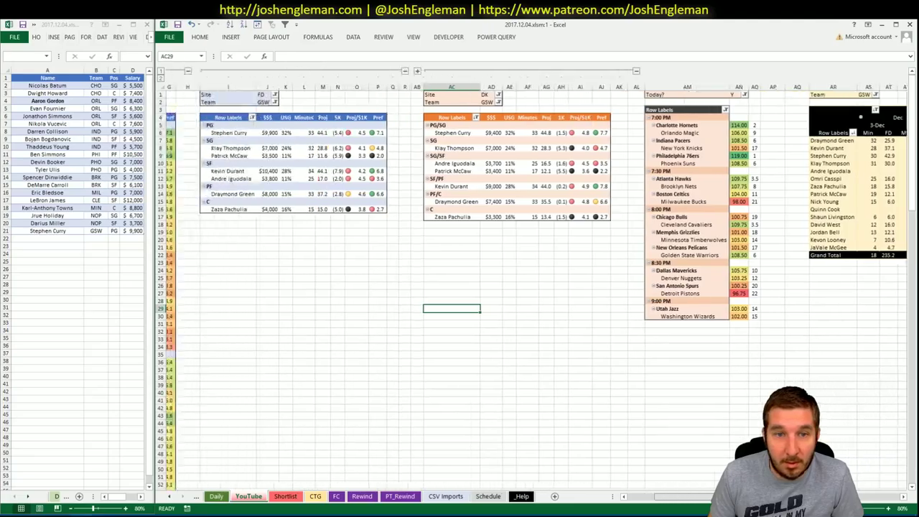
left_click(55, 237)
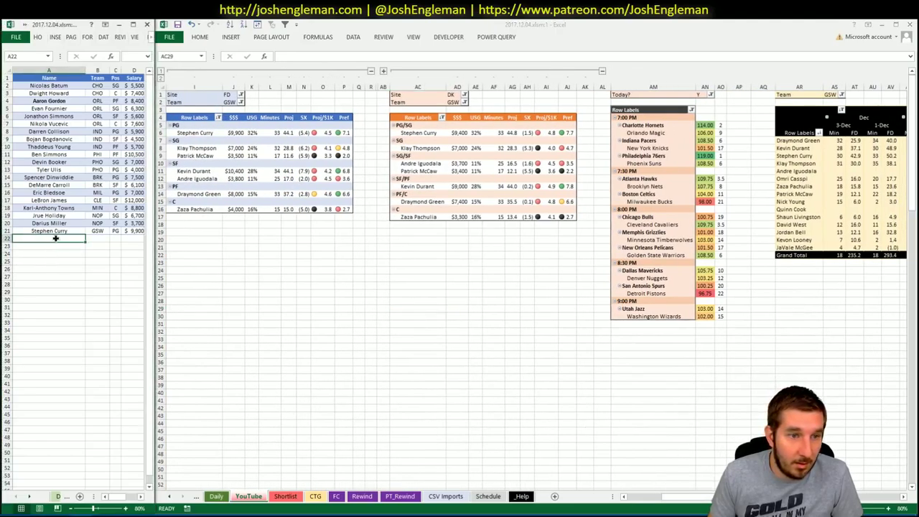
type("Klay Thom")
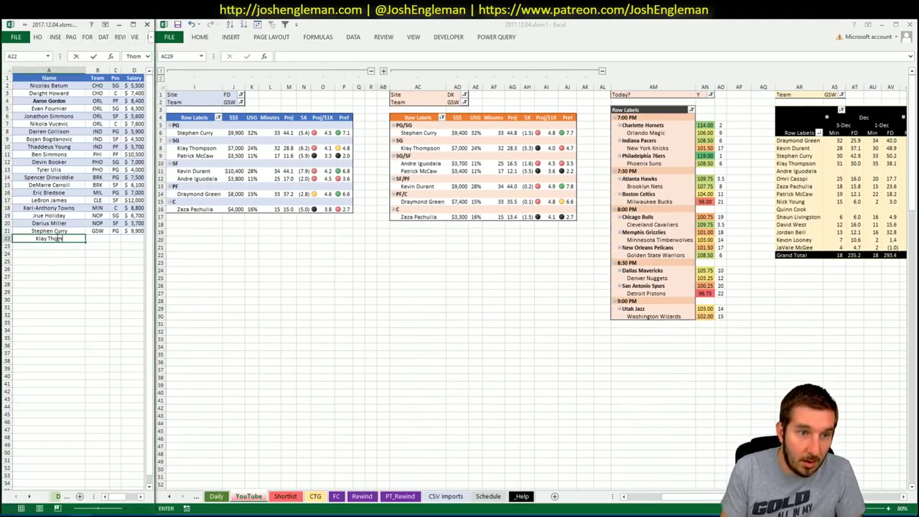
type("sson")
key("Return")
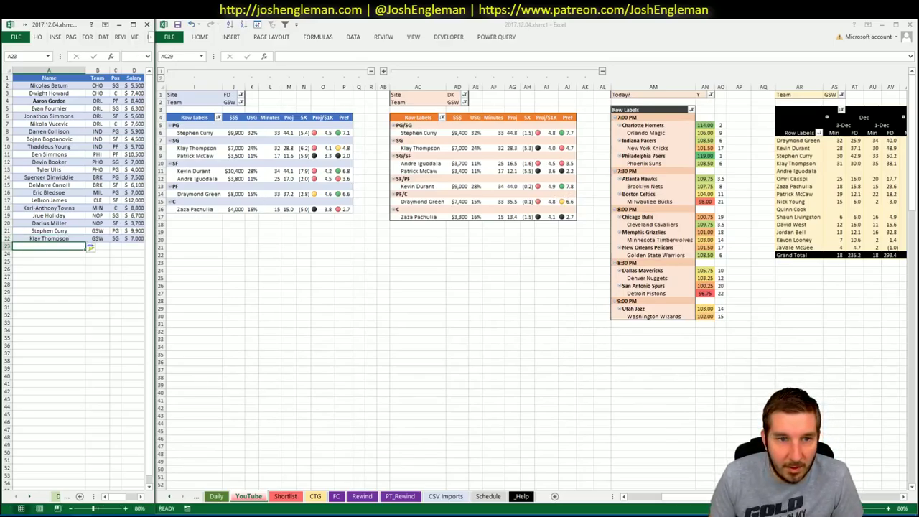
left_click_drag(796, 496, 881, 500)
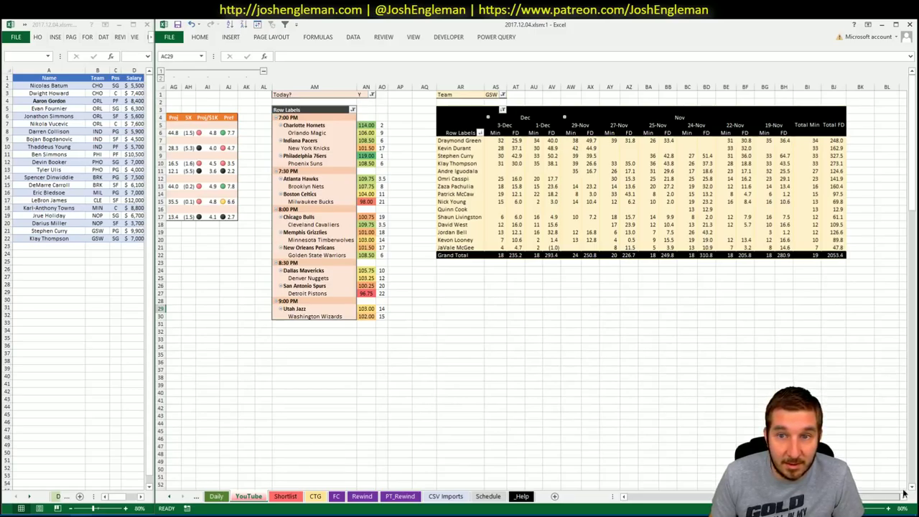
Step: Enter Kevin Durant in A23 so GSW, SF and $10,400 fill in beside him
left_click_drag(903, 492, 714, 496)
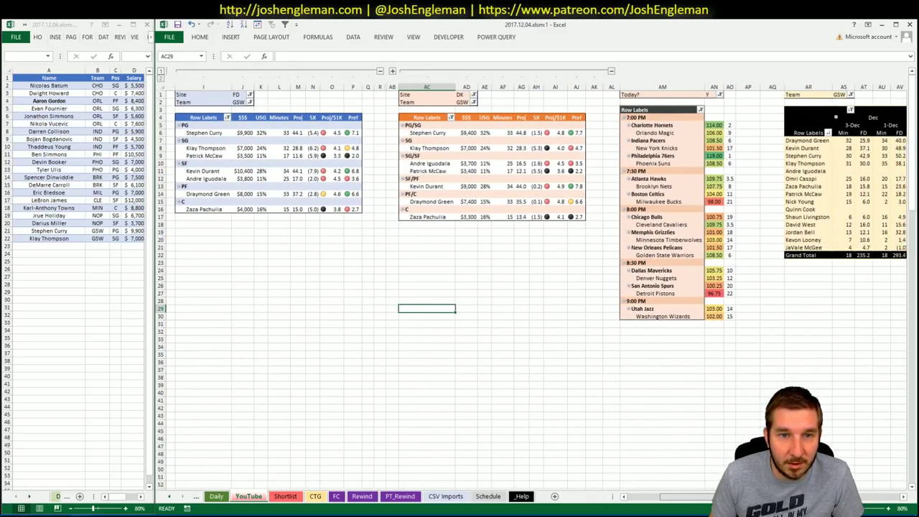
scroll(536, 284, "right", 1)
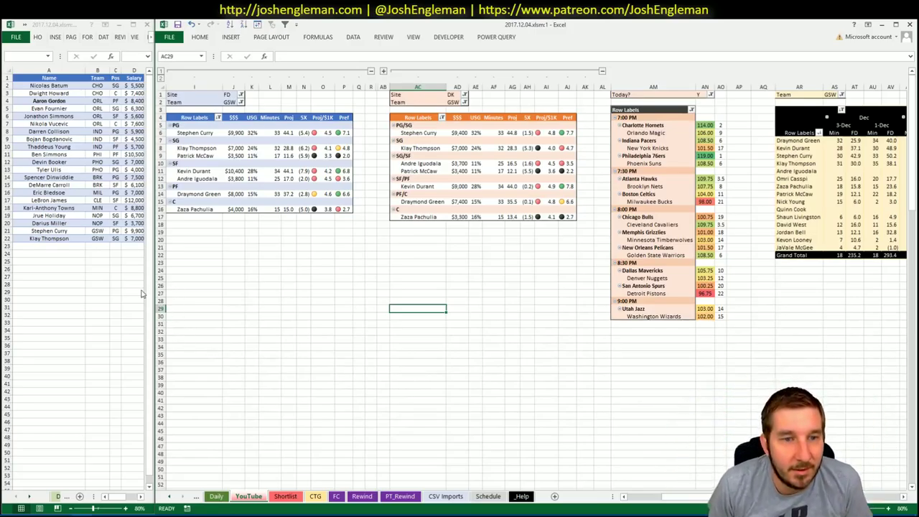
left_click(67, 245)
type("Kevi")
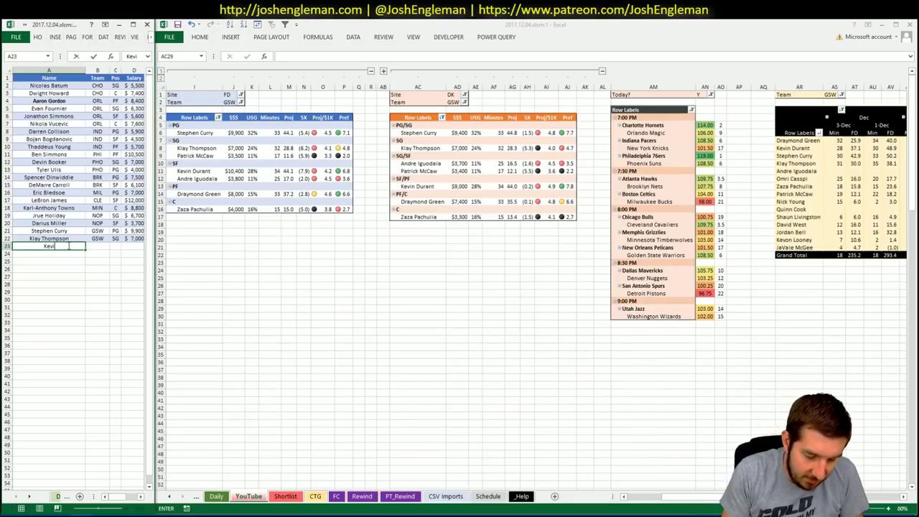
type("n Durant")
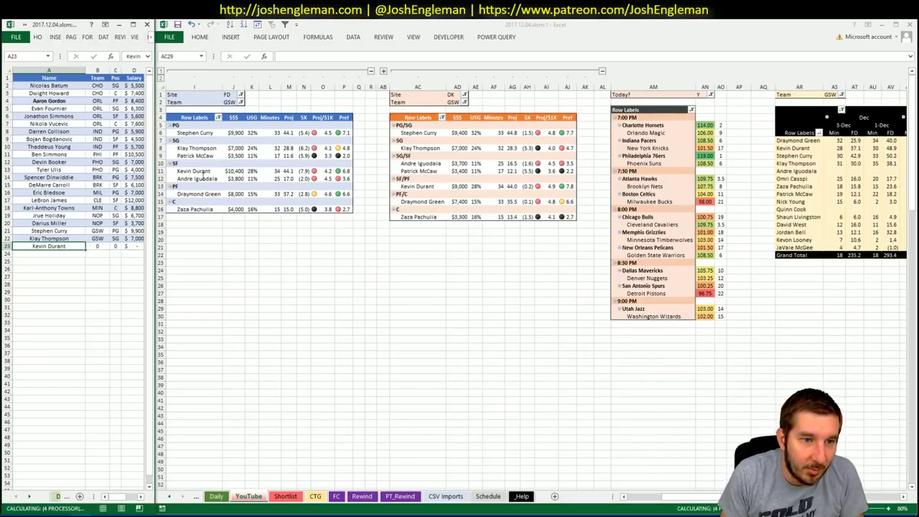
key("Return")
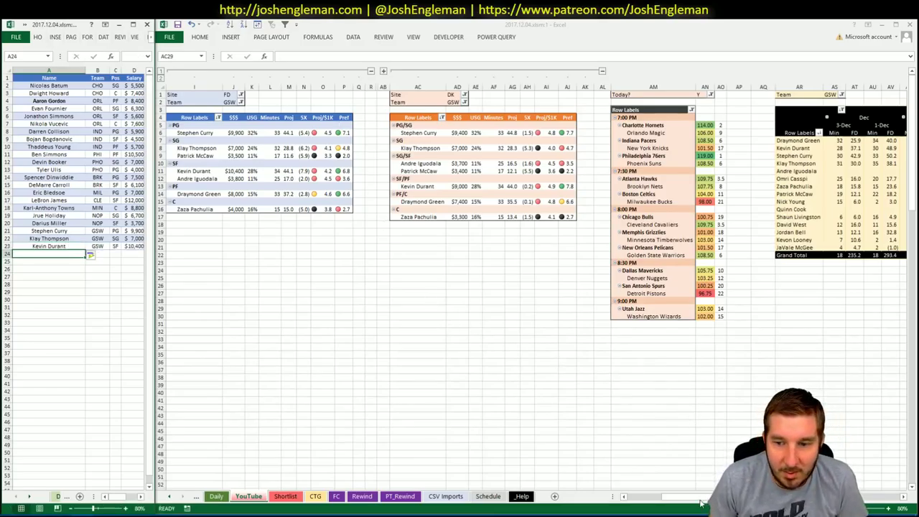
left_click_drag(700, 498, 739, 498)
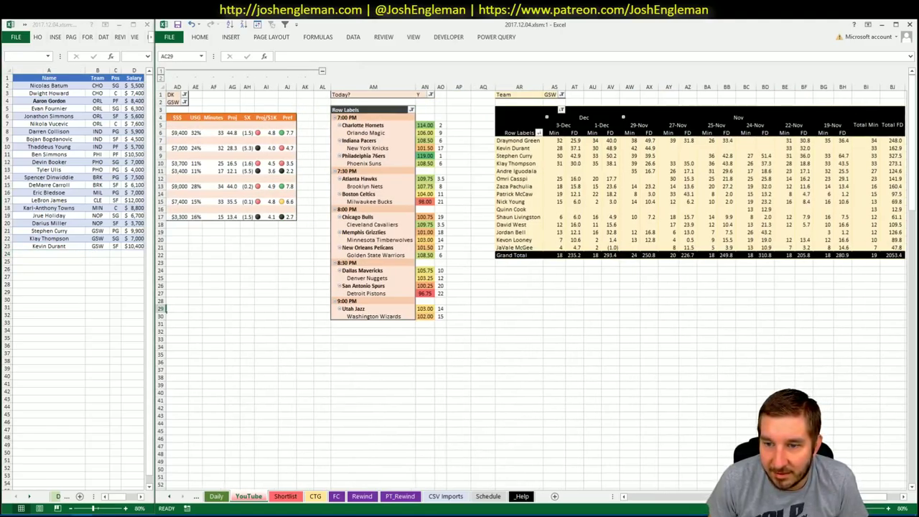
left_click_drag(740, 498, 682, 488)
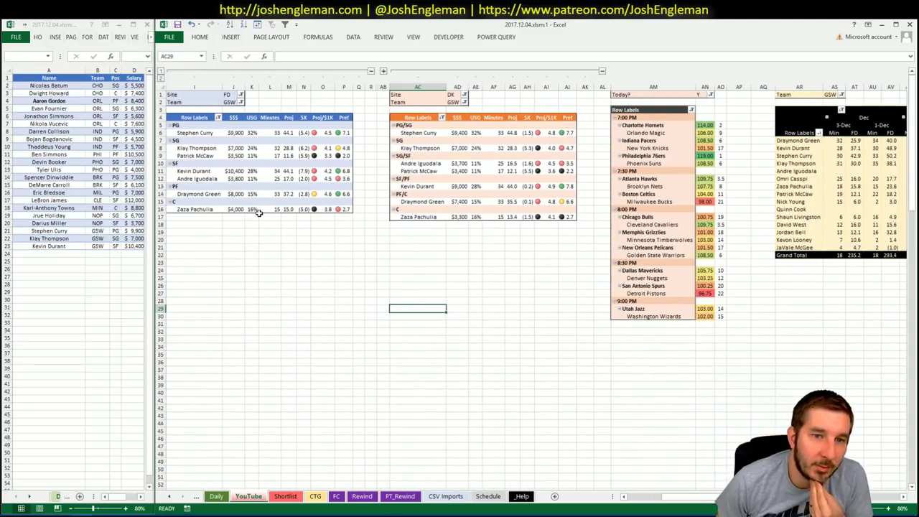
left_click(334, 254)
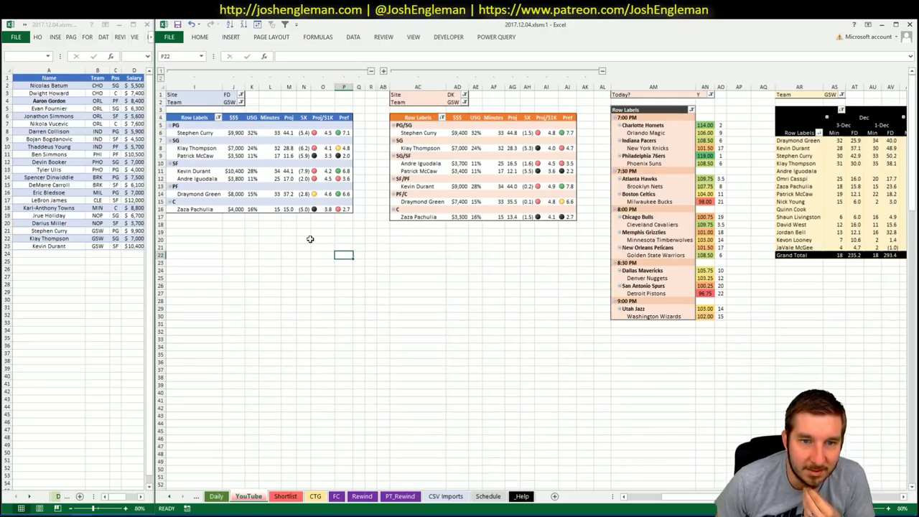
left_click(279, 231)
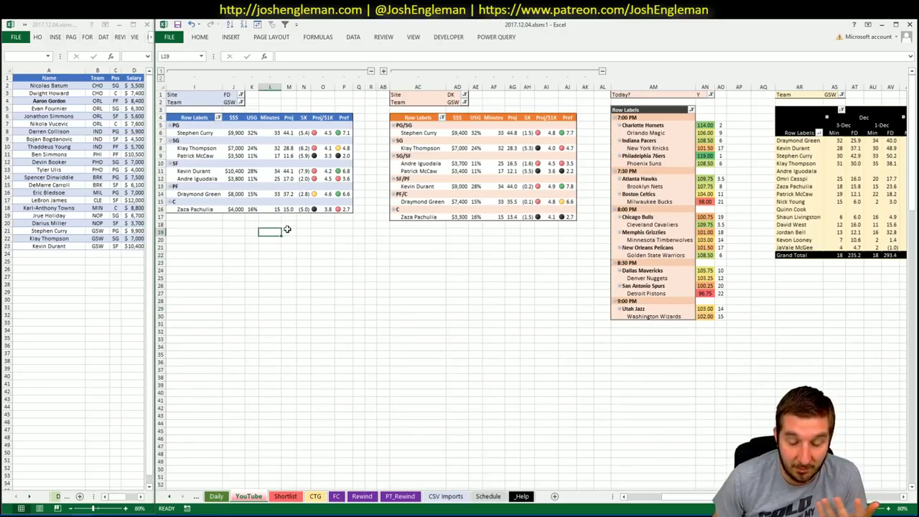
left_click(248, 239)
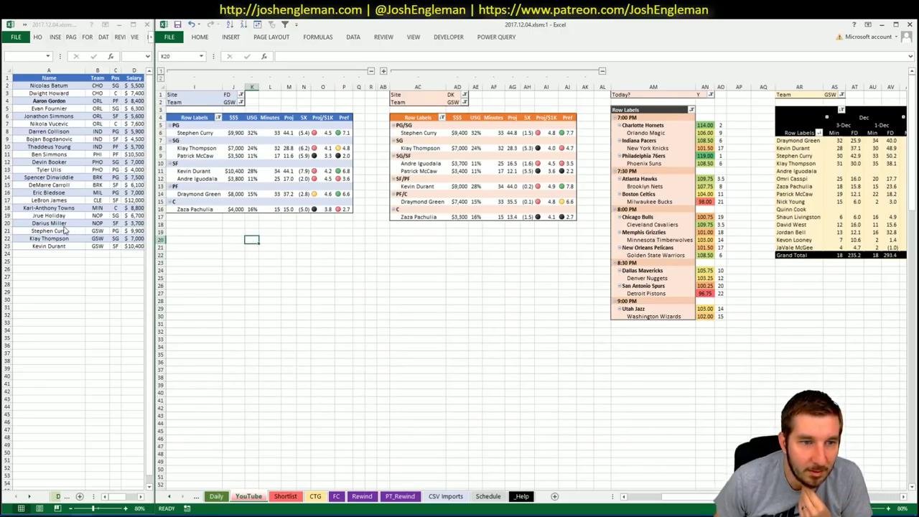
left_click(475, 330)
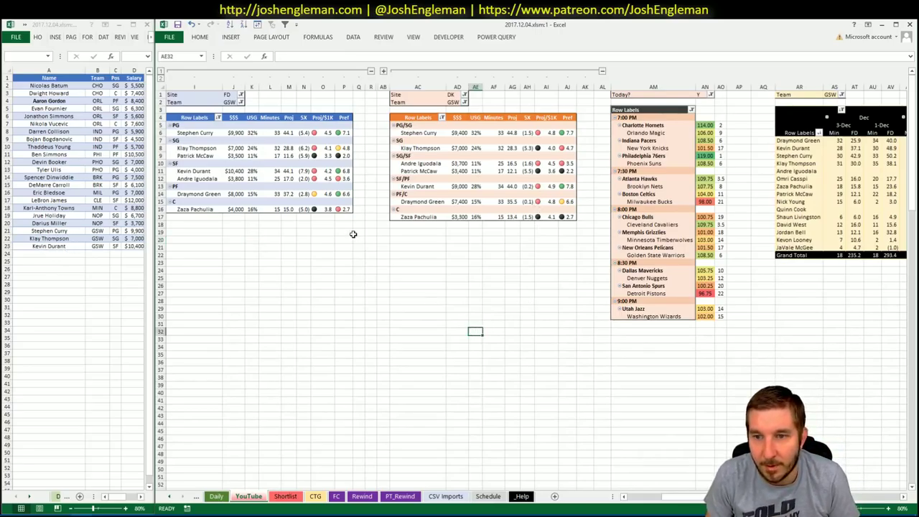
Step: Change the FD pivot's team filter in J2 to DAL
left_click(228, 101)
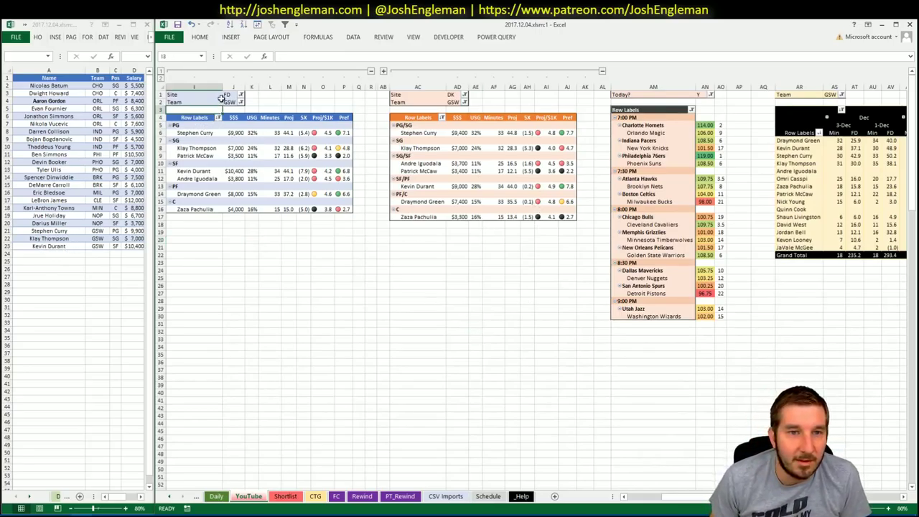
key("ctrl+a")
left_click(229, 101)
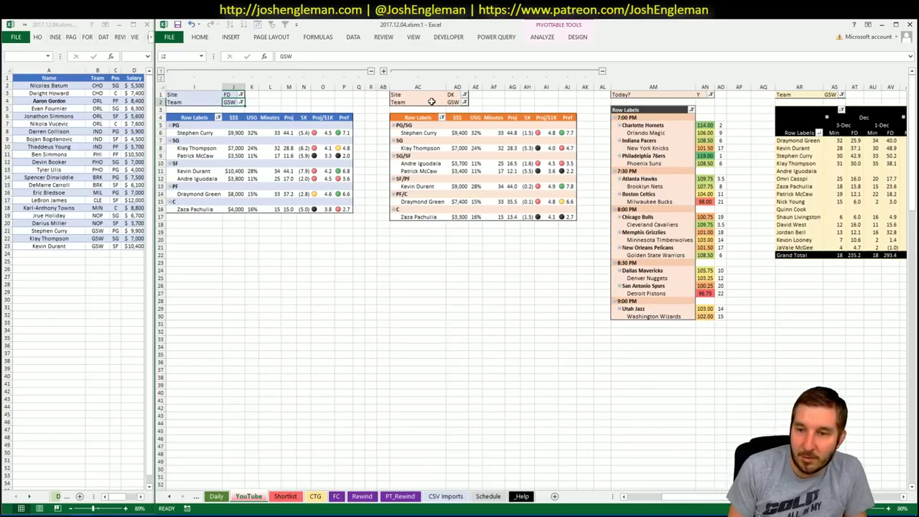
key("shift+Left")
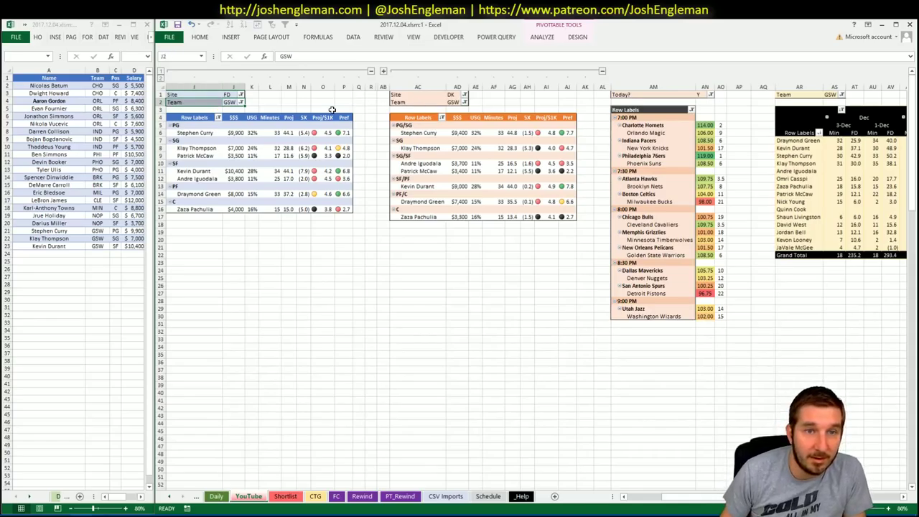
left_click(231, 102)
type("DAL")
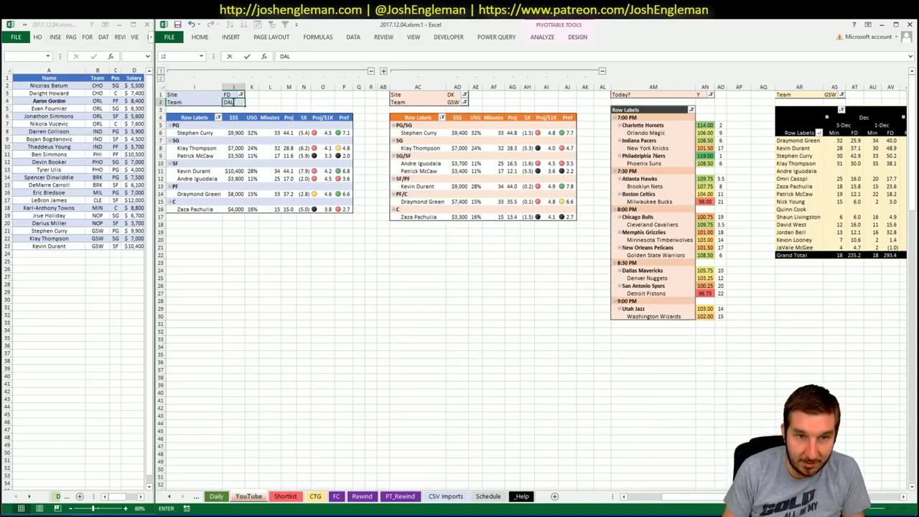
key("Return")
Step: Set the DK pivot (AD2) and minutes pivot (AS1) team filters to DAL
left_click(455, 101)
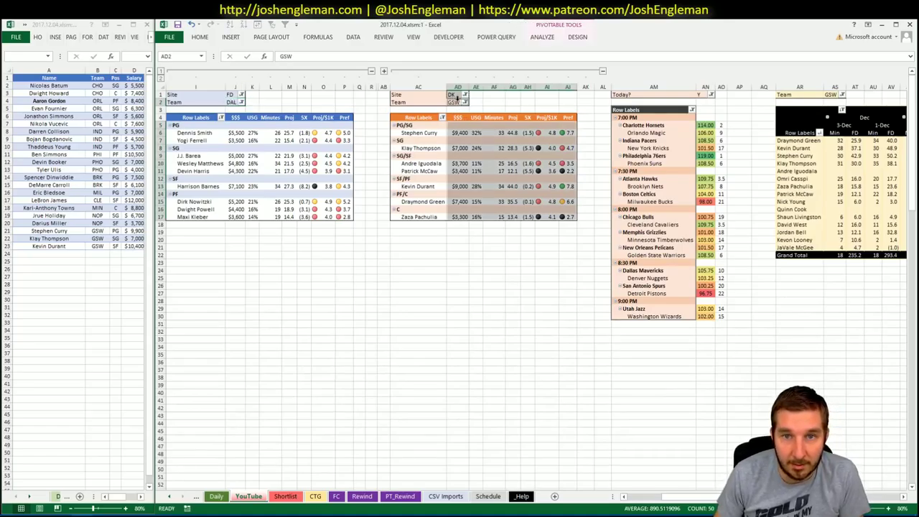
type("DAL")
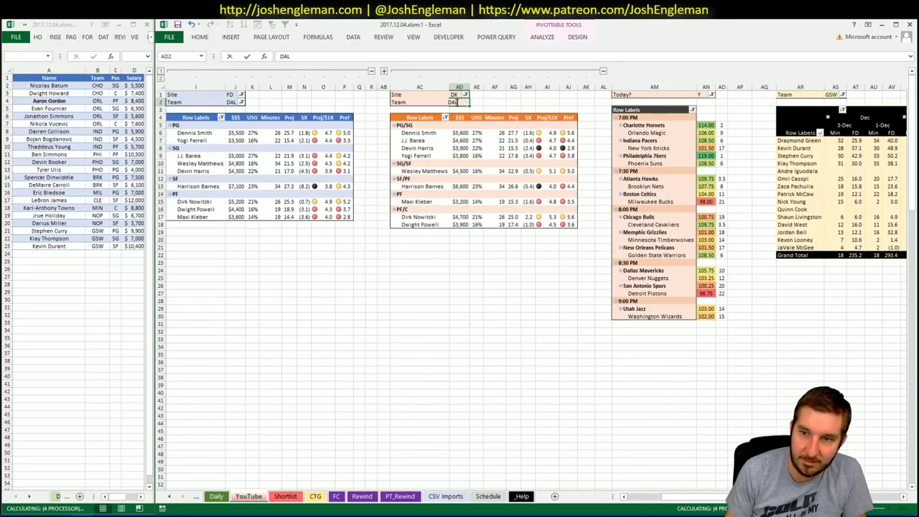
key("Return")
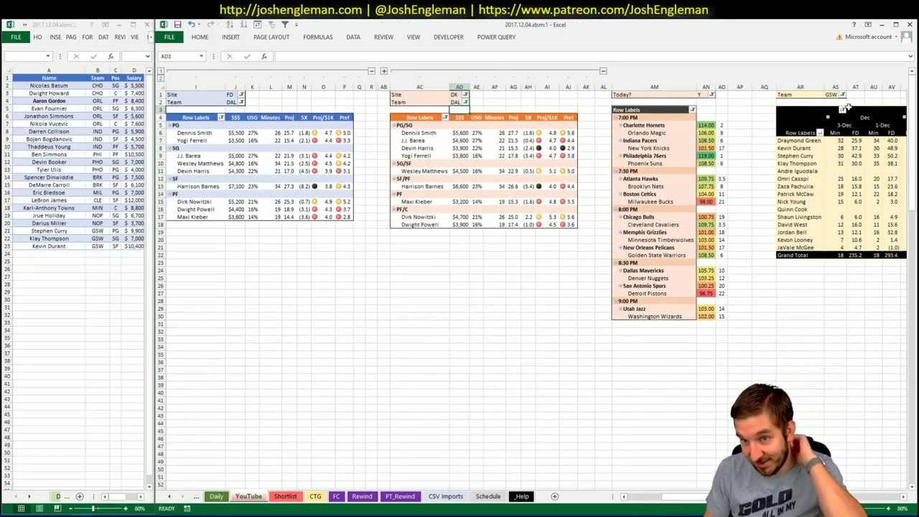
left_click(832, 94)
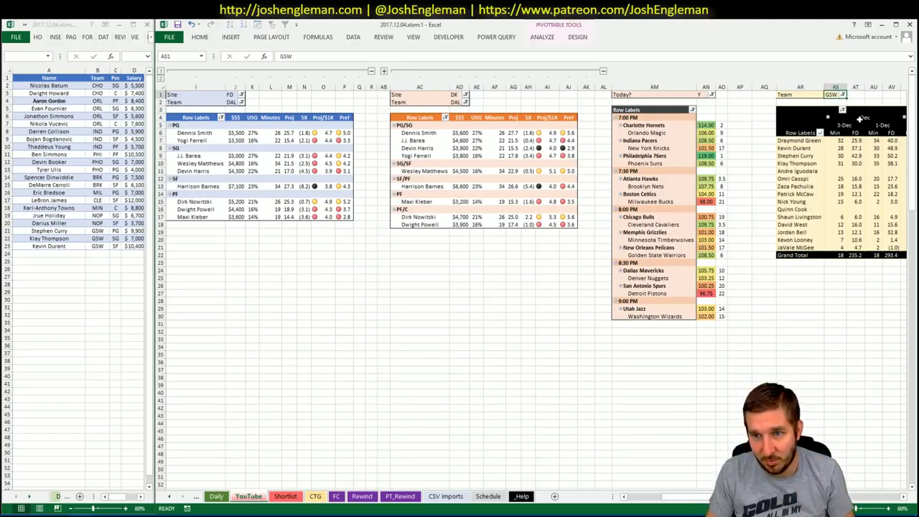
type("DAL")
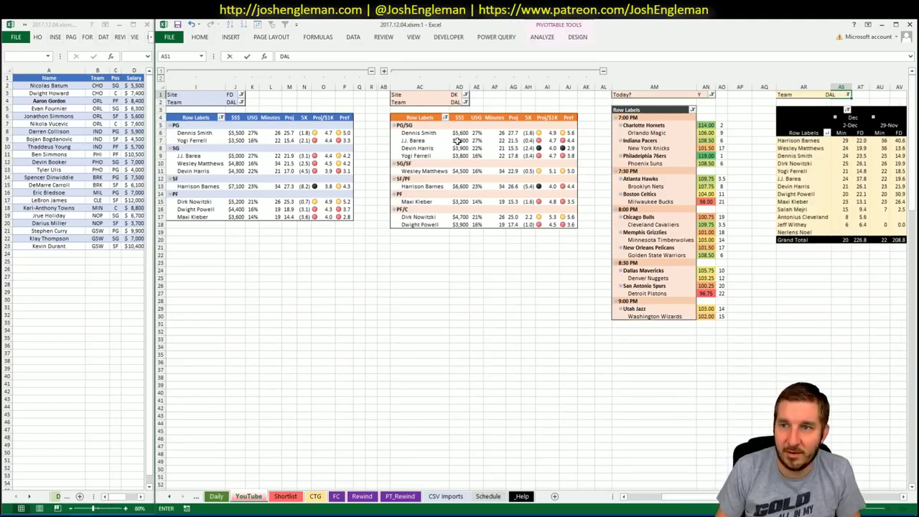
key("Return")
key("alt+Tab")
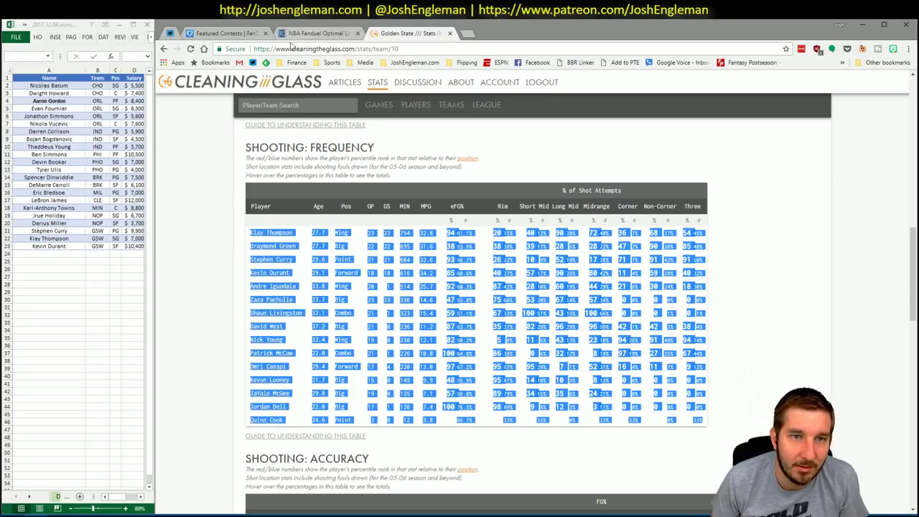
Step: Check the Dec 4 NBA lines on SBR odds in a new Chrome tab, then return to Excel
left_click(468, 34)
type("sbrodds.com")
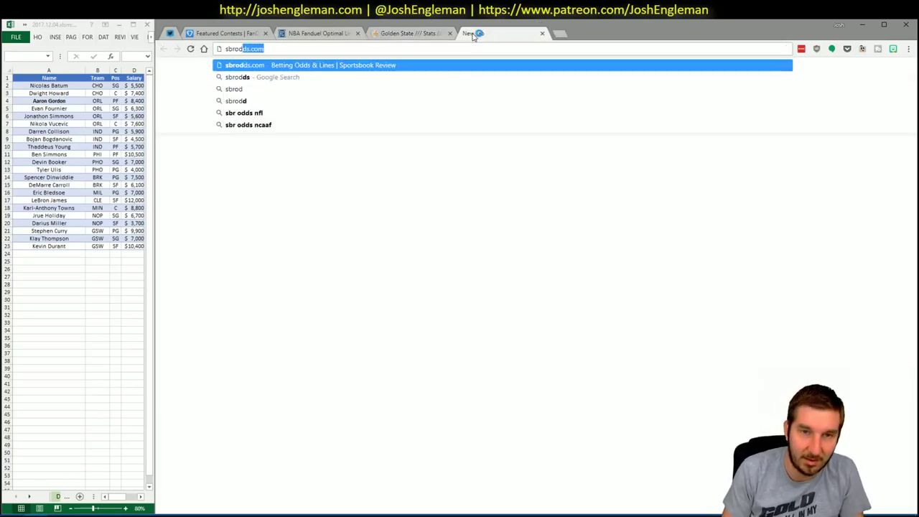
key("Return")
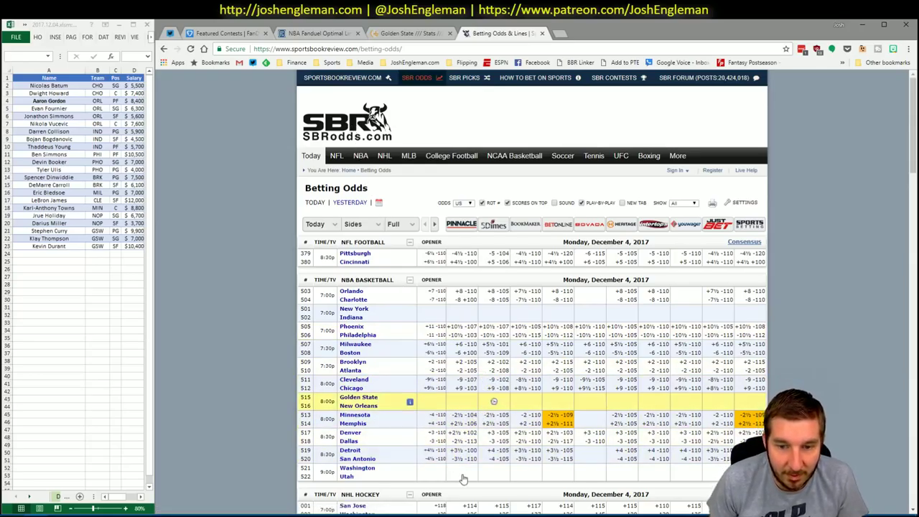
key("alt+Tab")
left_click(502, 295)
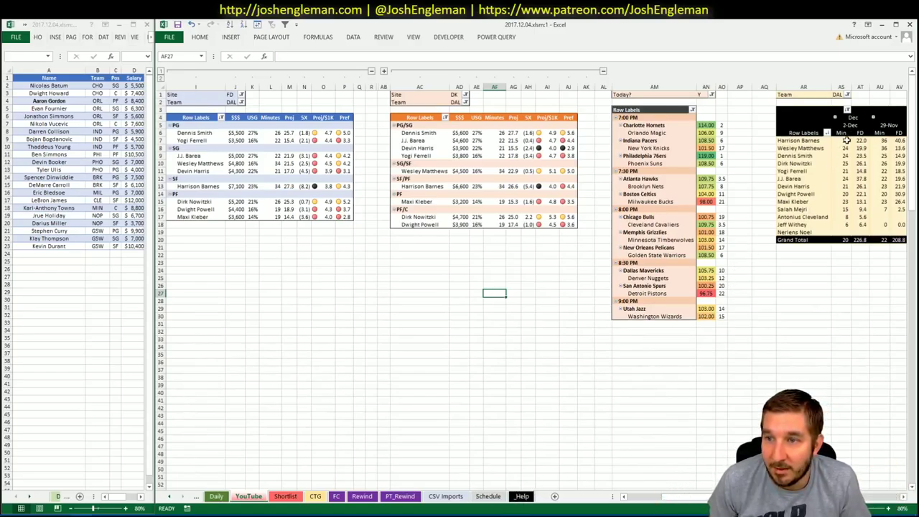
left_click_drag(846, 140, 843, 224)
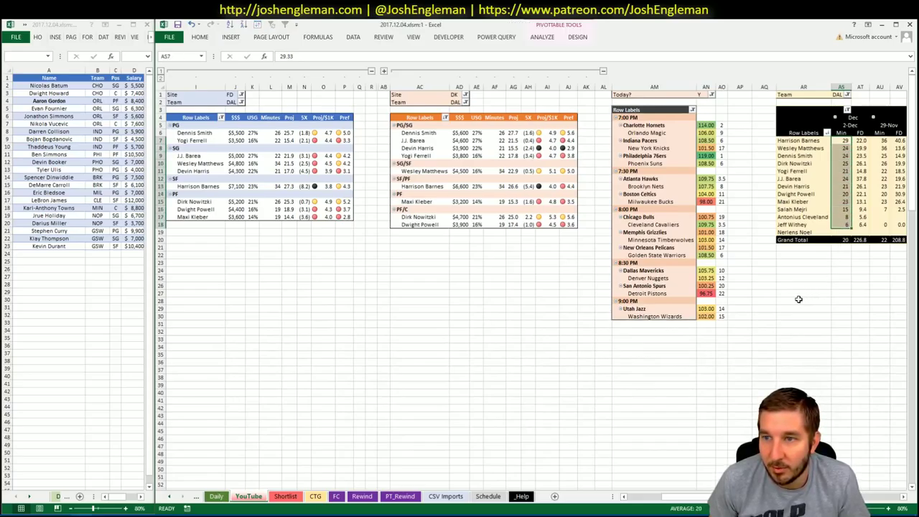
left_click(399, 293)
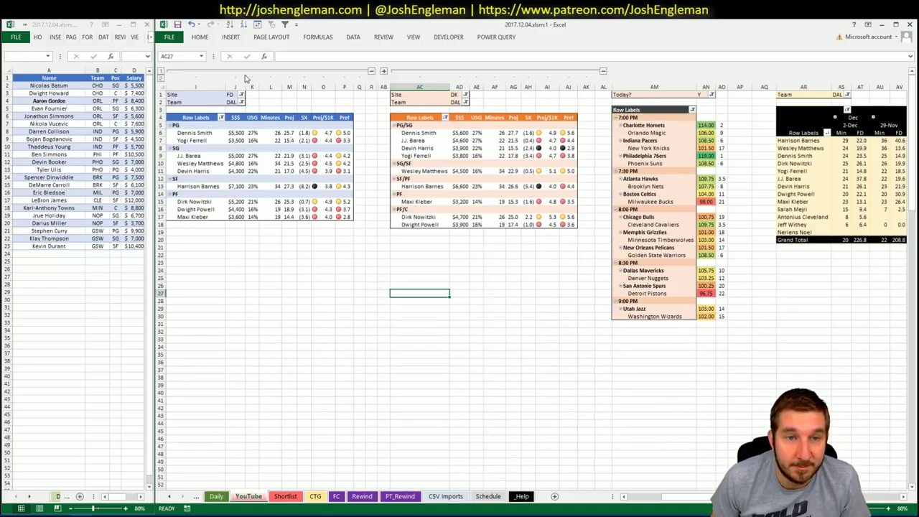
left_click(231, 102)
Step: Set the FD (J2), DK (AD2) and minutes (AS1) pivot team filters to DEN
type("DEN")
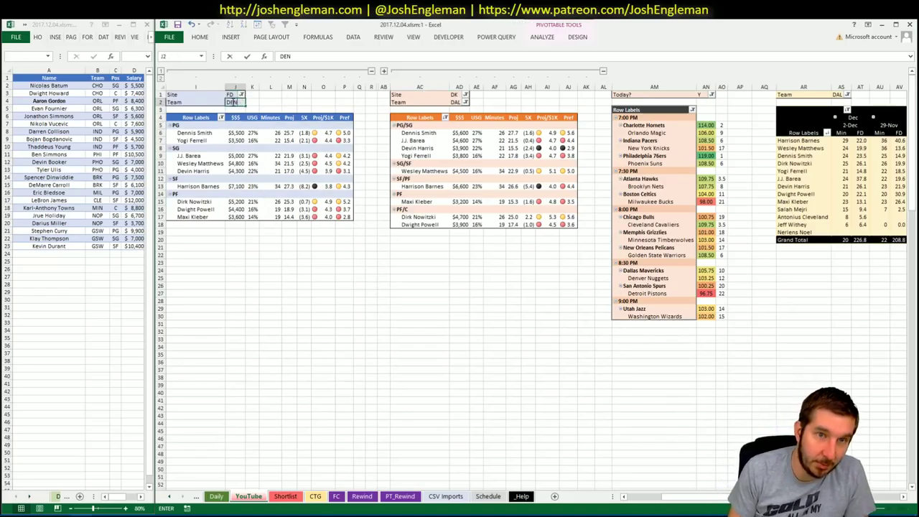
key("Return")
left_click(462, 102)
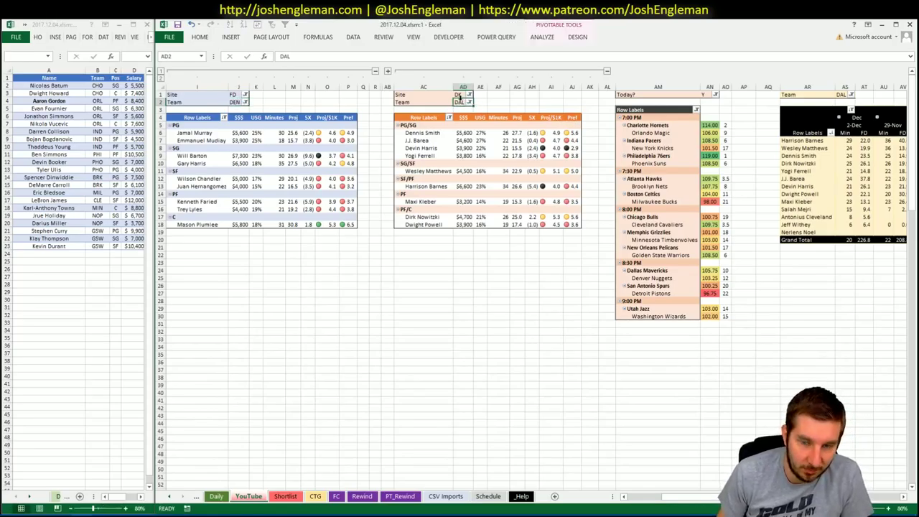
type("DEN")
key("Return")
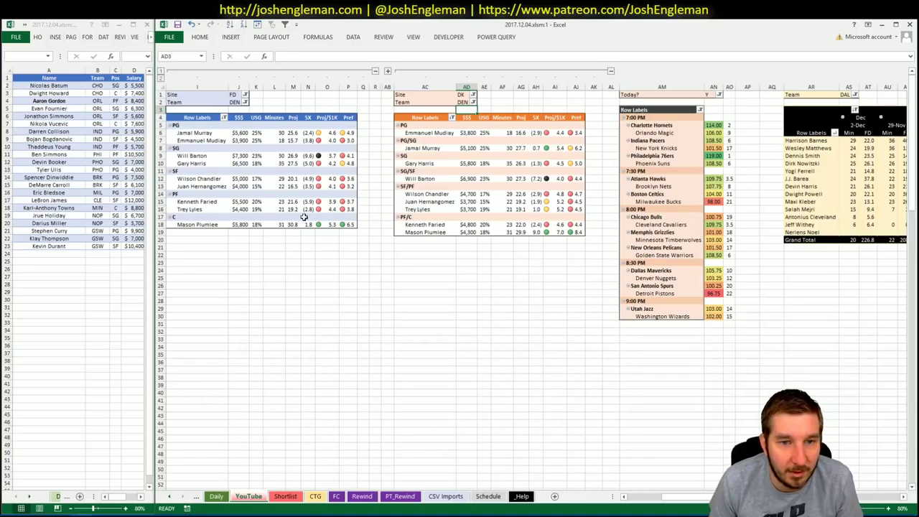
left_click(303, 246)
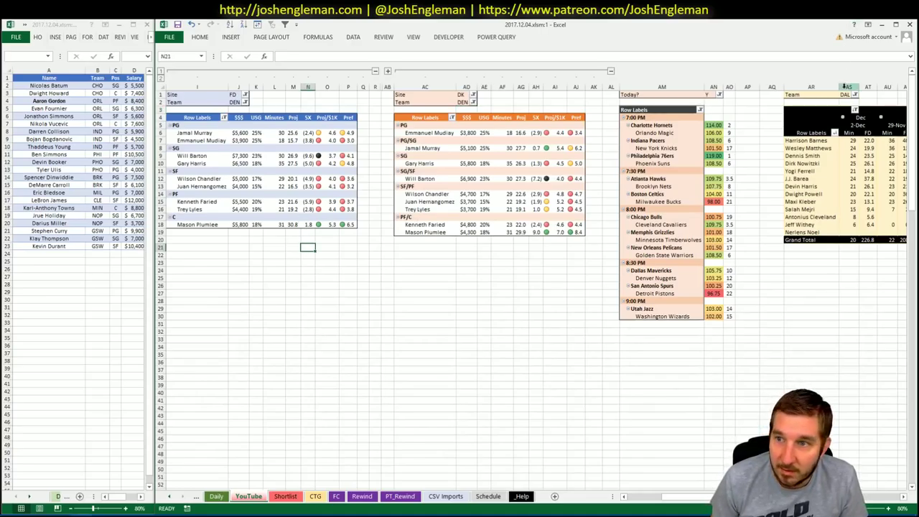
left_click(847, 87)
left_click(847, 94)
type("DEN")
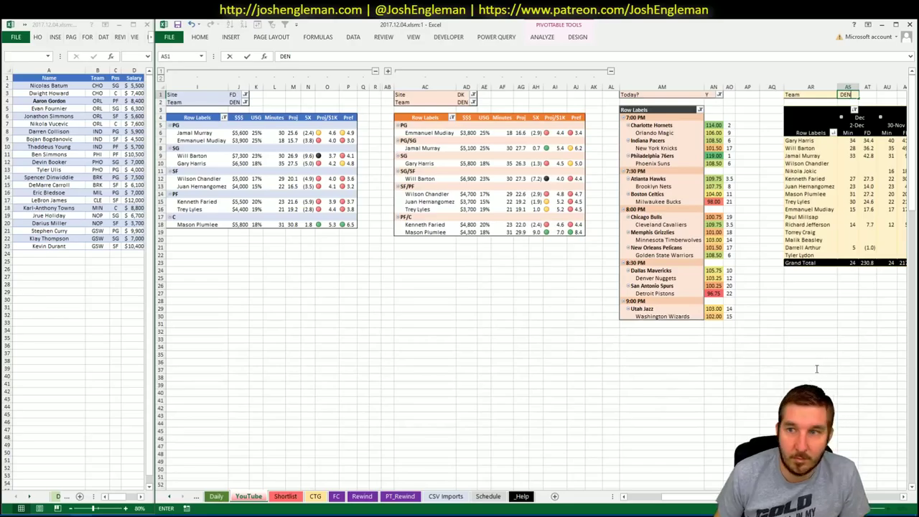
key("Return")
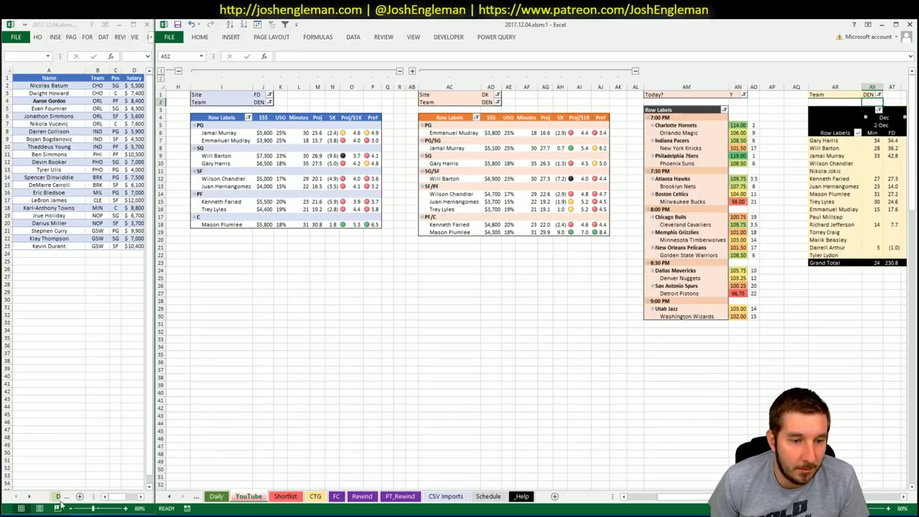
left_click(36, 515)
Step: Filter the NBA FanDuel Optimal player pool to centers and review Mason Plumlee's news and game log
left_click(309, 33)
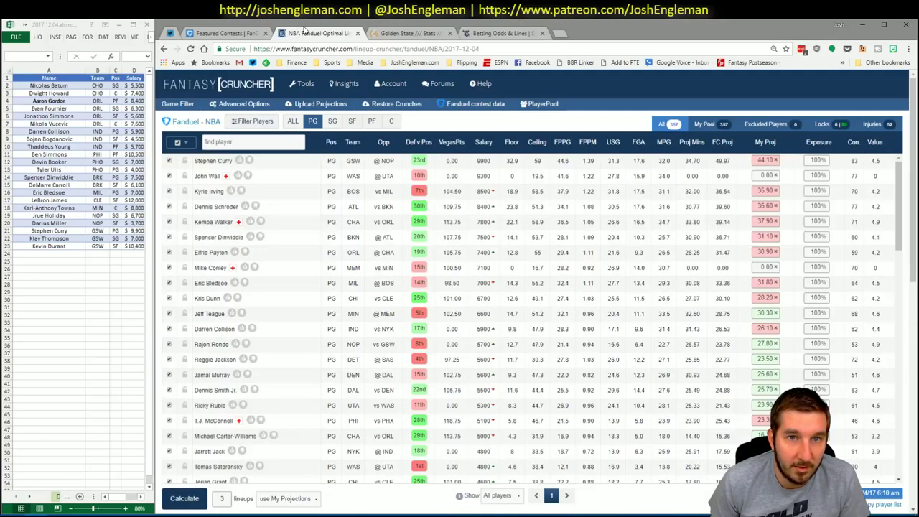
left_click(178, 104)
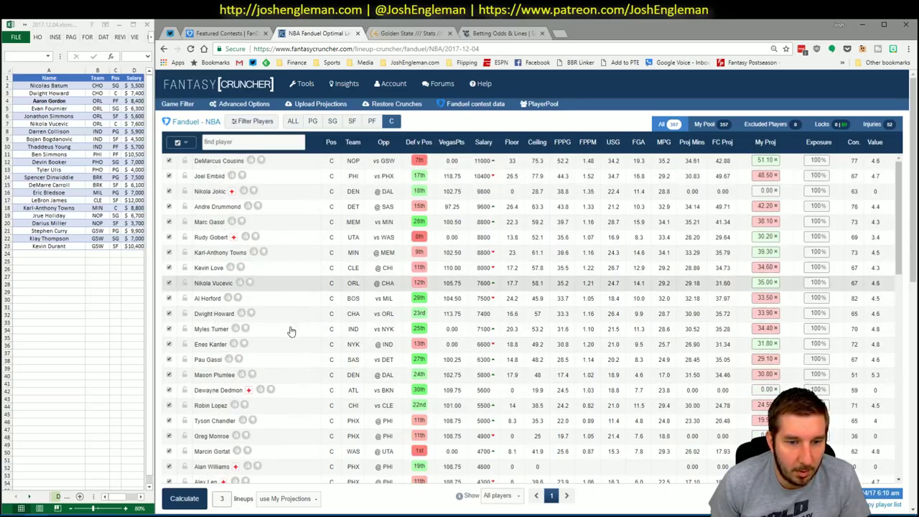
left_click(215, 374)
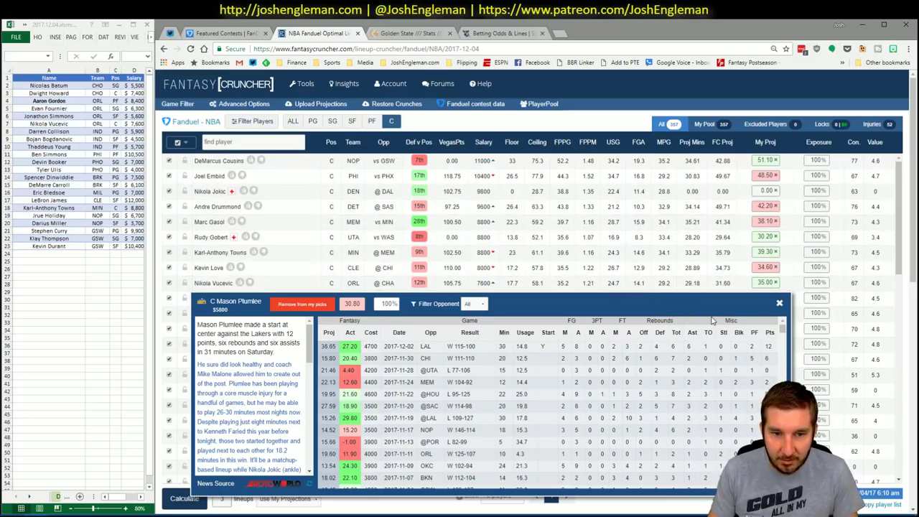
left_click(779, 304)
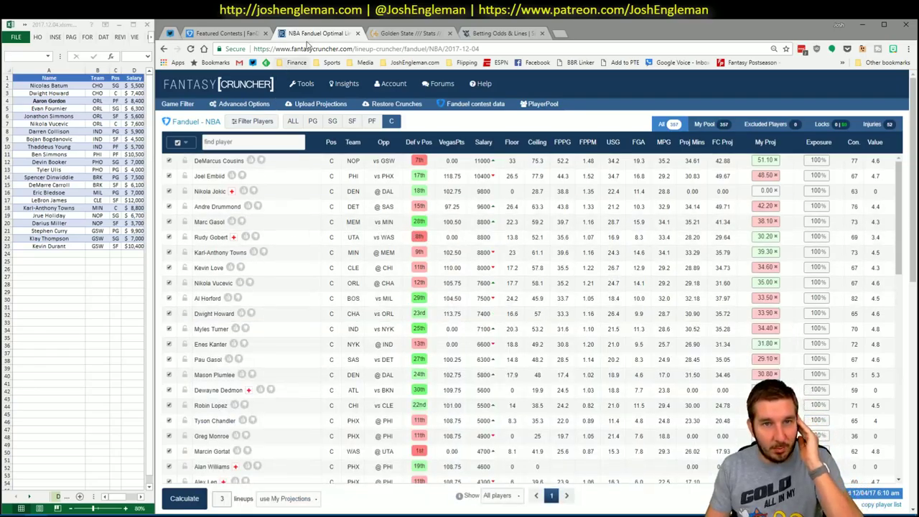
Step: Search 'nuggets' on Cleaning the Glass and select the Denver Shooting: Frequency player table
left_click(407, 33)
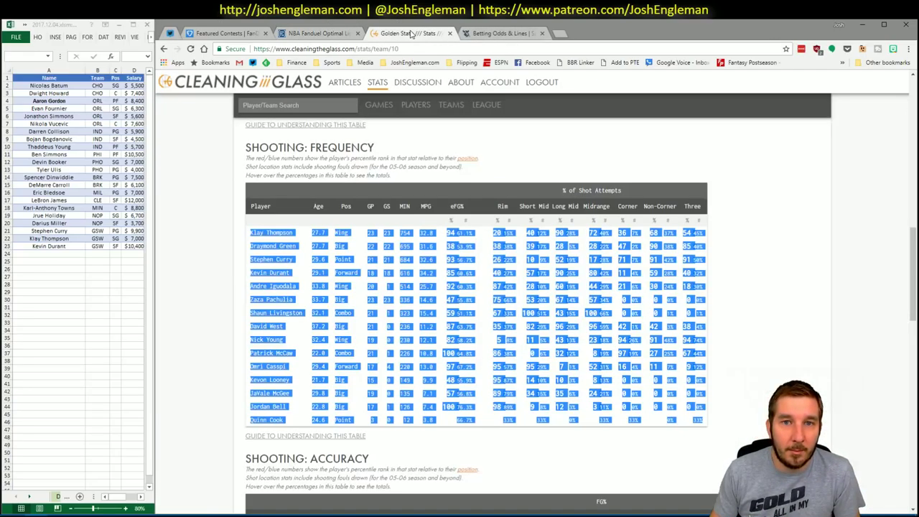
left_click(291, 107)
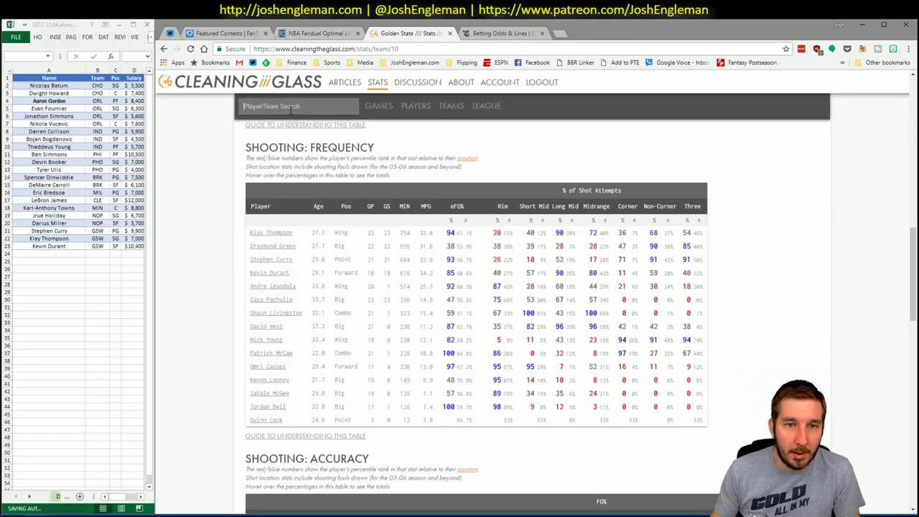
type("nugge")
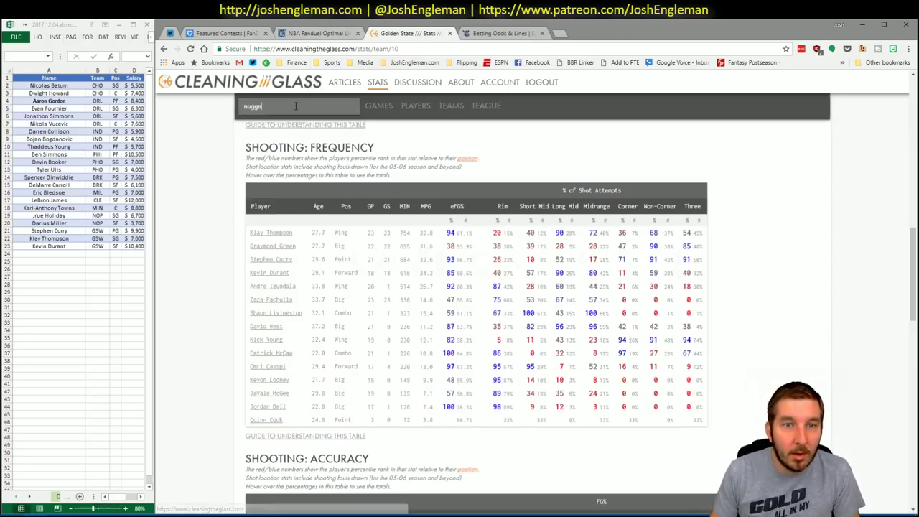
type("ts")
left_click(289, 124)
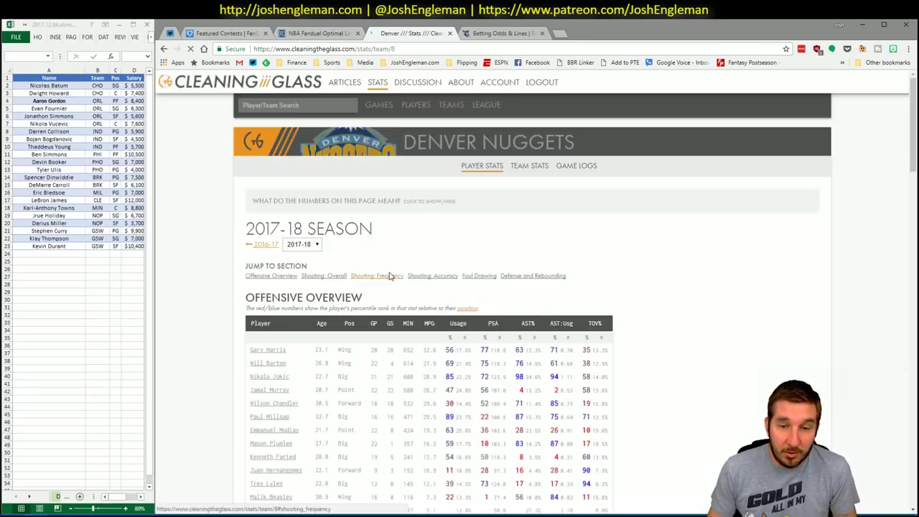
left_click(390, 276)
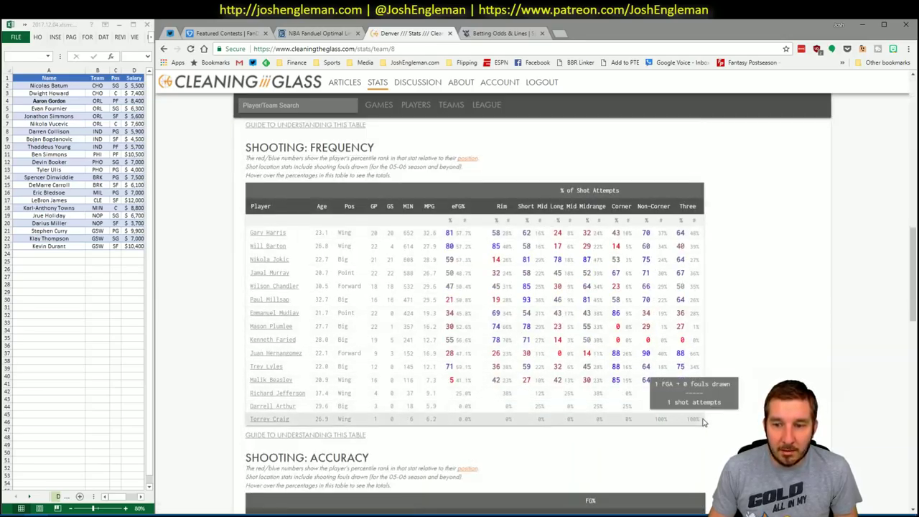
left_click_drag(704, 423, 248, 231)
left_click(83, 515)
left_click(87, 479)
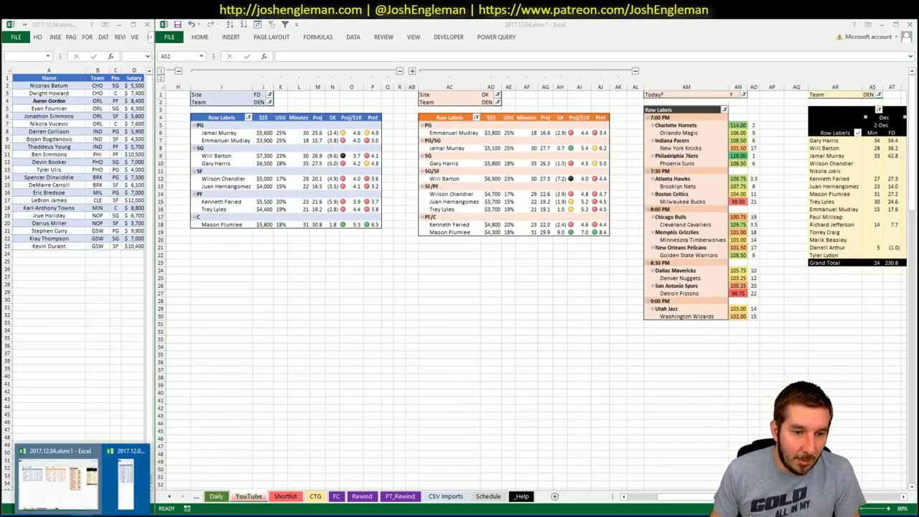
Step: On the CTG sheet, change the opponent in cell U5 from NOP to DAL
left_click(315, 496)
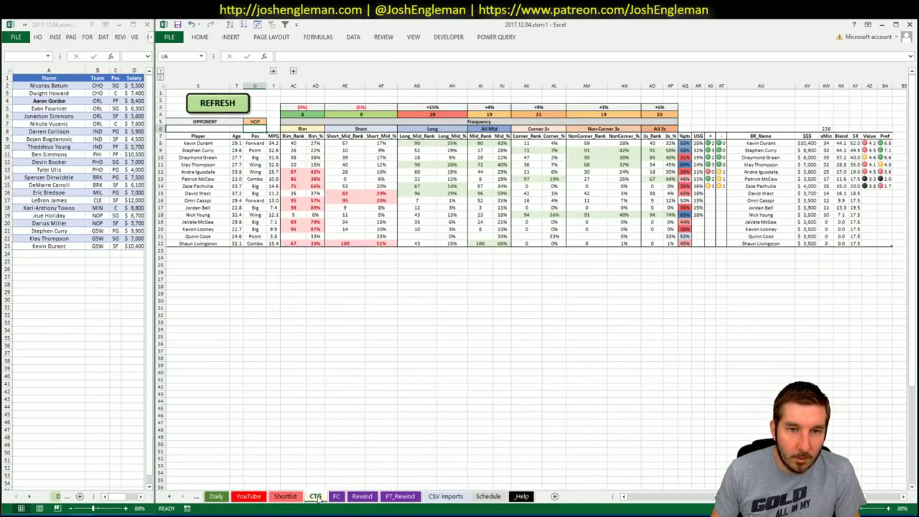
left_click(255, 121)
type("DAL")
key("Return")
left_click(255, 121)
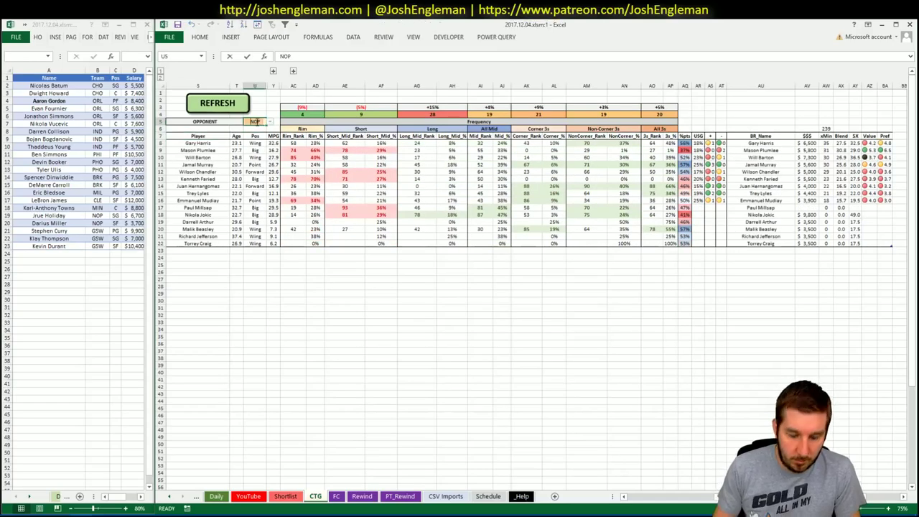
key("Delete")
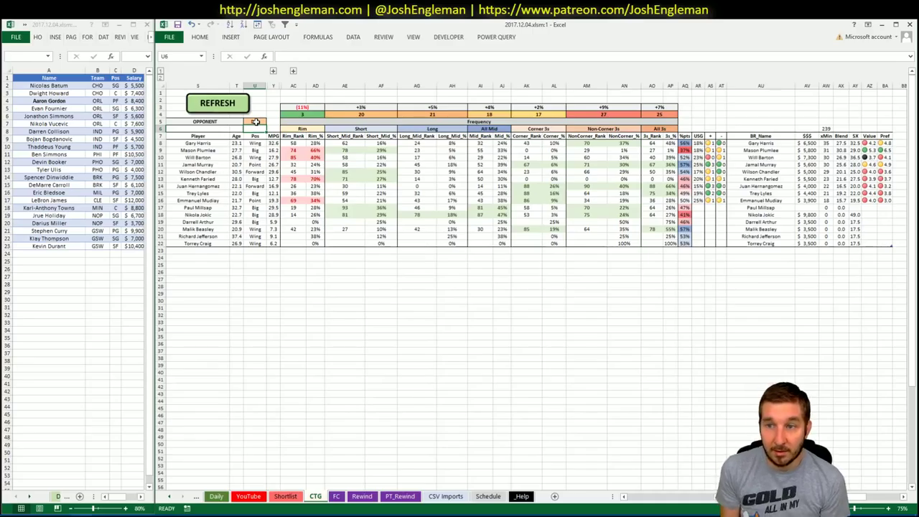
Step: Check Will Barton's news and game log on the FanDuel optimizer, then glance at the odds and Denver tabs
key("alt+Tab")
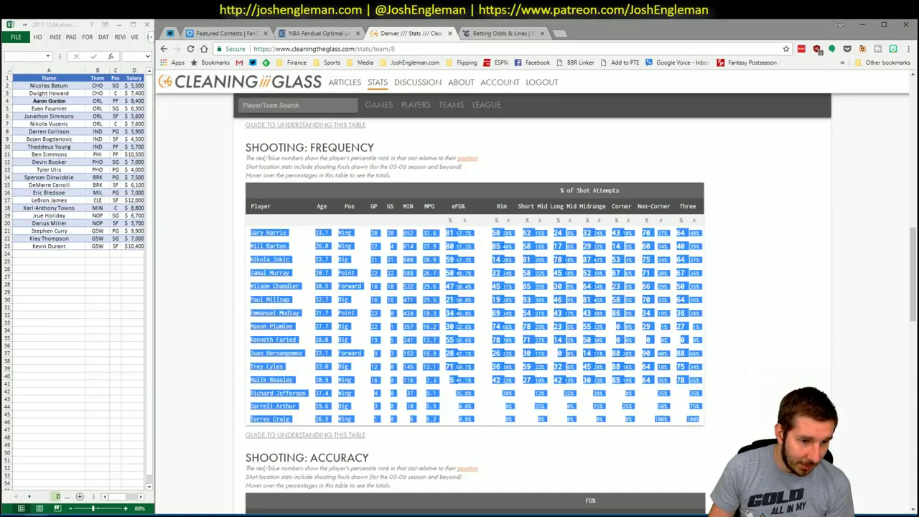
left_click(338, 35)
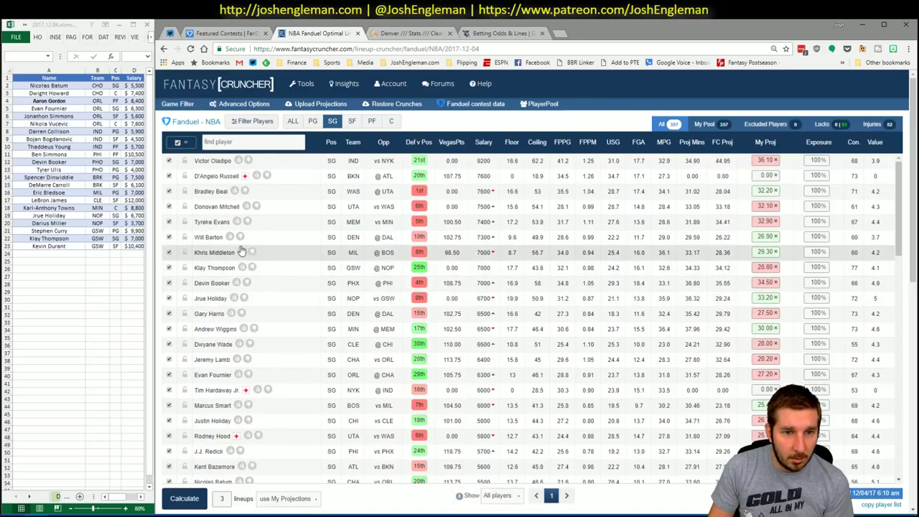
left_click(204, 238)
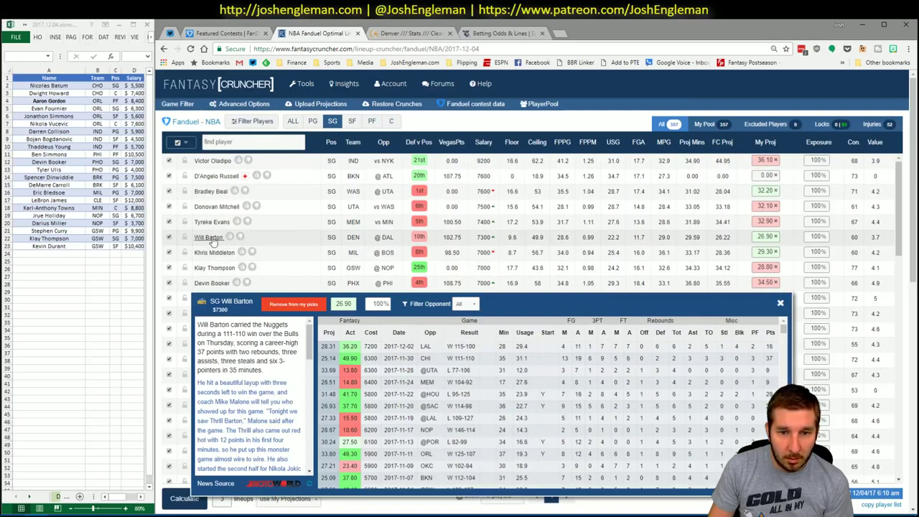
left_click(780, 302)
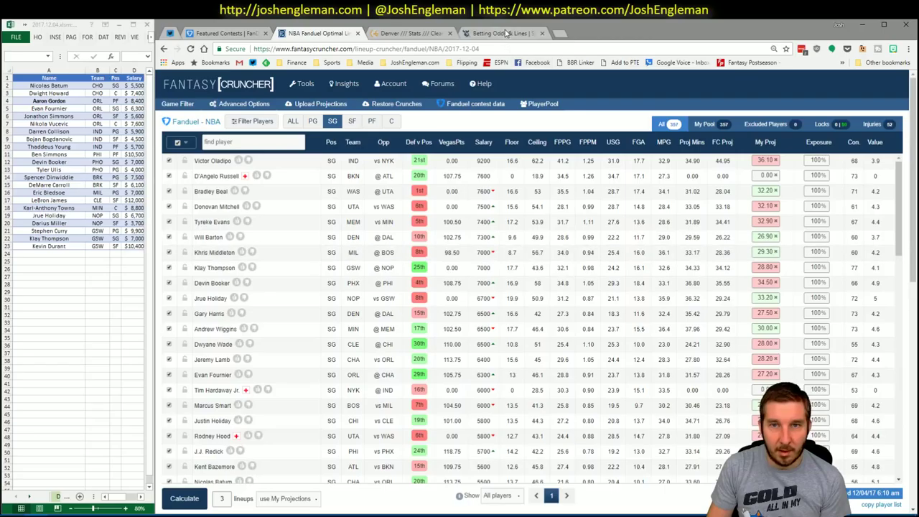
left_click(504, 33)
left_click(447, 34)
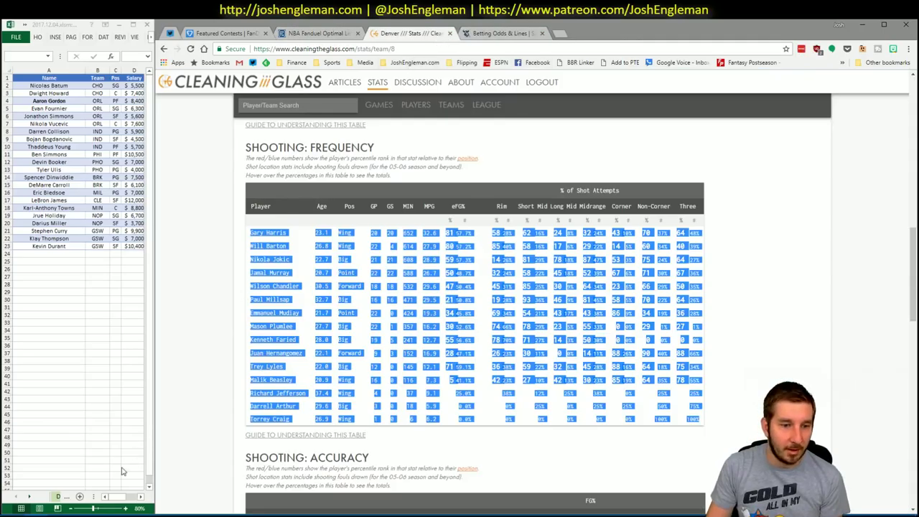
Step: Bring the main and shortlist Excel windows back to the front and show Excel's recent files list
mouse_move(58, 508)
left_click(58, 477)
left_click(127, 477)
right_click(82, 510)
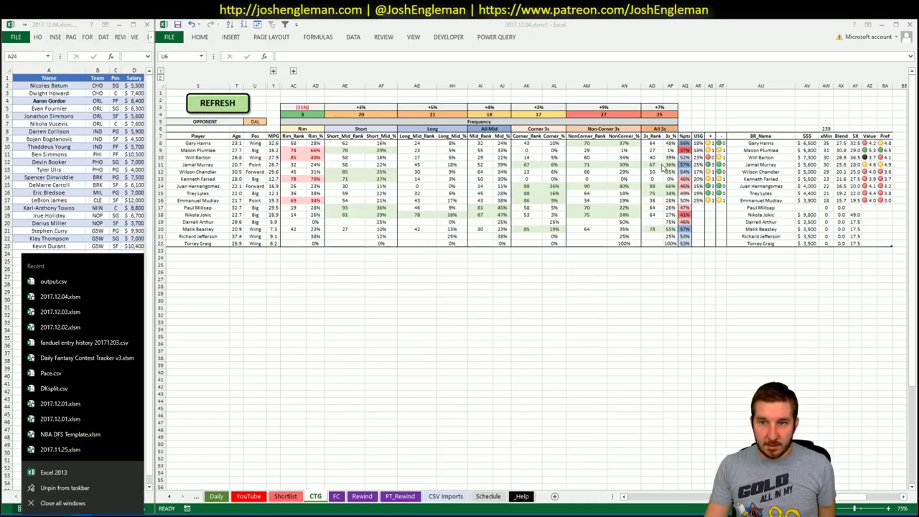
Step: Show the YouTube sheet's FD/DK pivot tables filtered to Denver (DEN)
left_click(257, 497)
left_click(249, 495)
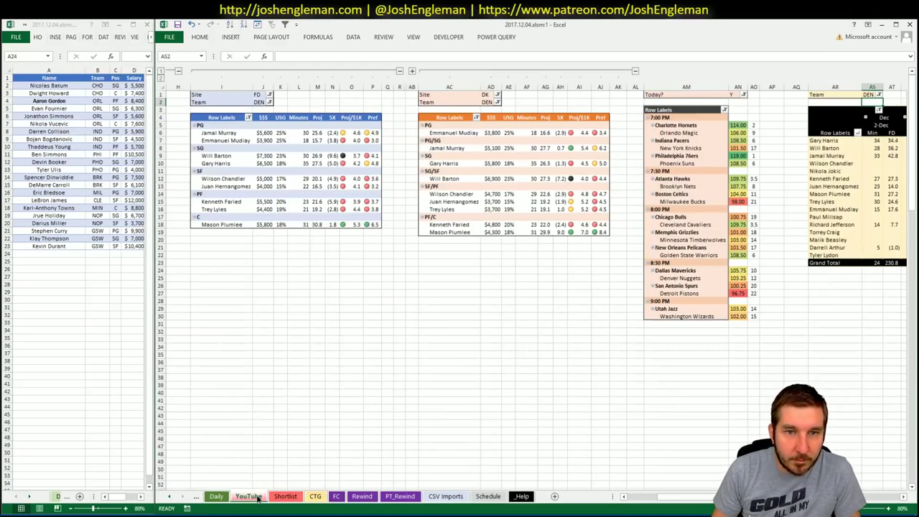
left_click(352, 248)
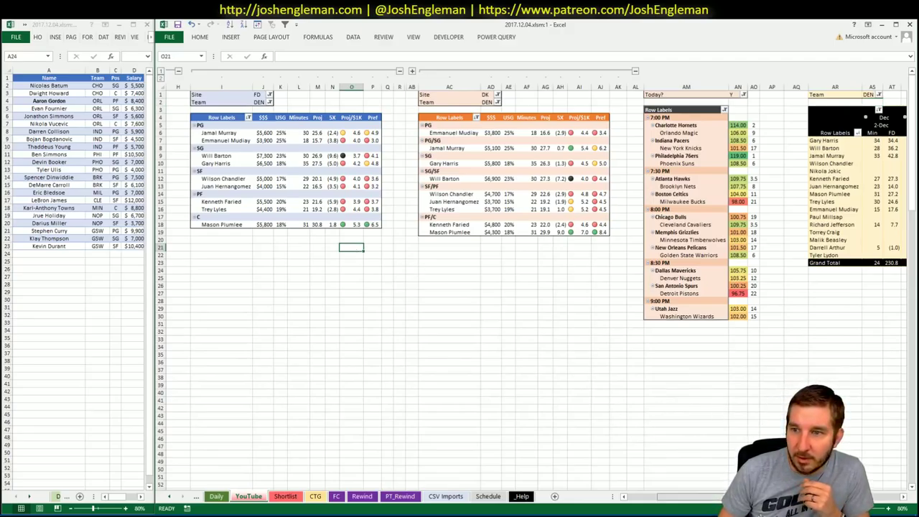
left_click_drag(672, 497, 757, 496)
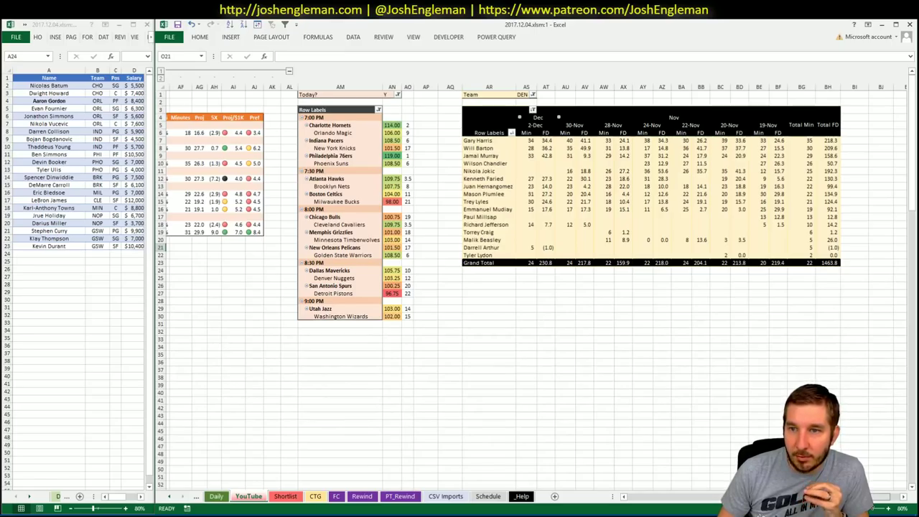
left_click_drag(757, 497, 681, 497)
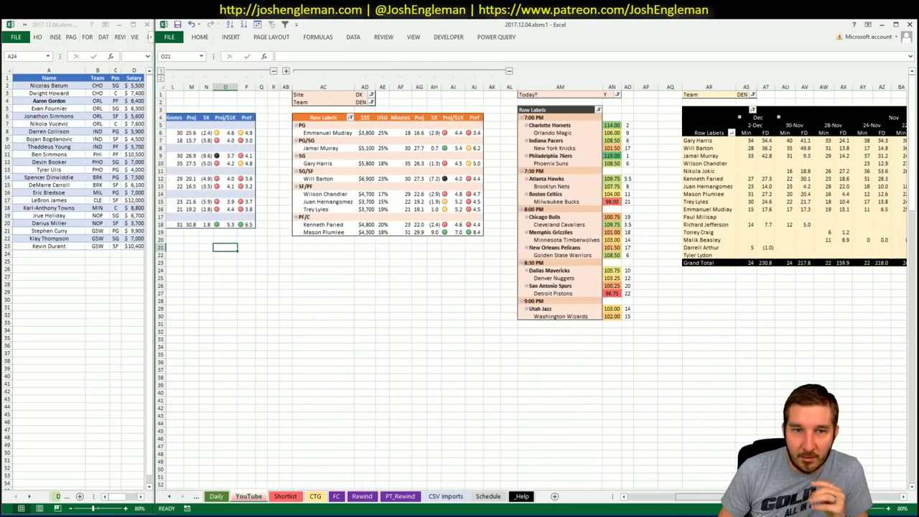
Step: Add Gary Harris (DEN, SG) to the next empty shortlist row
left_click(56, 254)
type("Gary Harris")
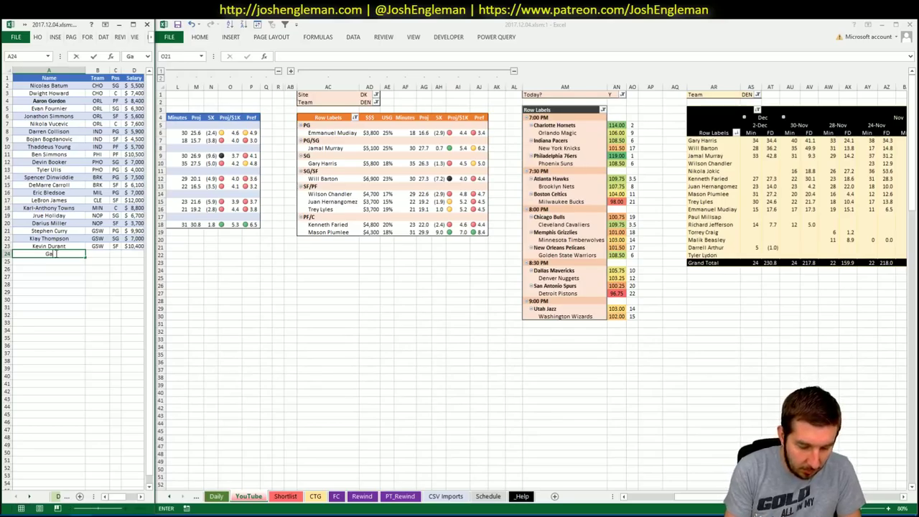
key("Return")
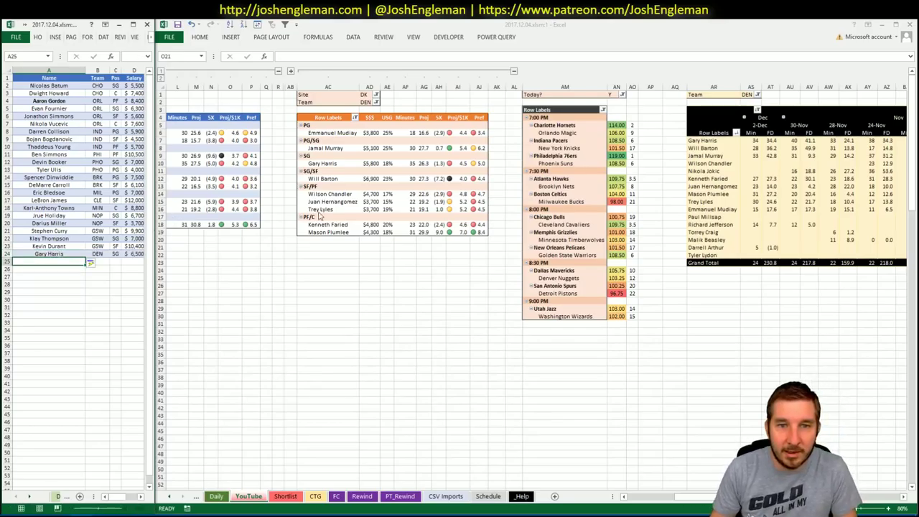
left_click(230, 247)
Step: Add Jamal Murray (DEN, PG) to the shortlist, bringing it to twenty-four players
scroll(534, 288, "left", 5)
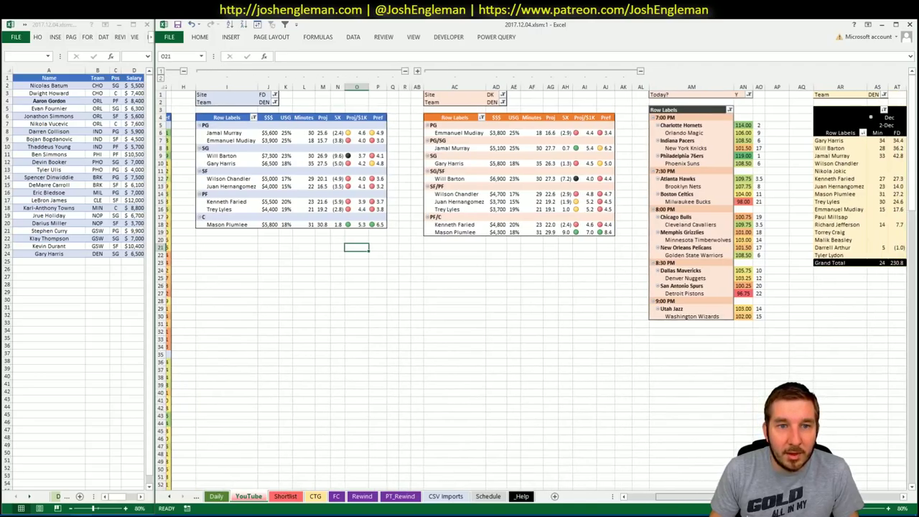
scroll(534, 287, "right", 6)
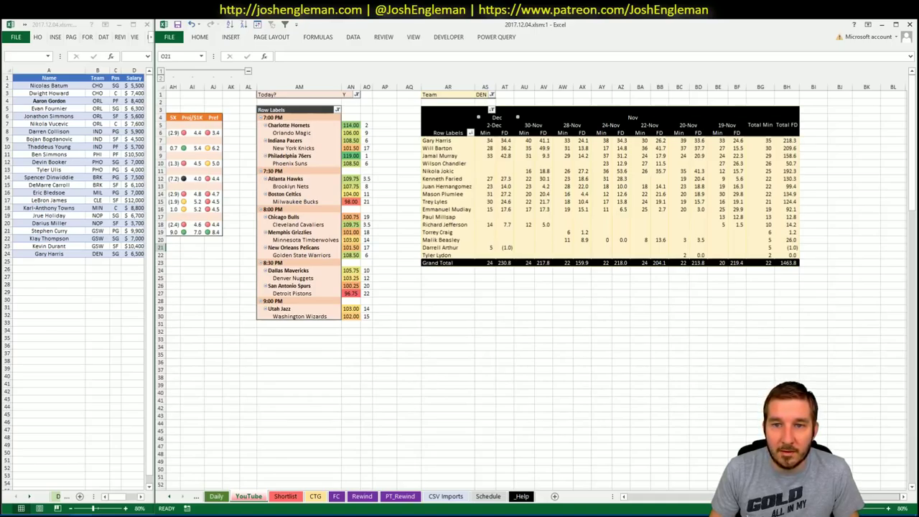
scroll(535, 287, "left", 6)
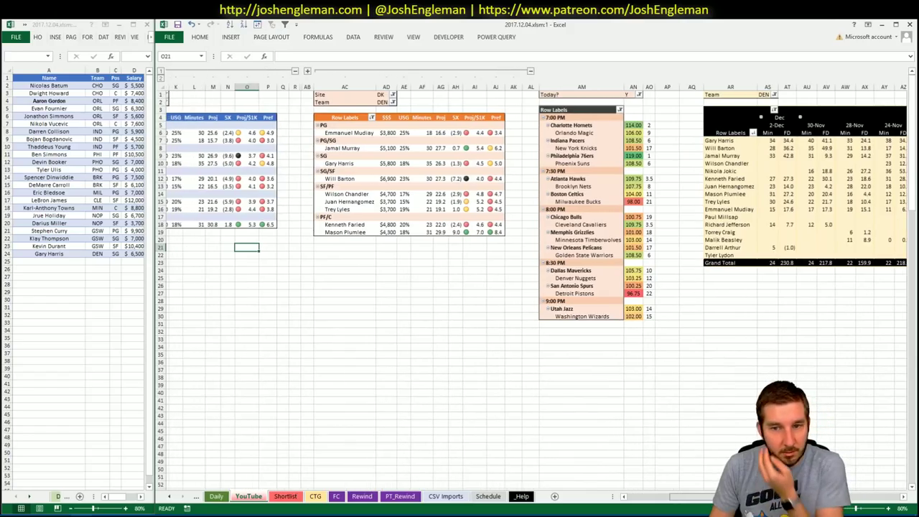
scroll(535, 287, "left", 3)
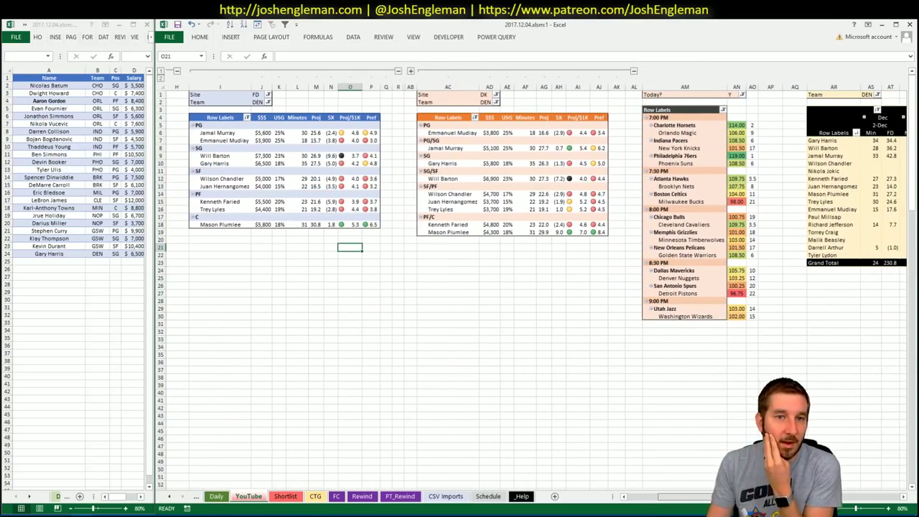
scroll(535, 287, "left", 1)
left_click(66, 260)
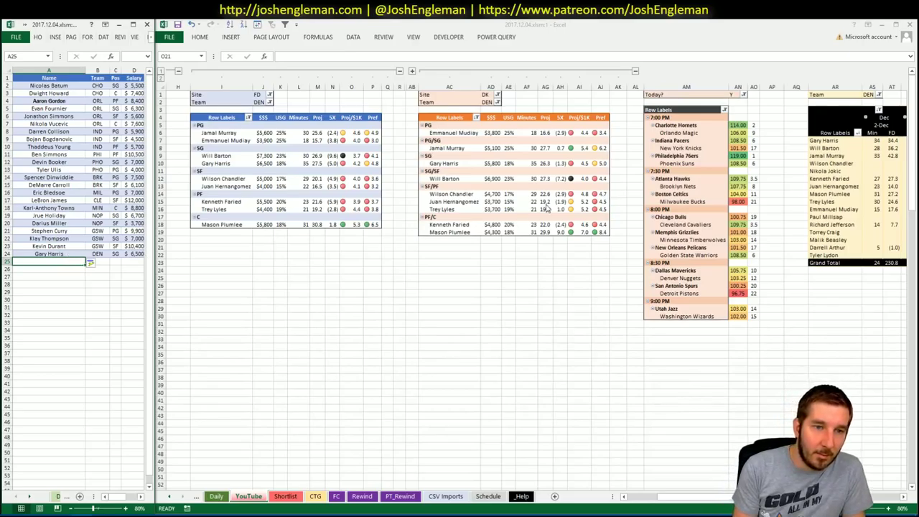
type("Jamal Murray")
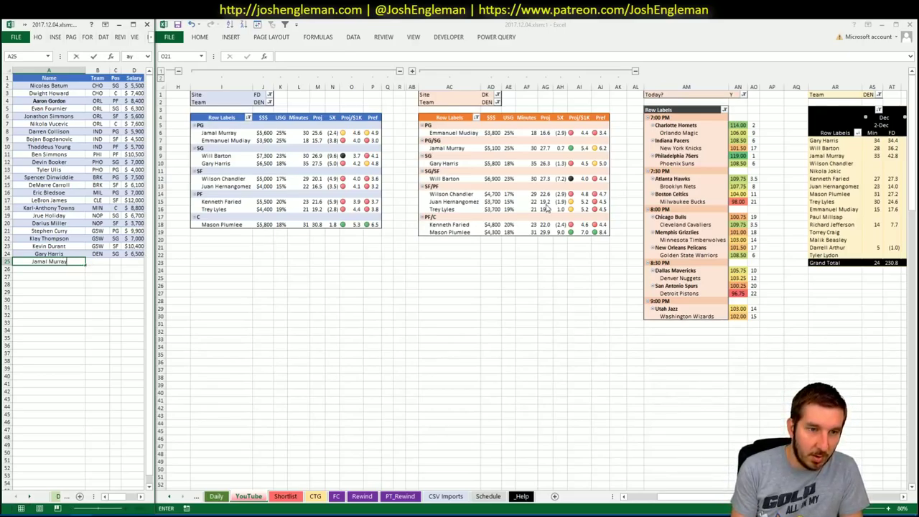
key("Return")
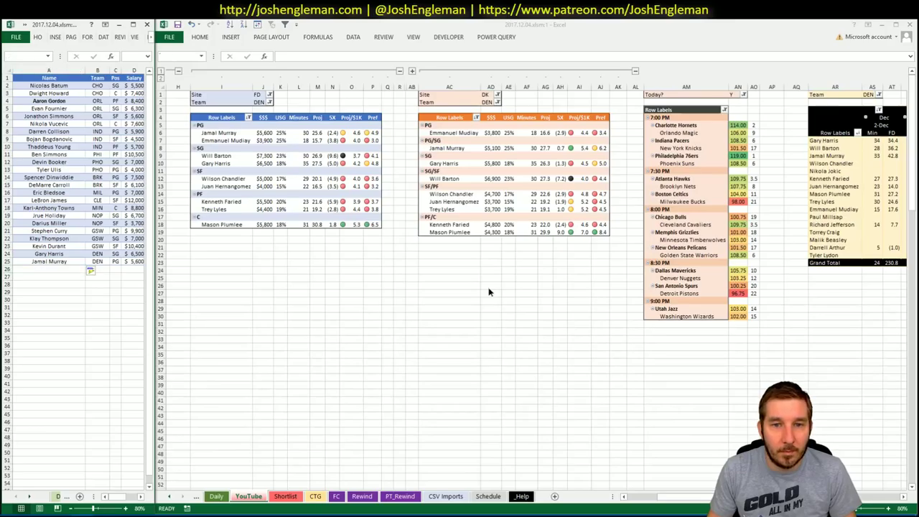
left_click(350, 247)
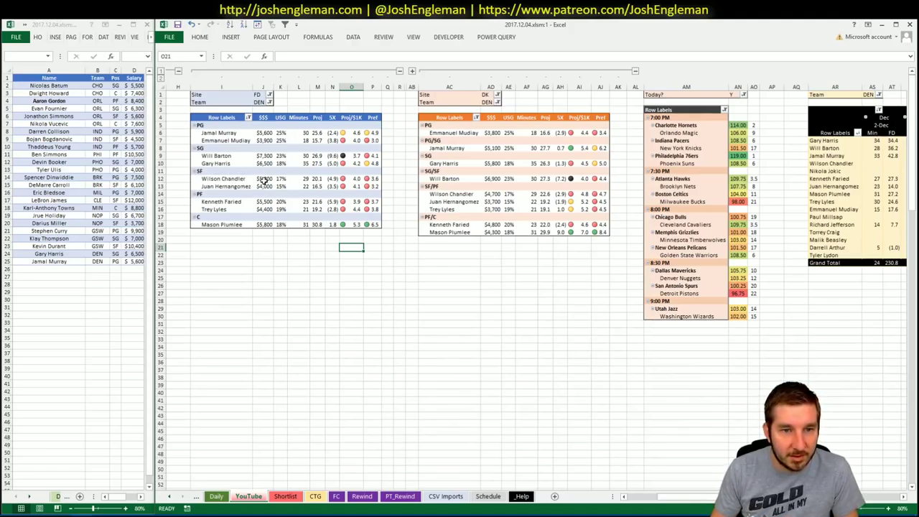
left_click(260, 102)
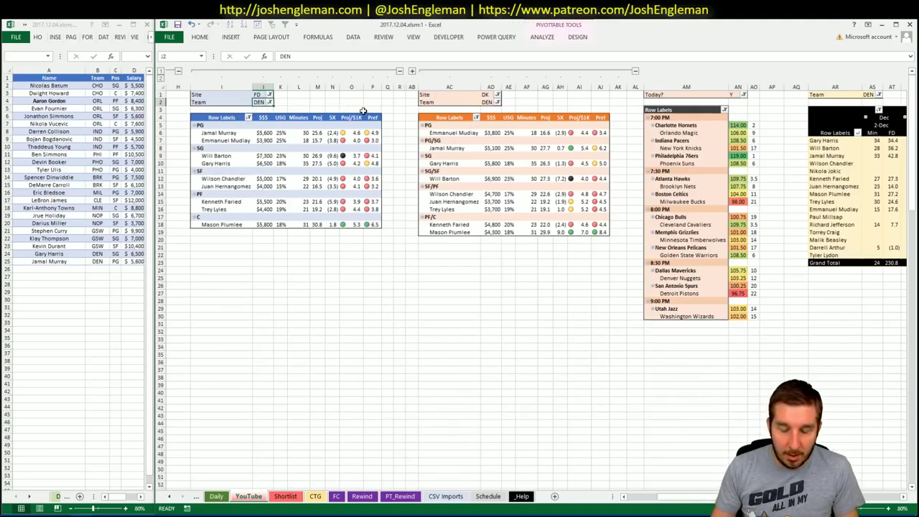
Step: Set the Team filter of the FanDuel (J2), DraftKings (AD2) and minutes (AS1) pivots to SAS
type("SAS")
key("Return")
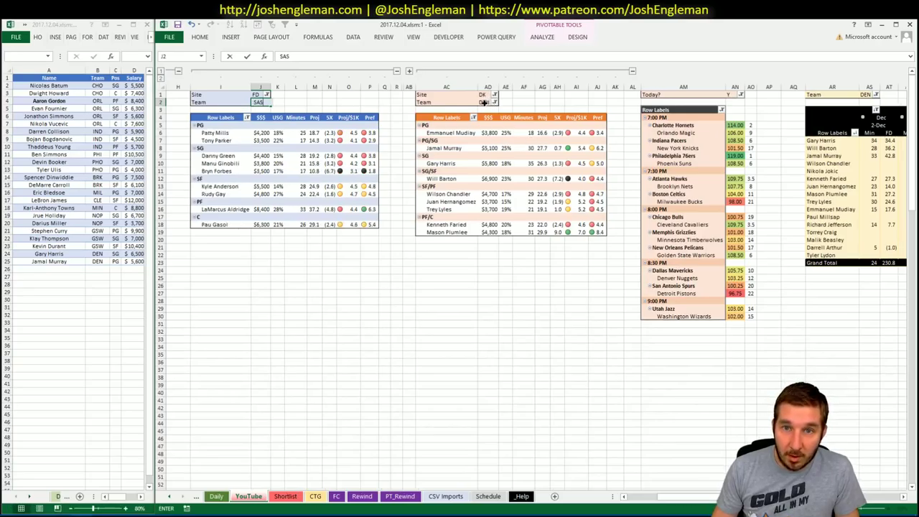
left_click(483, 103)
left_click(543, 94)
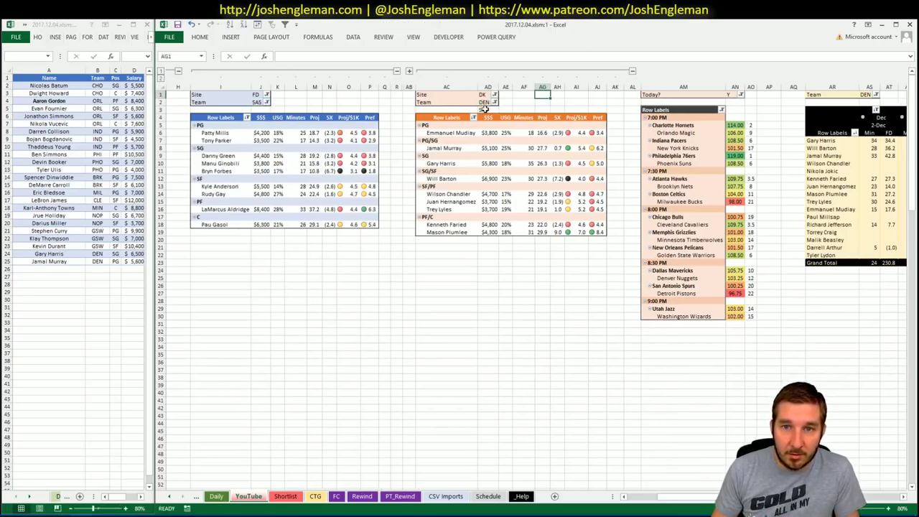
left_click(484, 109)
left_click_drag(485, 109, 484, 102)
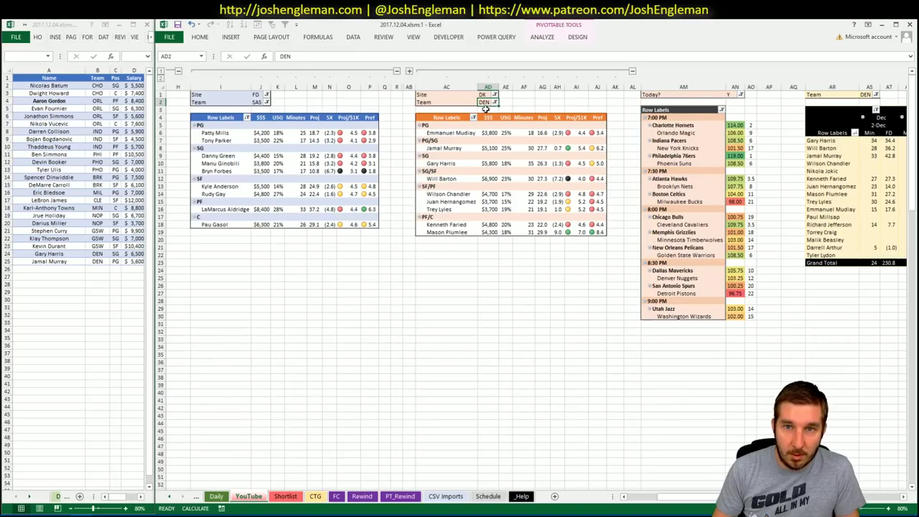
left_click(867, 94)
type("SAS")
left_click(781, 362)
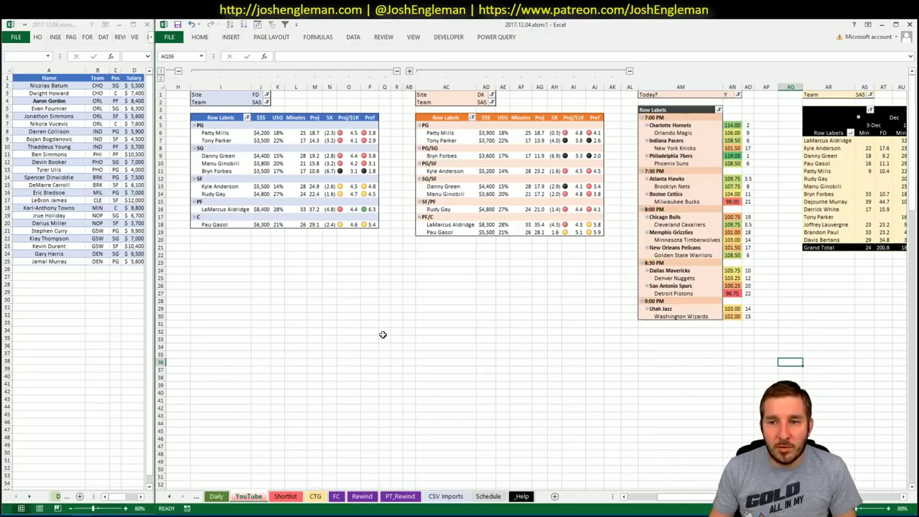
left_click(234, 247)
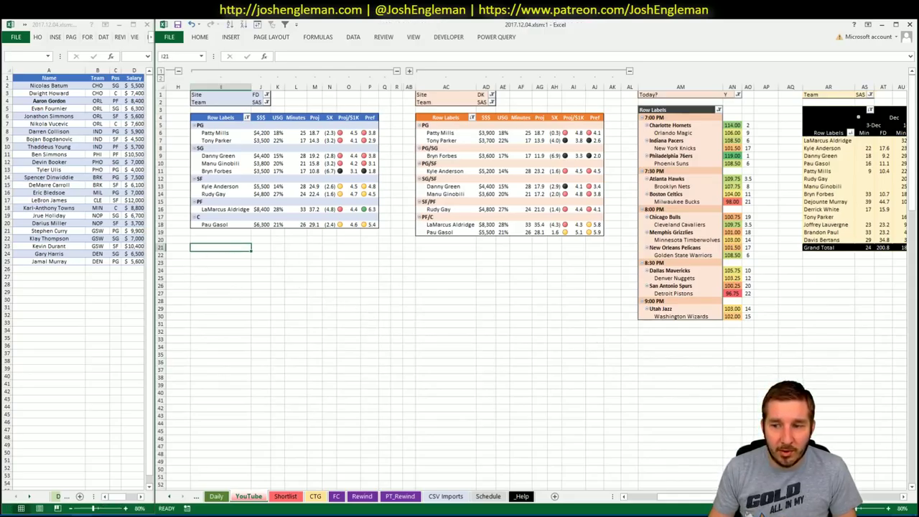
left_click(903, 496)
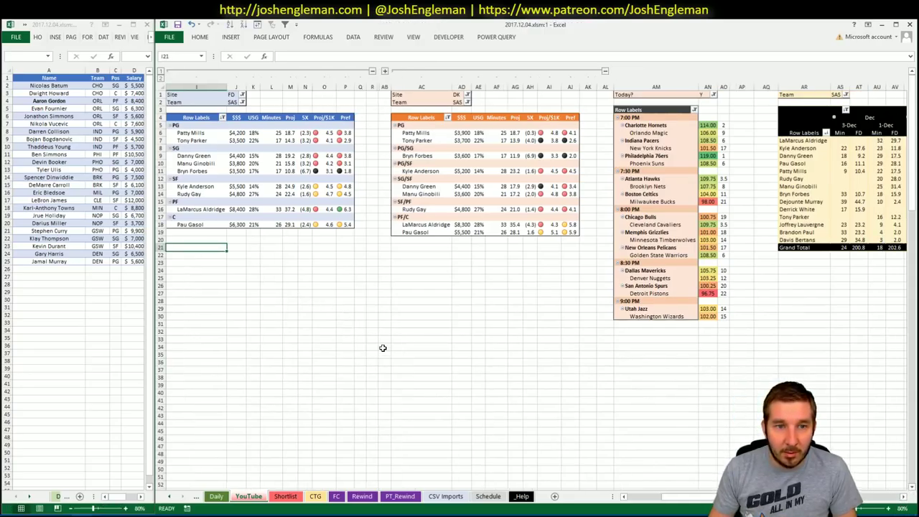
Step: Search 'piston' on Cleaning the Glass and select the Detroit Pistons' Shooting: Frequency table
left_click(64, 511)
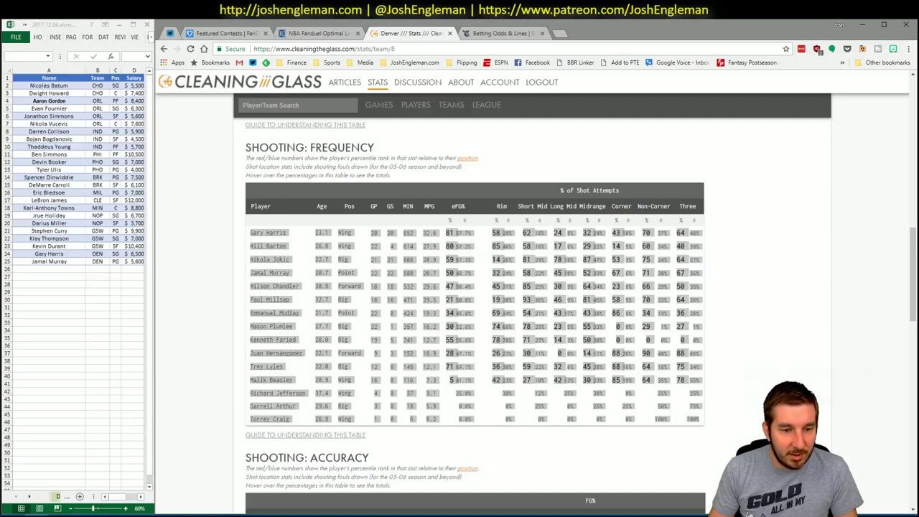
left_click(300, 105)
type("piston")
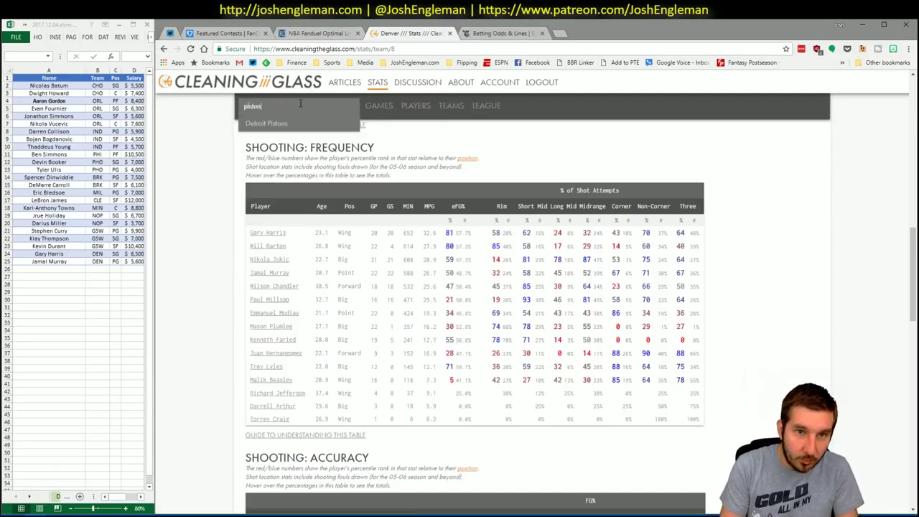
key("Down")
key("Return")
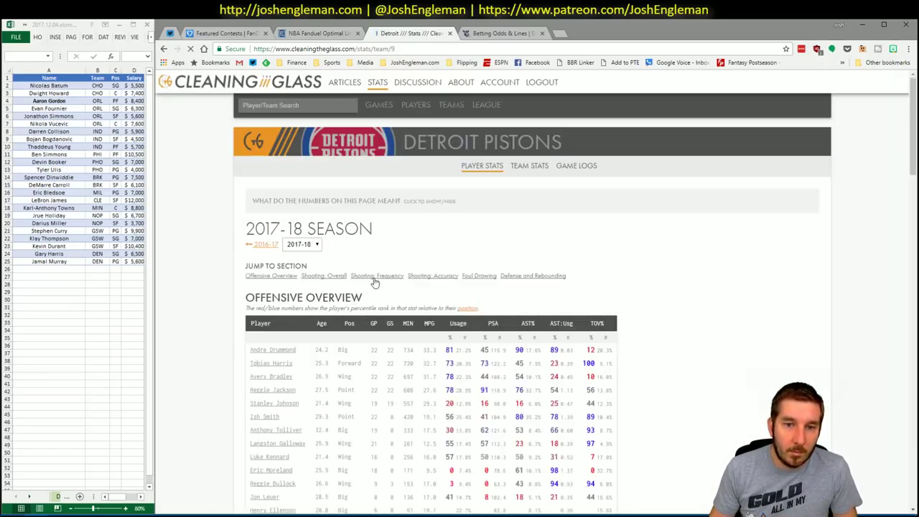
left_click(374, 281)
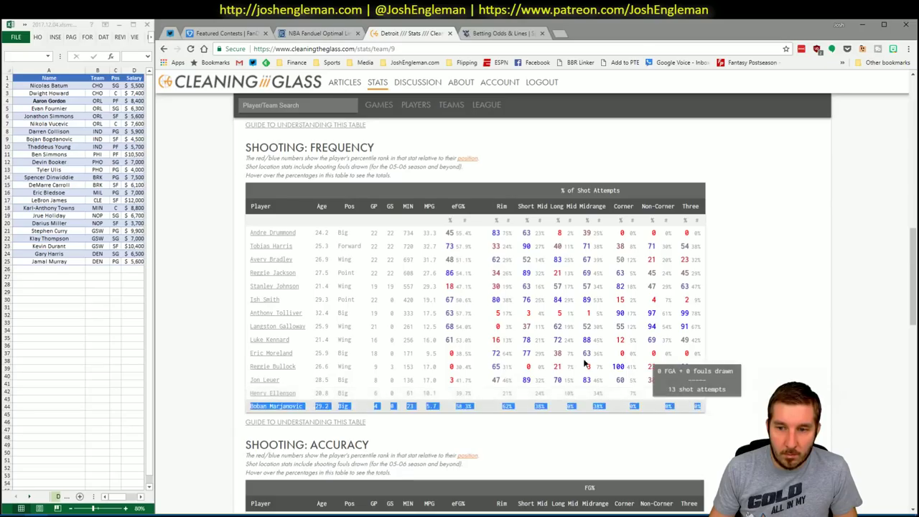
left_click_drag(585, 364, 246, 231)
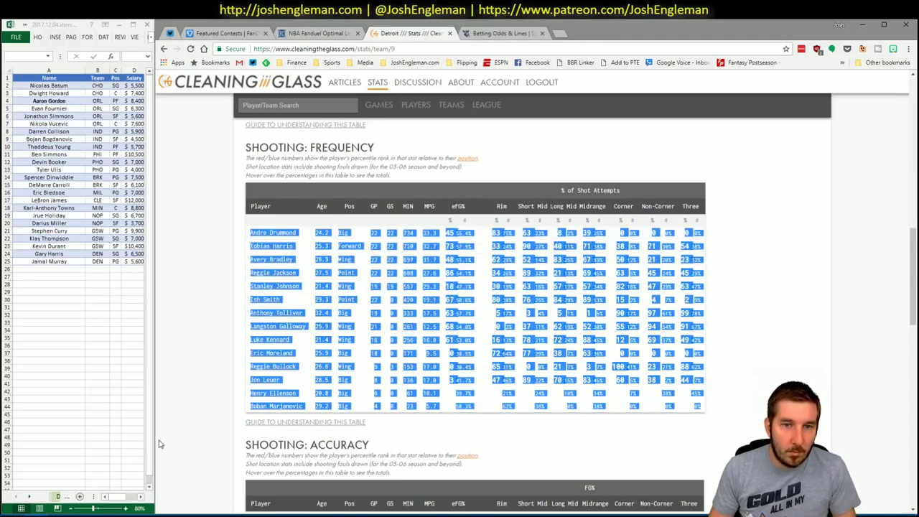
Step: Open the San Antonio Spurs page and select their whole Shooting: Frequency table
left_click(323, 105)
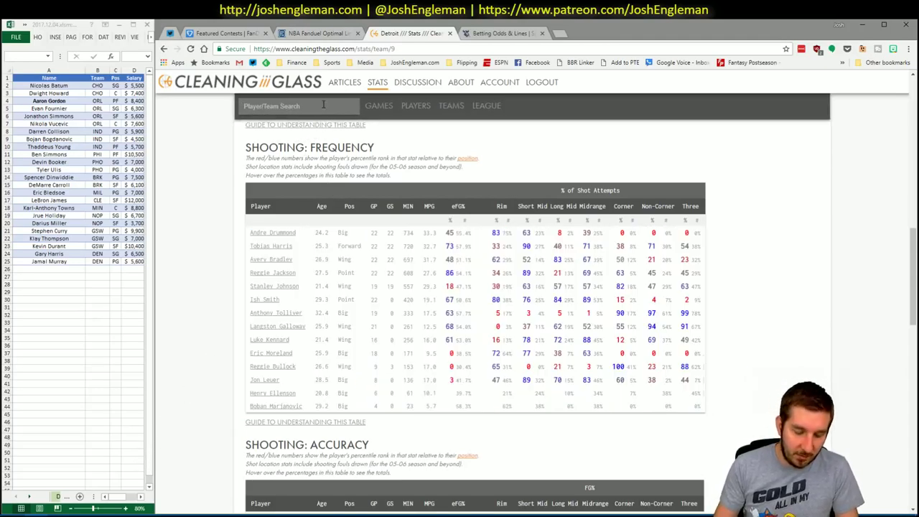
type("spurs")
key("Down")
key("Return")
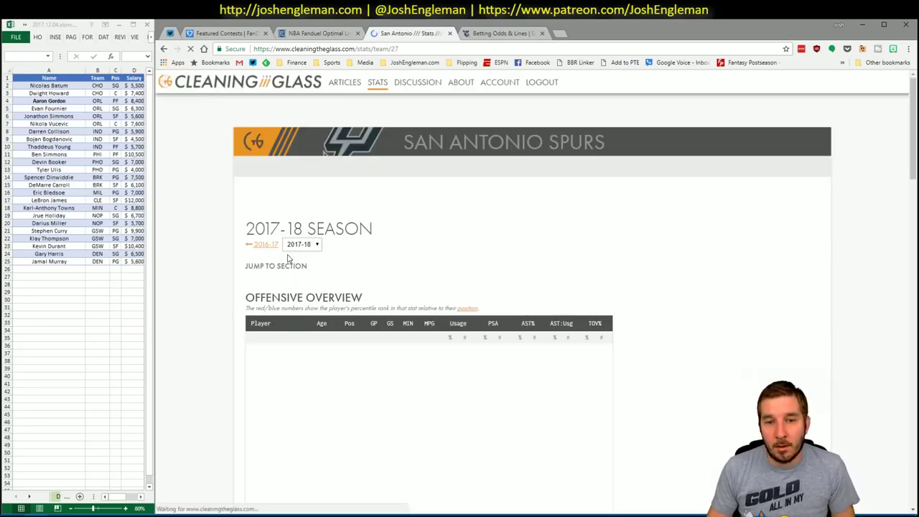
left_click(381, 275)
left_click_drag(719, 389, 252, 234)
Step: Copy the Spurs shooting table and REFRESH Excel's CTG sheet with it
key("ctrl+c")
key("alt+Tab")
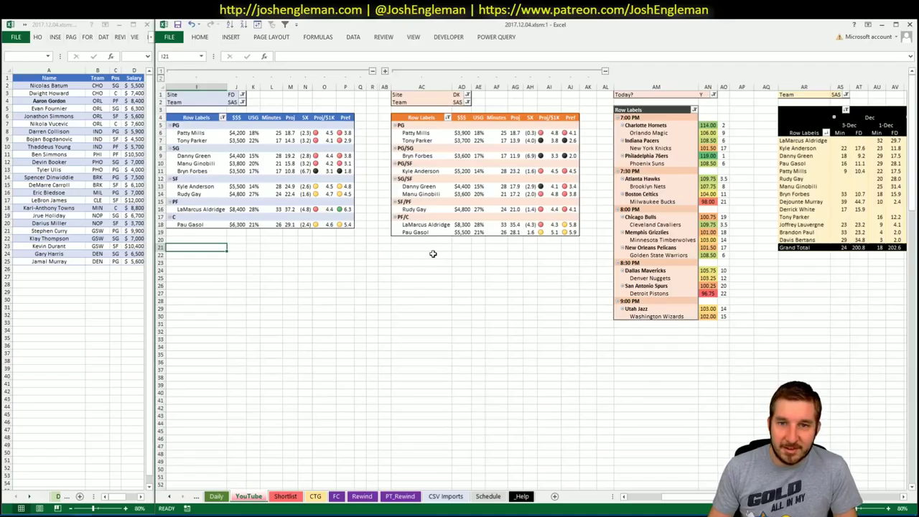
left_click(315, 496)
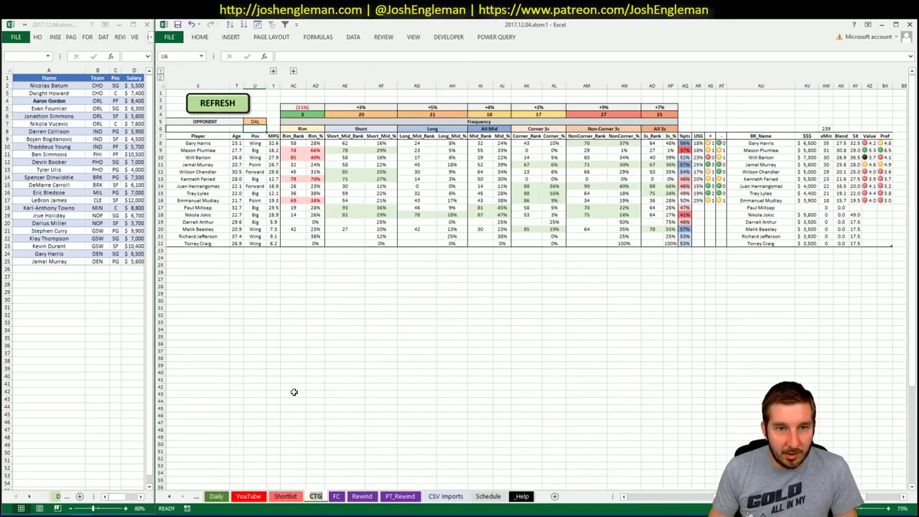
left_click(223, 84)
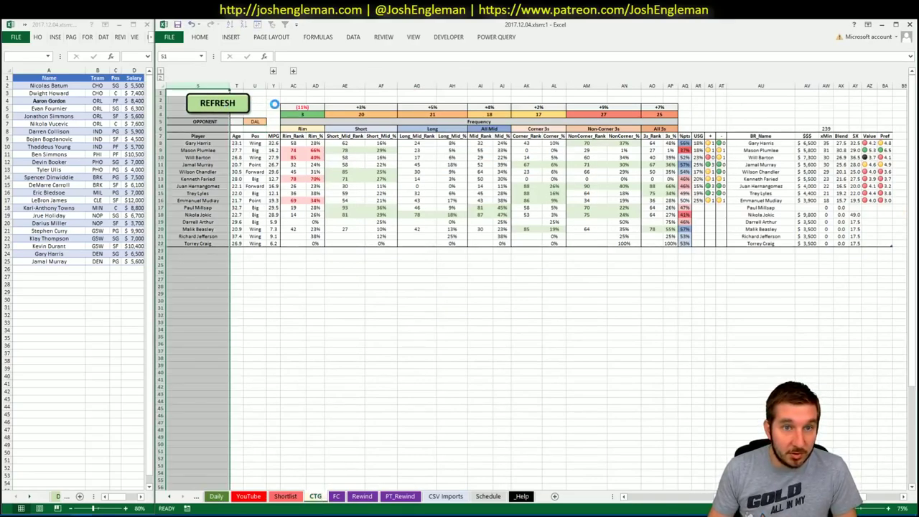
Step: Change the CTG sheet's opponent cell U5 from DAL to DET
left_click(255, 121)
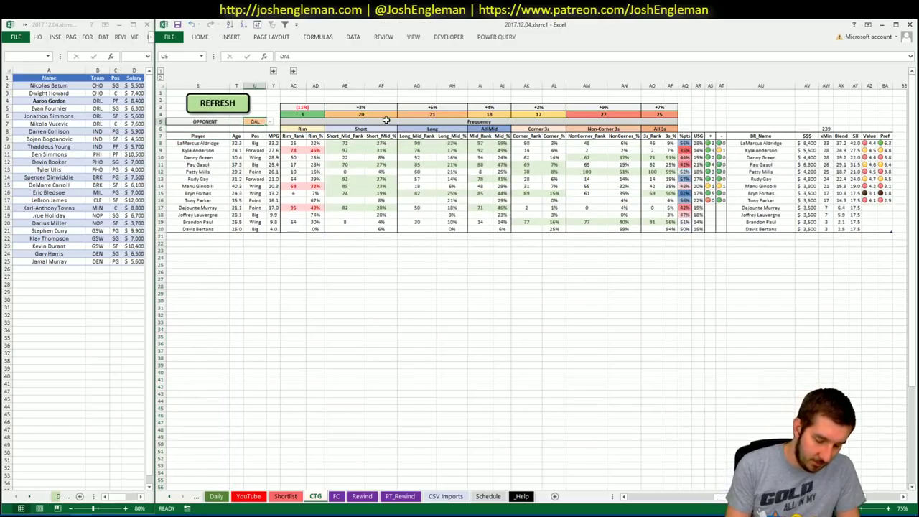
type("DET")
key("Return")
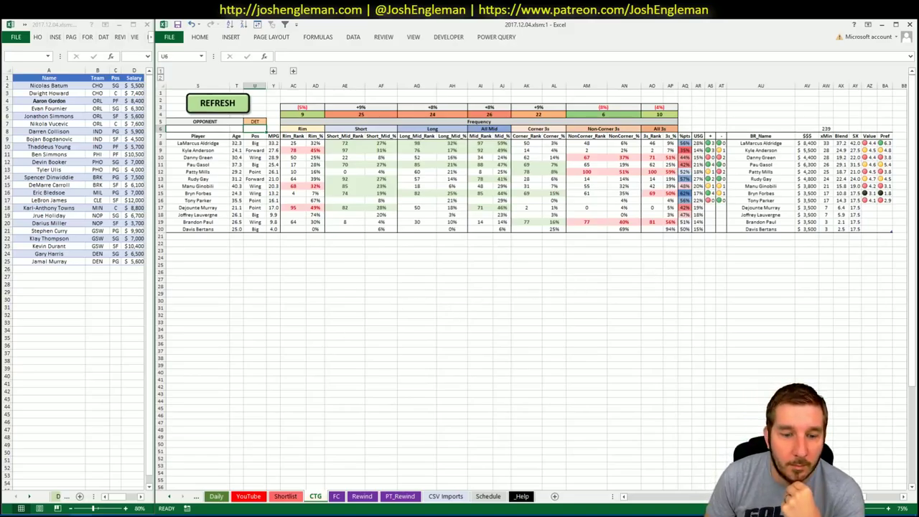
left_click(248, 495)
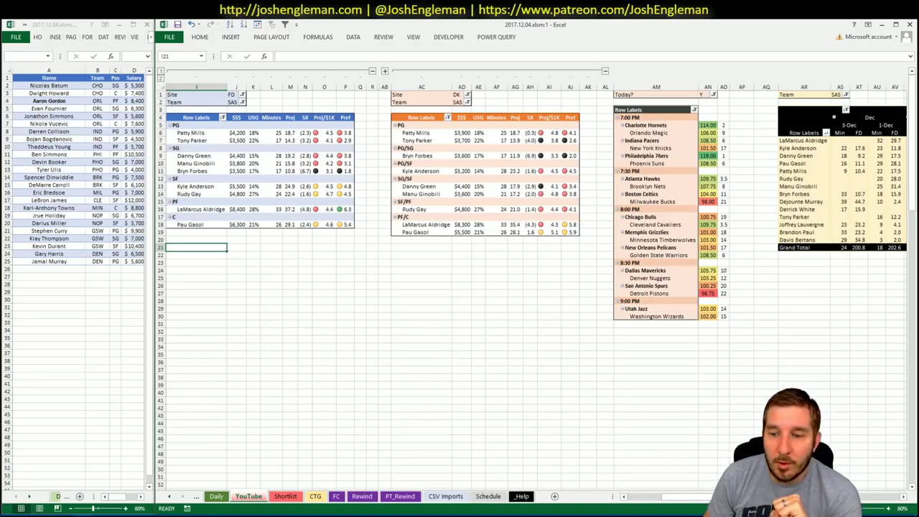
scroll(531, 287, "right", 6)
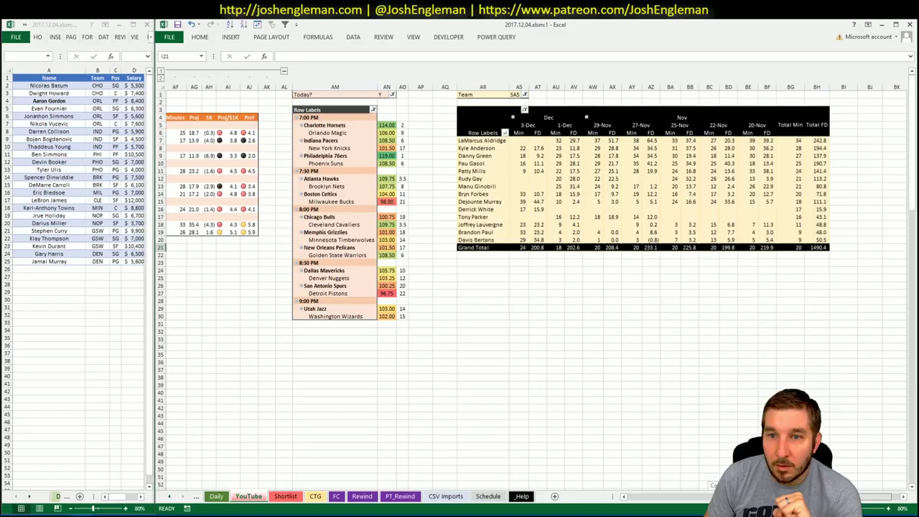
scroll(531, 287, "left", 7)
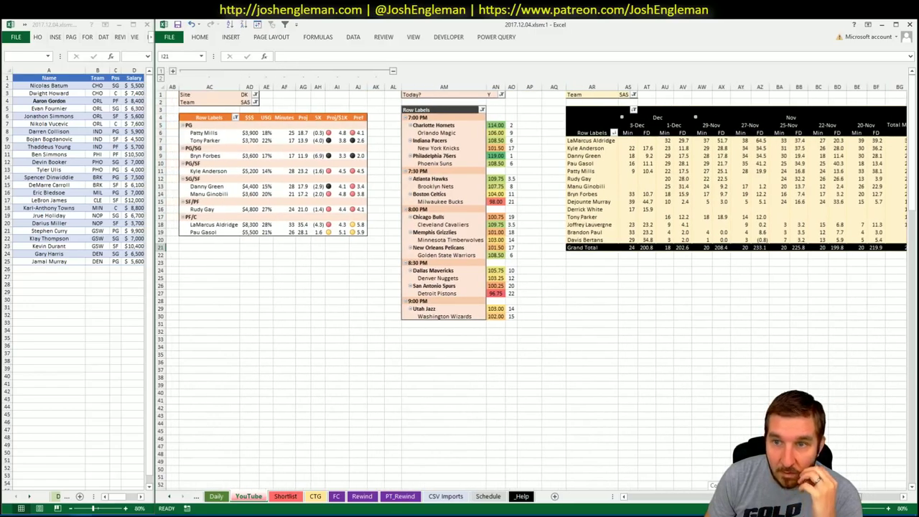
scroll(287, 318, "right", 1)
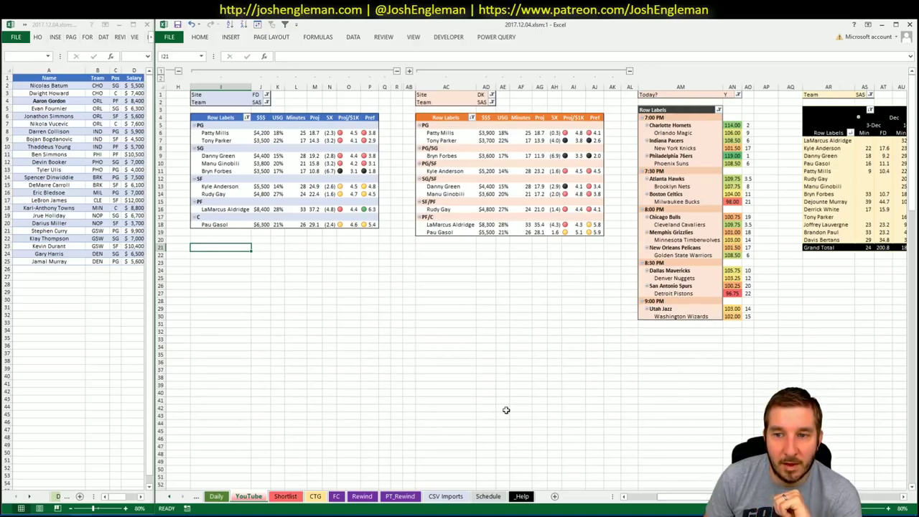
left_click(456, 332)
Step: Enter LaMarcus Aldridge in A26, fixing a typo, so SAS, PF and $8,400 fill in
left_click(53, 271)
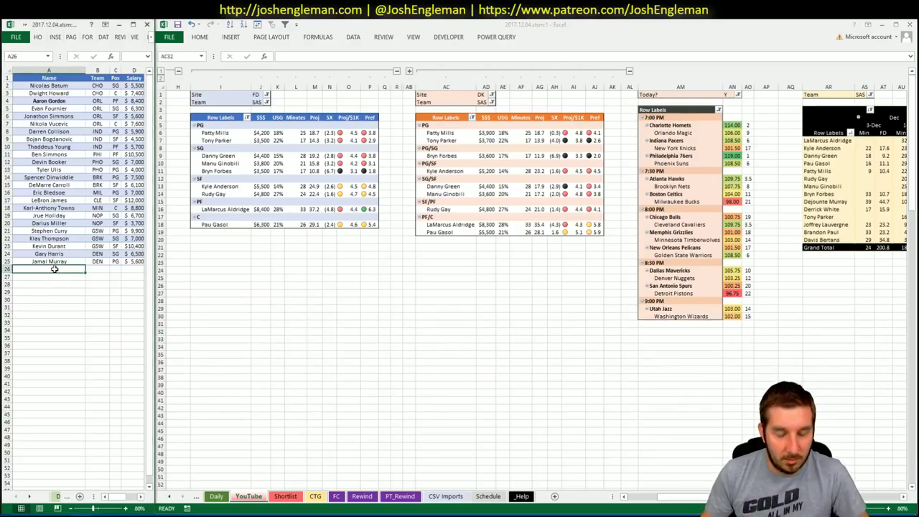
type("LaMarcus Aldridge")
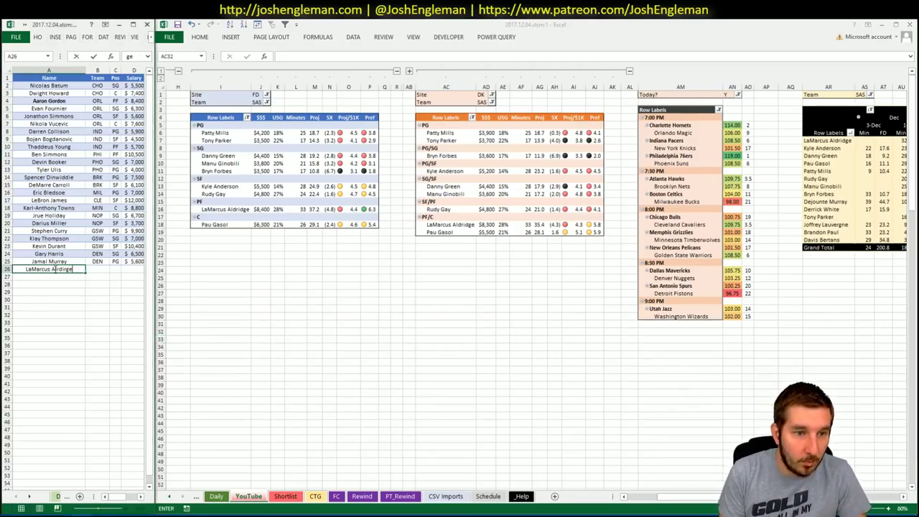
key("BackSpace")
key("BackSpace")
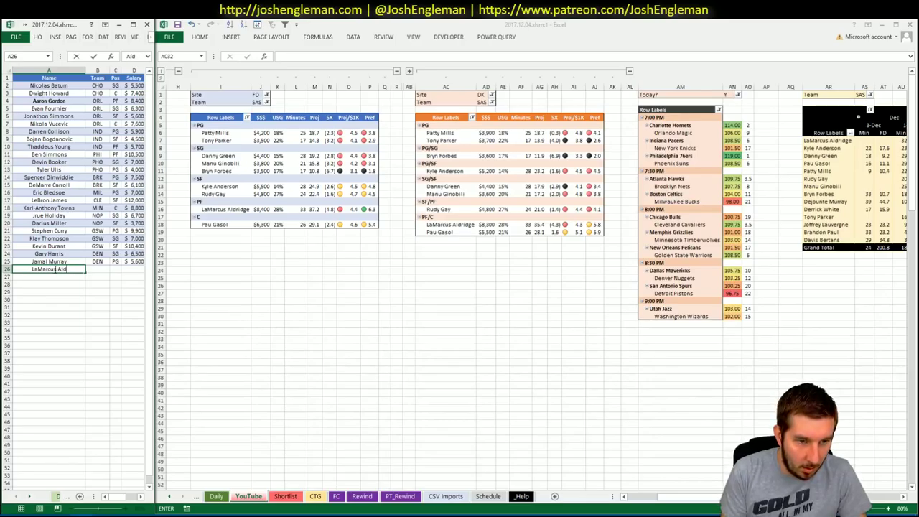
type("dge")
key("Return")
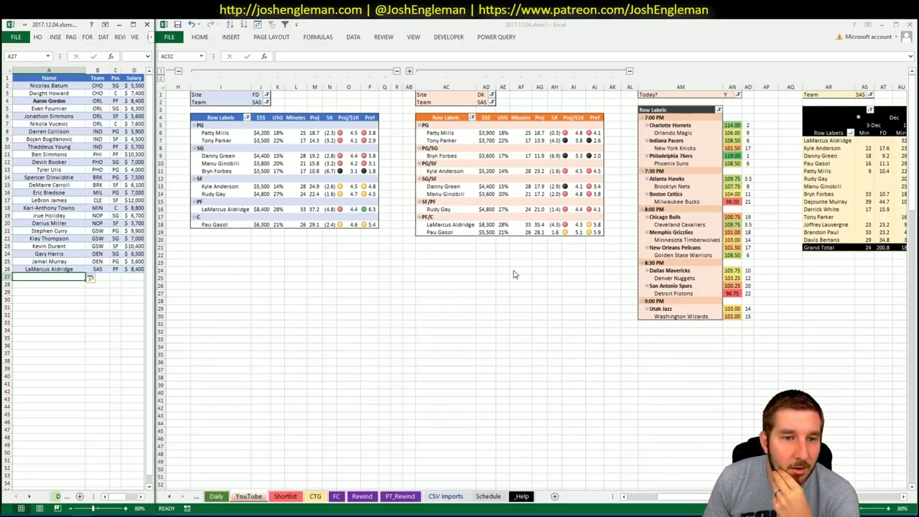
left_click(446, 331)
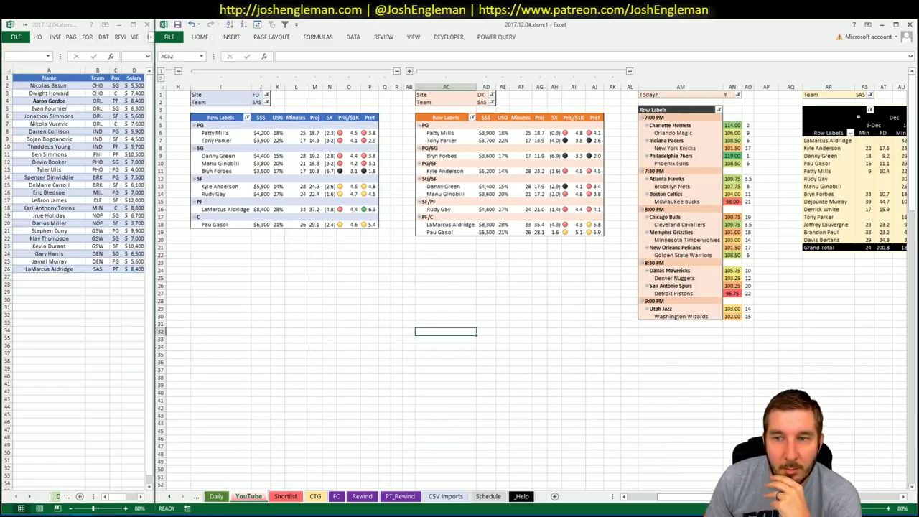
scroll(447, 331, "right", 2)
scroll(446, 331, "right", 5)
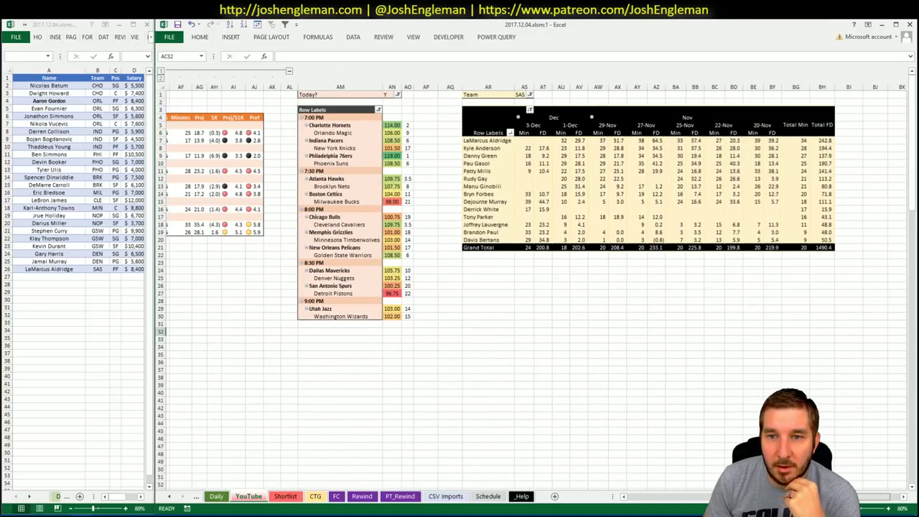
scroll(447, 331, "left", 2)
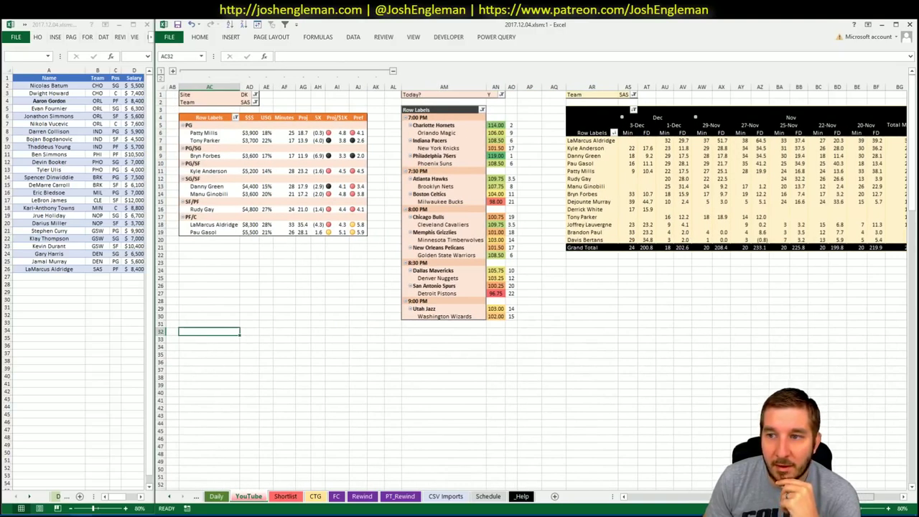
scroll(446, 331, "right", 2)
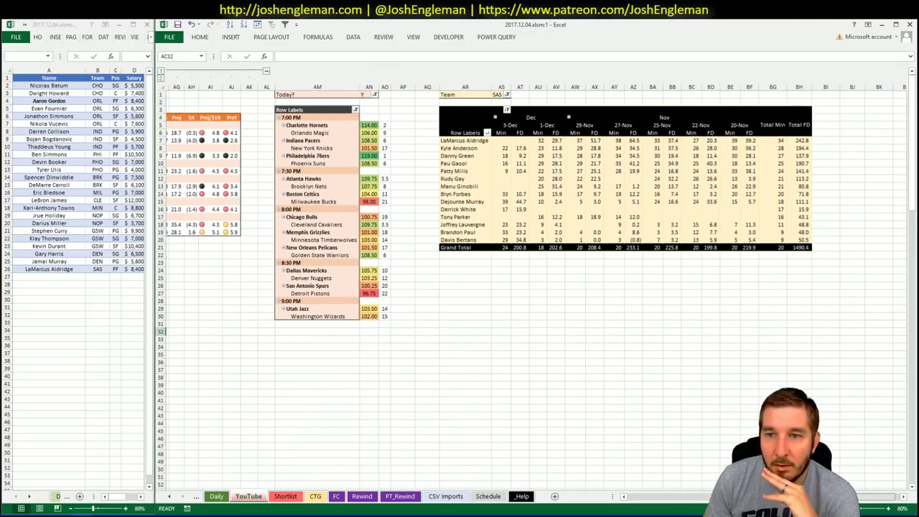
scroll(446, 330, "left", 6)
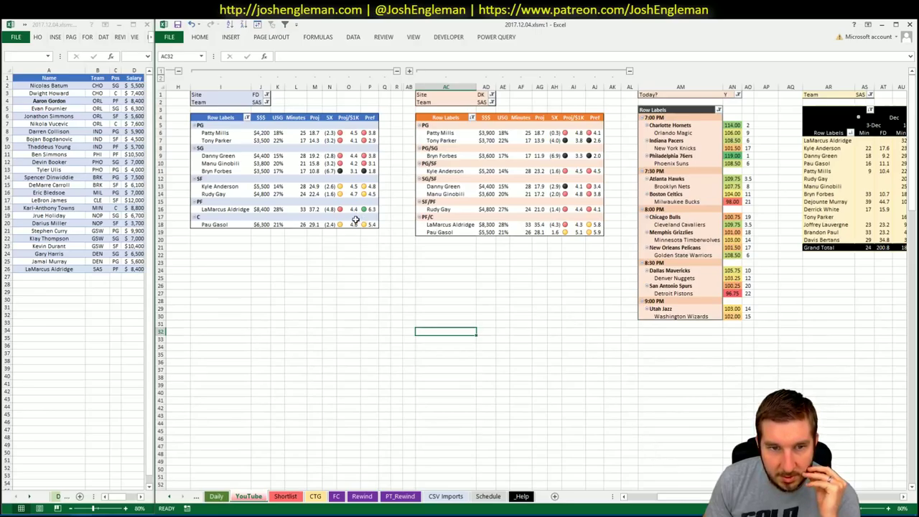
left_click(304, 241)
left_click(319, 246)
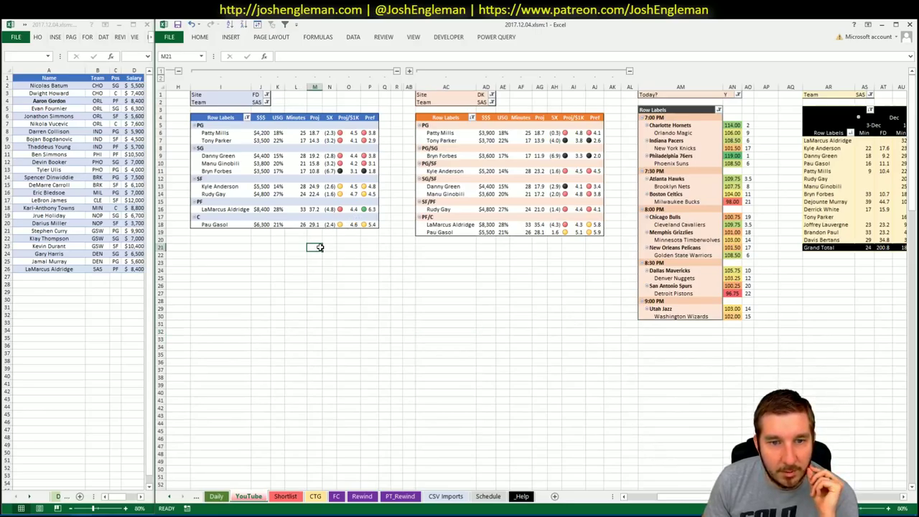
Step: Change the Team filter in J2, AD2 and AS1 from SAS to DET
left_click(256, 102)
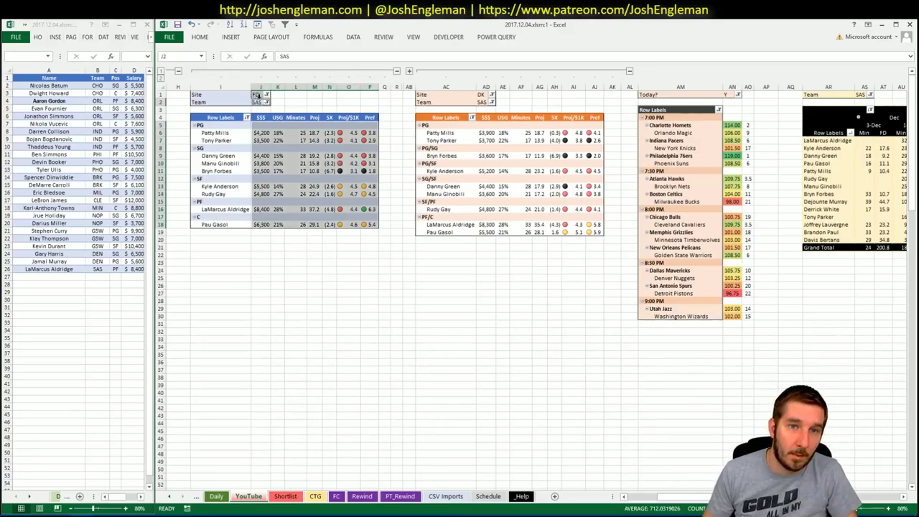
type("DET")
key("Return")
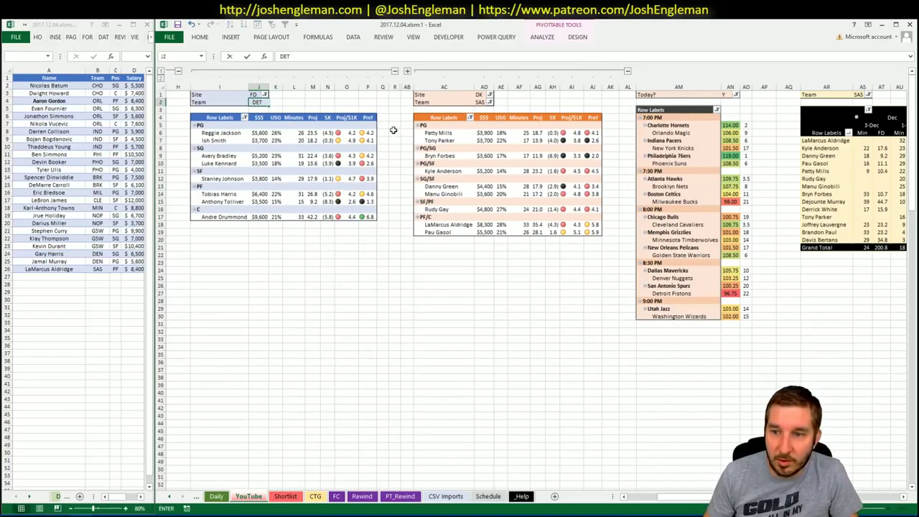
left_click(478, 102)
type("DET")
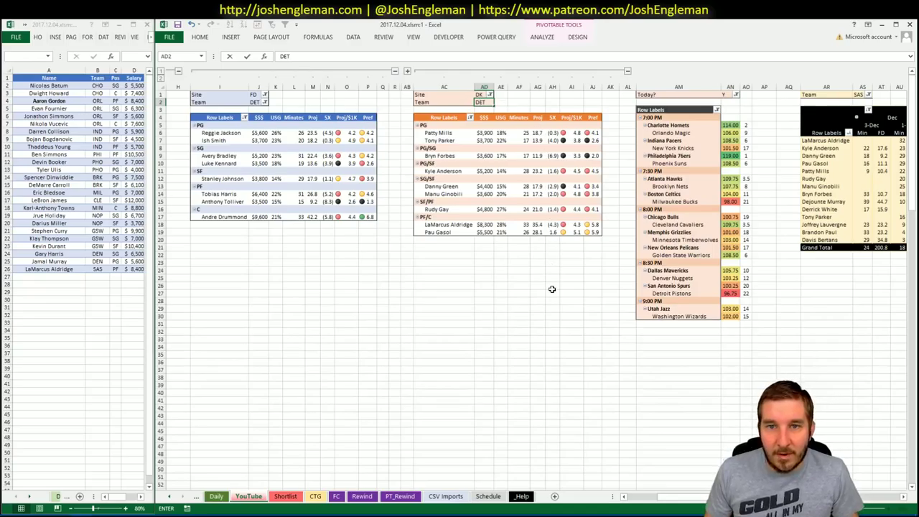
key("Return")
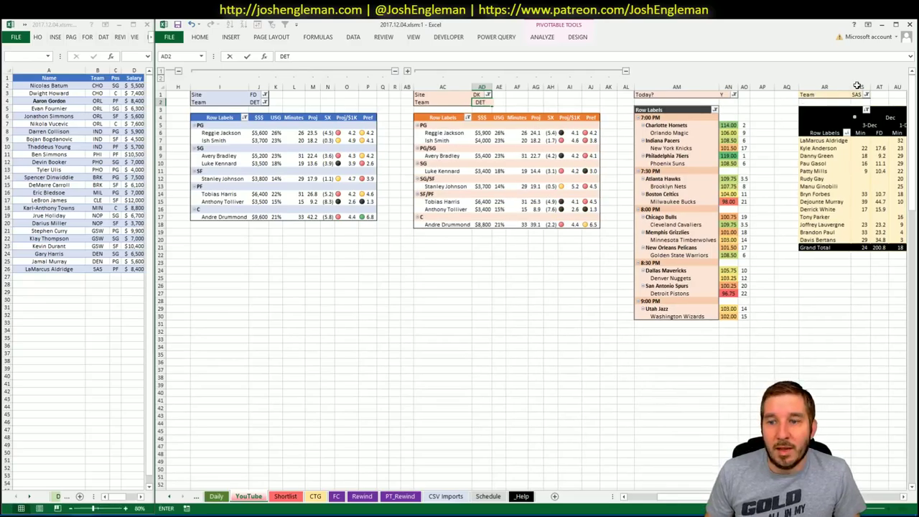
left_click(861, 94)
type("DET")
left_click(822, 338)
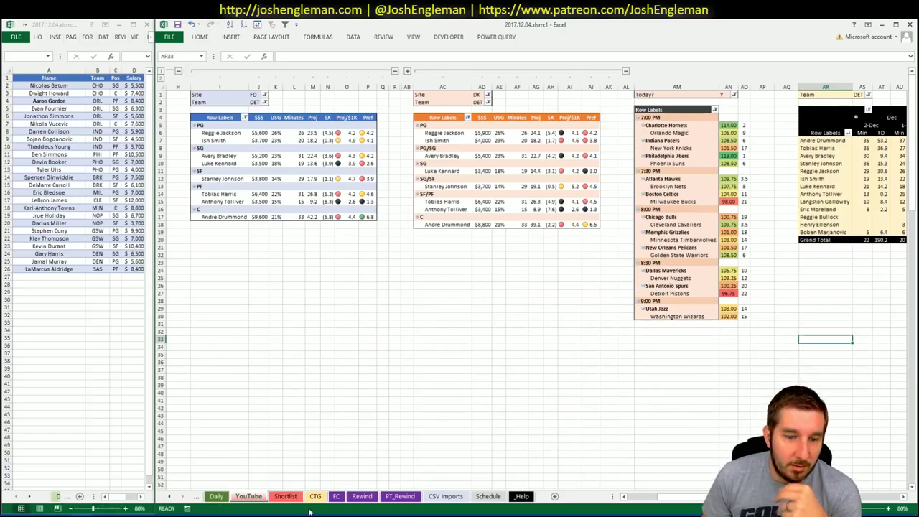
key("ctrl+Page_Down")
key("ctrl+Page_Down")
Step: Search 'pist' on Cleaning the Glass and select the Detroit Pistons' whole Shooting: Frequency table
key("alt+Tab")
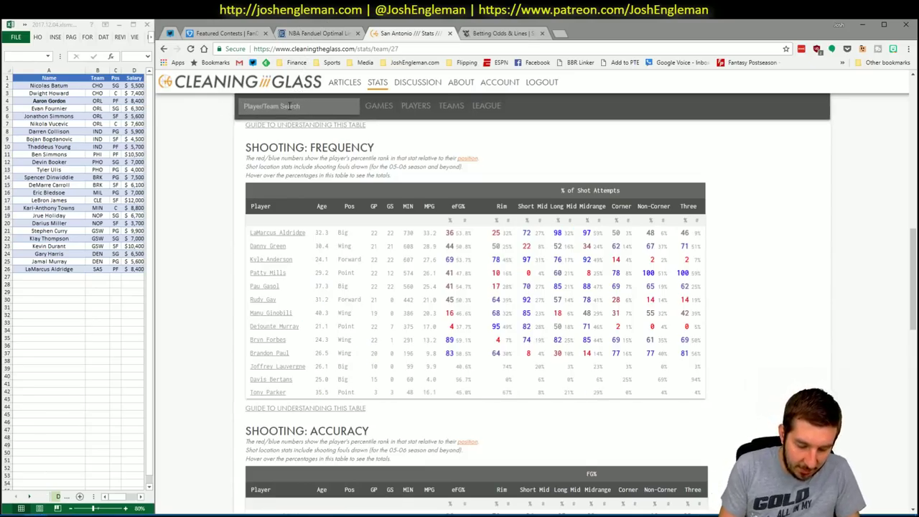
left_click(289, 107)
type("piston")
key("Return")
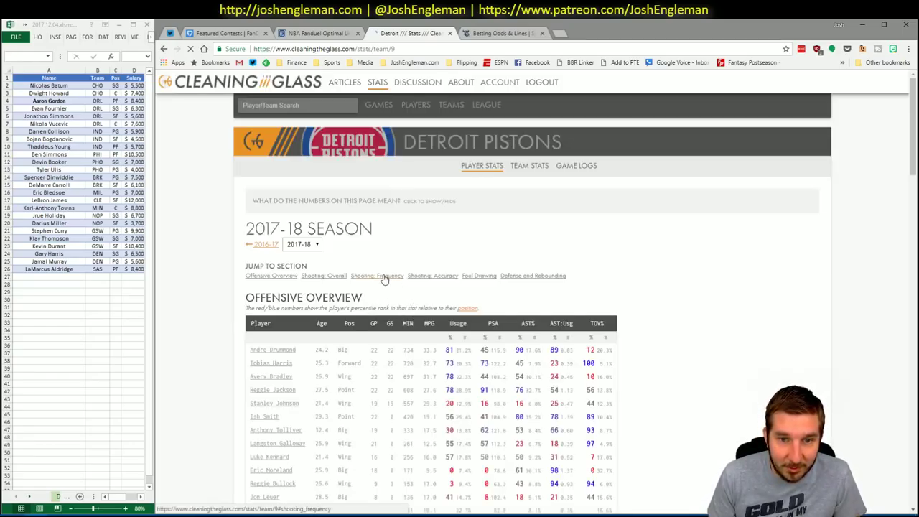
left_click(379, 276)
left_click_drag(701, 406, 251, 238)
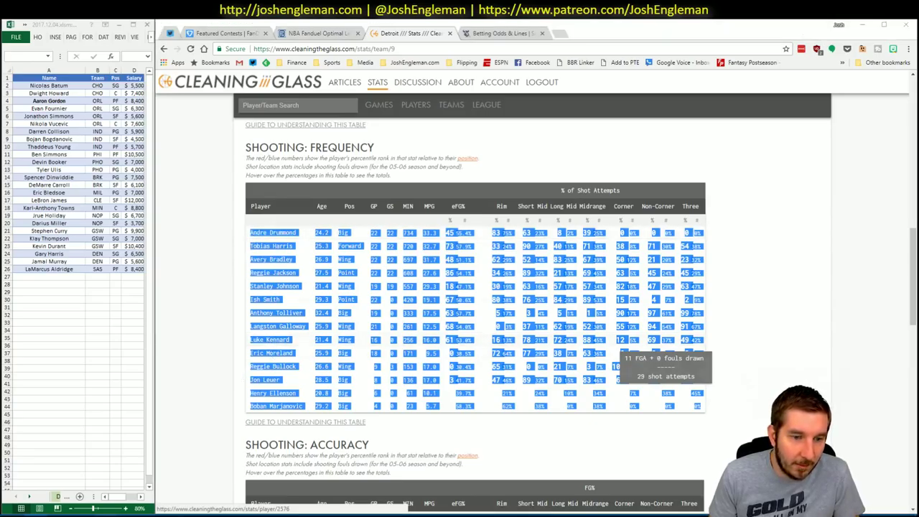
key("alt+Tab")
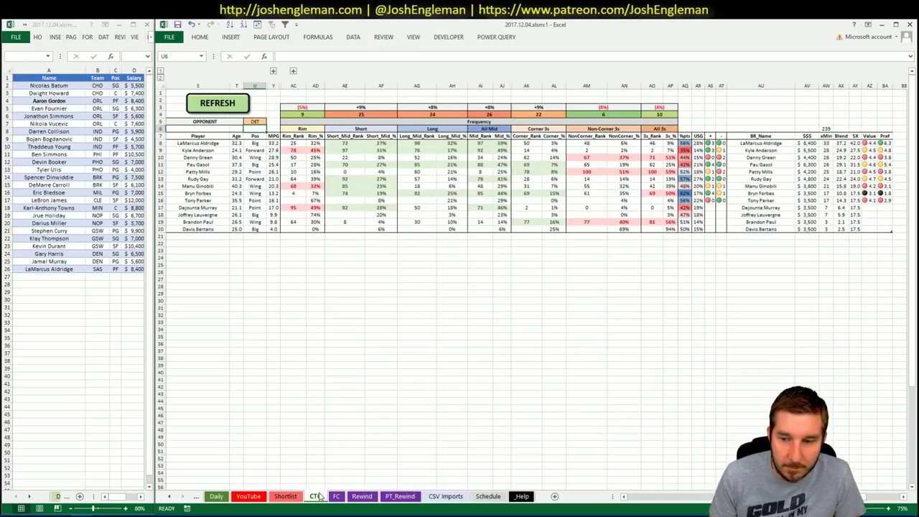
Step: REFRESH the CTG sheet with the copied Detroit stats, now listed against SAS
left_click(237, 92)
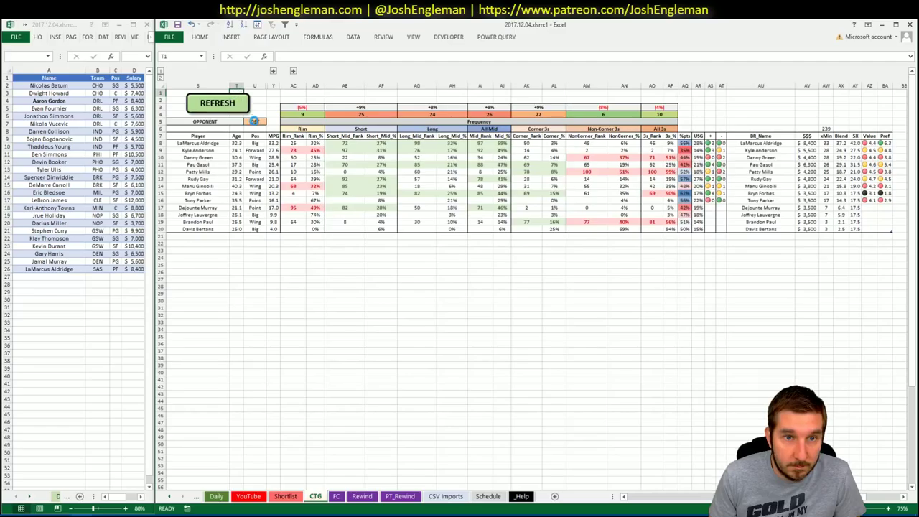
left_click(293, 245)
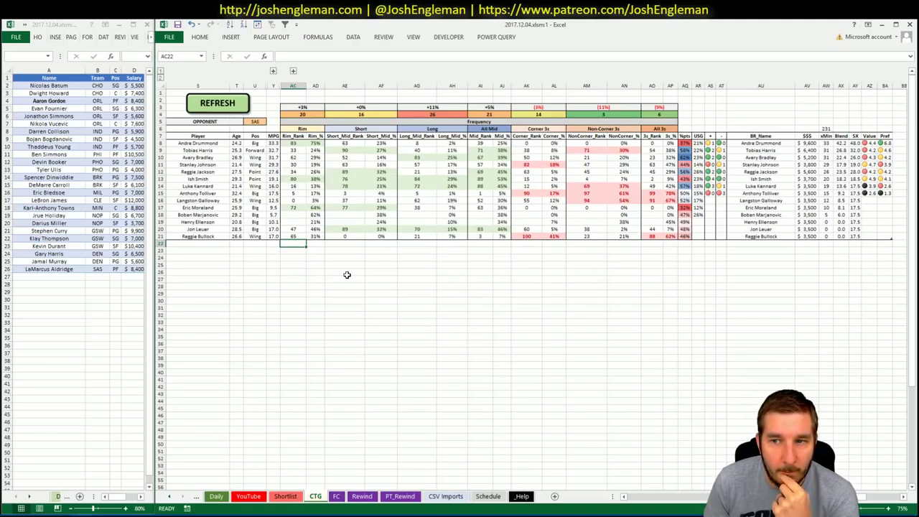
left_click(260, 494)
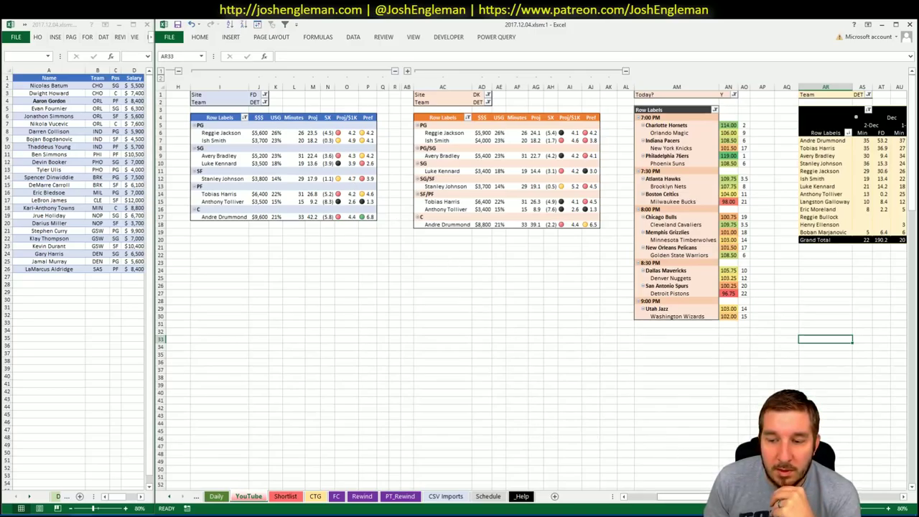
Step: Scroll across the Detroit pivot tables, then switch to the Dec 4 betting odds in Chrome
scroll(531, 280, "right", 4)
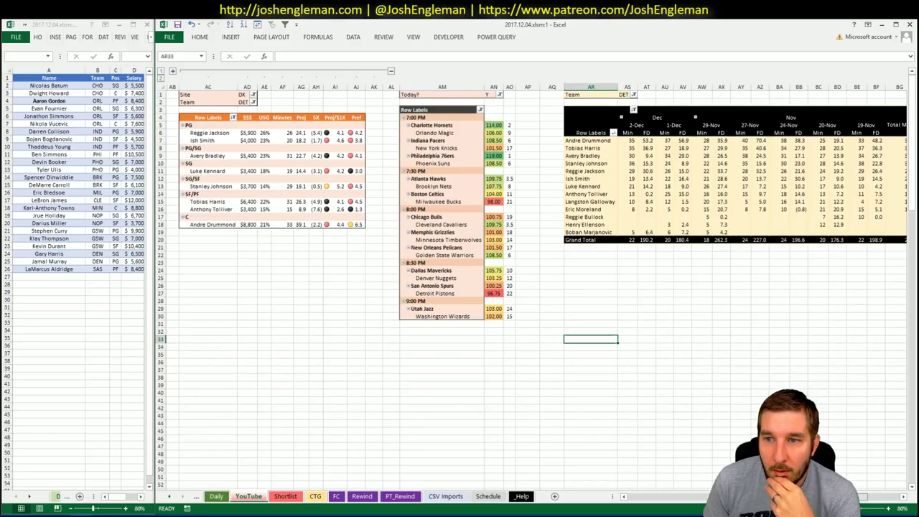
scroll(531, 280, "left", 10)
scroll(531, 280, "right", 5)
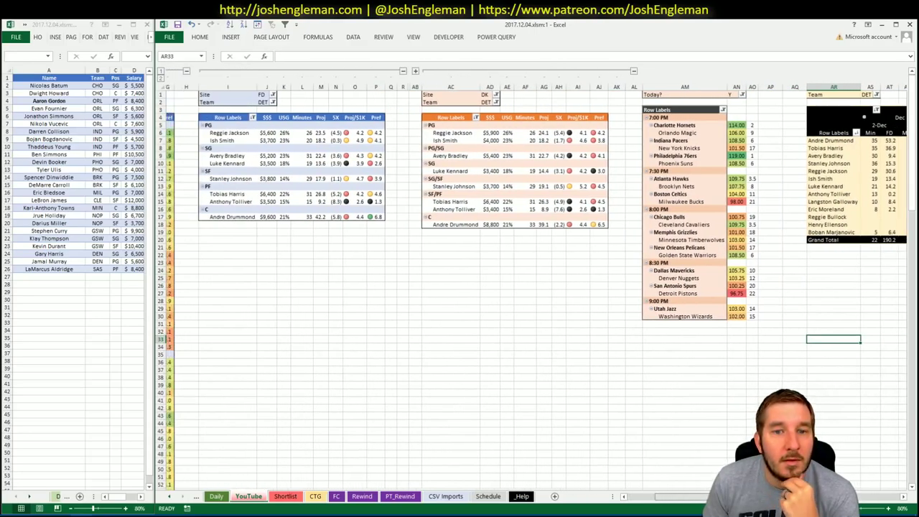
scroll(531, 280, "right", 5)
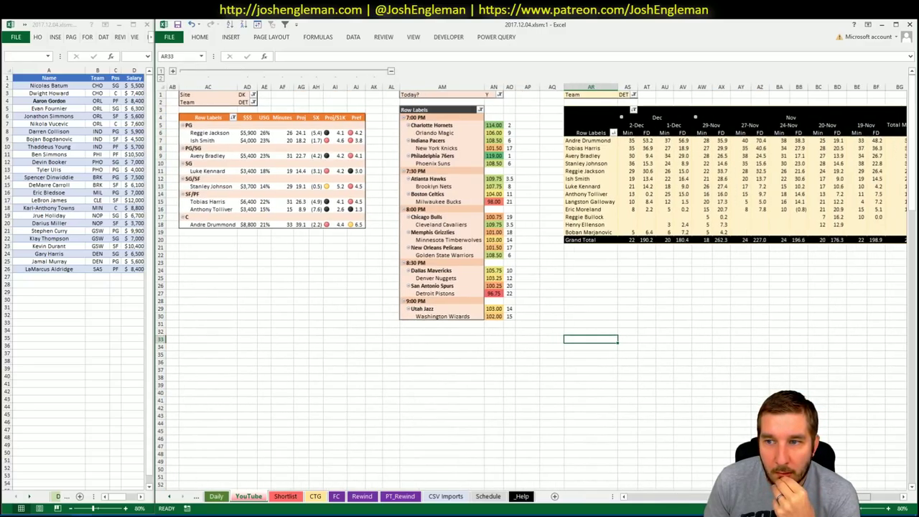
scroll(531, 280, "left", 8)
scroll(531, 280, "right", 2)
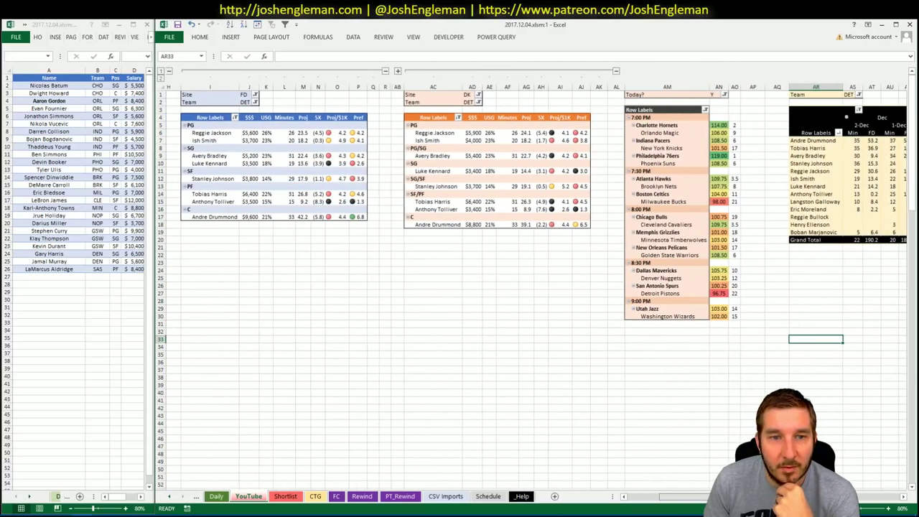
scroll(531, 280, "right", 1)
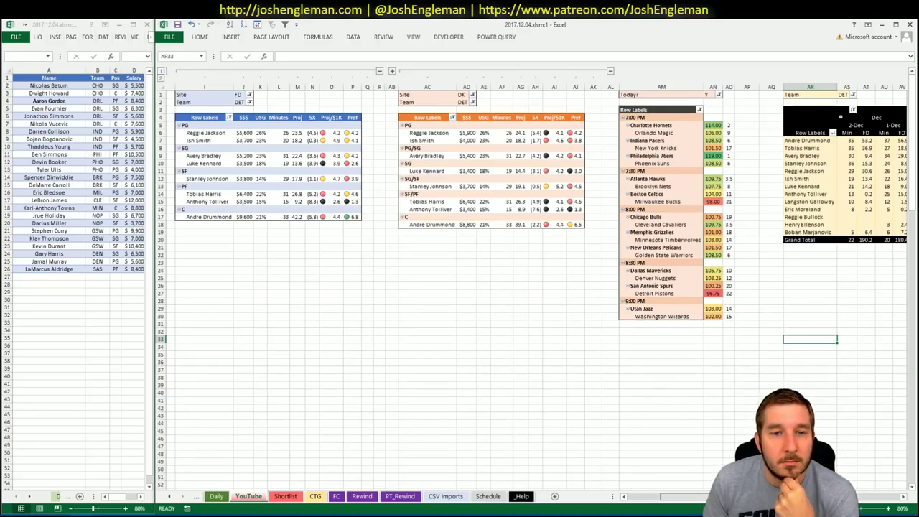
scroll(531, 279, "right", 2)
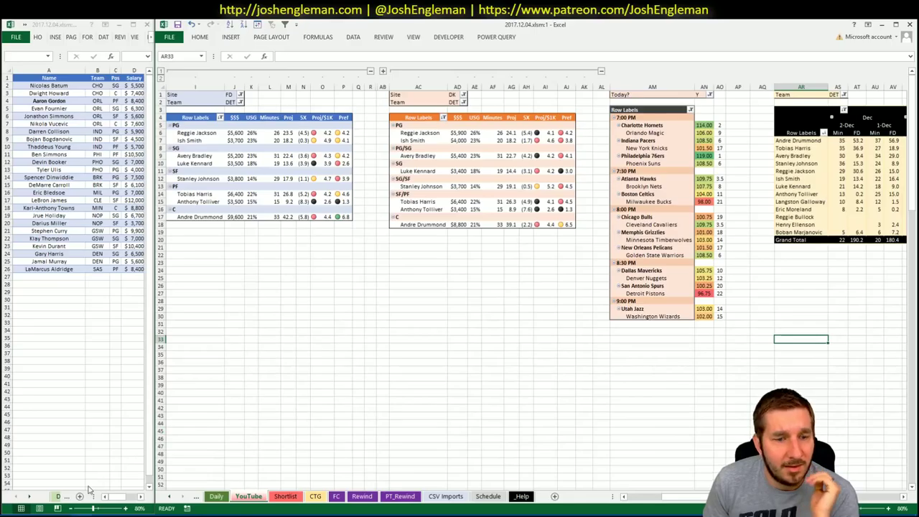
key("alt+Tab")
Step: Filter Fantasy Cruncher's FanDuel player pool to centers and review Andre Drummond's game log
left_click(490, 33)
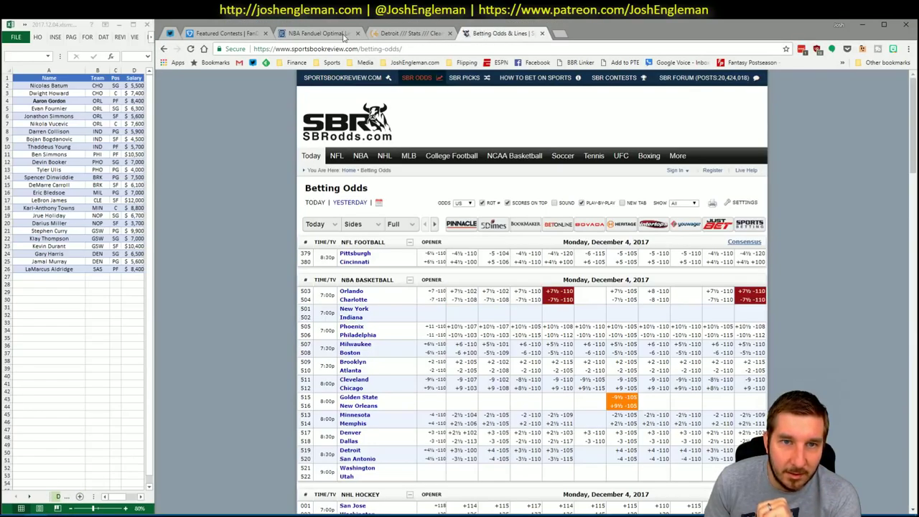
left_click(315, 33)
left_click(394, 122)
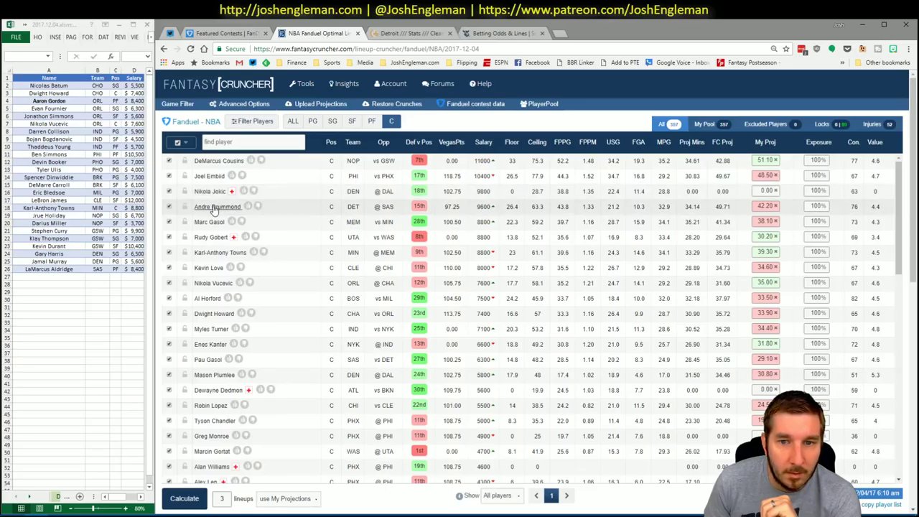
left_click(214, 208)
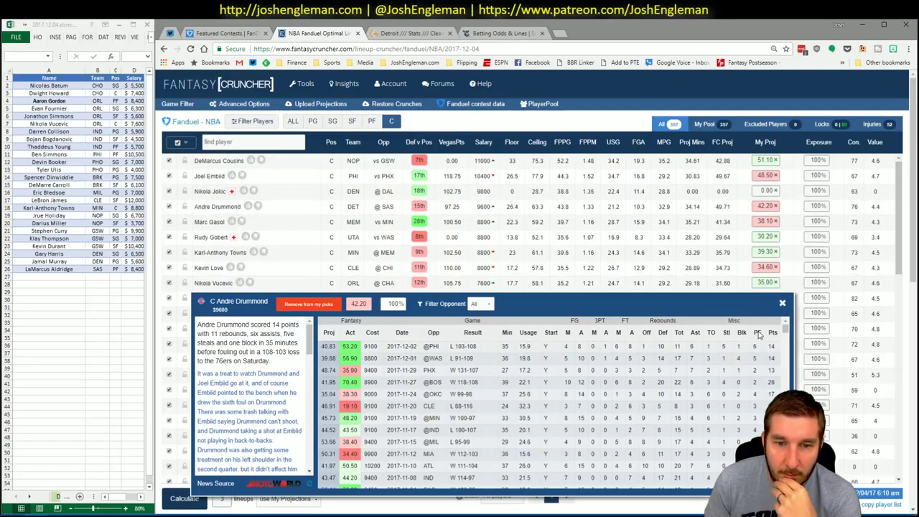
left_click(781, 303)
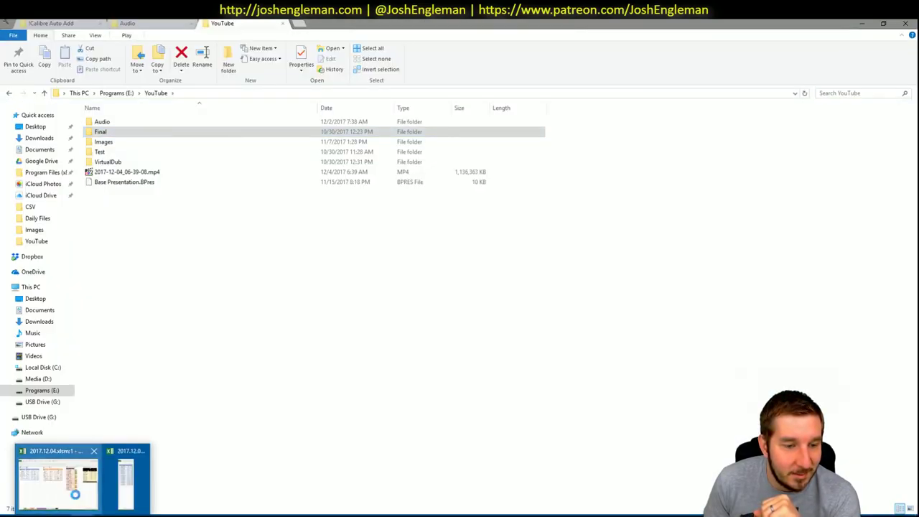
Step: Add Andre Drummond (DET, C, $9,600) to the Excel shortlist in row 27
left_click(72, 493)
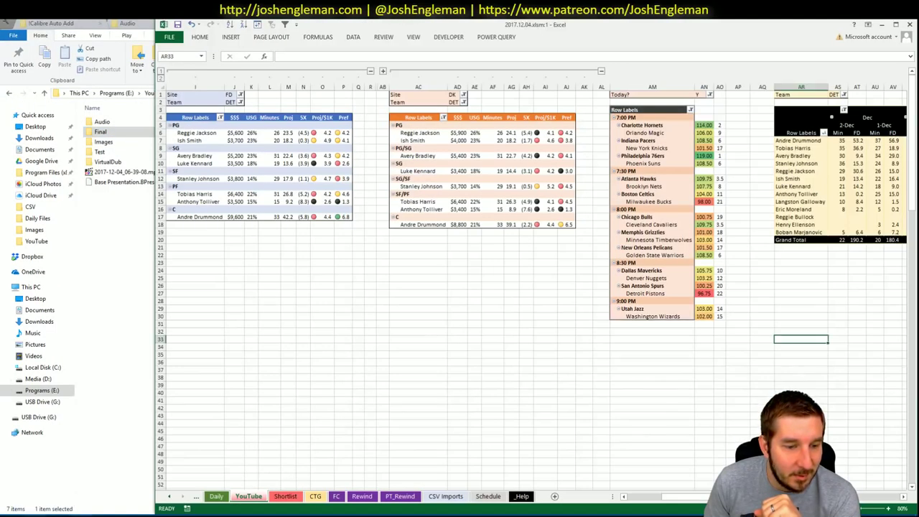
left_click(126, 473)
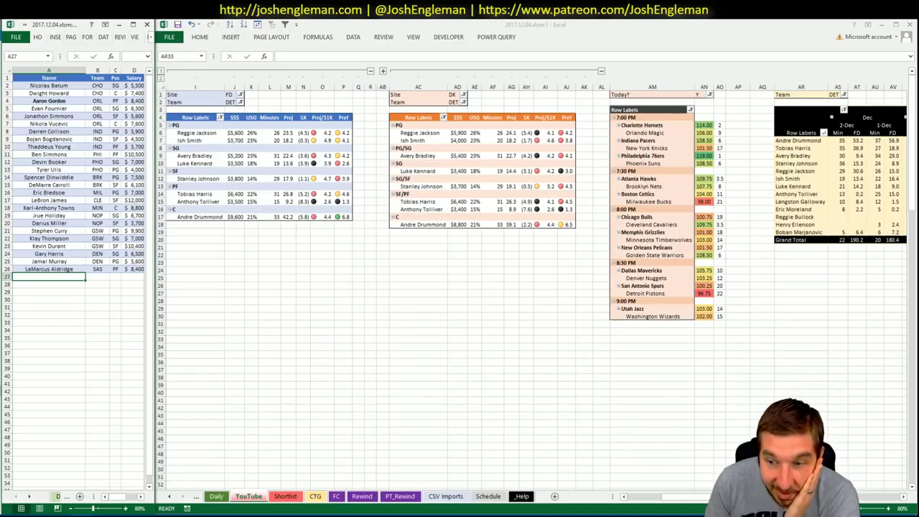
key("alt+Tab")
scroll(531, 287, "right", 3)
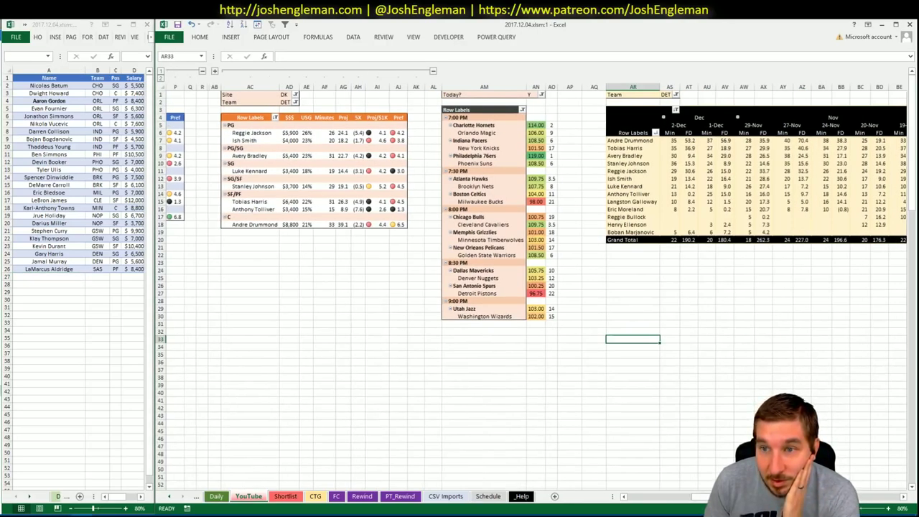
scroll(536, 278, "right", 1)
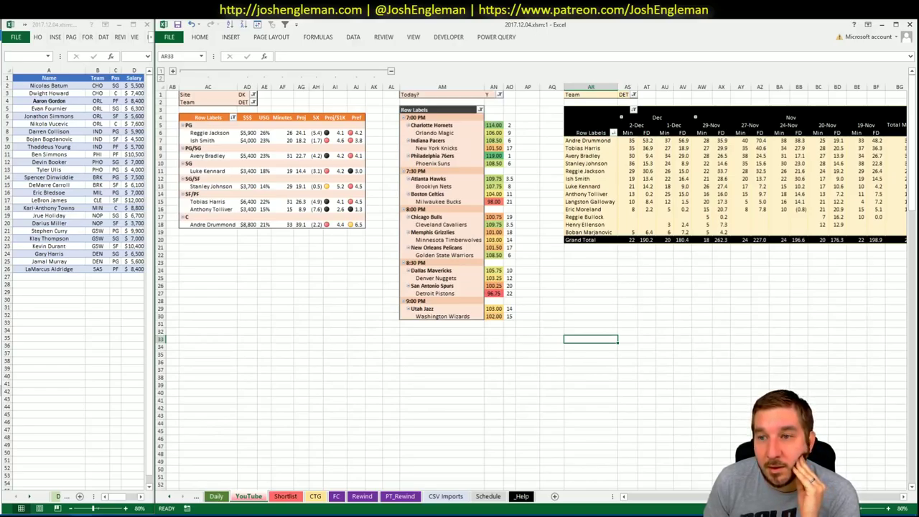
scroll(536, 287, "left", 6)
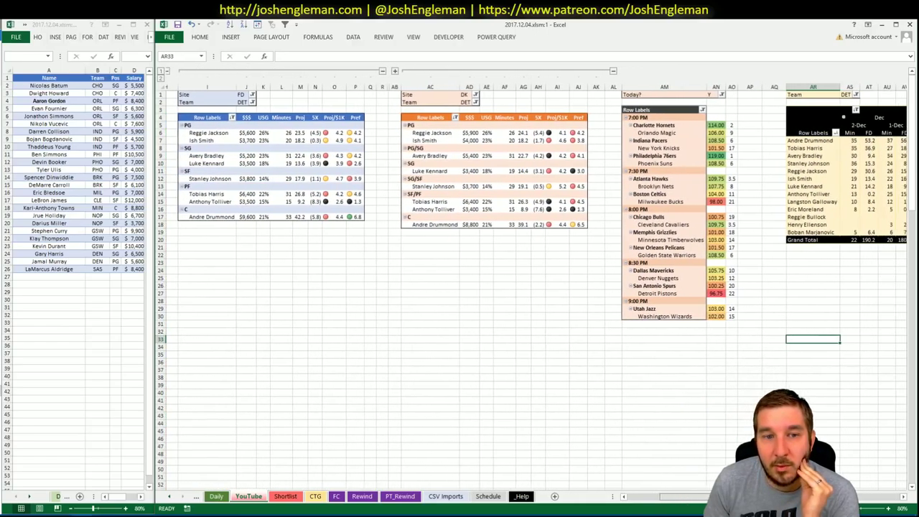
scroll(536, 287, "right", 1)
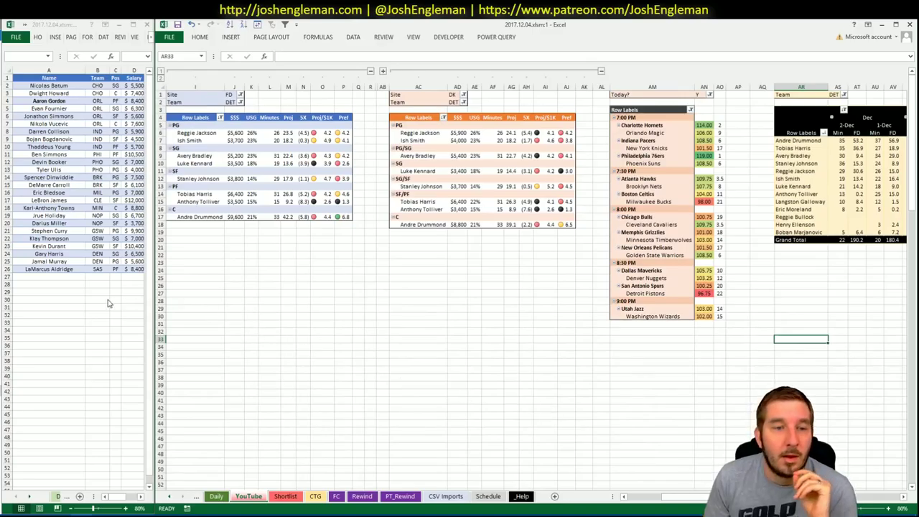
left_click(55, 277)
type("Andre")
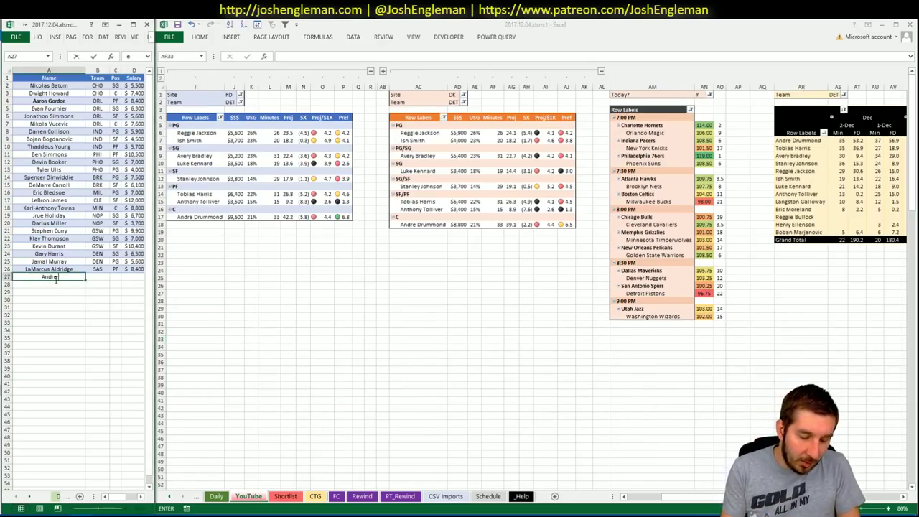
type(" Drummond")
key("Return")
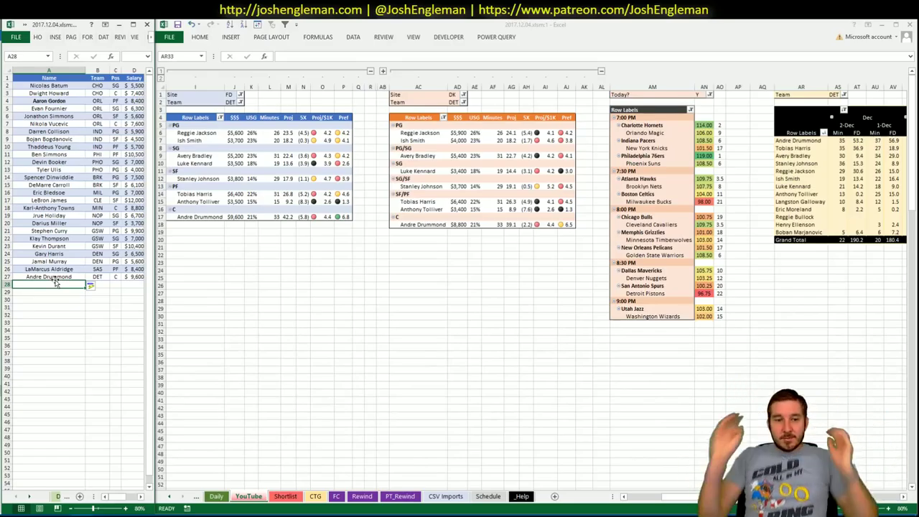
Step: Review Andre Drummond's game log filtered to games against SAS in Fantasy Cruncher
key("alt+Tab")
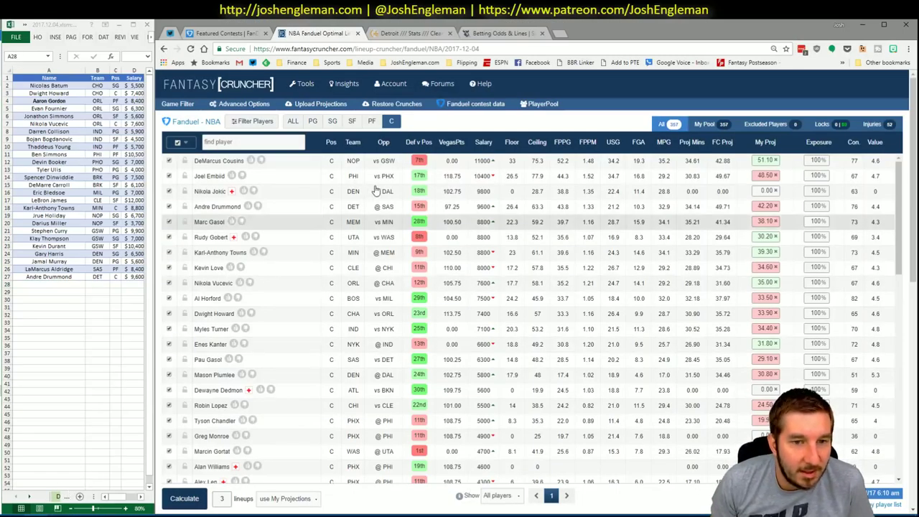
left_click(217, 207)
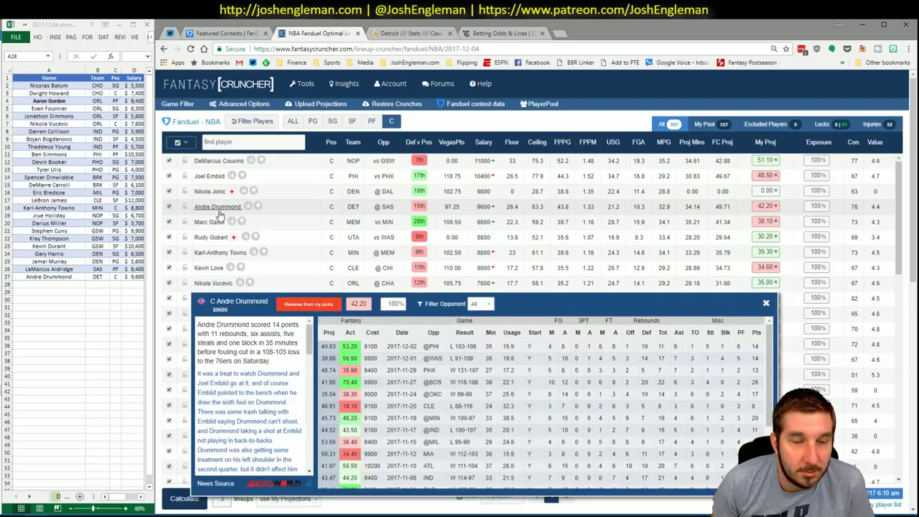
left_click(479, 304)
left_click(479, 322)
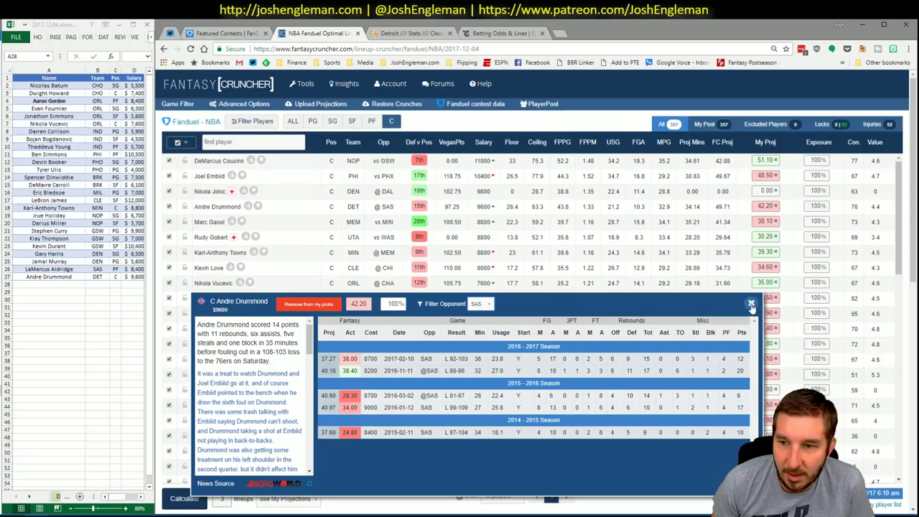
left_click(750, 305)
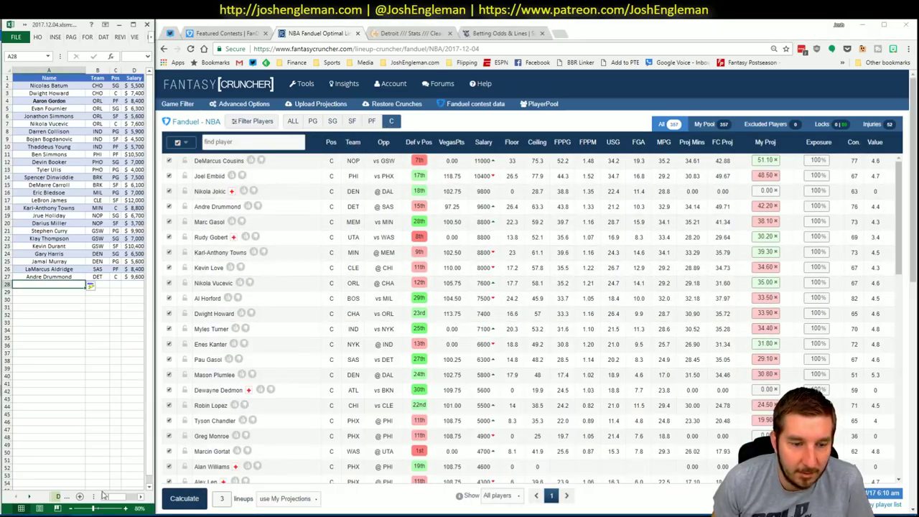
Step: Bring the main Excel workbook with the Detroit pivots back to the front
left_click(97, 426)
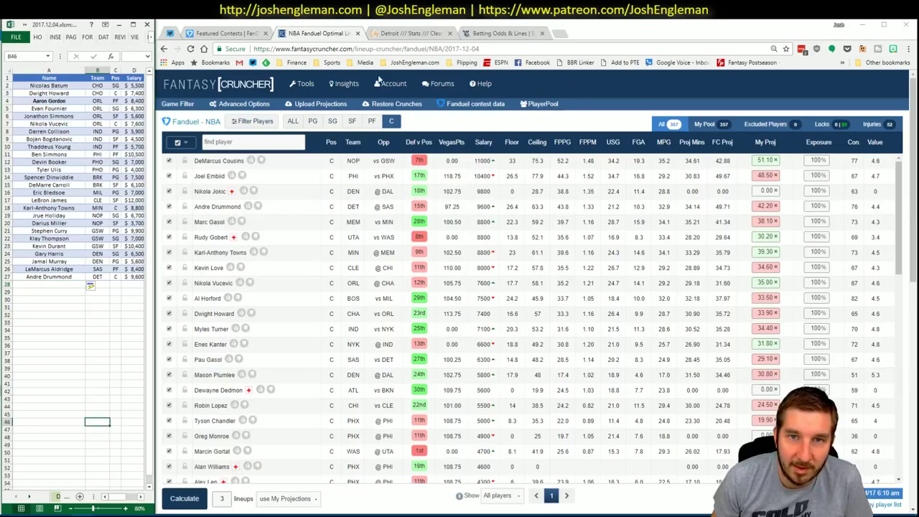
mouse_move(82, 515)
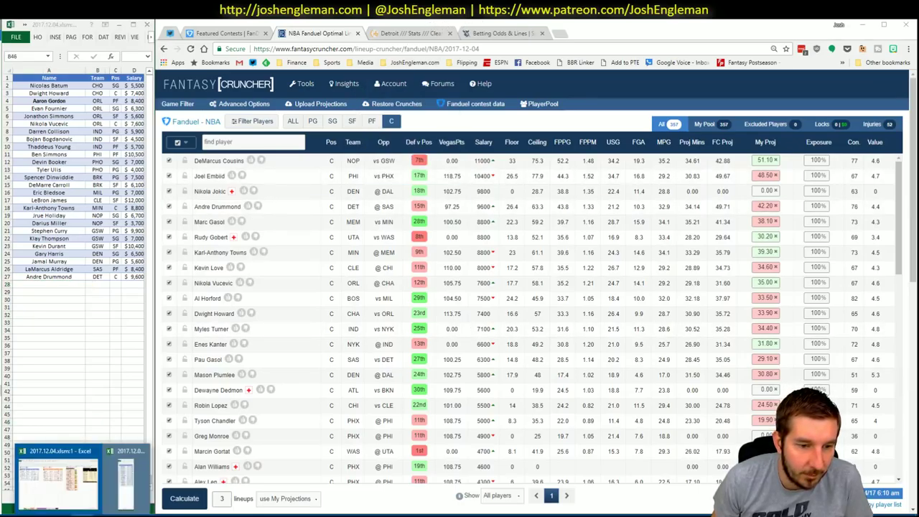
left_click(120, 490)
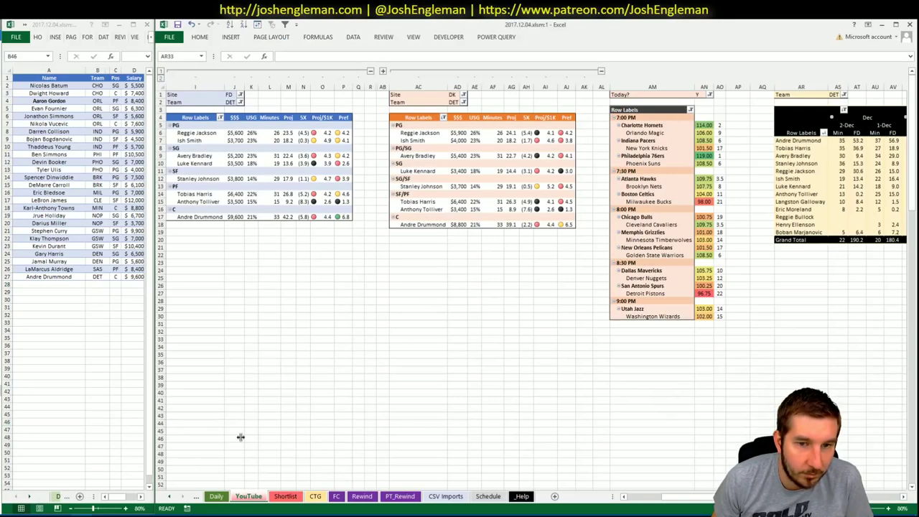
Step: Set the Team filters J2, AD2 and AS1 of the FD, DK and minutes pivots to UTA
left_click(429, 298)
left_click(231, 102)
type("UTA")
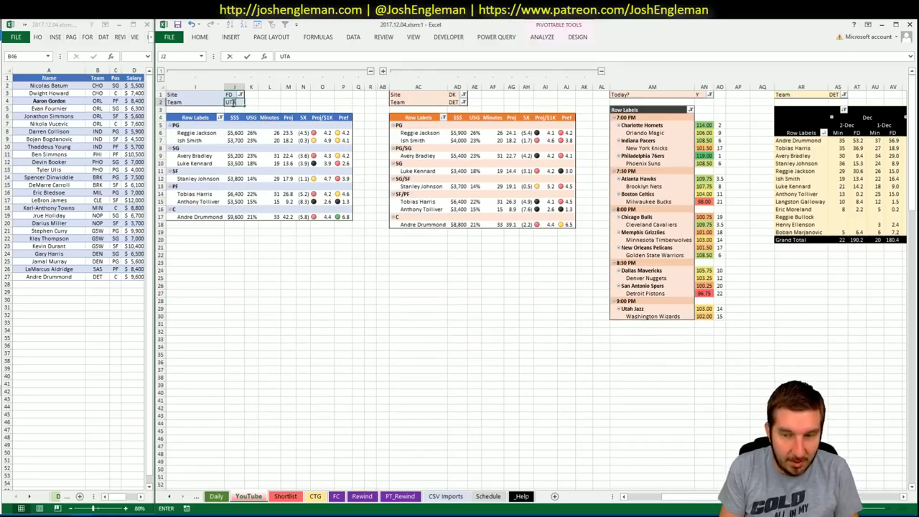
left_click(456, 103)
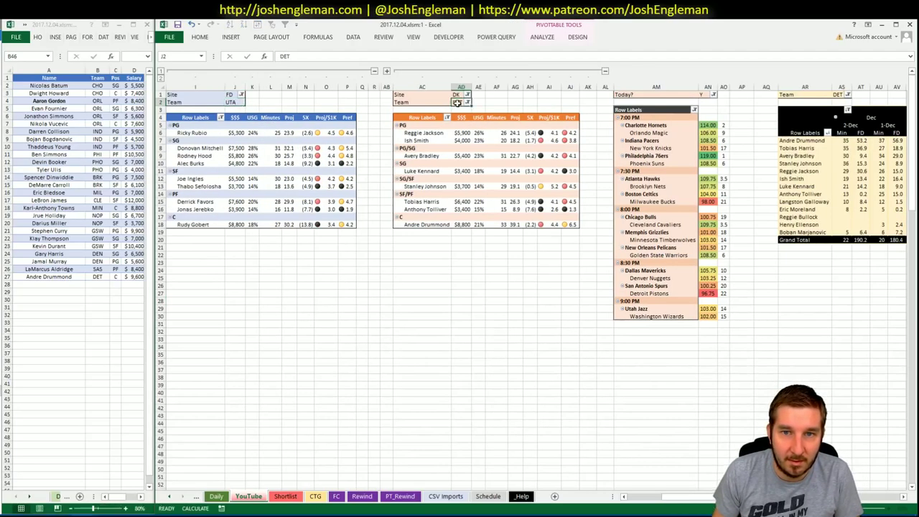
type("UTA")
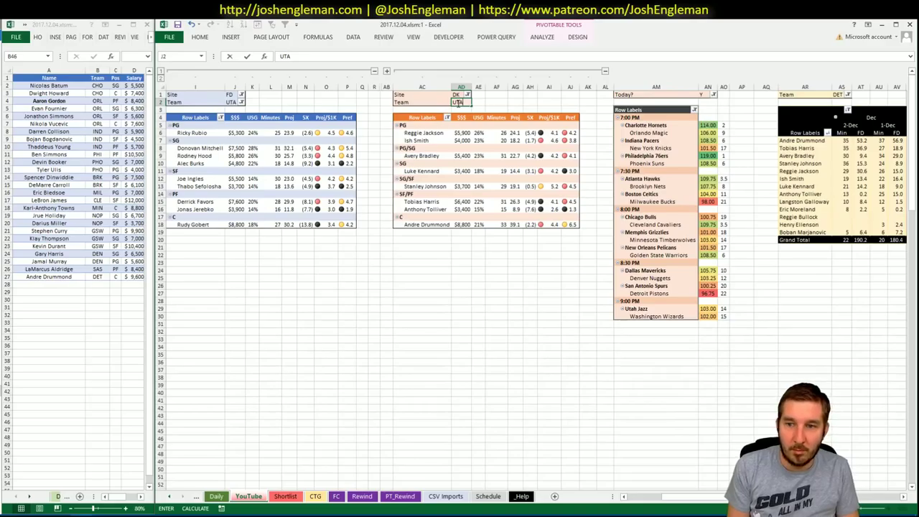
key("Return")
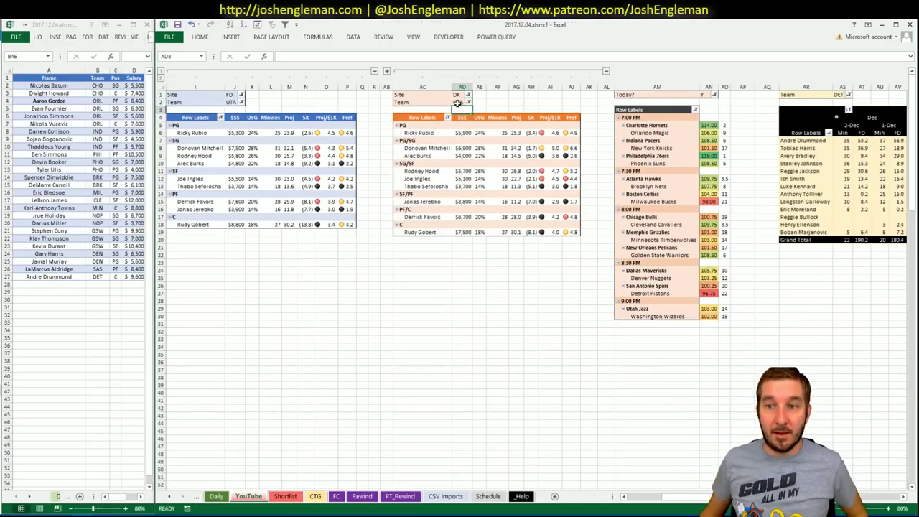
left_click(744, 140)
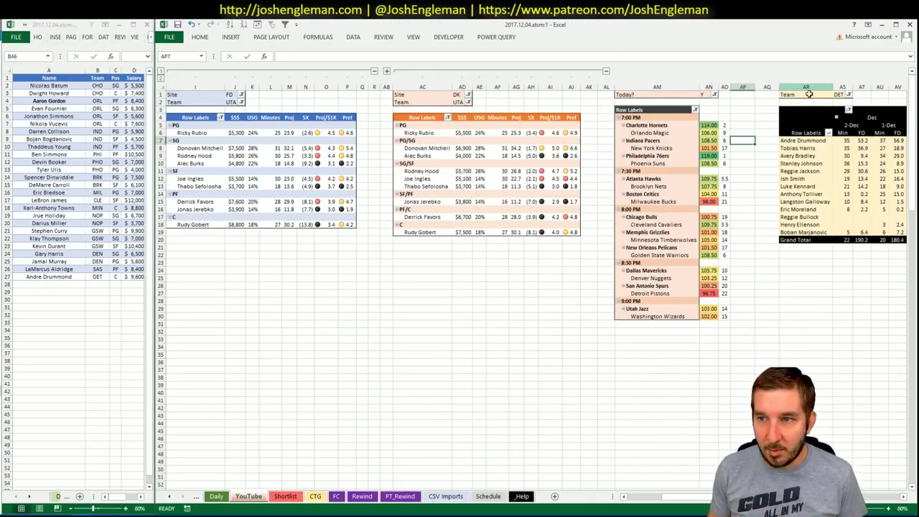
left_click(836, 94)
type("UTA")
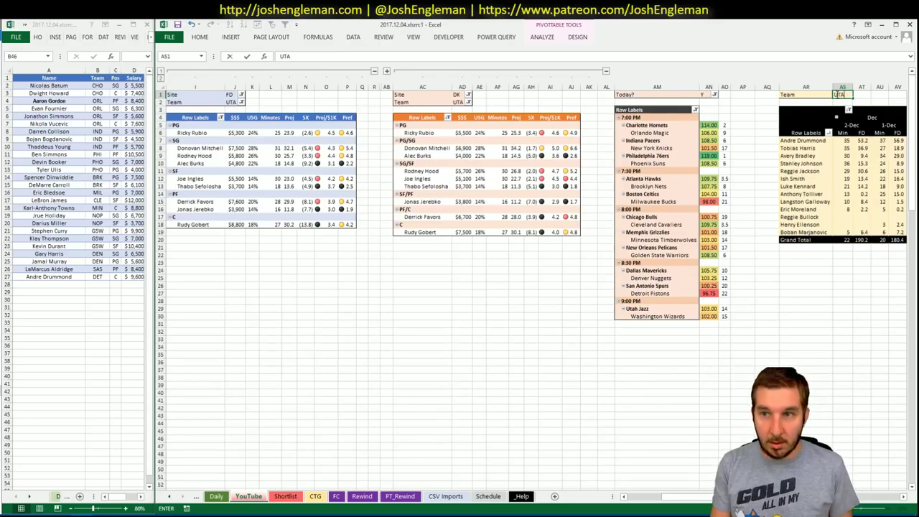
left_click(804, 316)
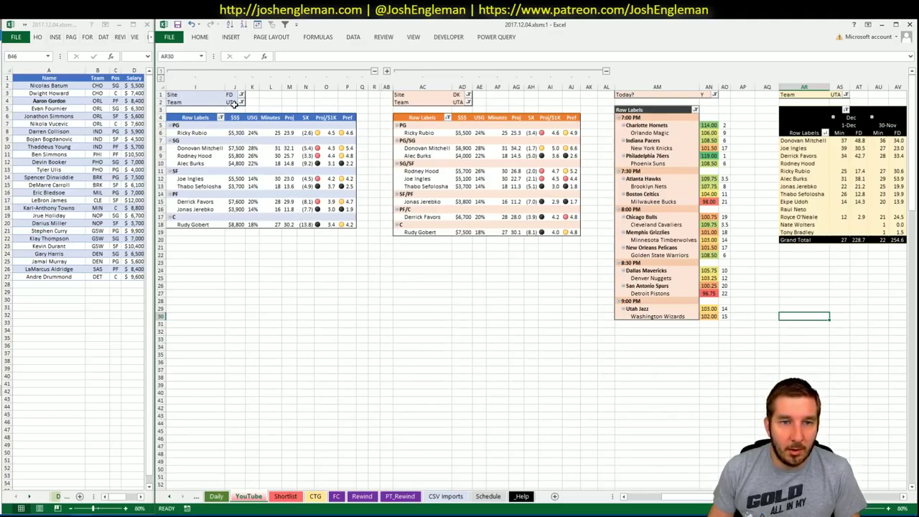
Step: Switch the FD and DK pivot Team filters J2 and AD2 to WAS
left_click_drag(231, 102, 230, 96)
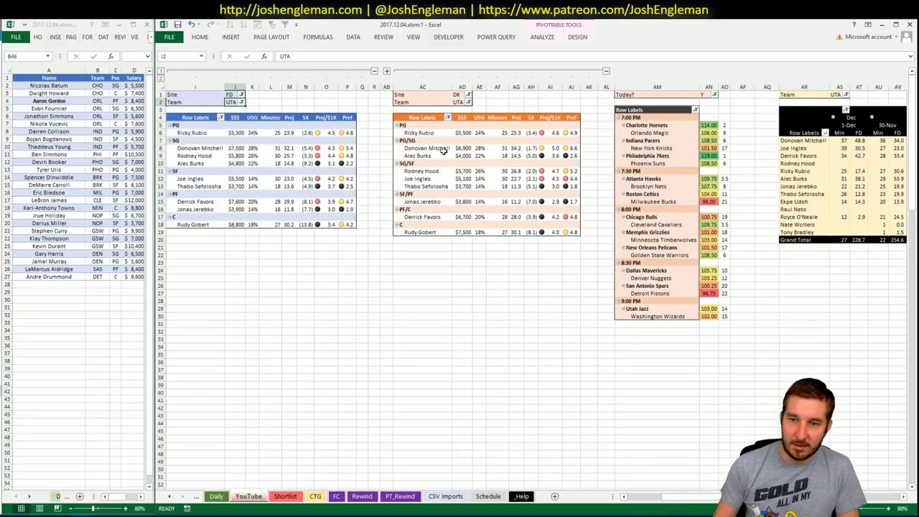
type("WAS")
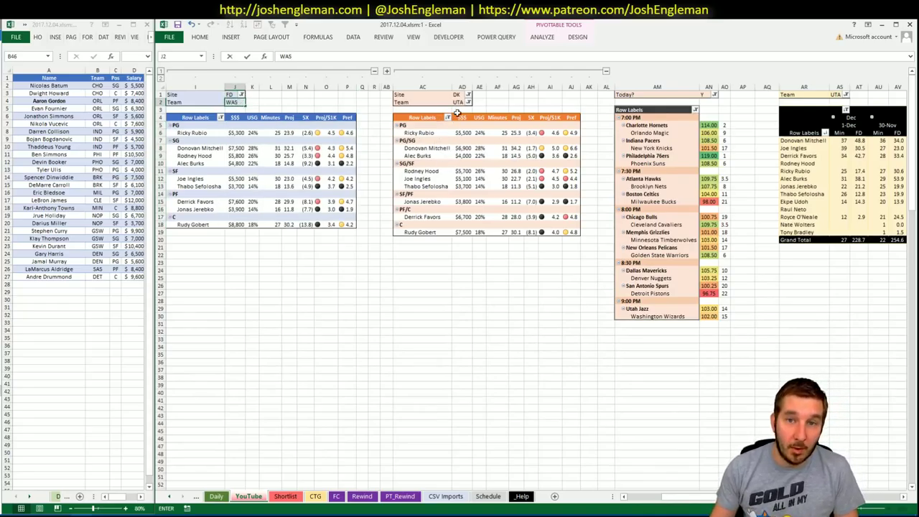
left_click(457, 102)
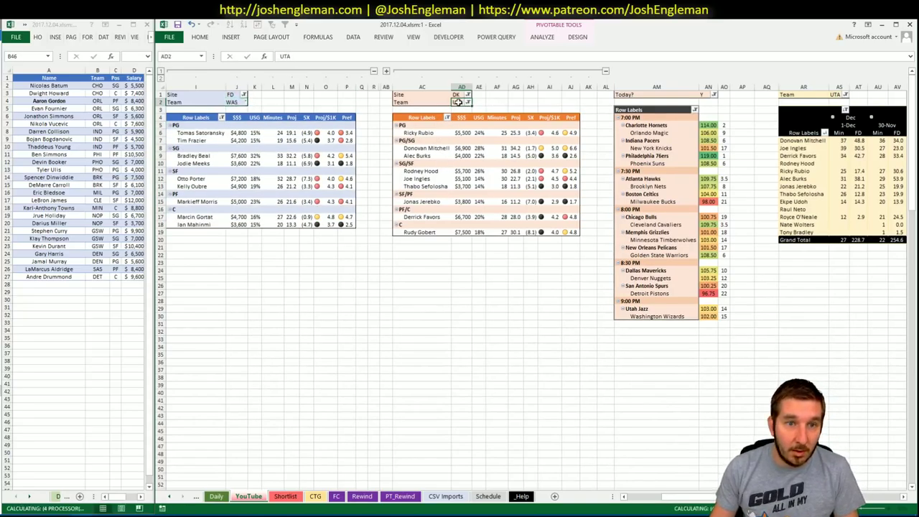
type("WAS")
key("Return")
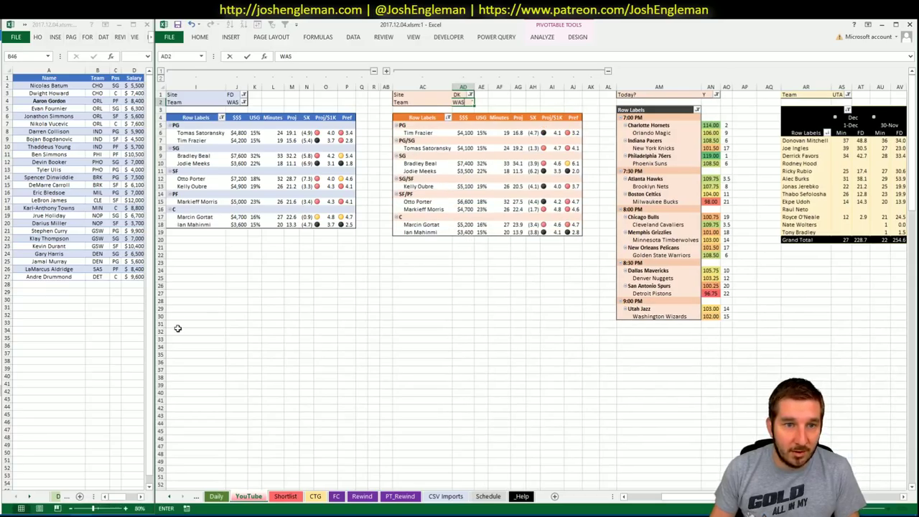
key("alt+Tab")
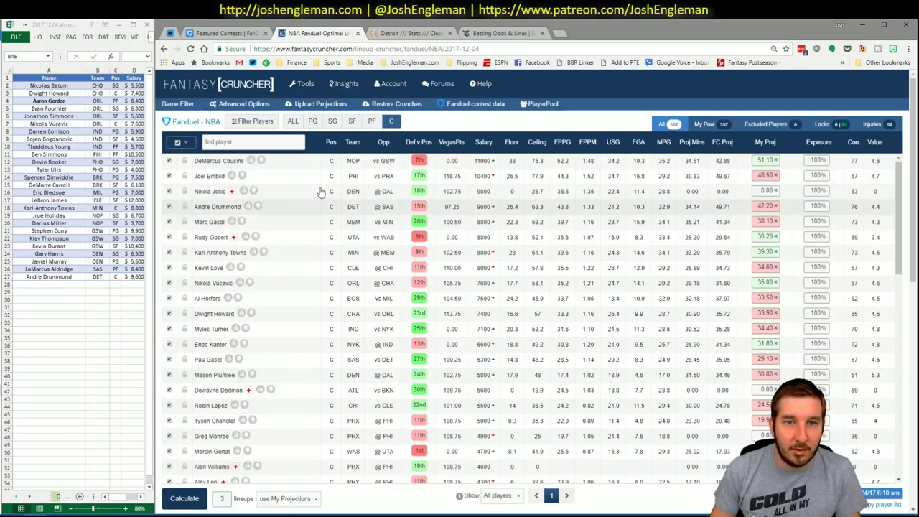
Step: Filter Fantasy Cruncher's pool to shooting guards and review Bradley Beal's game log
left_click(332, 122)
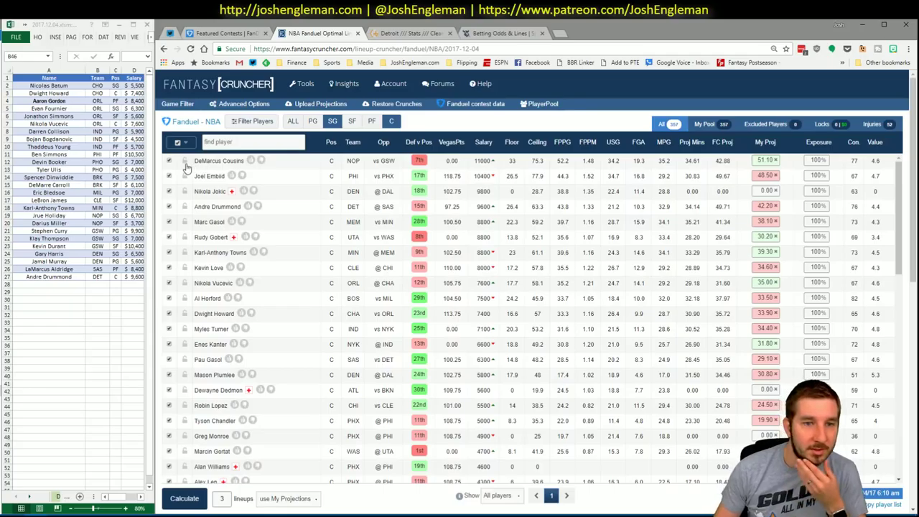
left_click(211, 191)
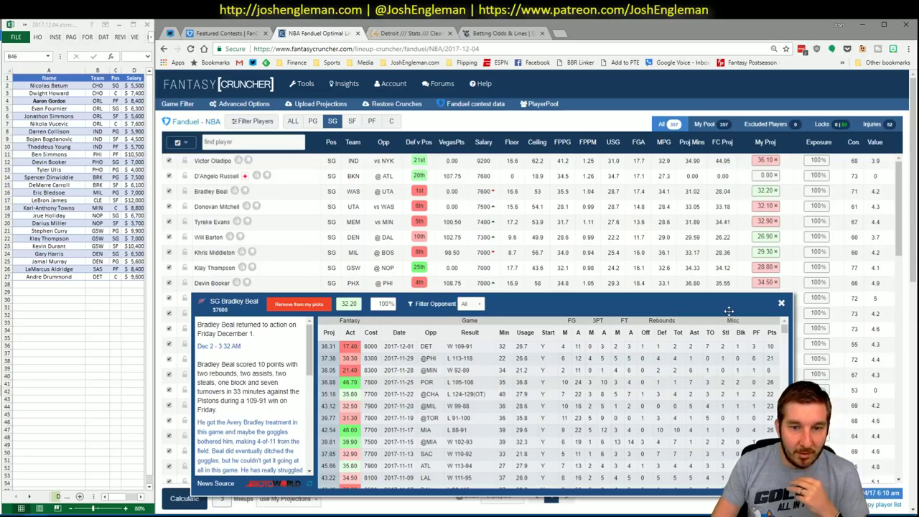
left_click(779, 304)
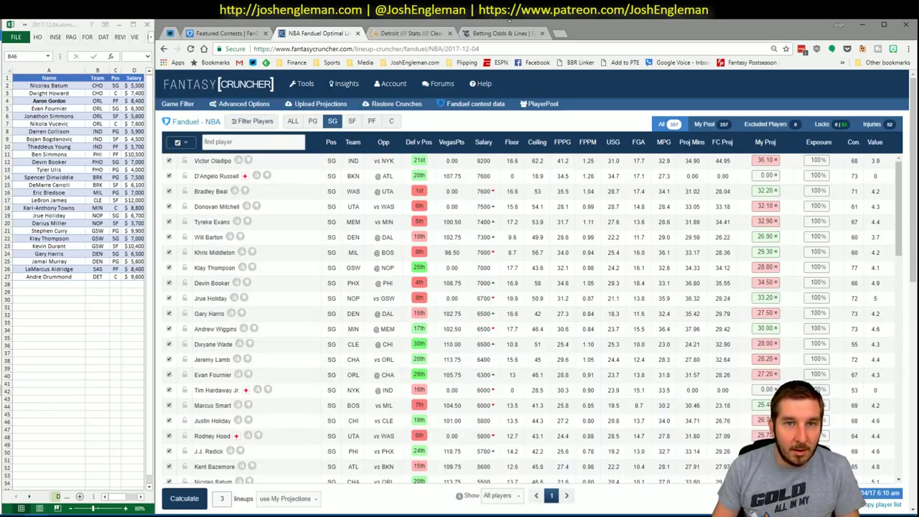
left_click(405, 33)
Step: Search 'wash' to open Washington Wizards' page and select its Shooting: Frequency table
left_click(302, 106)
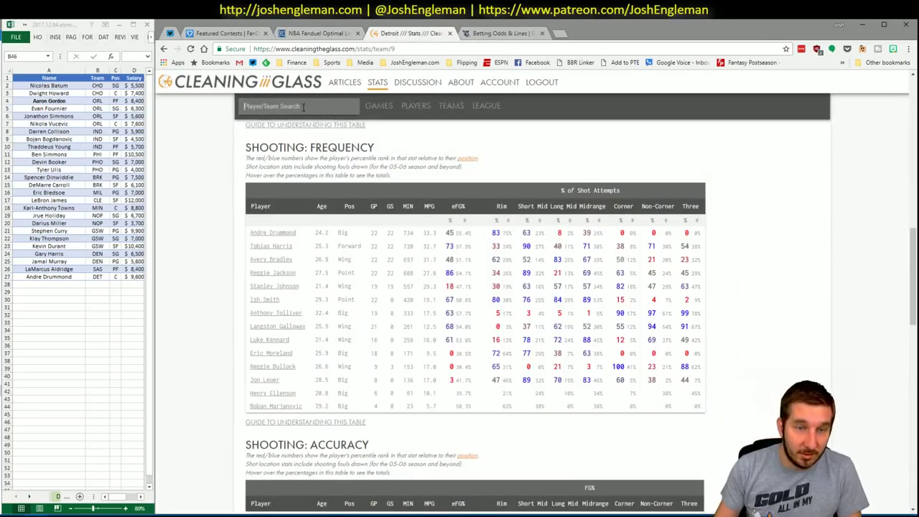
type("wash")
key("Return")
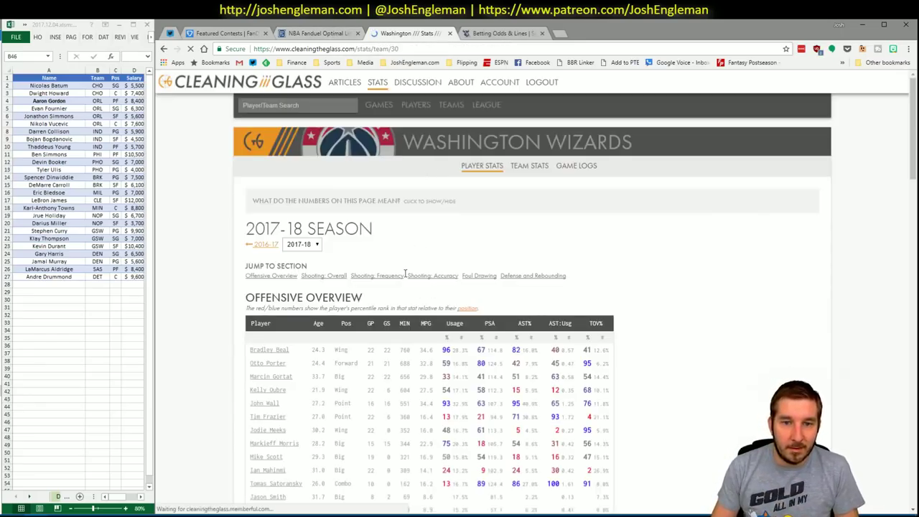
left_click(390, 278)
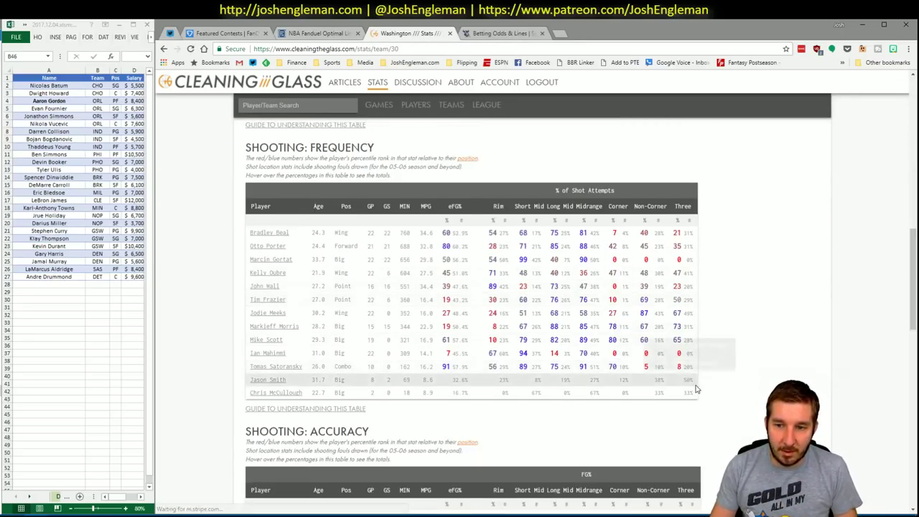
mouse_move(691, 394)
left_click_drag(691, 393, 246, 231)
Step: Open Excel's CTG sheet, then reselect Washington's Shooting: Frequency table for pasting
left_click(58, 477)
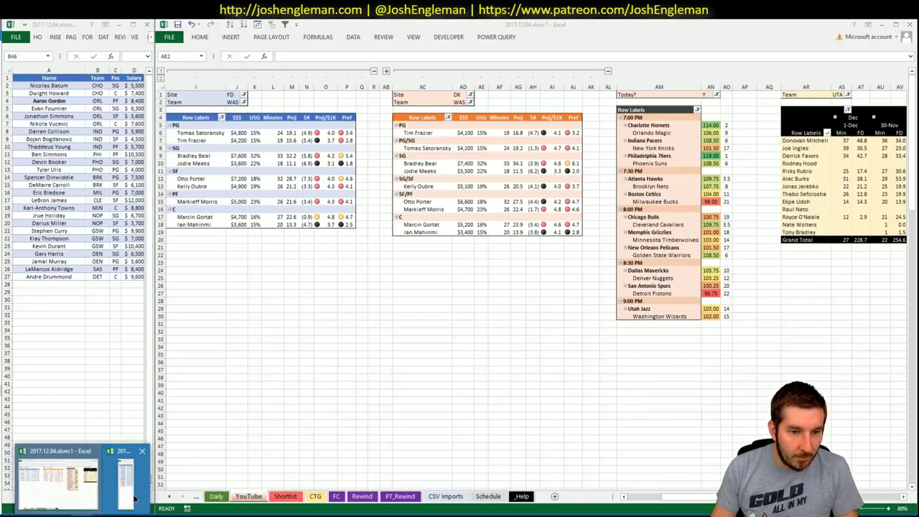
left_click(126, 477)
left_click(316, 496)
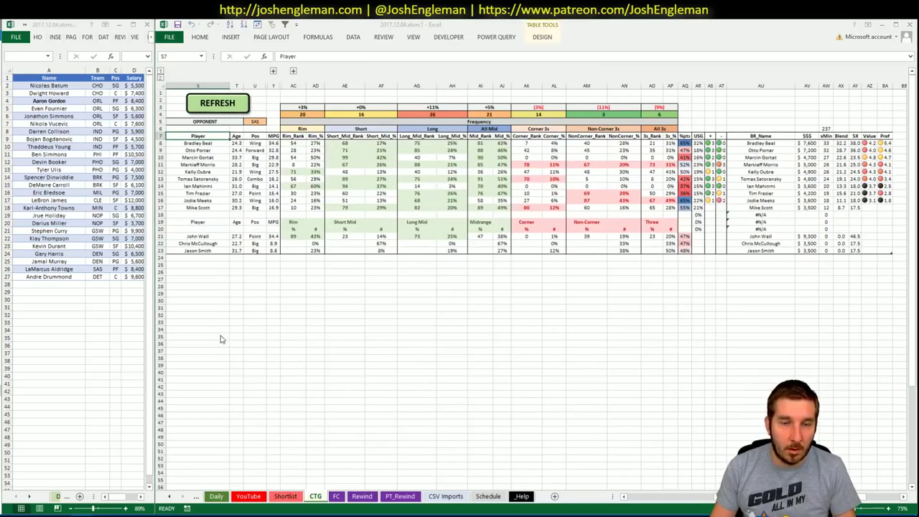
key("alt+Tab")
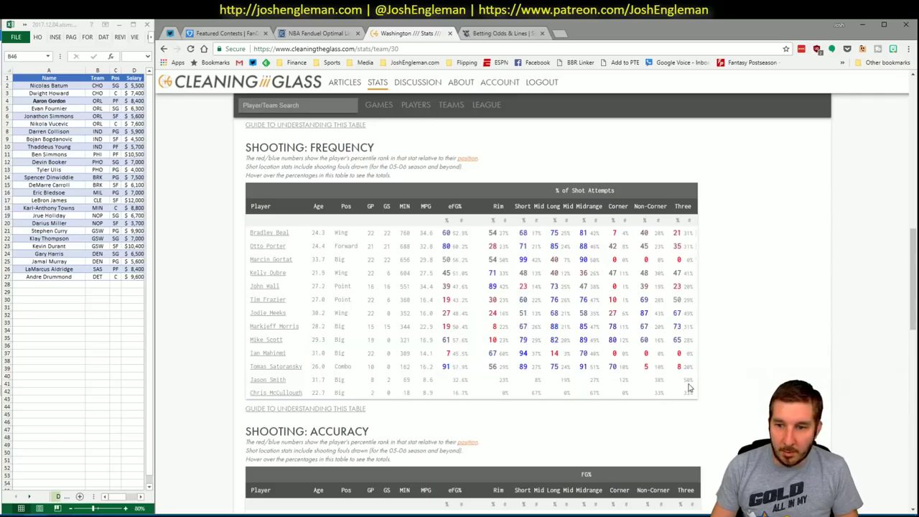
mouse_move(693, 395)
left_click_drag(692, 392, 252, 239)
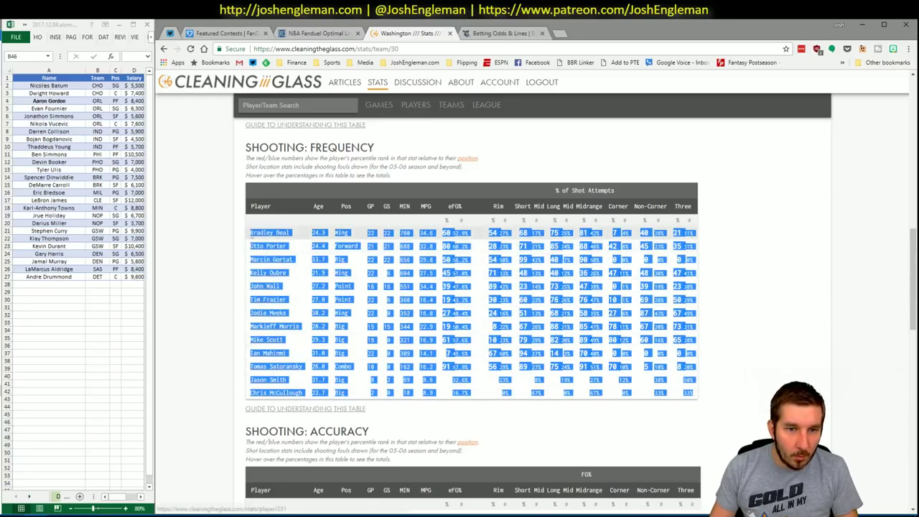
left_click(103, 455)
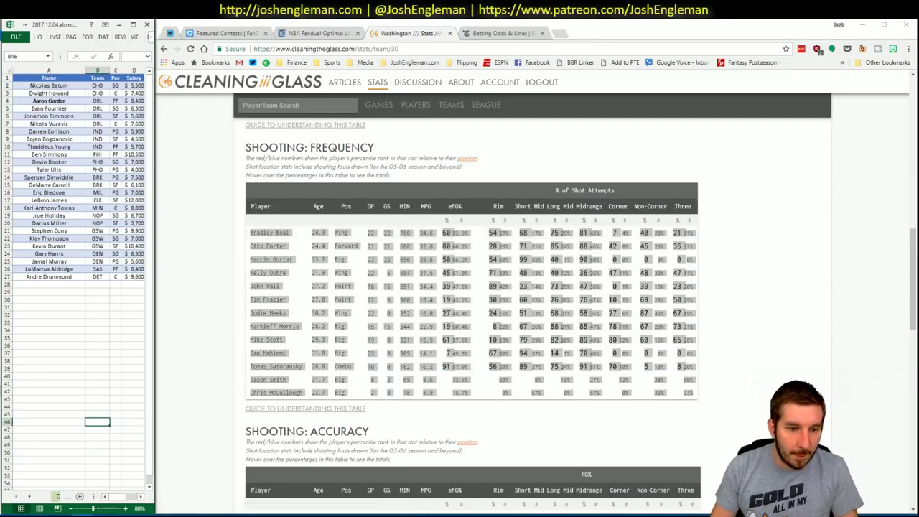
Step: Set the CTG sheet's Opponent cell U5 to UTA for Washington's shot profiles
mouse_move(78, 515)
left_click(125, 477)
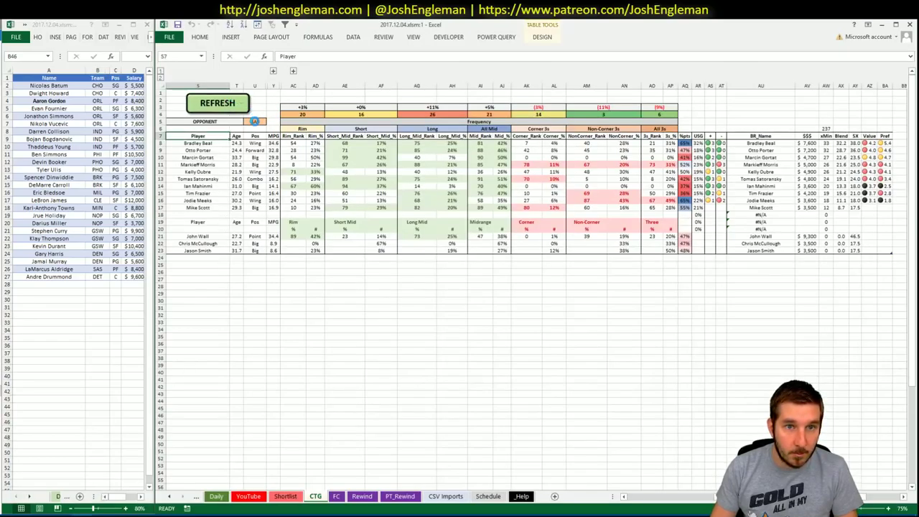
left_click(254, 120)
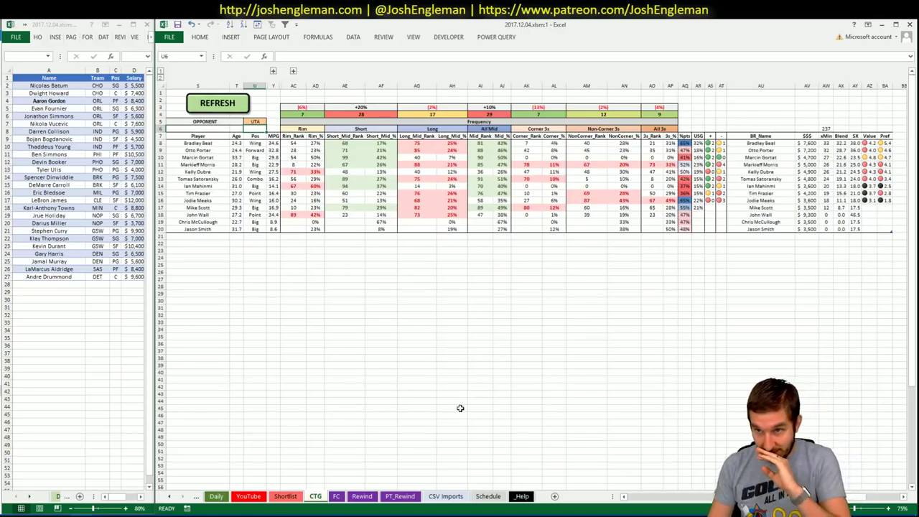
Step: Set the minutes pivot's Team filter AS2 to WAS on the YouTube sheet
left_click(248, 496)
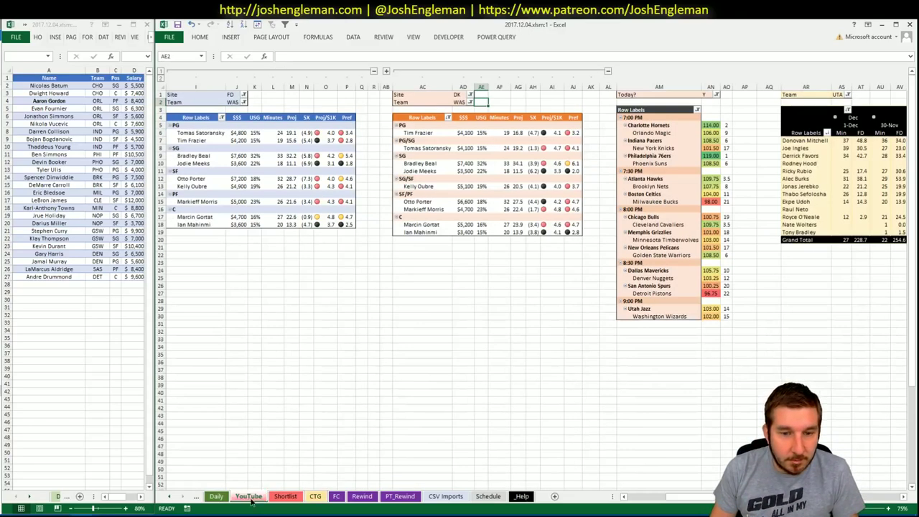
left_click(424, 364)
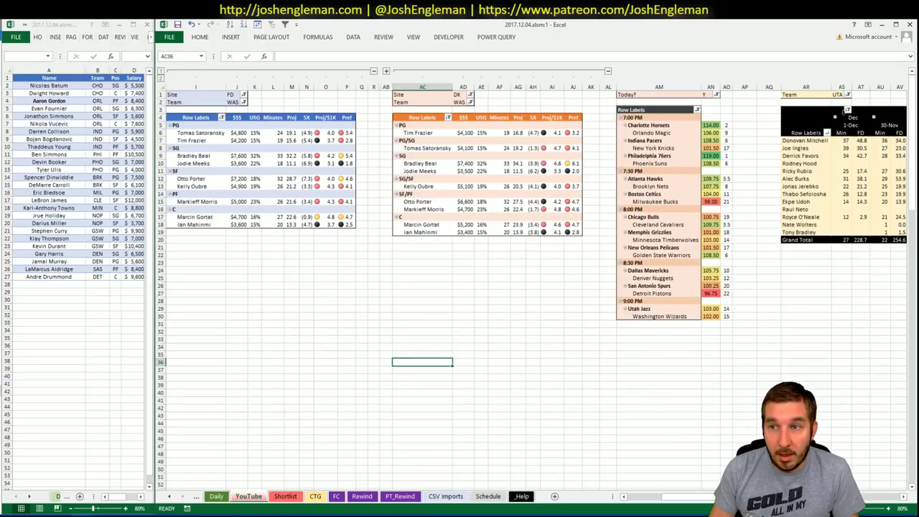
left_click(839, 97)
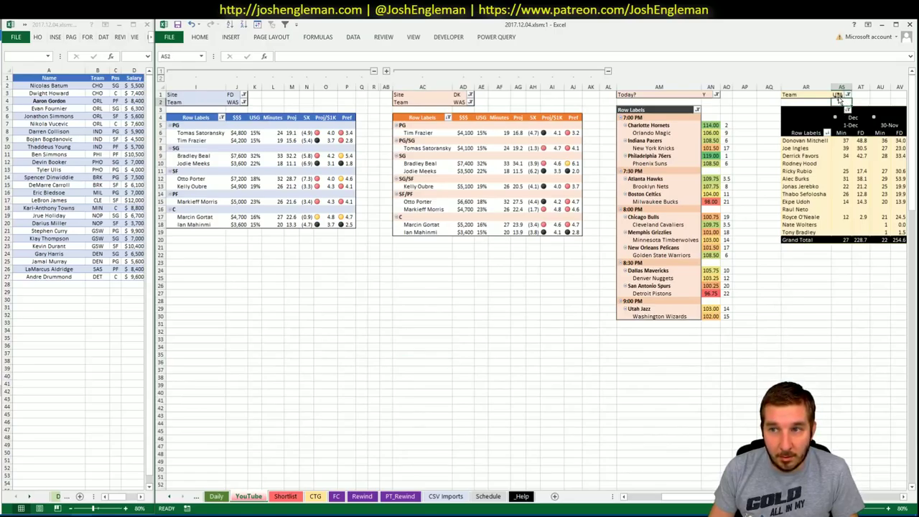
type("WAS")
key("Return")
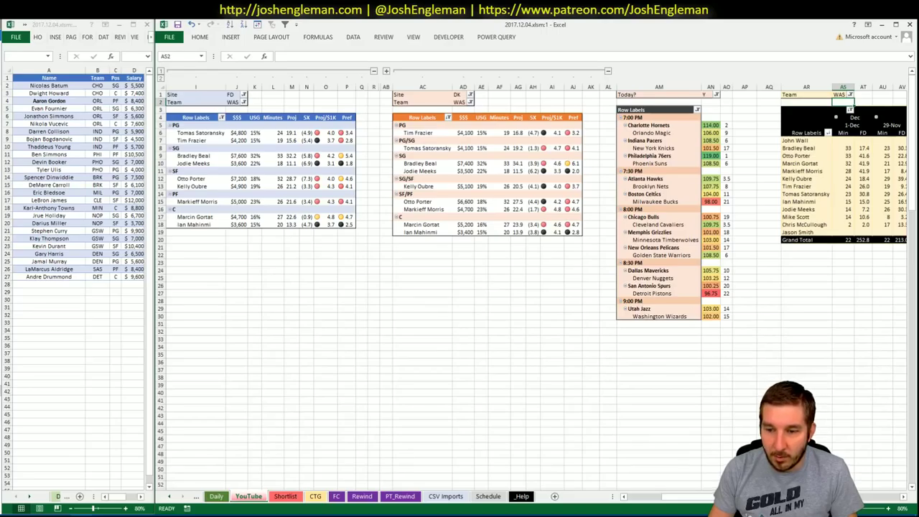
Step: Add Marcin Gortat (WAS, C, $4,700) to the shortlist in row 28
left_click_drag(668, 496, 680, 496)
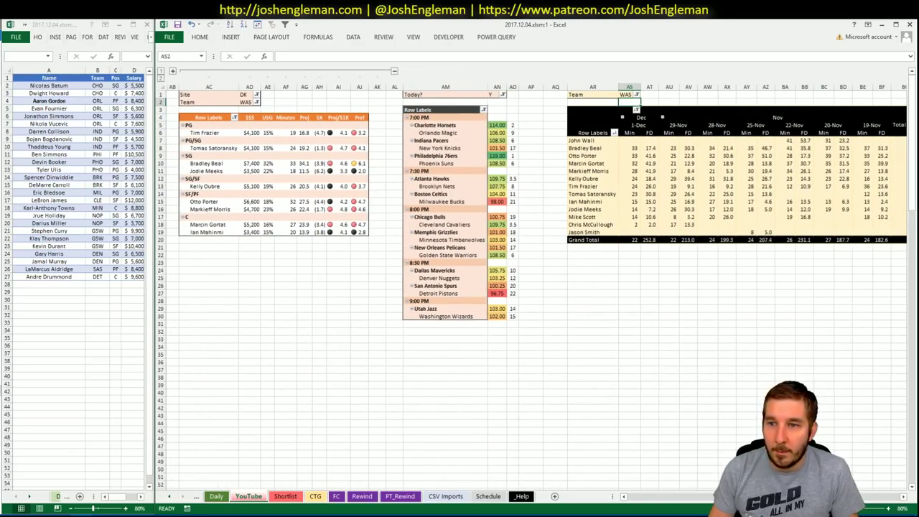
scroll(287, 289, "left", 10)
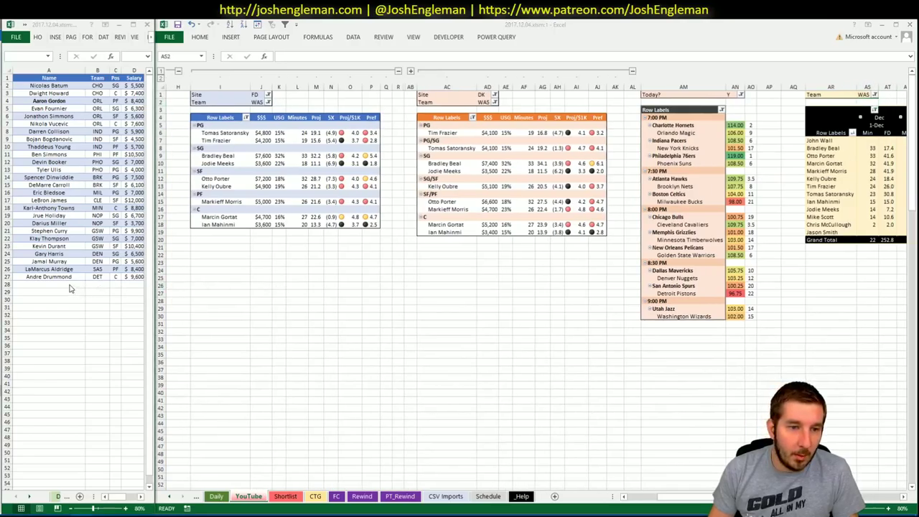
left_click(71, 283)
type("Marcis G")
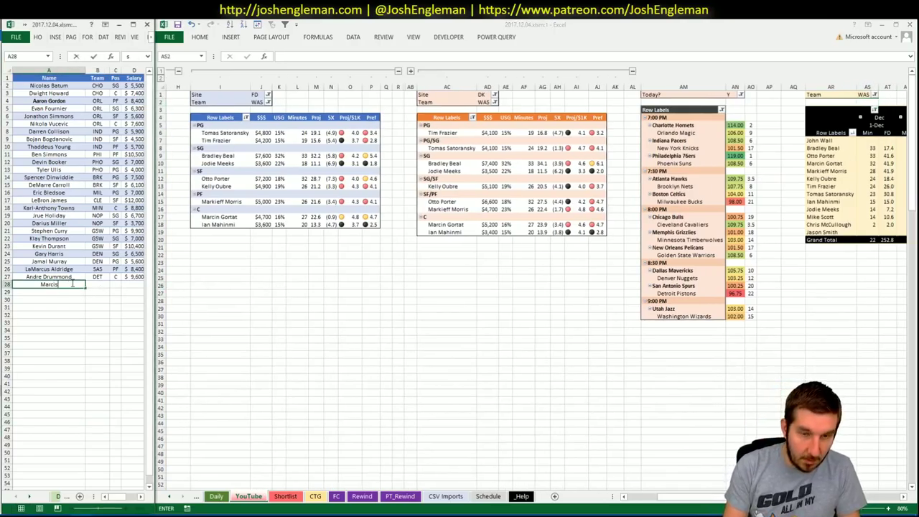
key("BackSpace")
key("BackSpace")
key("BackSpace")
type("n Gor")
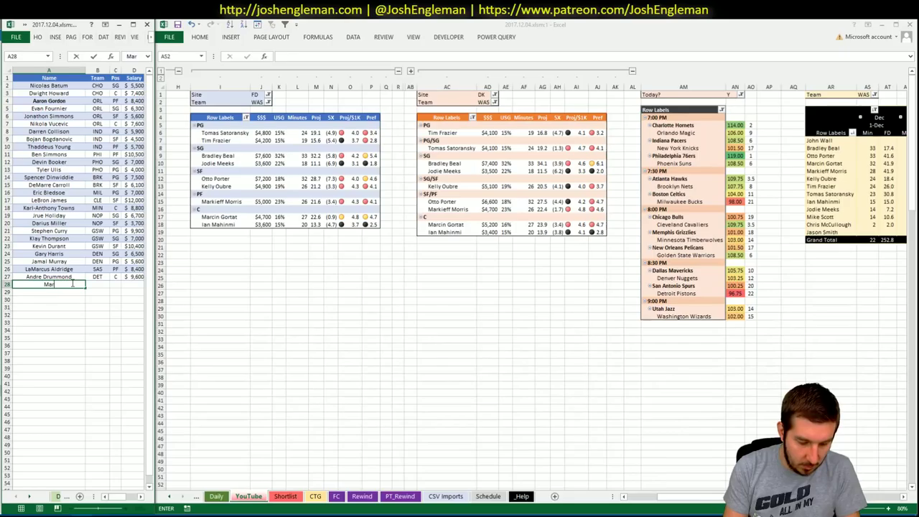
type("tat")
key("Return")
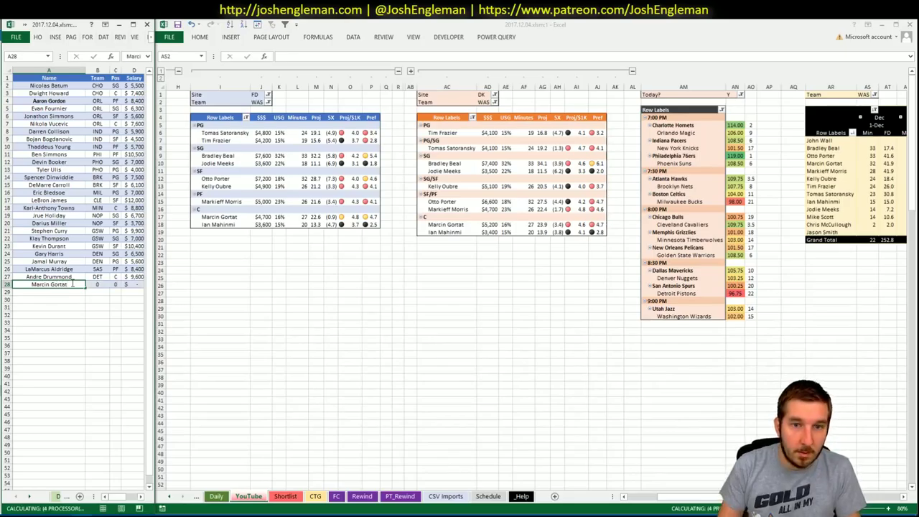
left_click(315, 496)
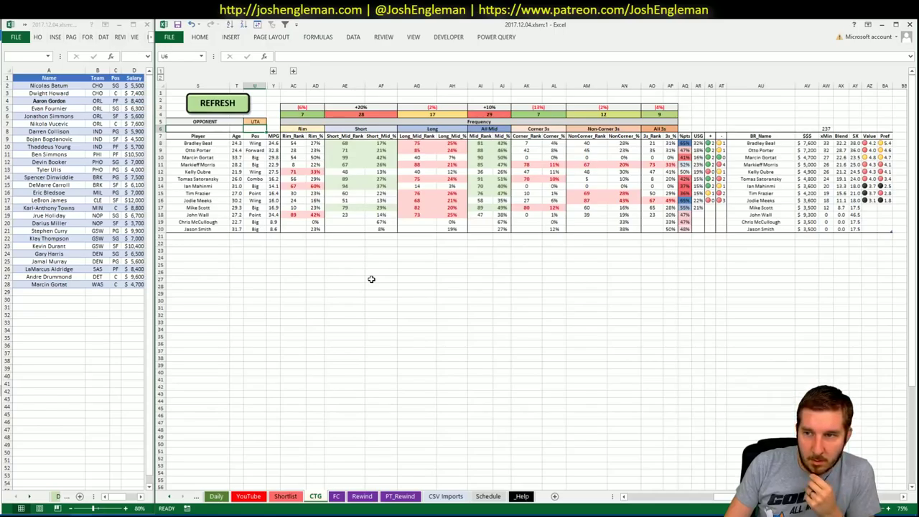
Step: Return to the YouTube sheet and scan across the Washington FD, DK and minutes pivots
left_click(253, 496)
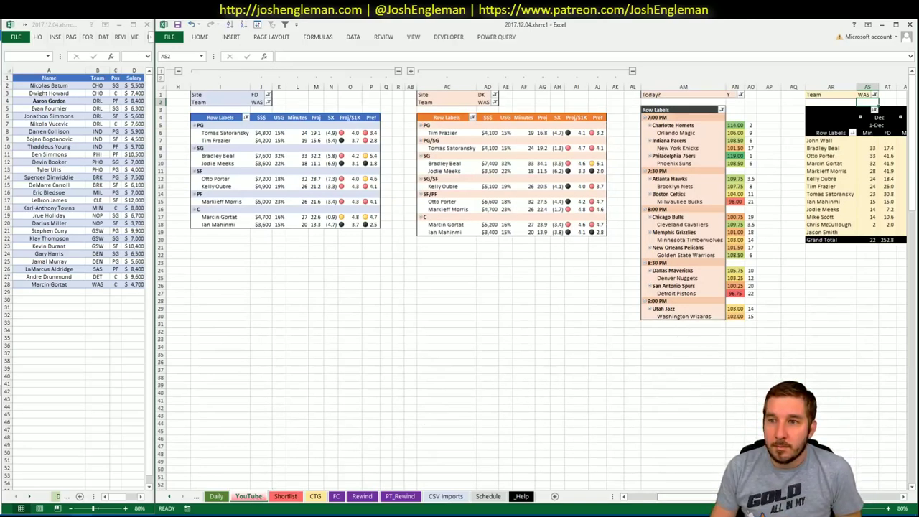
scroll(681, 496, "right", 10)
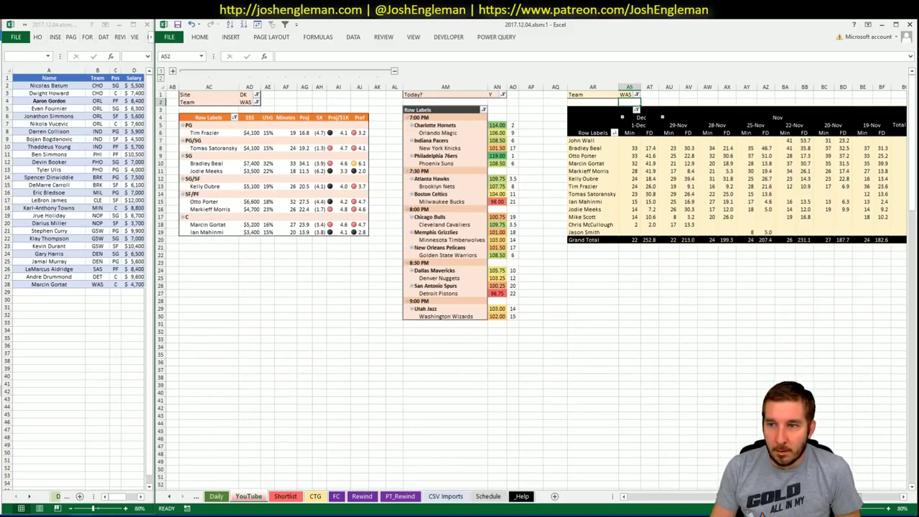
scroll(537, 287, "left", 6)
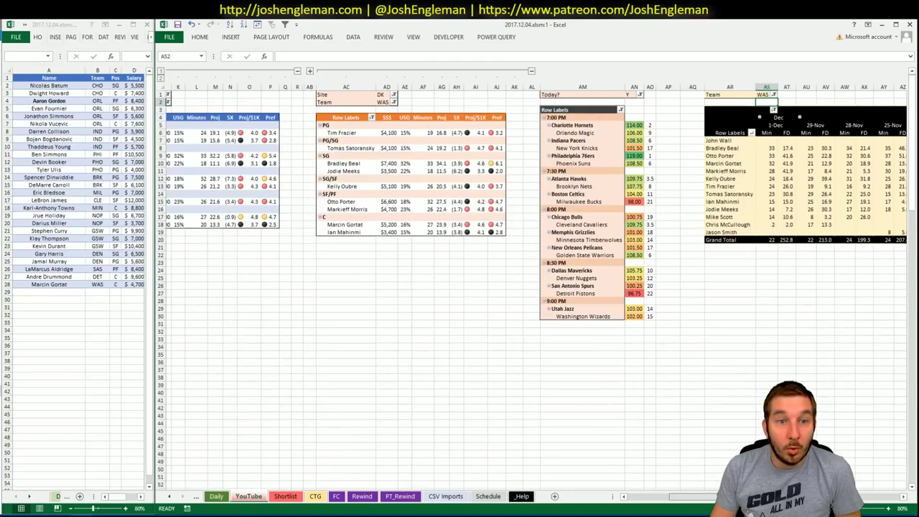
scroll(536, 278, "left", 3)
scroll(536, 277, "right", 10)
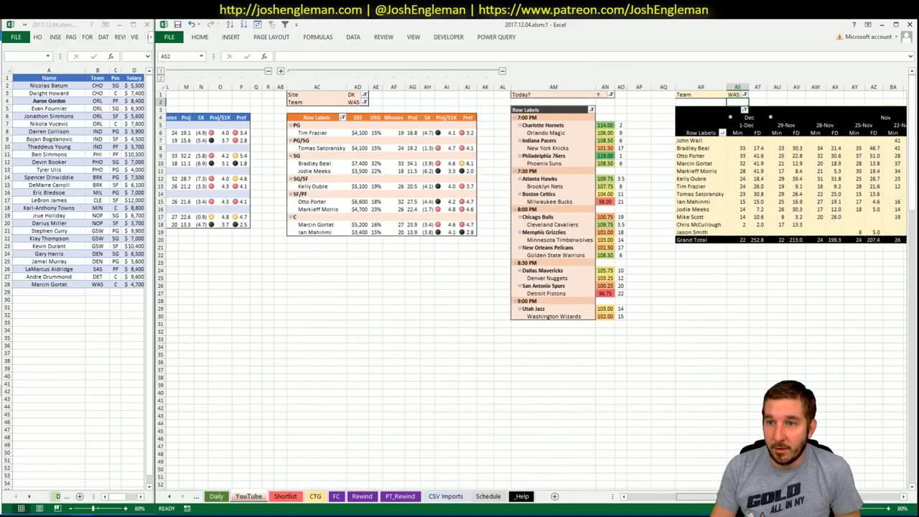
scroll(536, 278, "left", 10)
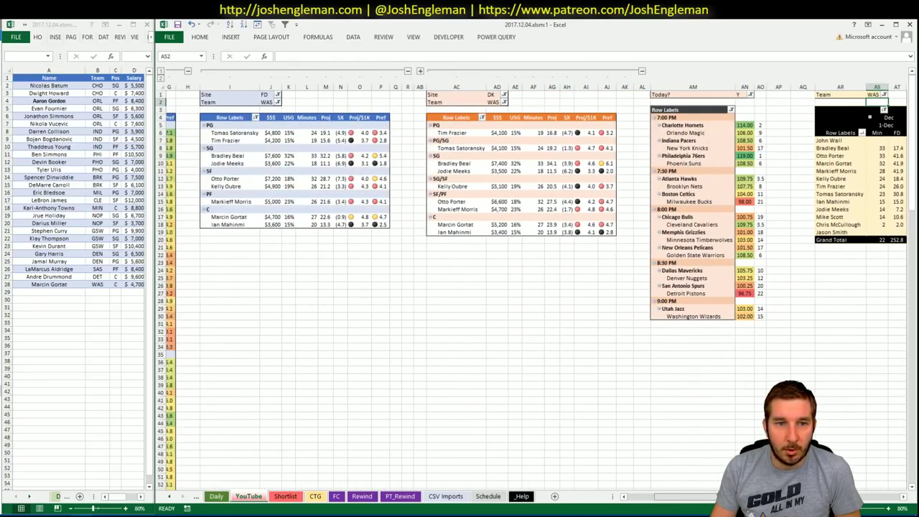
scroll(536, 278, "right", 10)
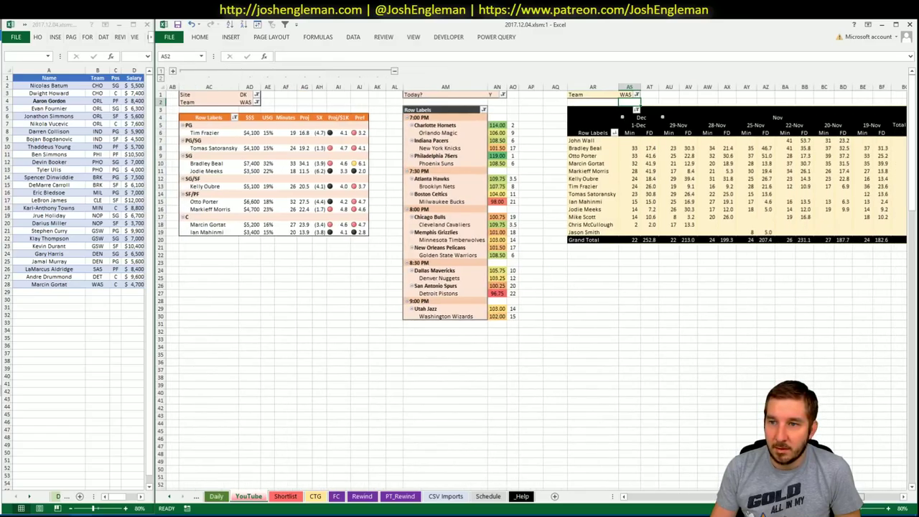
scroll(536, 278, "left", 10)
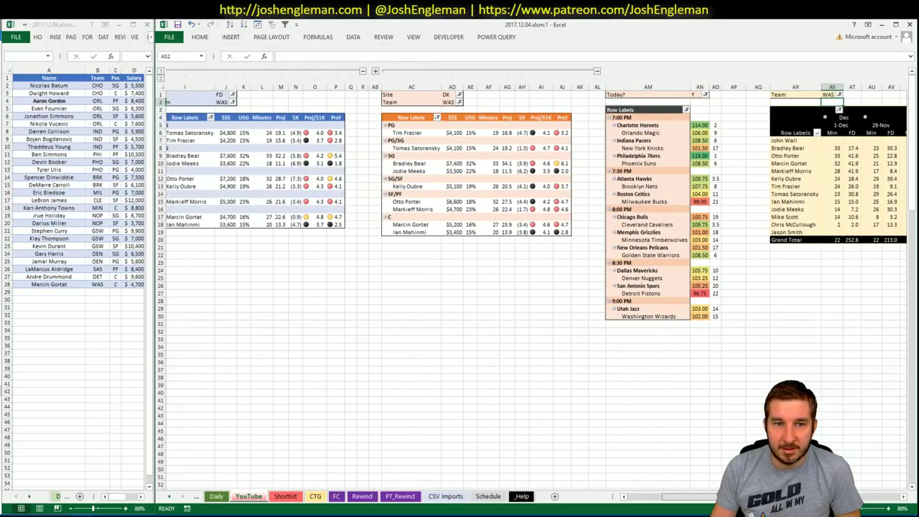
left_click(346, 309)
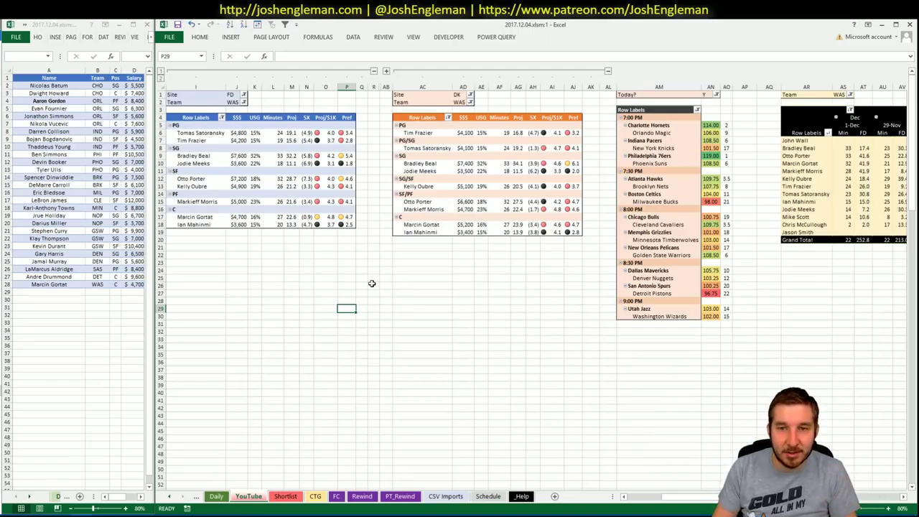
left_click(345, 285)
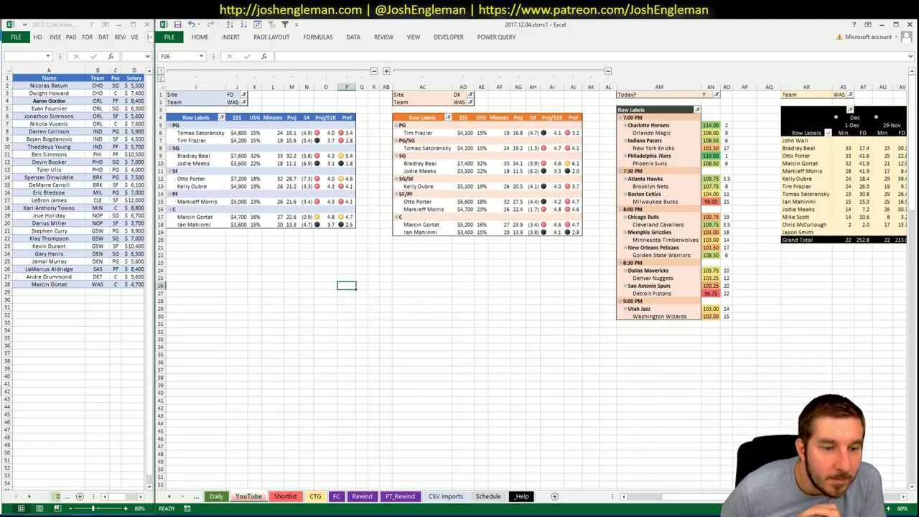
Step: Show FantasyCruncher's NBA FanDuel optimal lineup page down to the Crunch_1 lineups
key("alt+Tab")
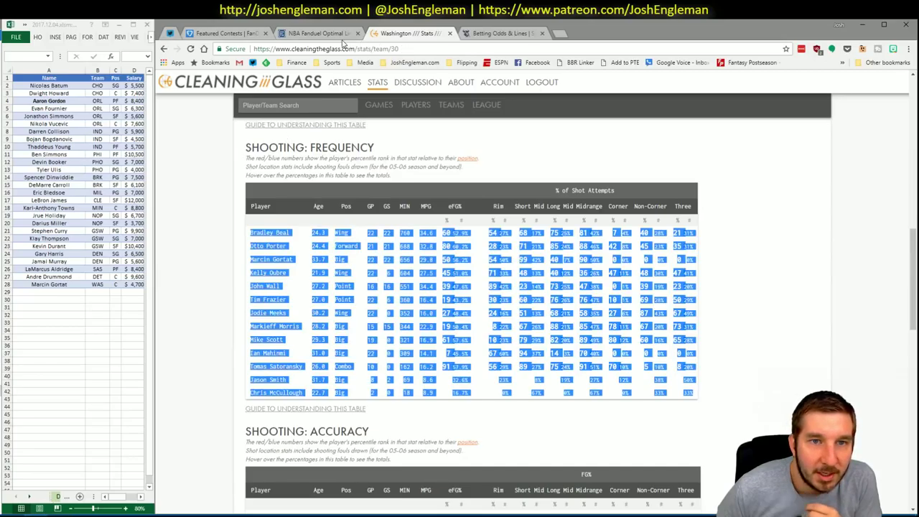
left_click(333, 36)
scroll(660, 495, "down", 5)
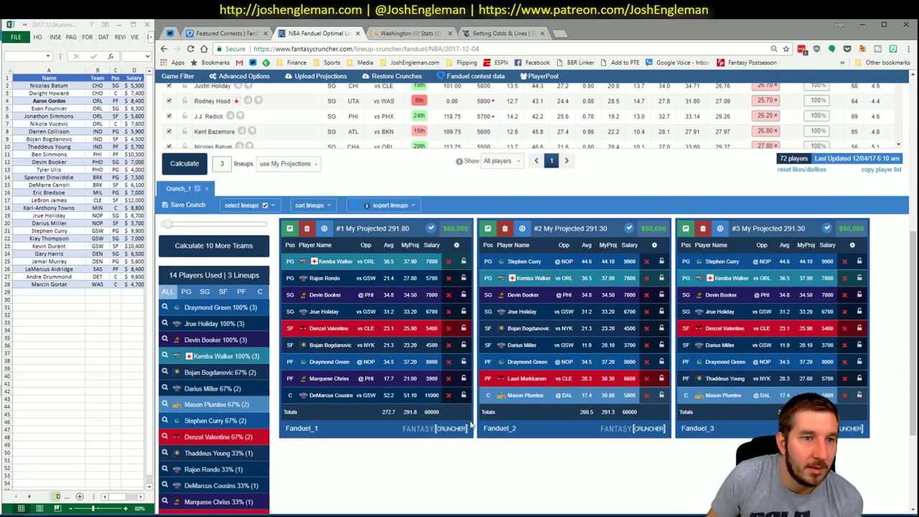
Step: Open Excel's Sort dialog for the shortlist from the DATA ribbon
left_click(97, 177)
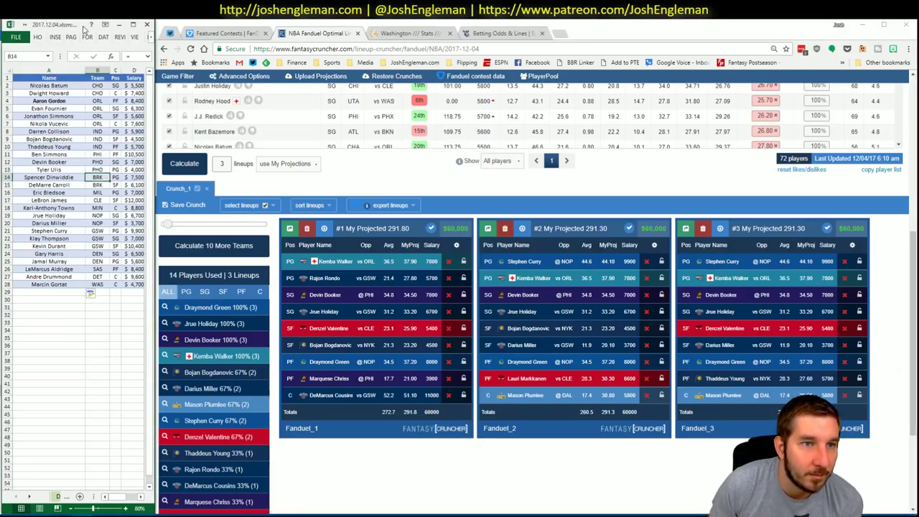
left_click(103, 37)
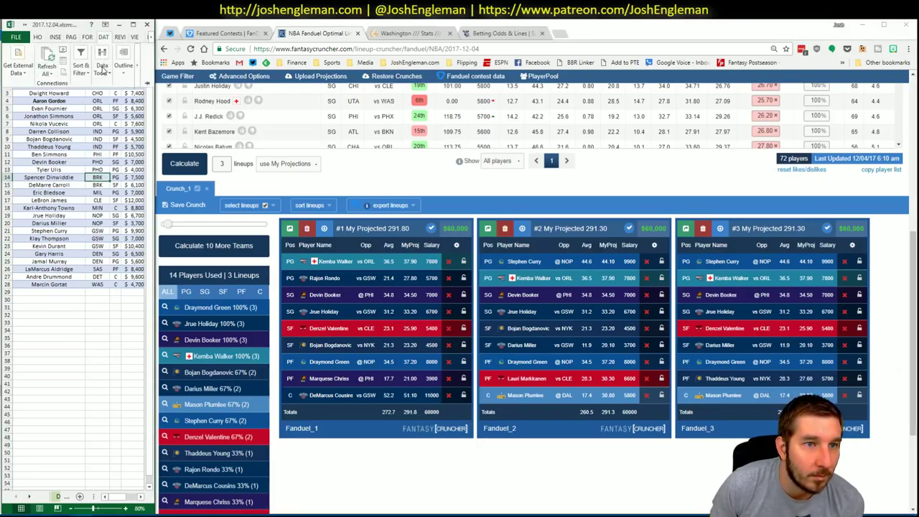
left_click(81, 71)
Step: Custom-sort the 27-player shortlist by position PG, SG, SF, PF, C, then salary descending, then name
left_click(92, 105)
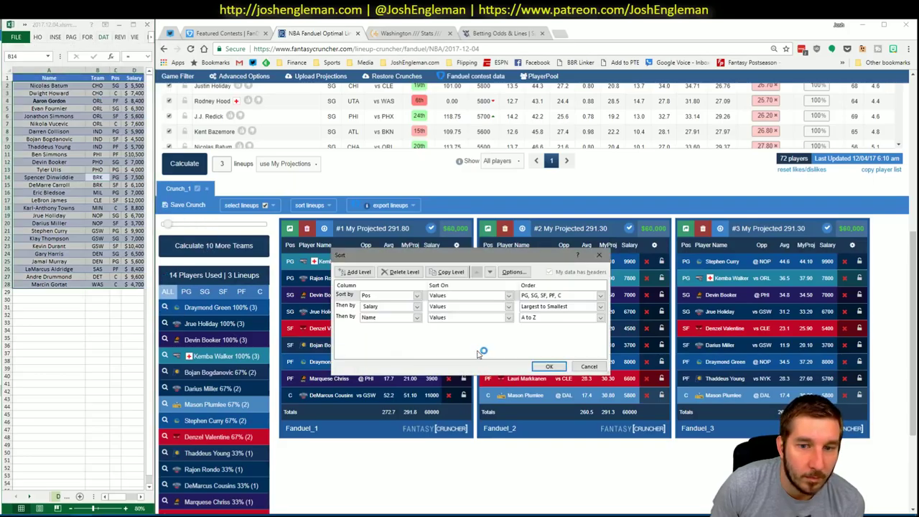
left_click(558, 371)
left_click(77, 360)
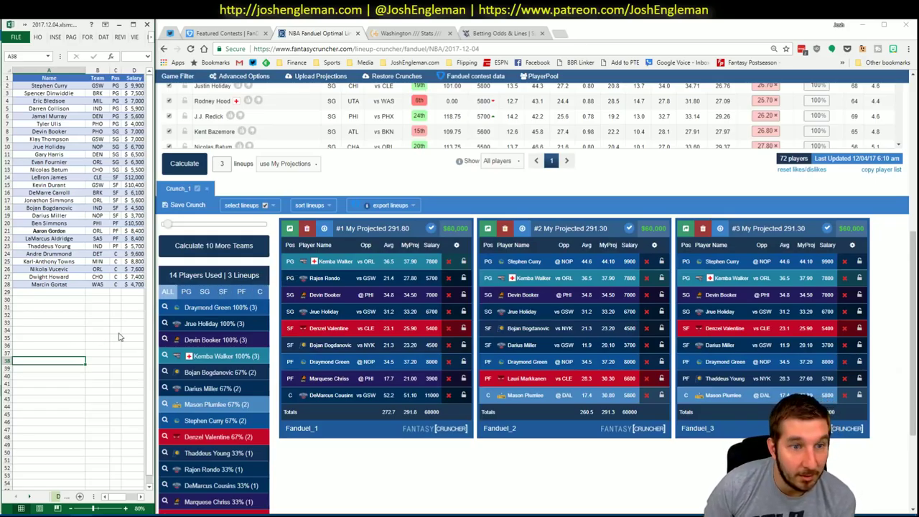
left_click(52, 329)
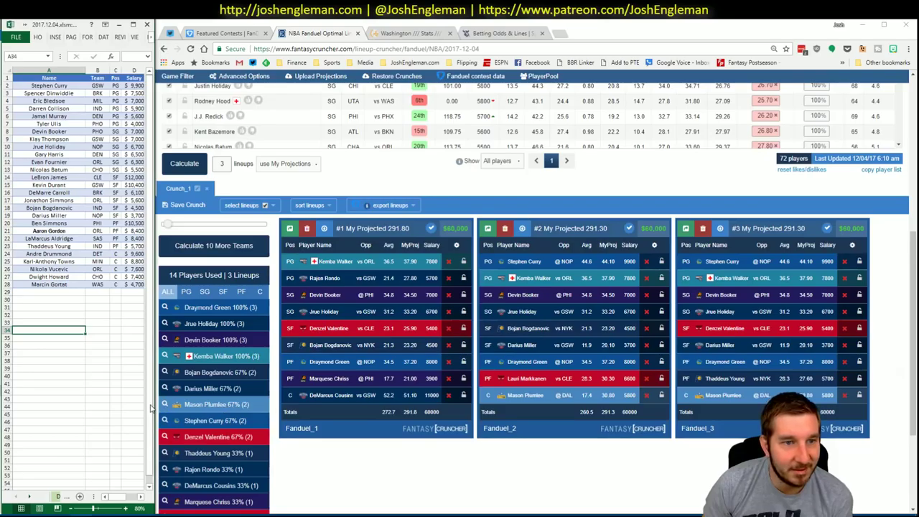
left_click(103, 362)
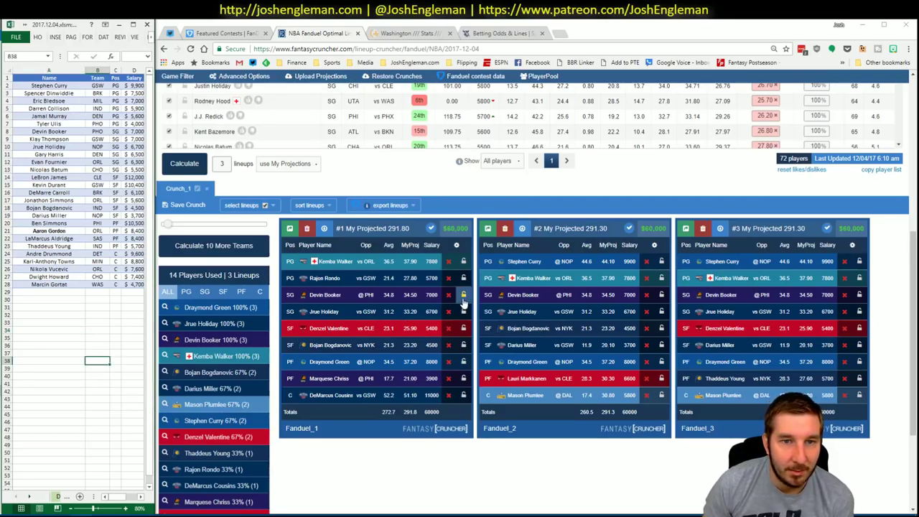
Step: Filter FantasyCruncher to small forwards, lock LeBron James, and generate lineups around him
scroll(427, 187, "up", 5)
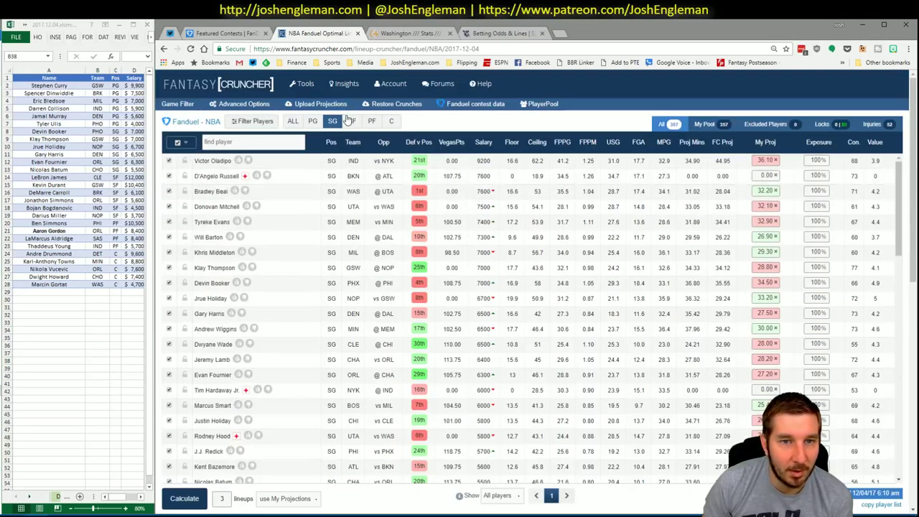
left_click_drag(115, 178, 54, 210)
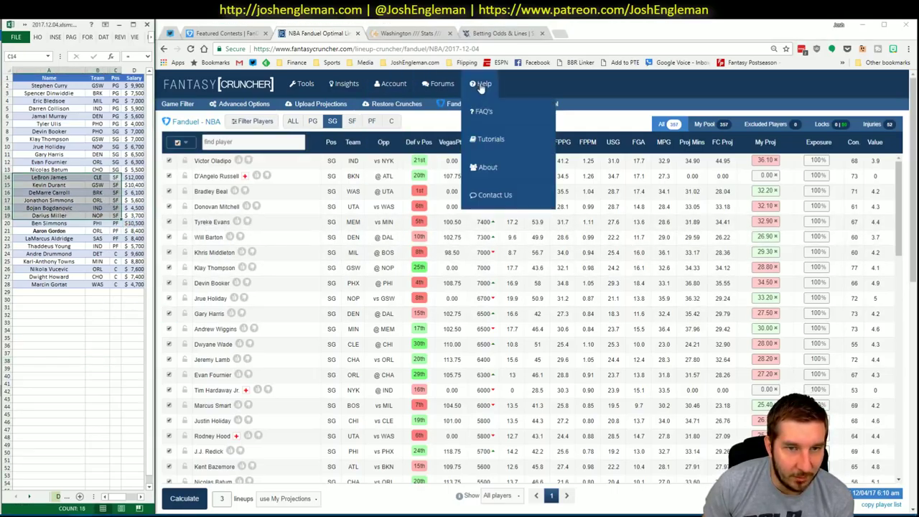
left_click(371, 121)
left_click(351, 121)
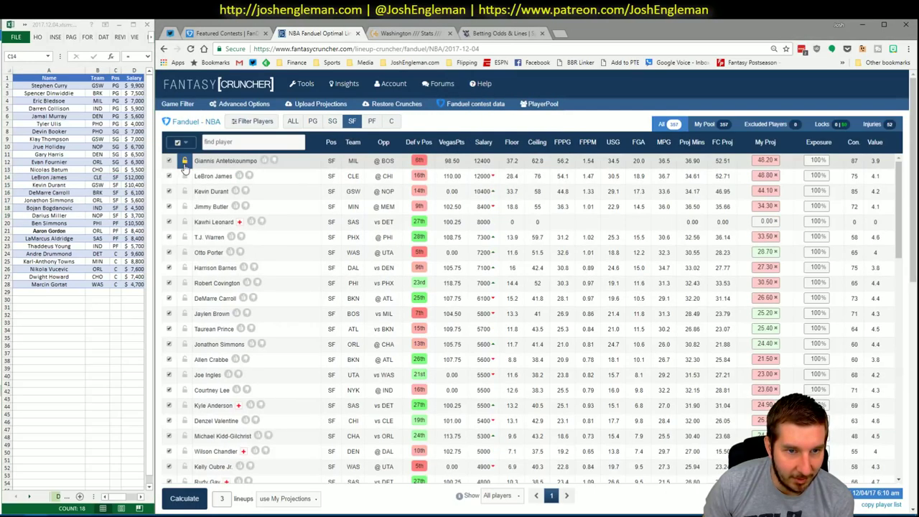
left_click(184, 177)
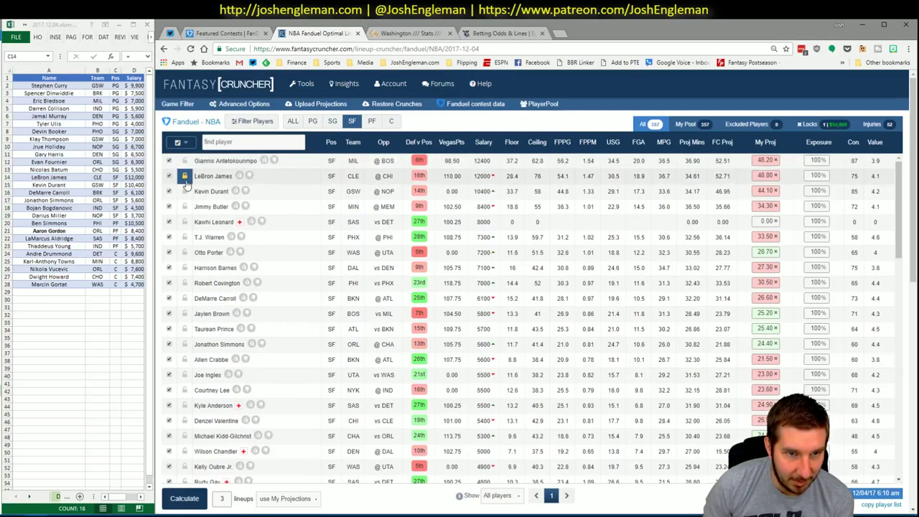
left_click(183, 498)
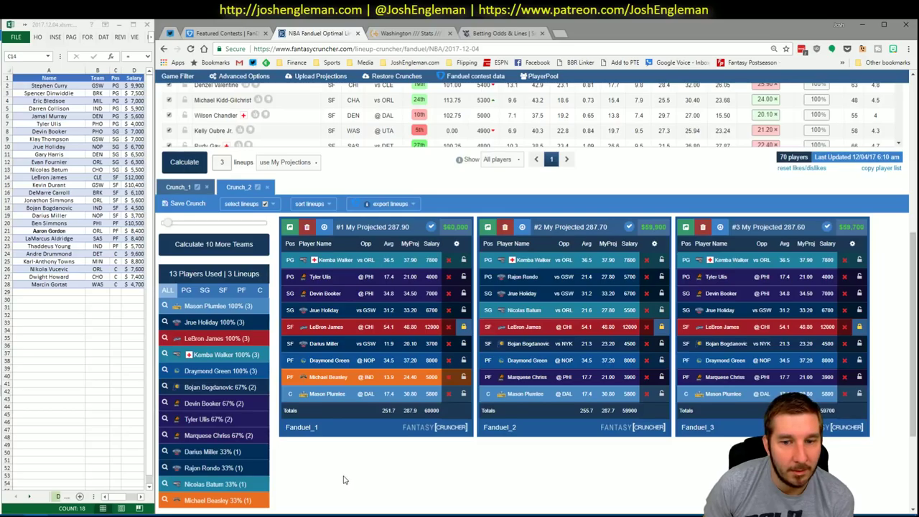
Step: Lock Aaron Gordon too and crunch three FanDuel lineups projected at 284.10, 284.10 and 283.90
scroll(370, 478, "up", 5)
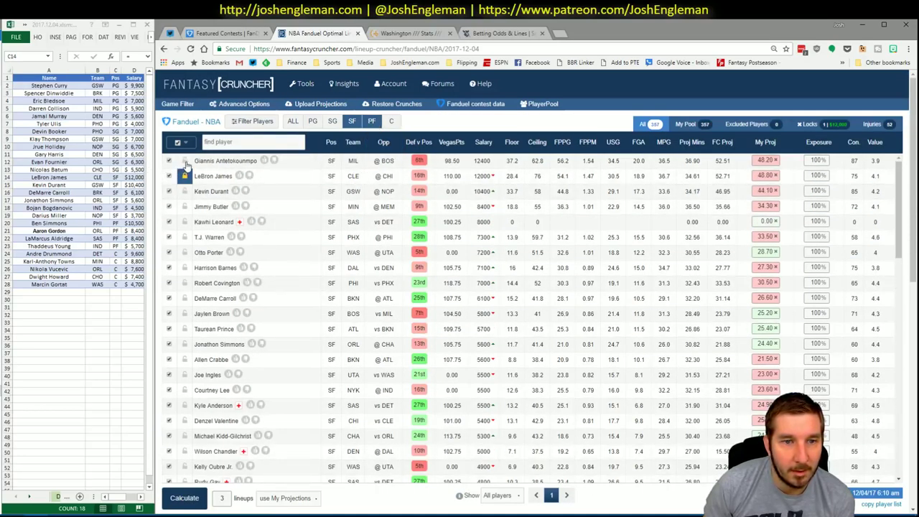
left_click(185, 221)
left_click(184, 497)
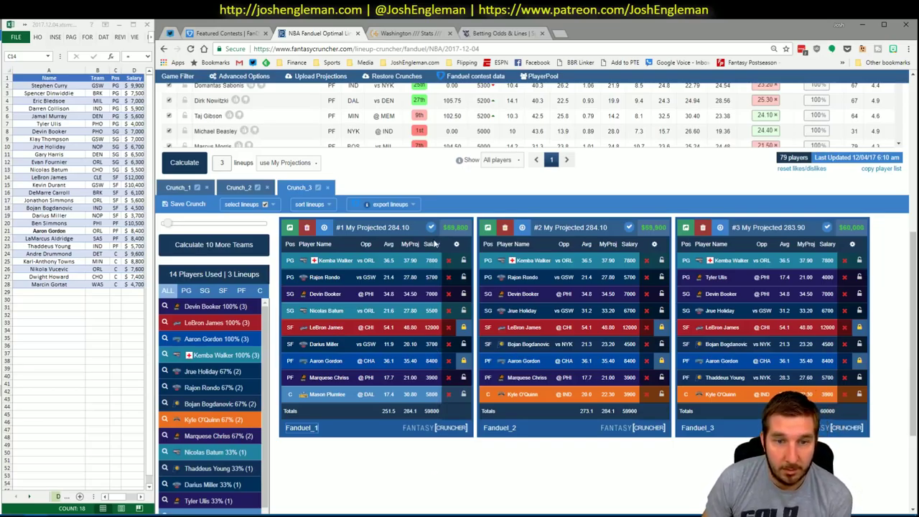
left_click(114, 321)
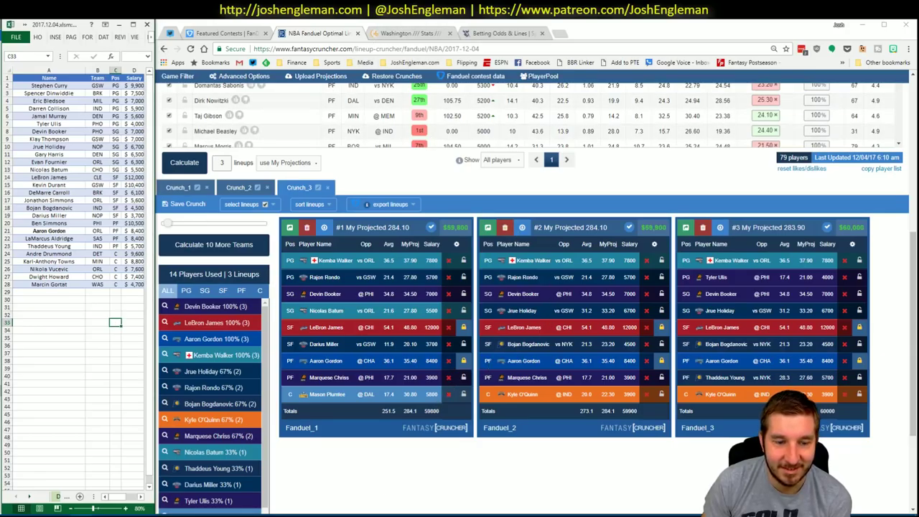
left_click(82, 514)
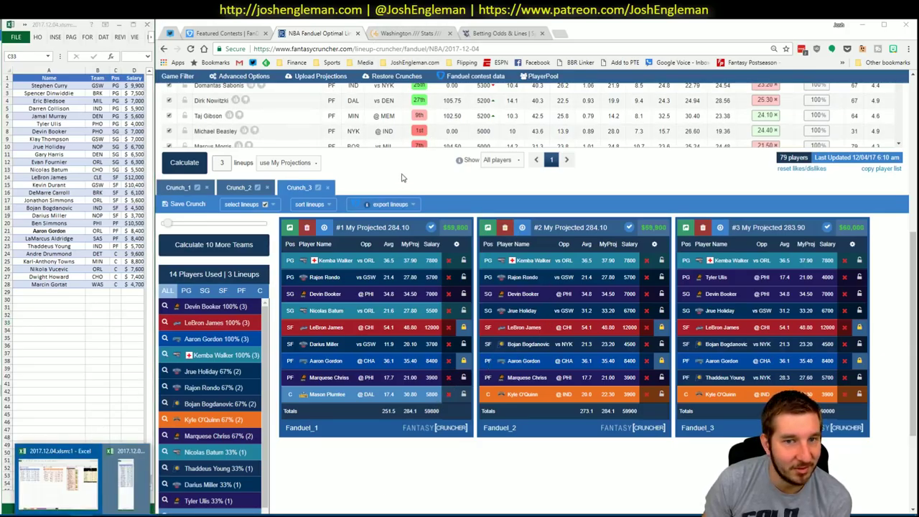
left_click(171, 34)
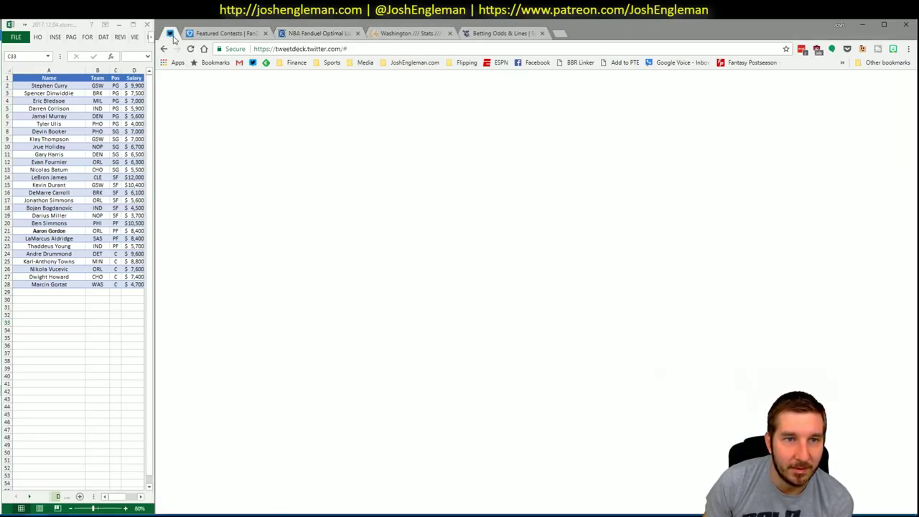
left_click(328, 35)
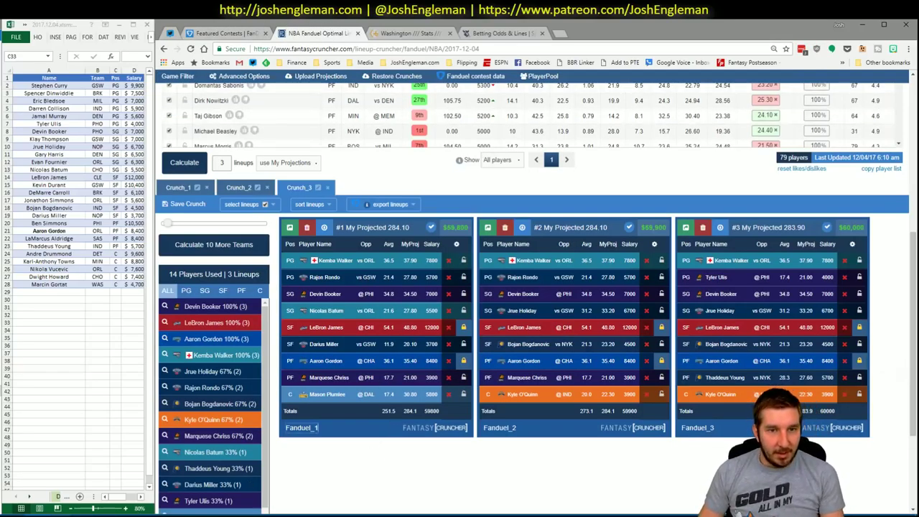
mouse_move(82, 515)
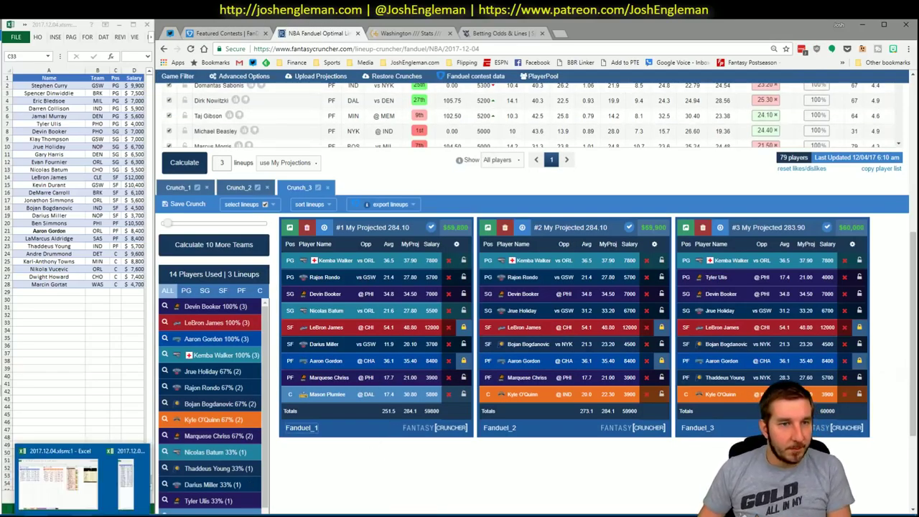
left_click(88, 511)
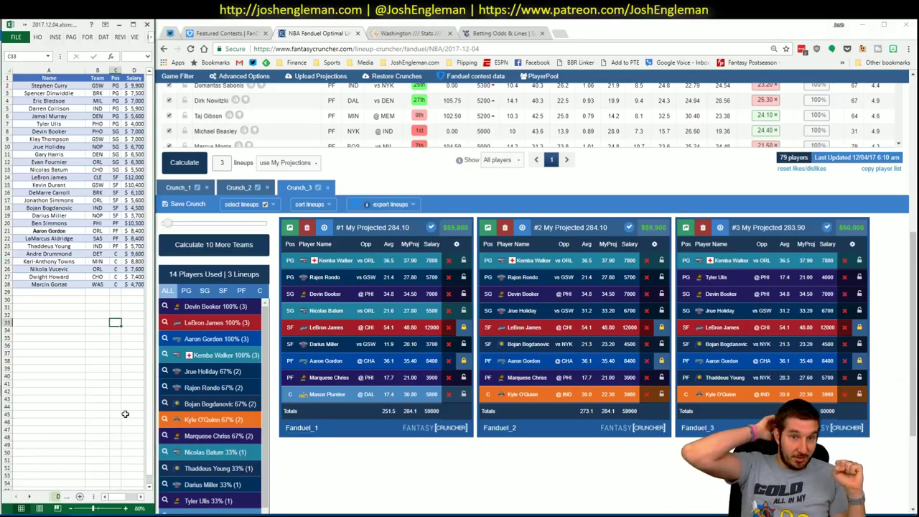